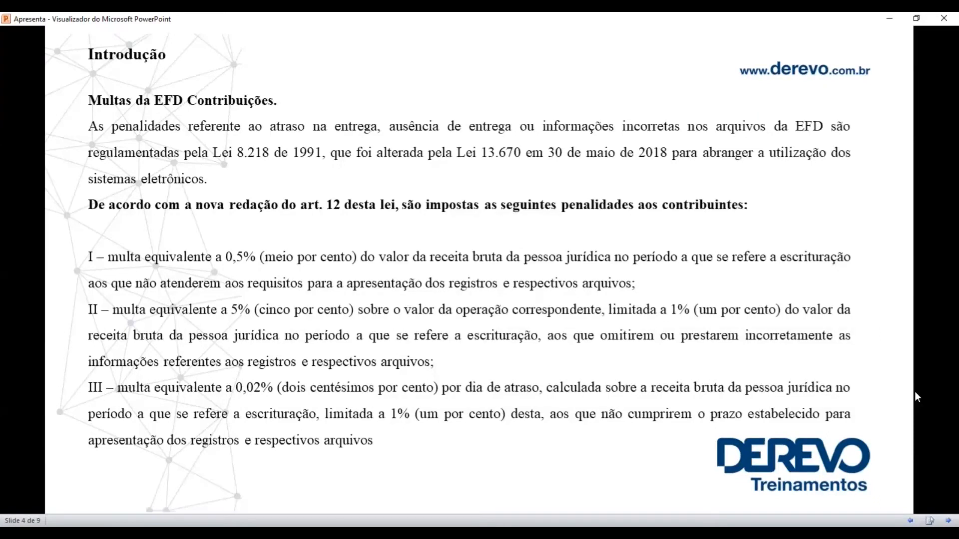
click(947, 519)
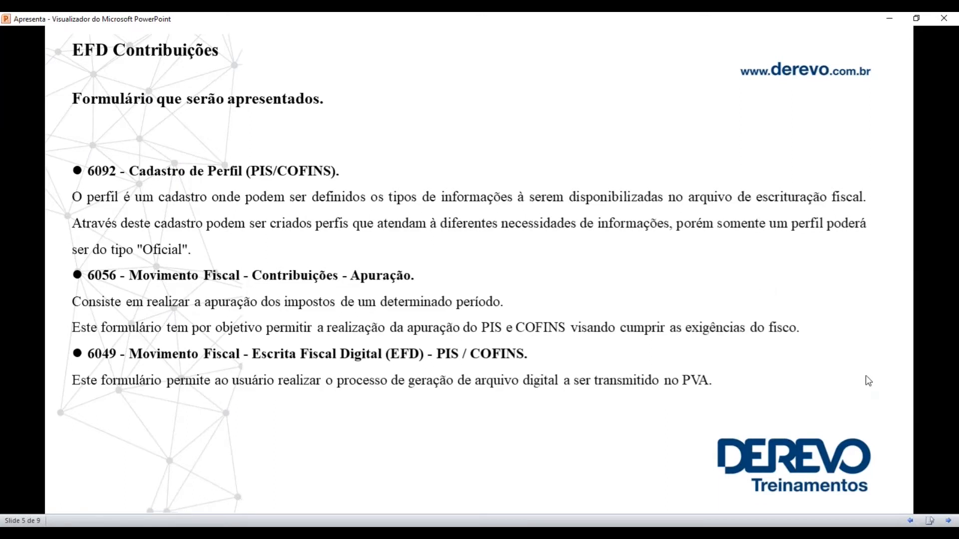
click(948, 521)
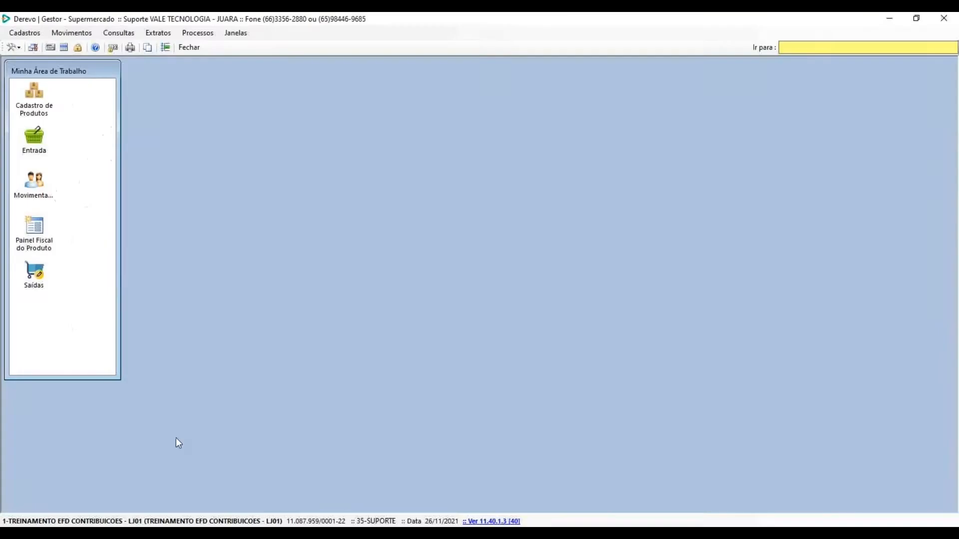
Switch to Derevo Gestor and open the PIS/COFINS profile registration form from the fiscal contribution tables
click(26, 33)
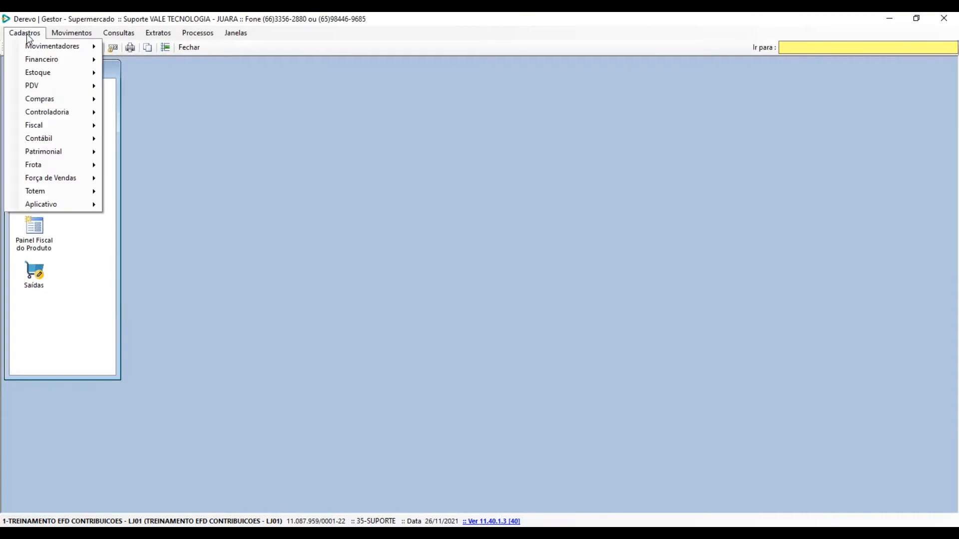
mouse_move(61, 128)
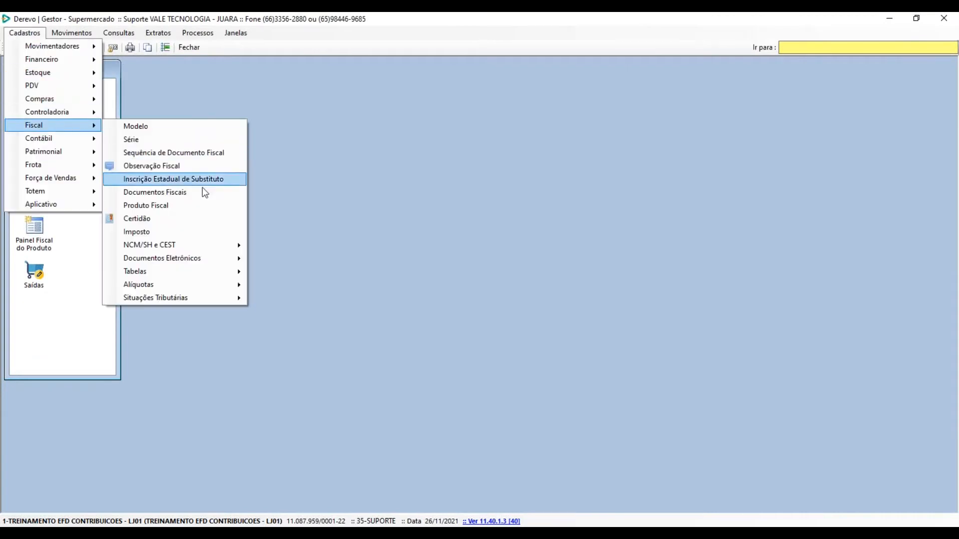
mouse_move(220, 273)
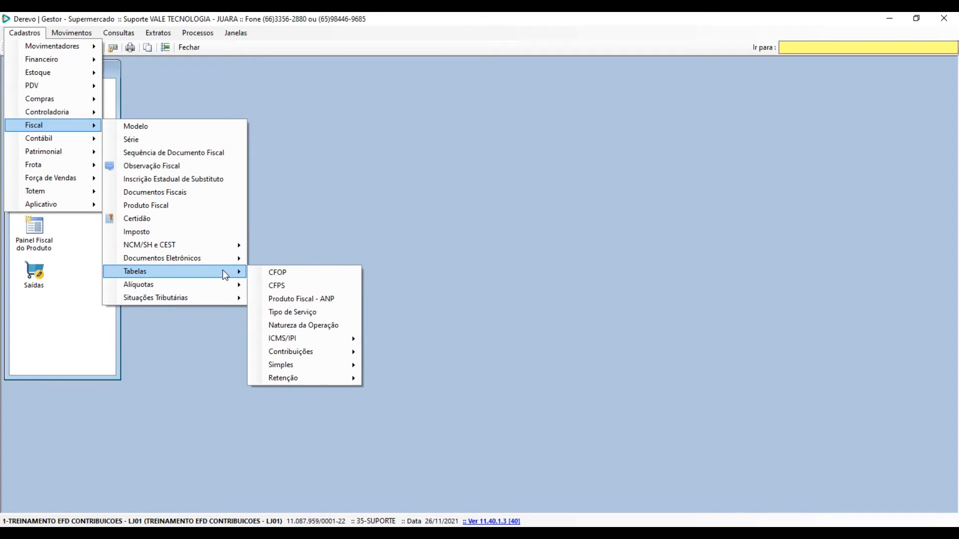
mouse_move(345, 358)
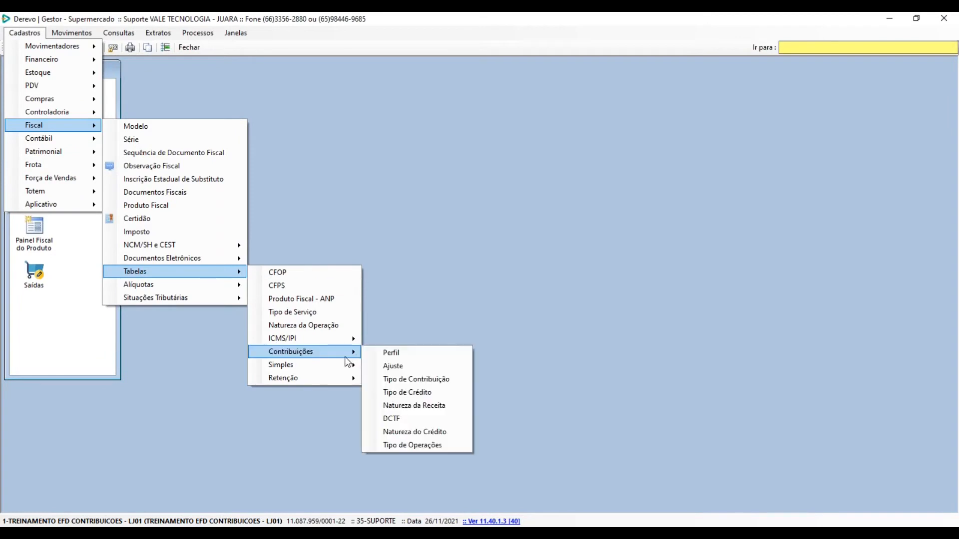
click(424, 355)
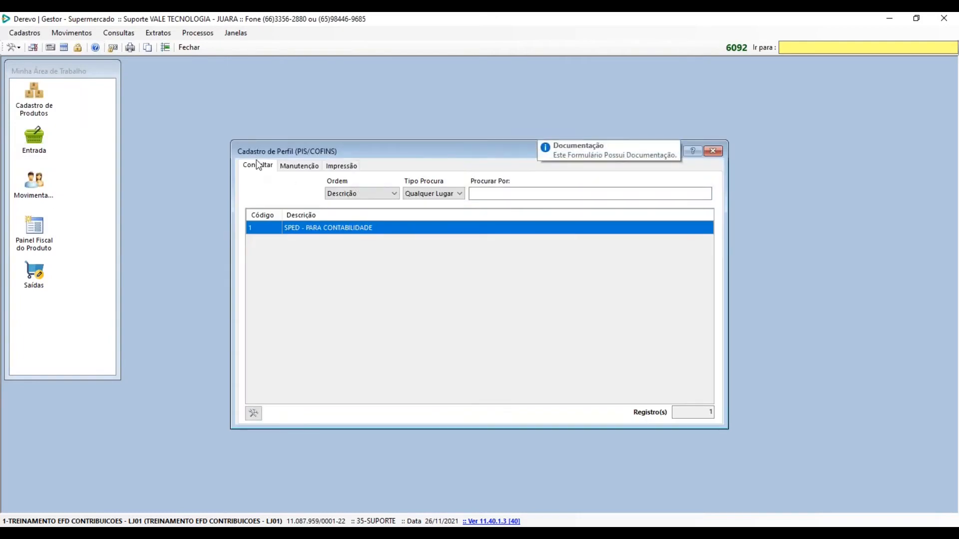
drag(254, 154, 234, 133)
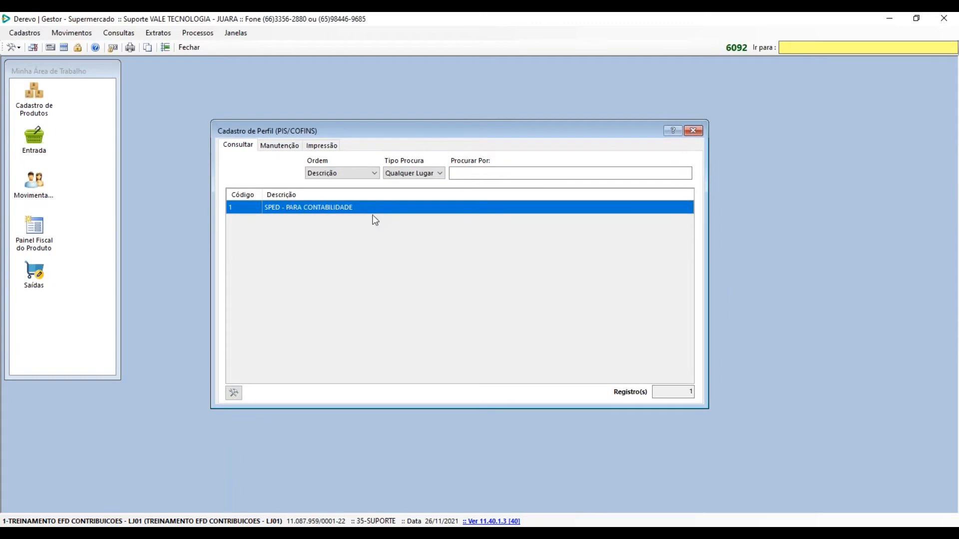
click(283, 147)
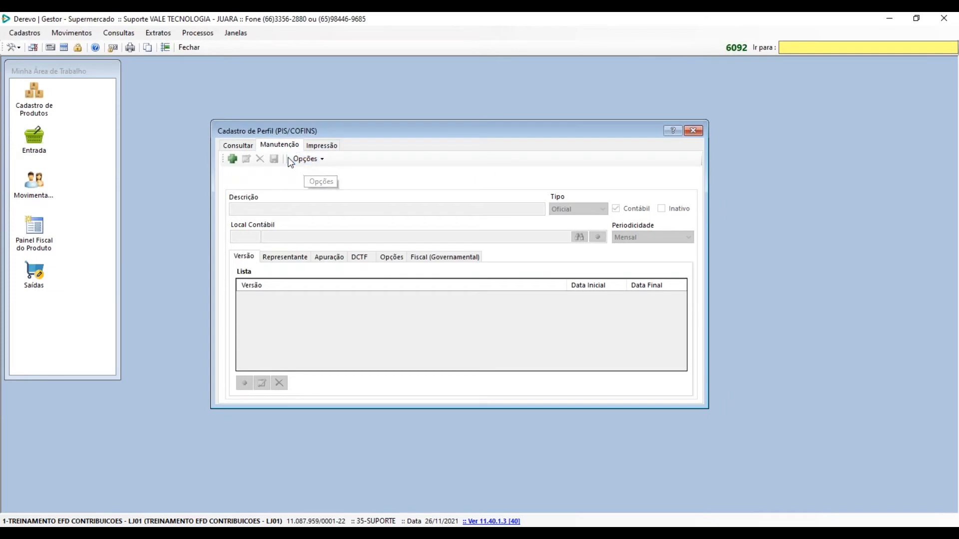
click(233, 159)
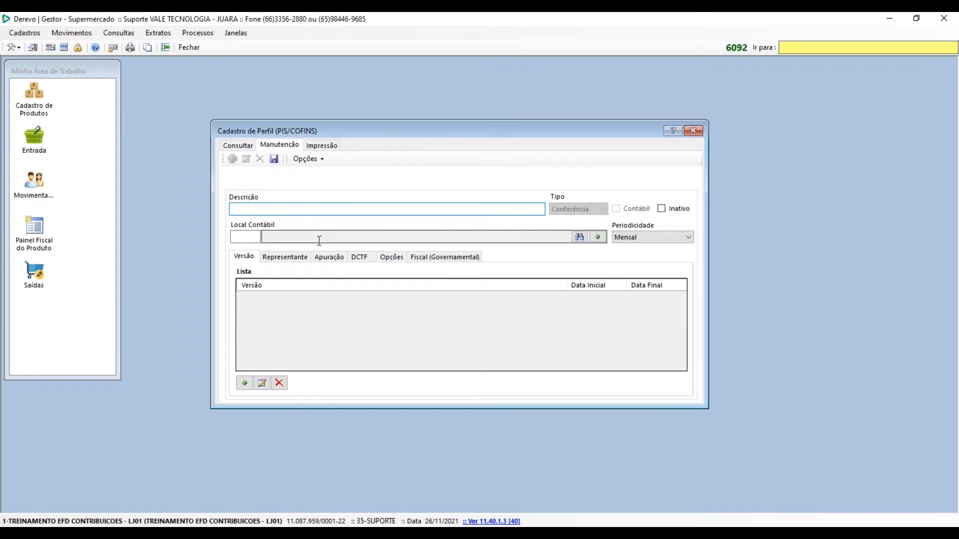
click(240, 146)
Open the SPED - PARA CONTABILIDADE profile for editing and review its description and the available Tipo options
double_click(316, 214)
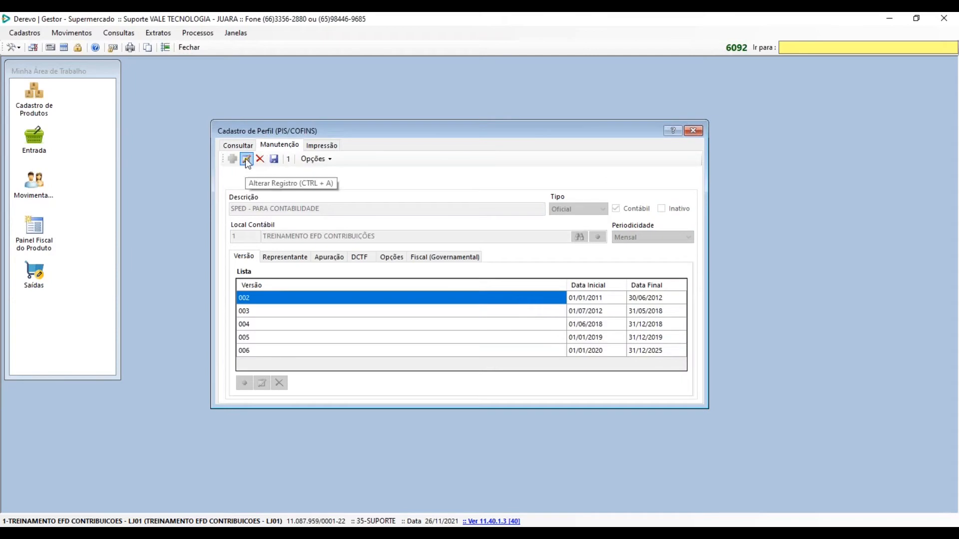
click(246, 160)
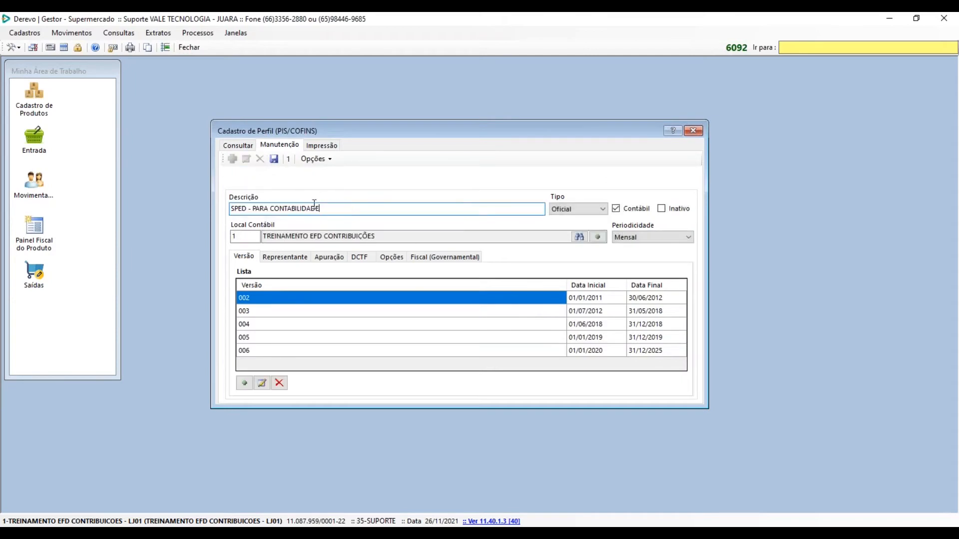
drag(320, 209, 232, 209)
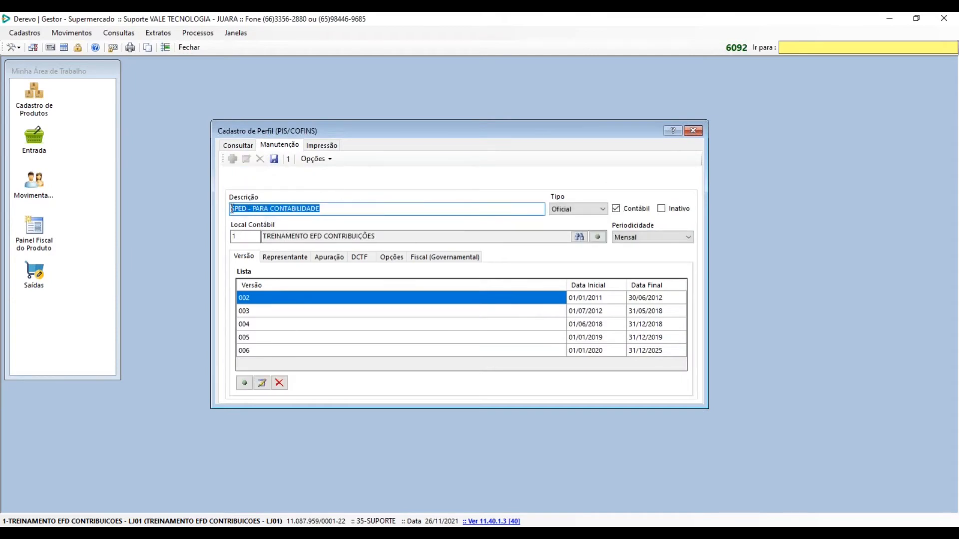
click(338, 209)
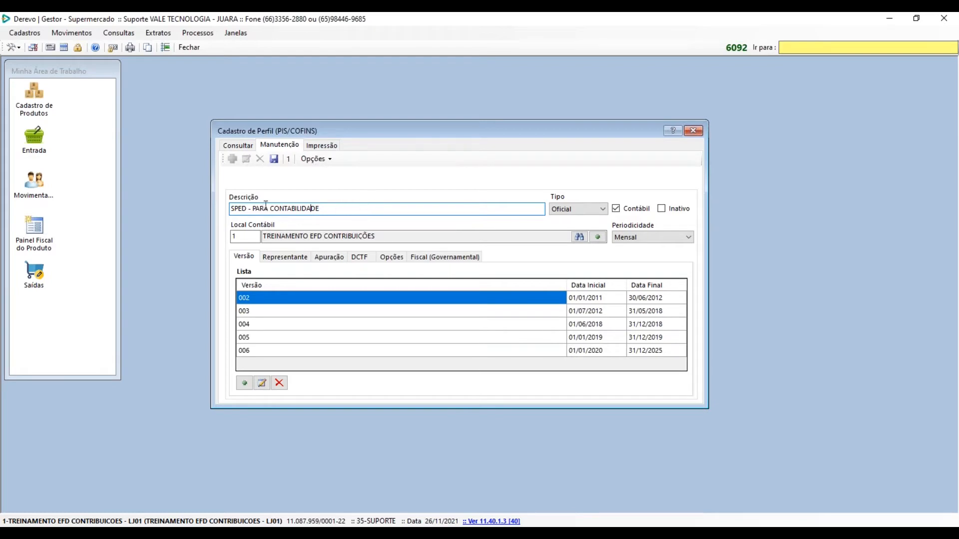
drag(343, 208, 224, 204)
click(342, 207)
click(574, 210)
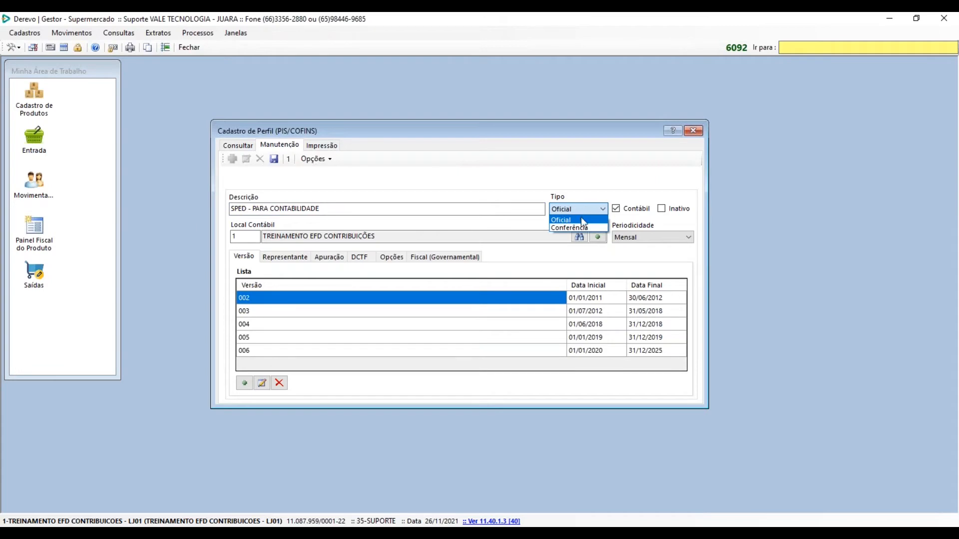
click(579, 200)
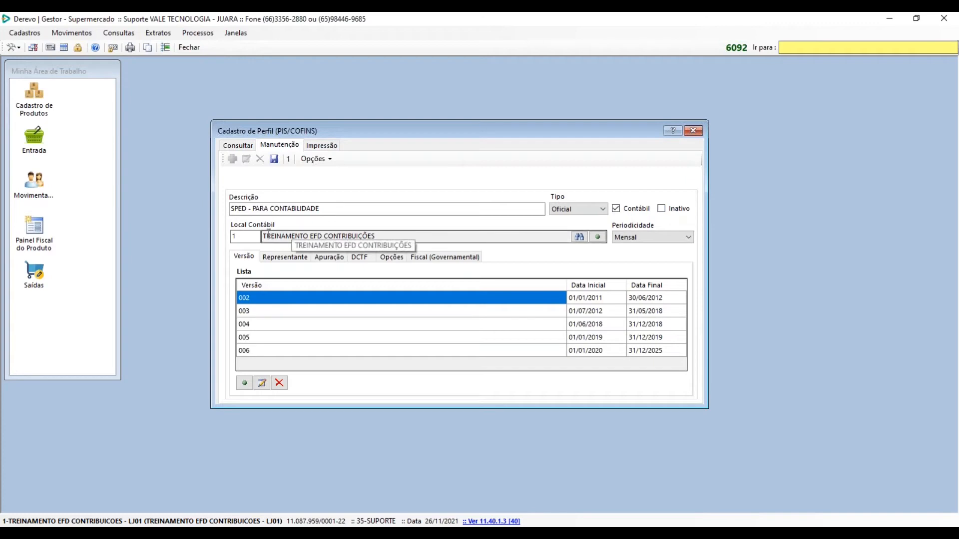
Open the registration of the profile's accounting location, TREINAMENTO EFD CONTRIBUIÇÕES, for editing
drag(263, 236, 390, 241)
click(400, 235)
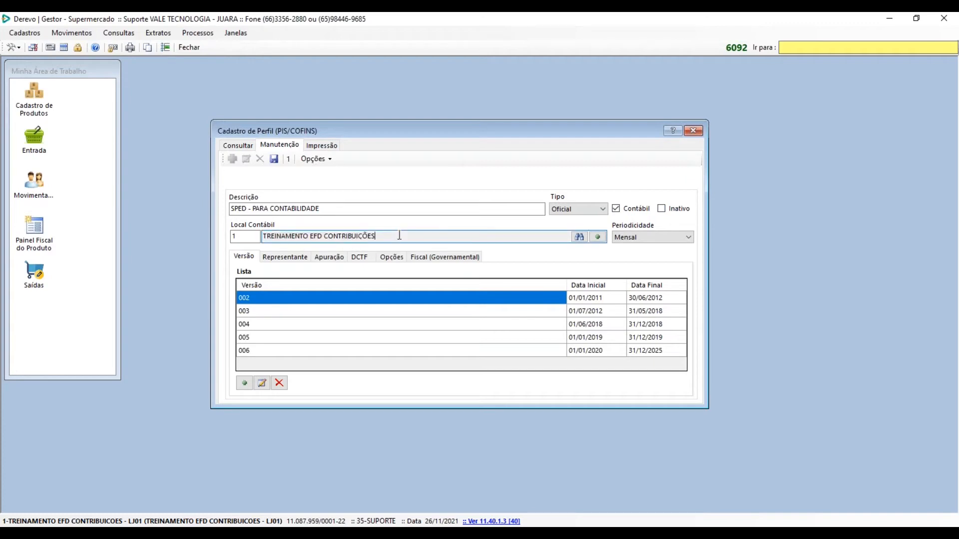
click(600, 240)
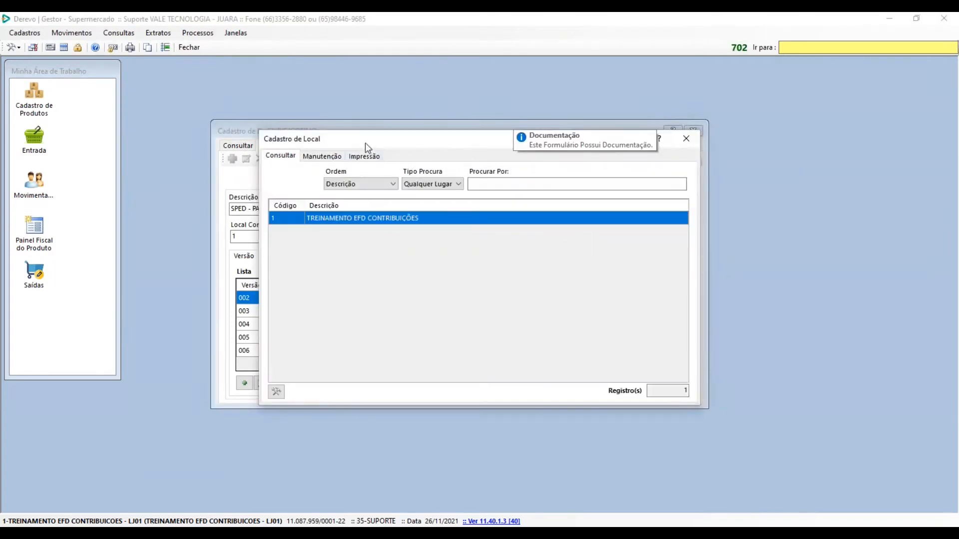
click(349, 145)
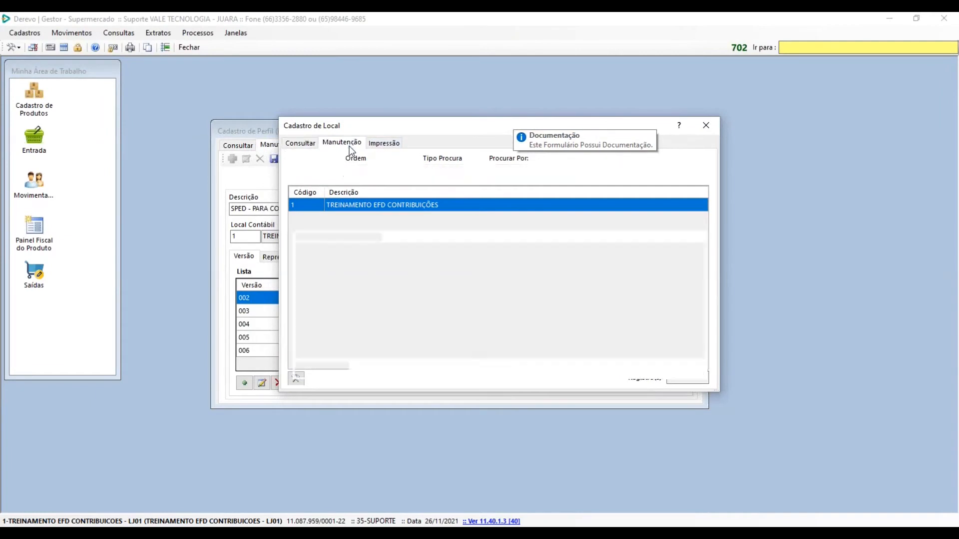
click(300, 144)
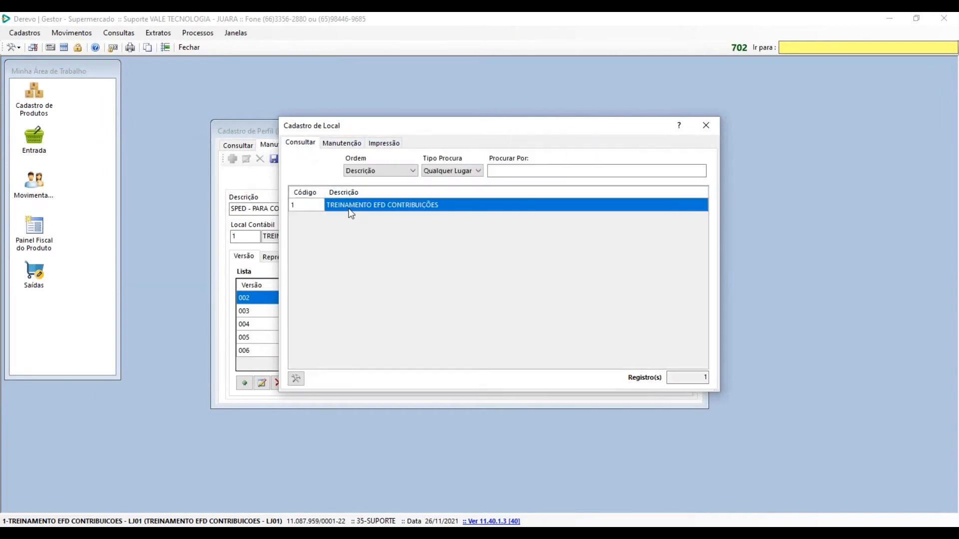
double_click(349, 207)
click(309, 157)
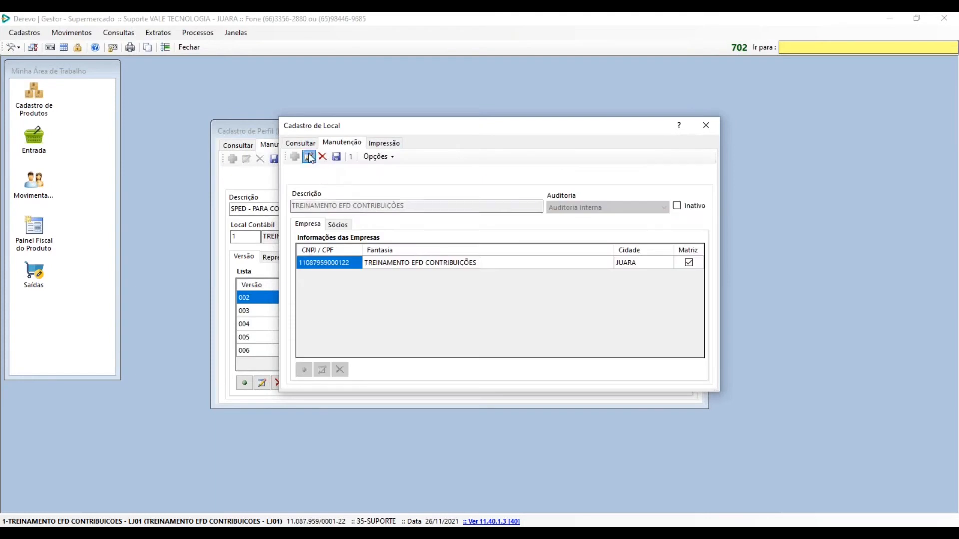
Examine the location's registered company details, its partners list and the available Auditoria options
click(409, 263)
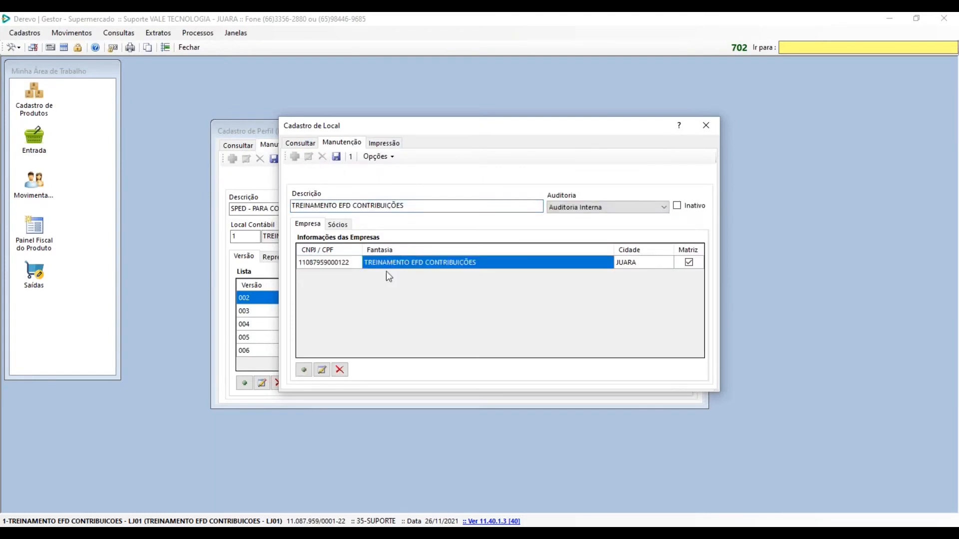
click(322, 370)
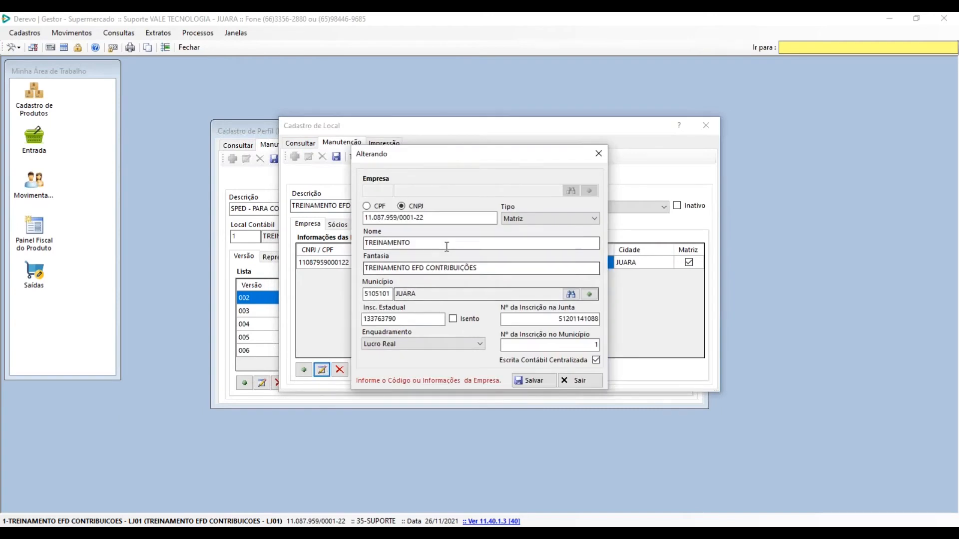
click(577, 381)
click(338, 224)
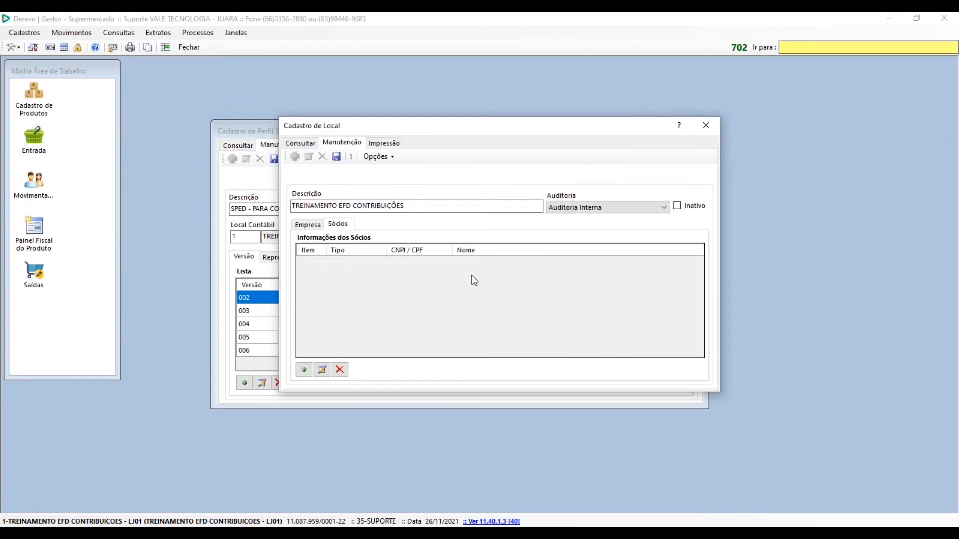
click(307, 228)
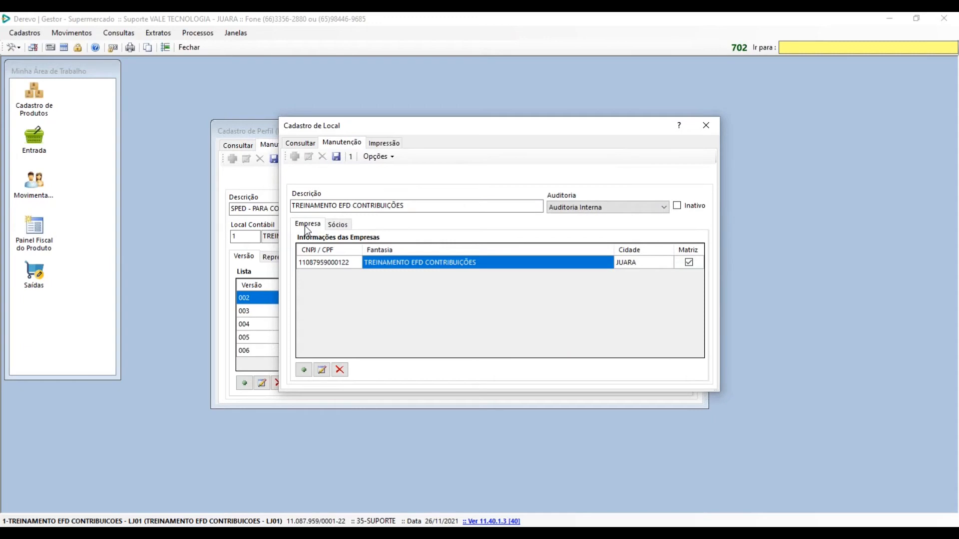
click(589, 207)
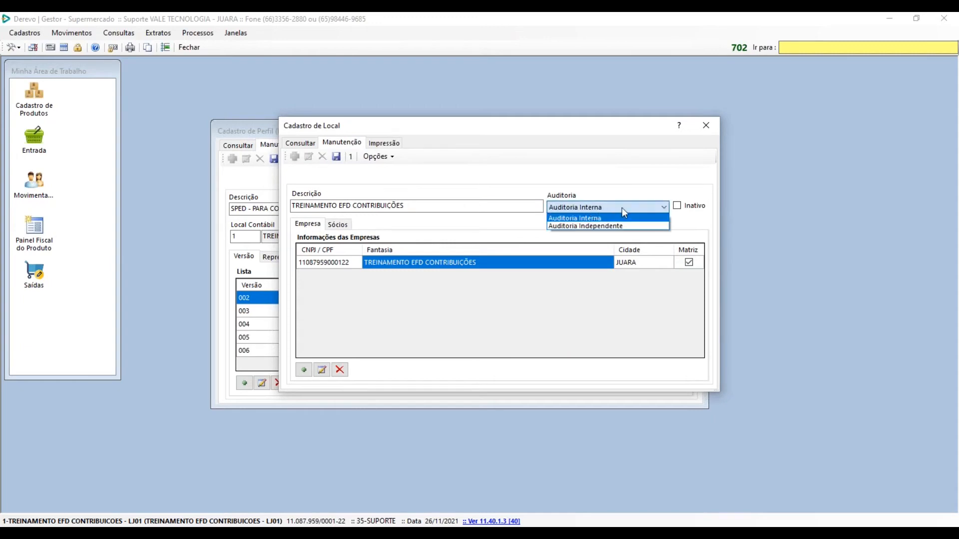
click(517, 306)
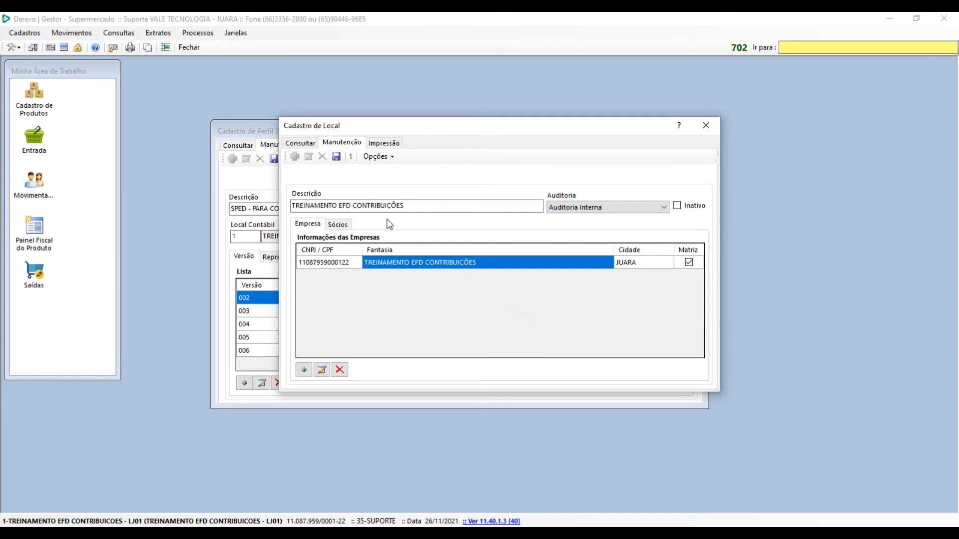
Recheck the company's registration details, then save the location record and close its form
drag(364, 132, 453, 126)
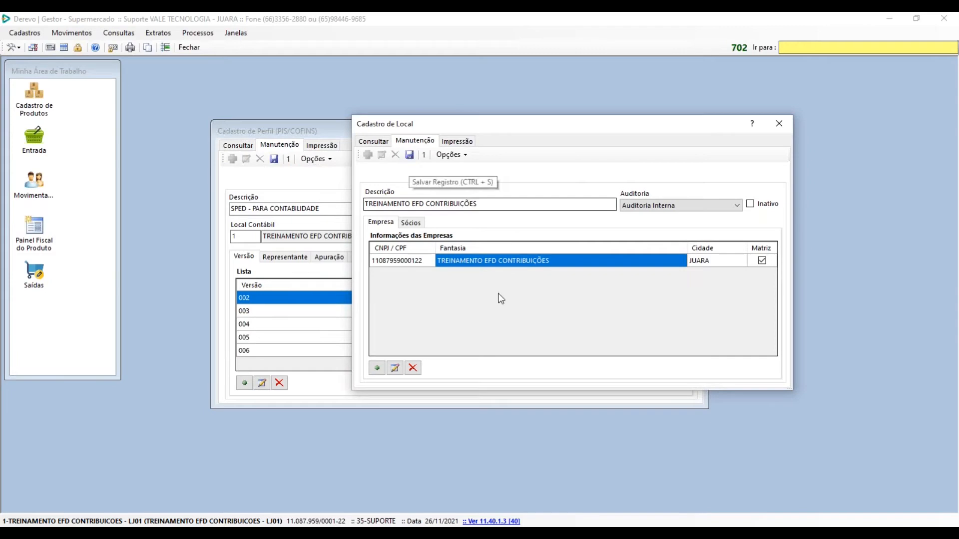
click(395, 369)
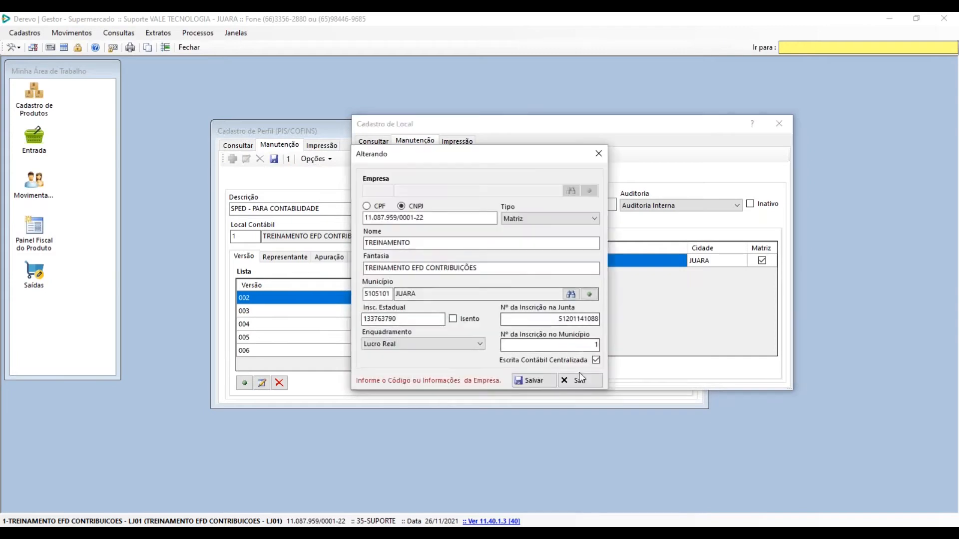
click(576, 385)
click(409, 155)
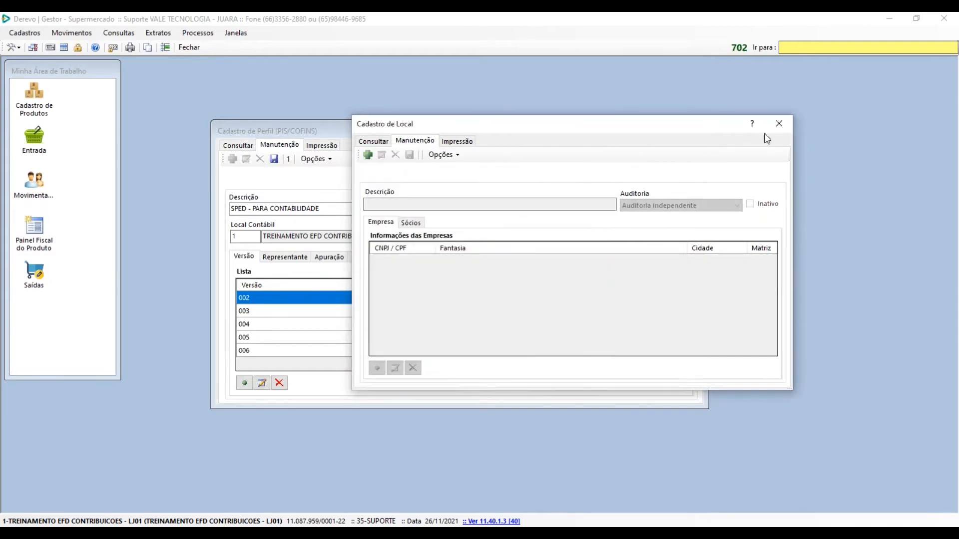
click(779, 123)
click(467, 318)
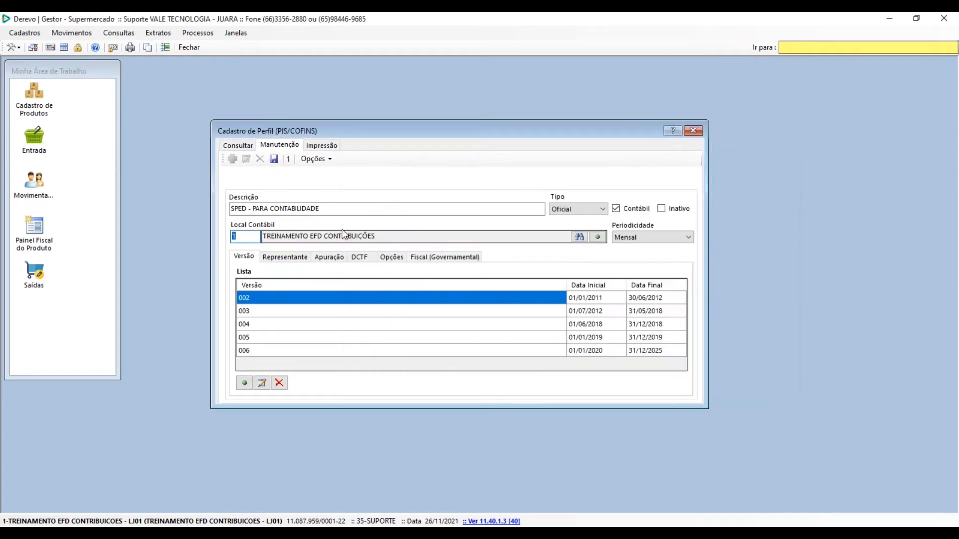
Review the profile's Local Contábil and choose Mensal as its Periodicidade
mouse_move(412, 235)
mouse_down()
mouse_move(280, 235)
mouse_move(408, 236)
mouse_up()
drag(330, 239, 250, 236)
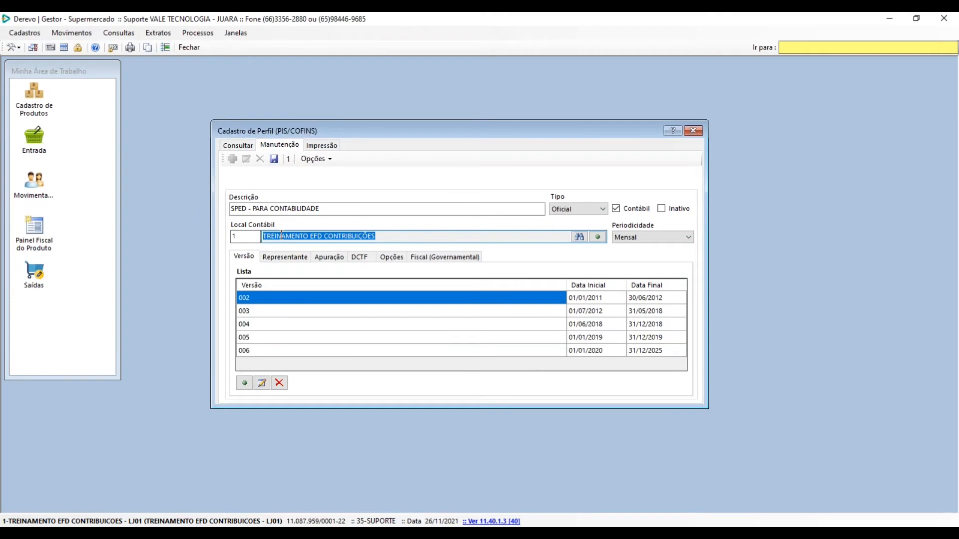
drag(395, 235, 225, 237)
click(435, 237)
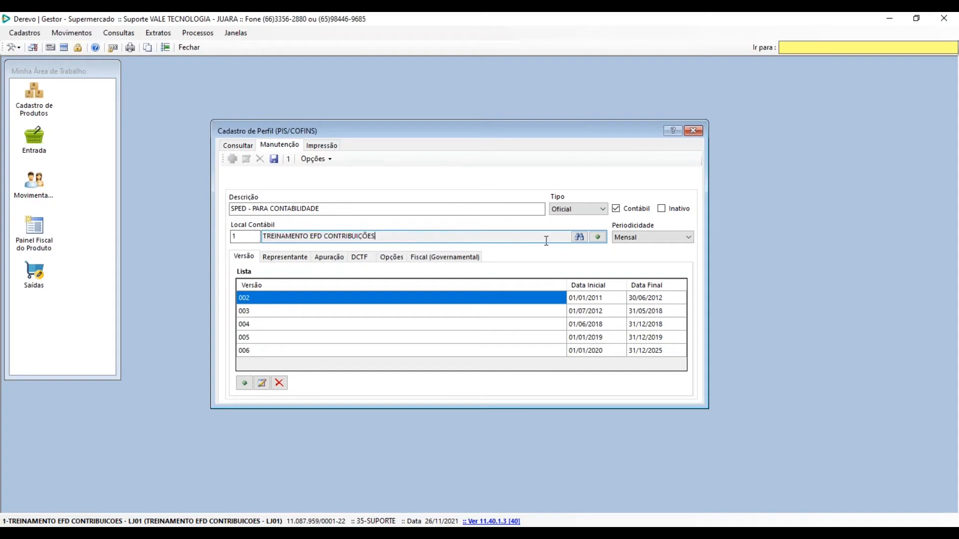
click(653, 239)
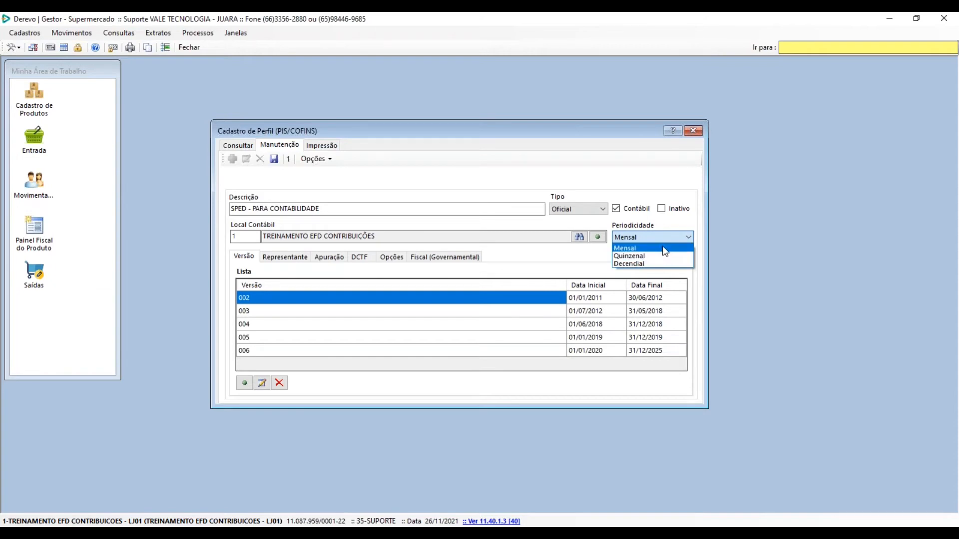
click(665, 251)
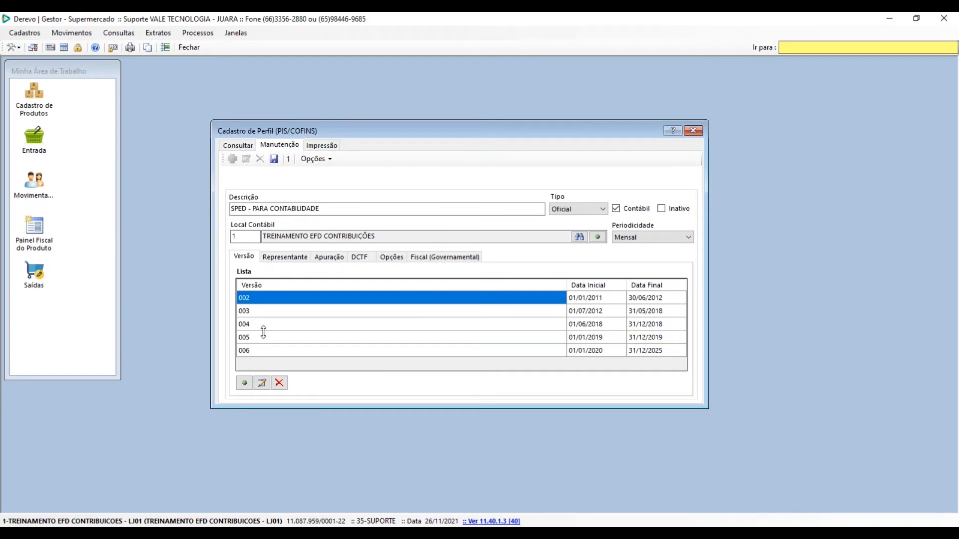
Examine the profile's list of layout versions from 002 to 006, checking the validity dates of each
click(254, 351)
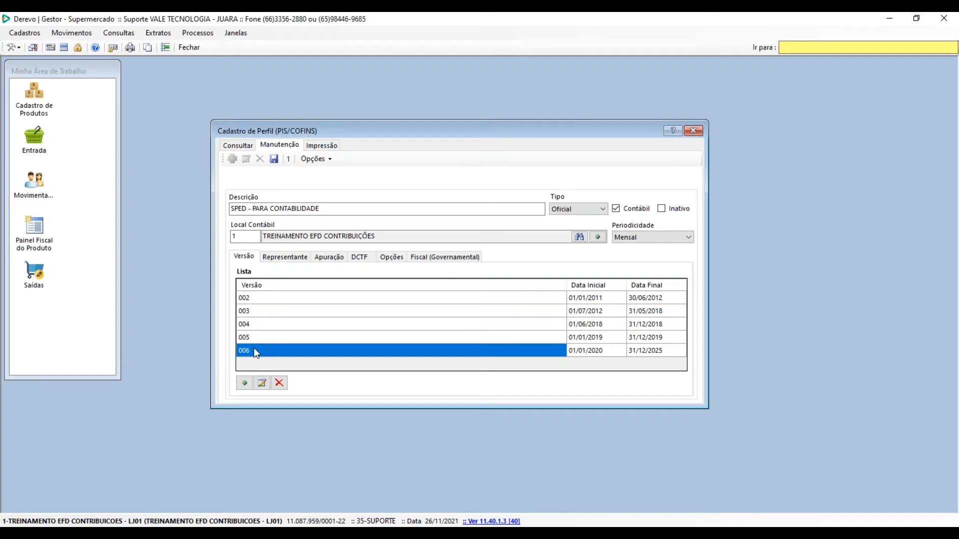
click(251, 299)
click(252, 312)
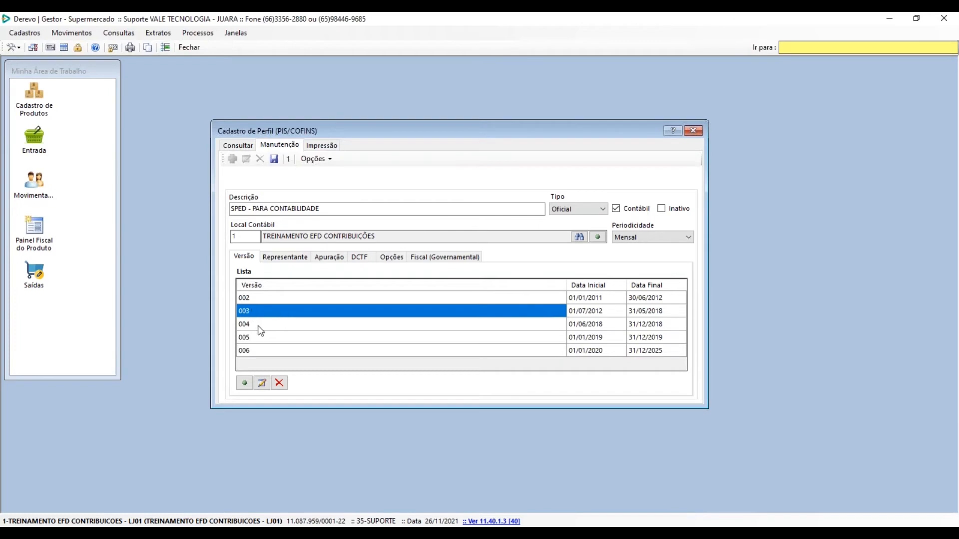
click(260, 329)
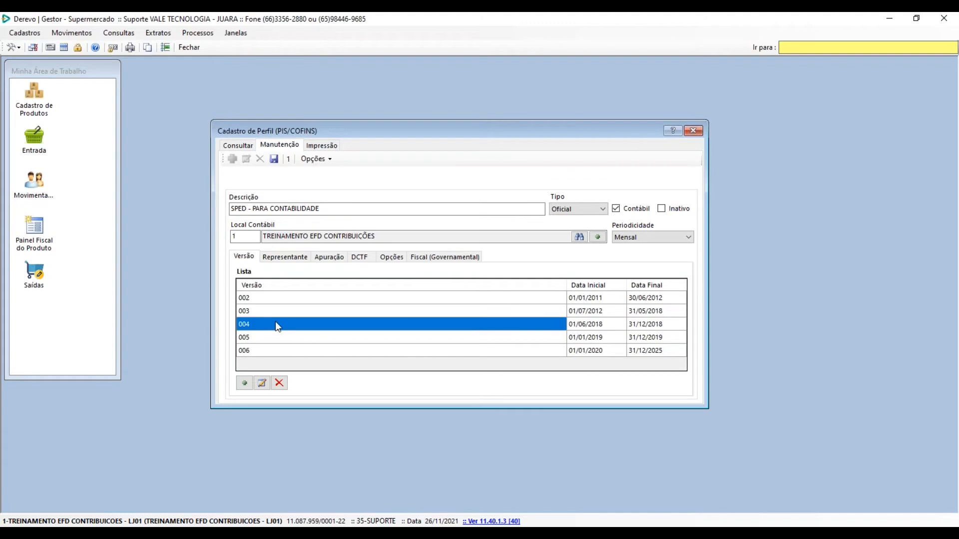
click(250, 351)
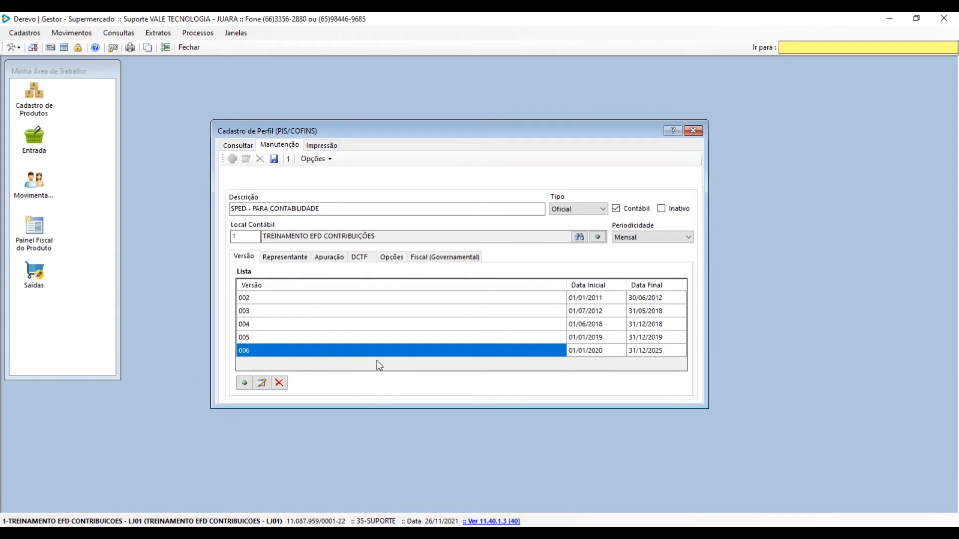
Add version 007 to the profile's version list with Data Inicial 01/01/2022 and Data Final 31/12/2022, then leave the entry form
click(242, 388)
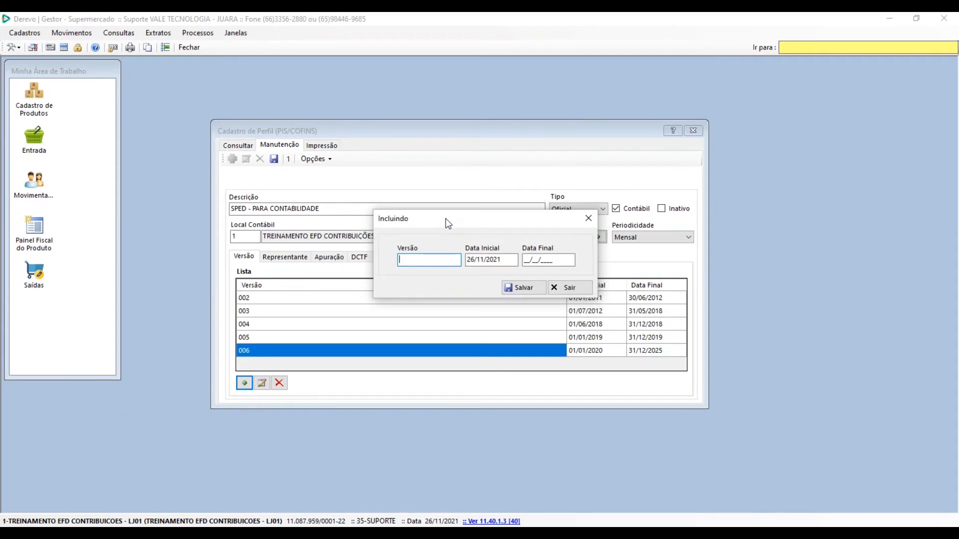
text(007)
key(Tab)
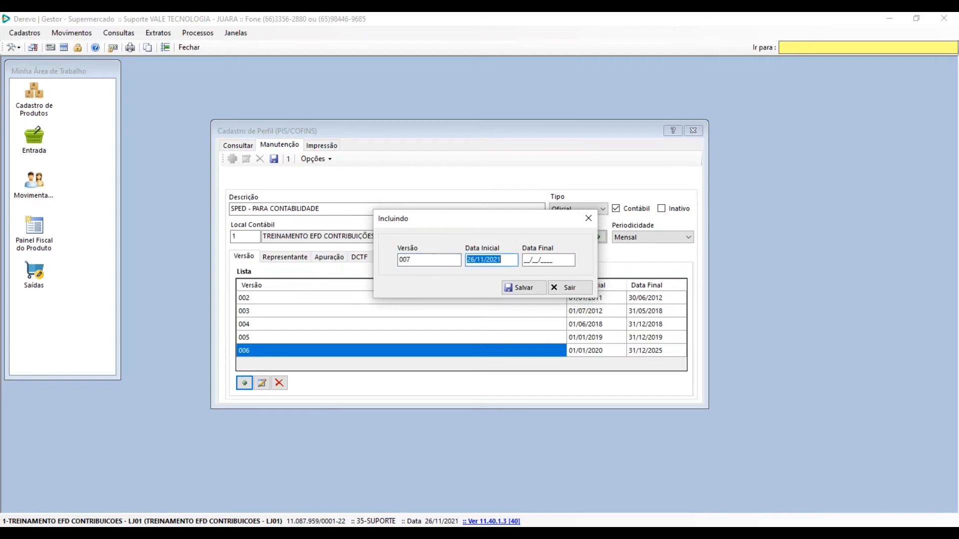
text(01/01/2022)
key(Tab)
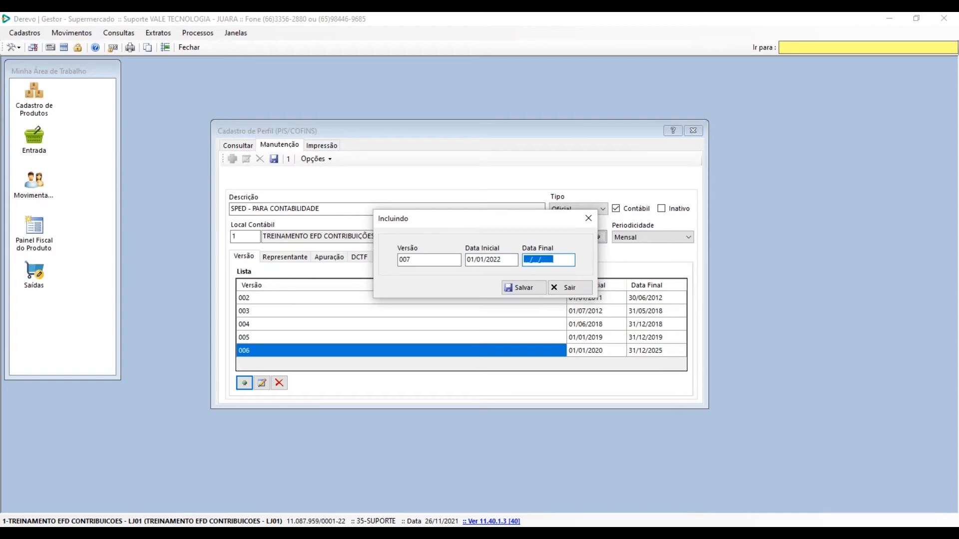
text(31/12/2022)
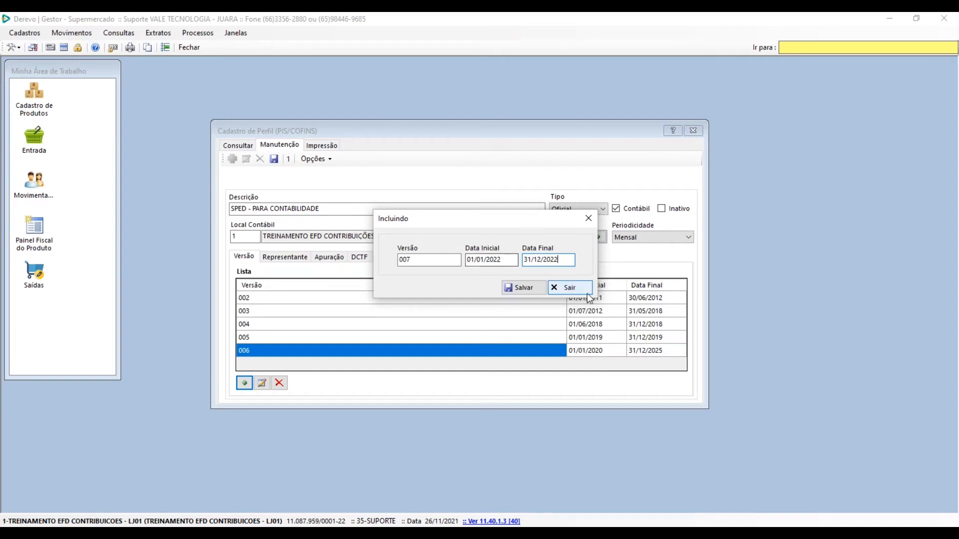
click(514, 289)
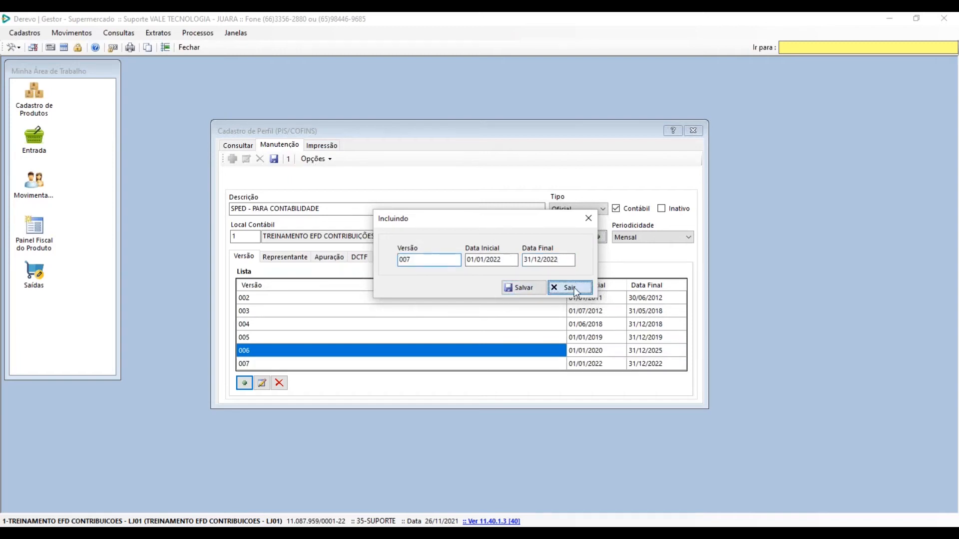
click(565, 287)
Look at version 007 in its edit form, then delete that version from the profile's list
click(262, 363)
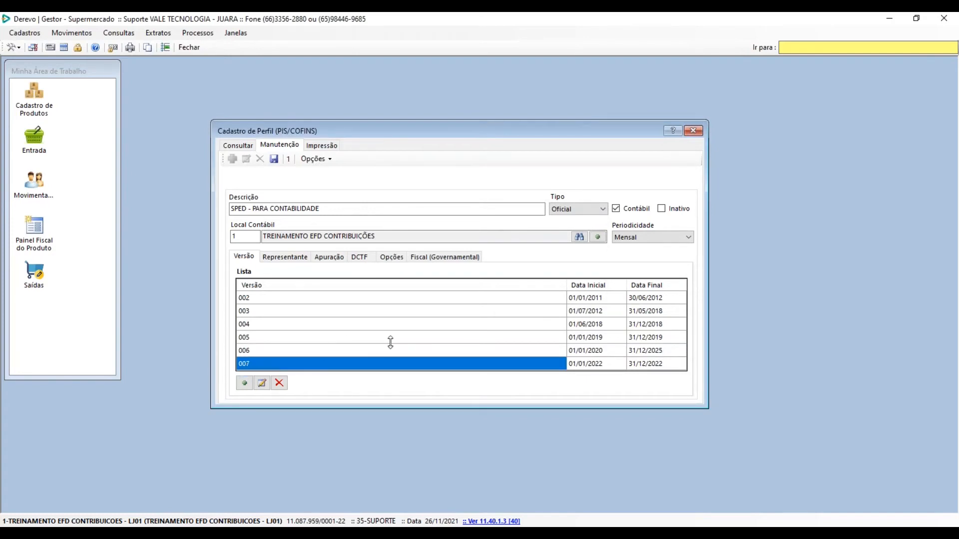
click(261, 384)
click(564, 302)
click(279, 383)
click(448, 317)
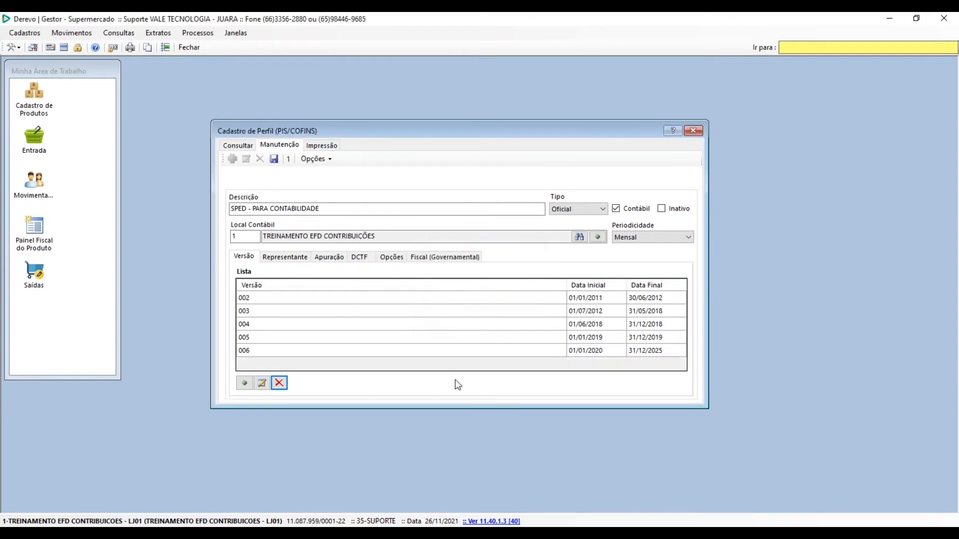
From the profile's Representante list, open the Cadastro de Representante form and examine a blank new record
click(286, 256)
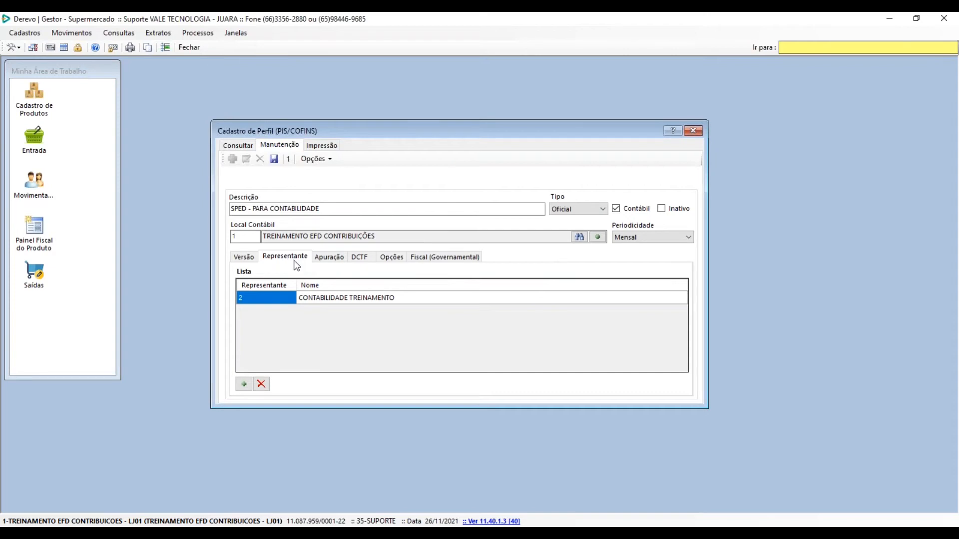
click(242, 386)
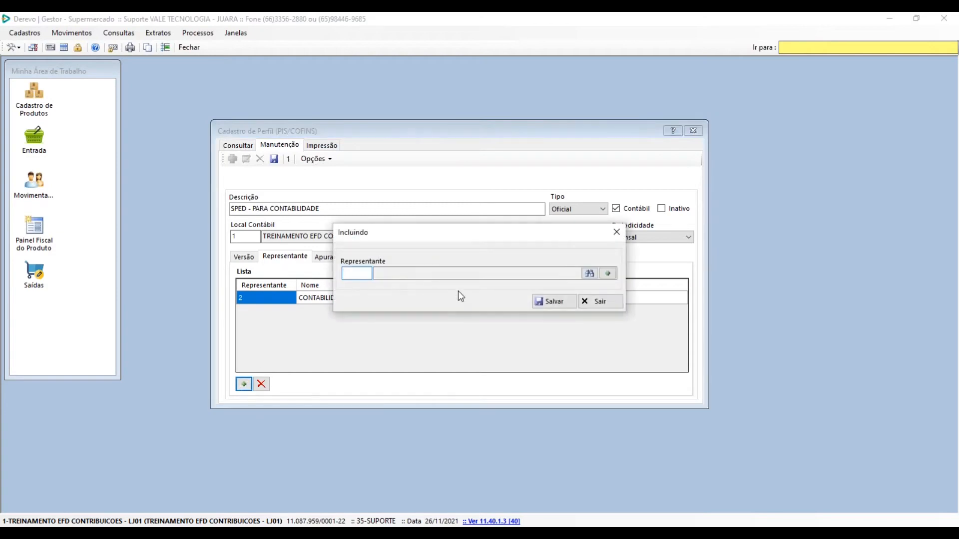
click(608, 274)
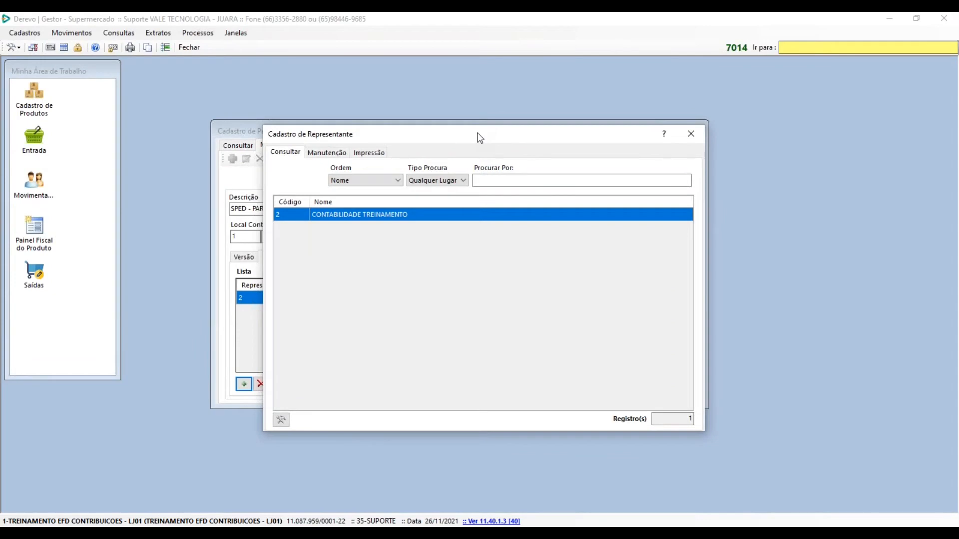
click(331, 153)
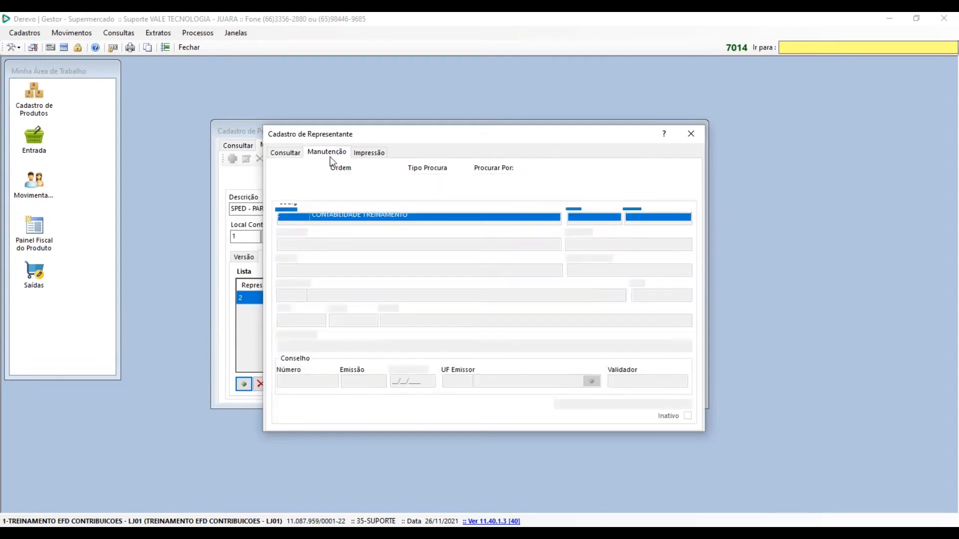
click(280, 169)
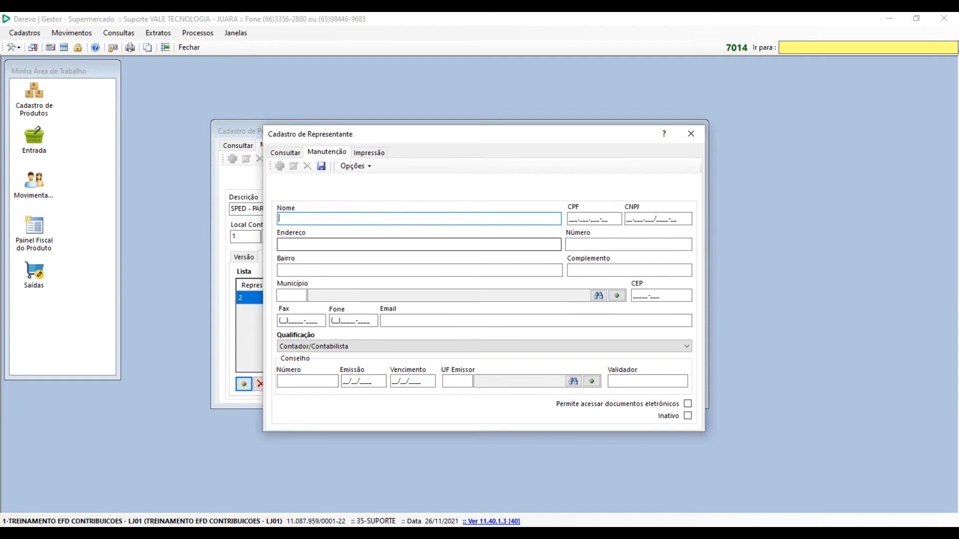
Open the CONTABILIDADE TREINAMENTO representative record for editing, examine its details, and return to the profile's Representante list without saving
click(300, 156)
double_click(319, 213)
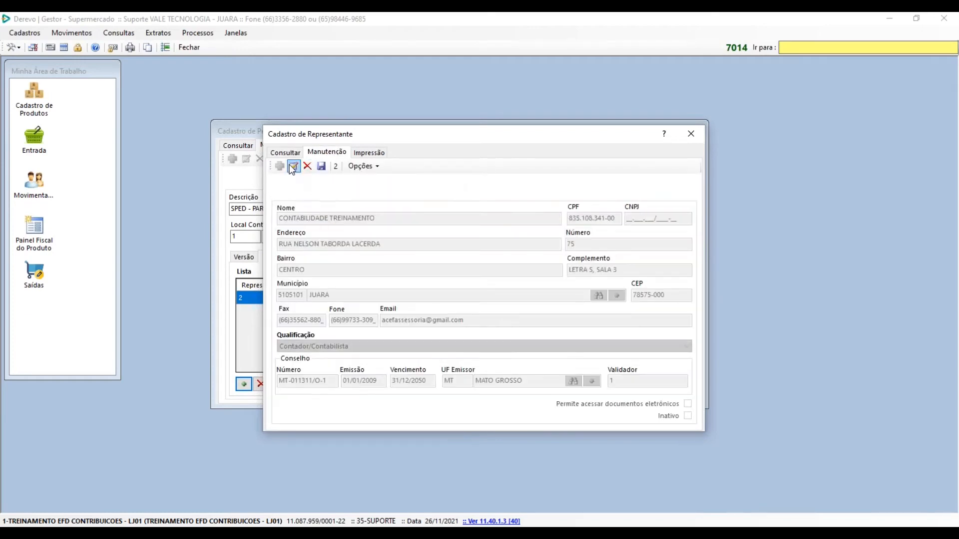
click(293, 166)
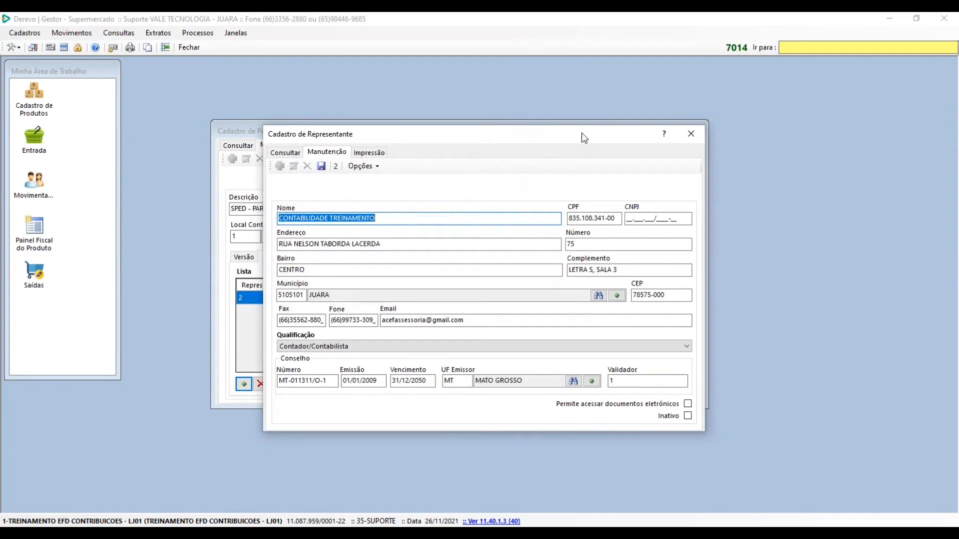
click(688, 134)
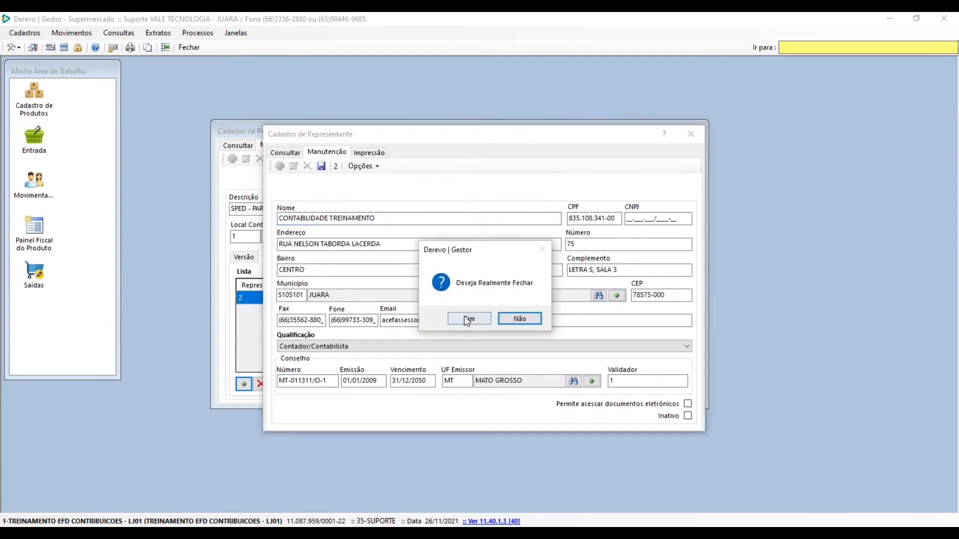
click(468, 319)
click(597, 301)
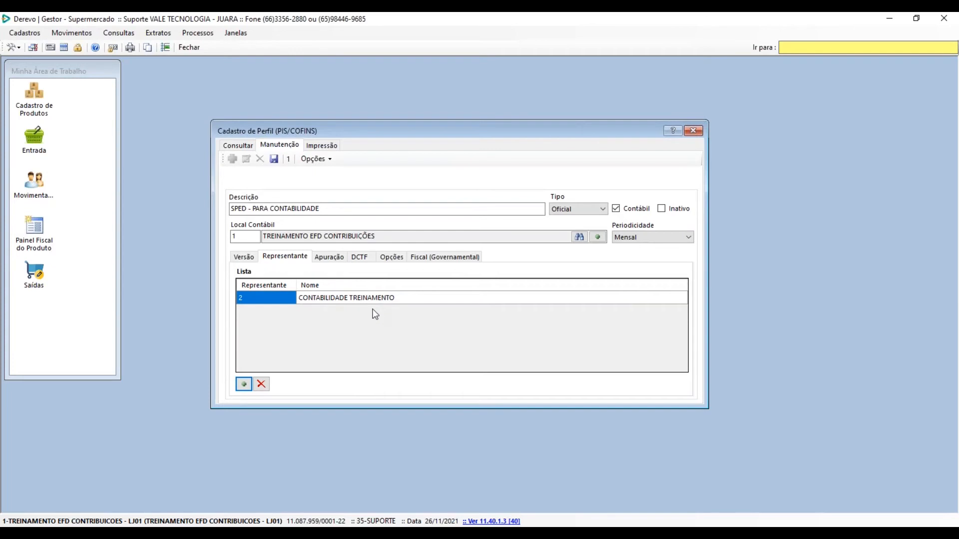
click(317, 297)
click(286, 299)
Examine the choices for Indicador de Apuração Com Base and Situação Especial in the profile's Apuração settings
click(331, 258)
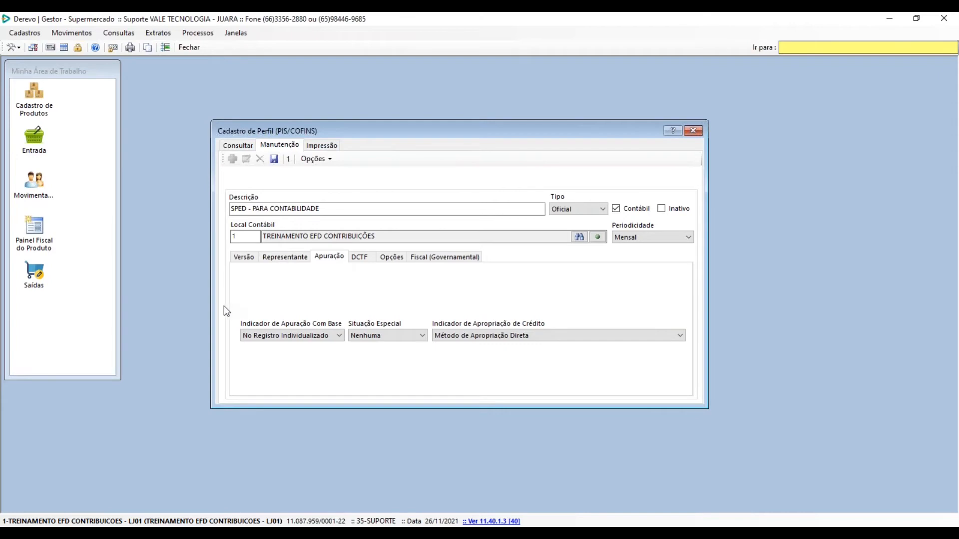
click(320, 337)
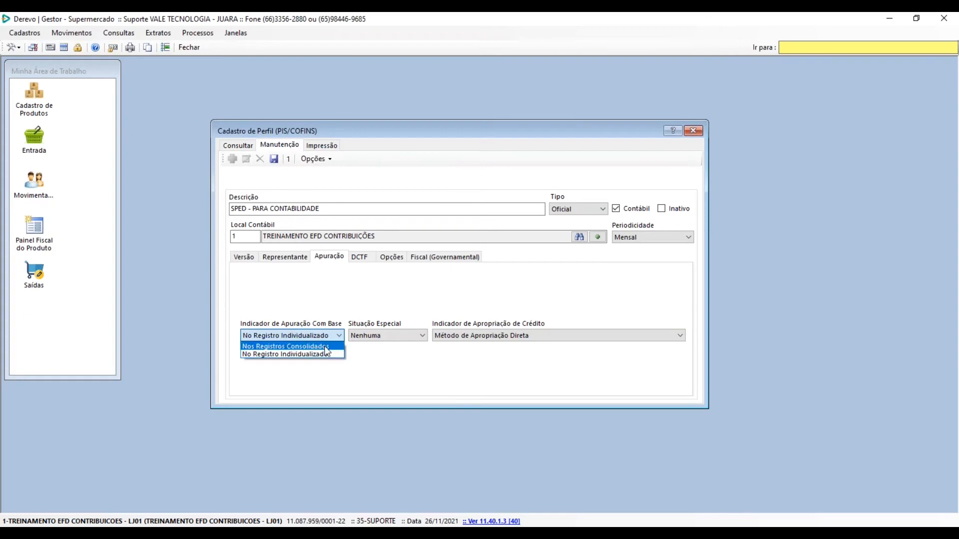
click(360, 356)
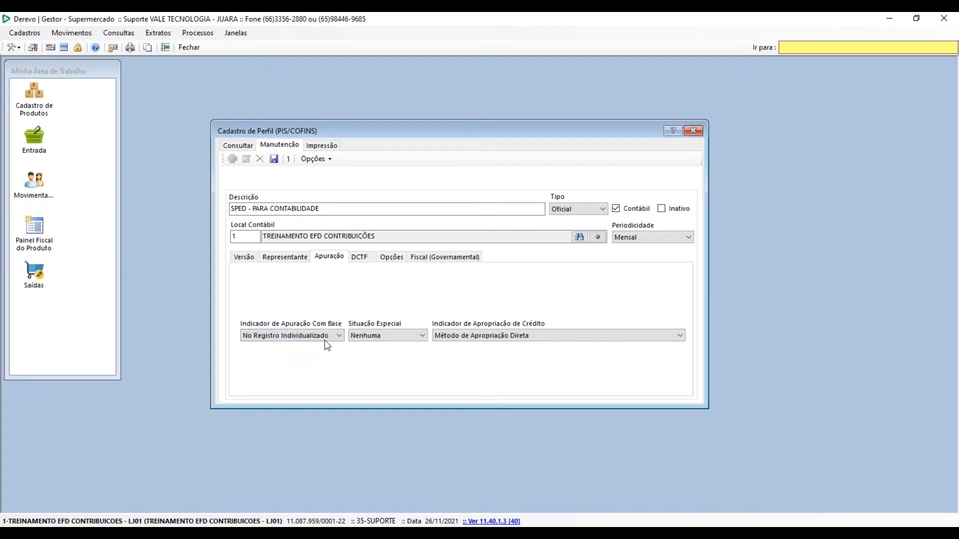
click(418, 339)
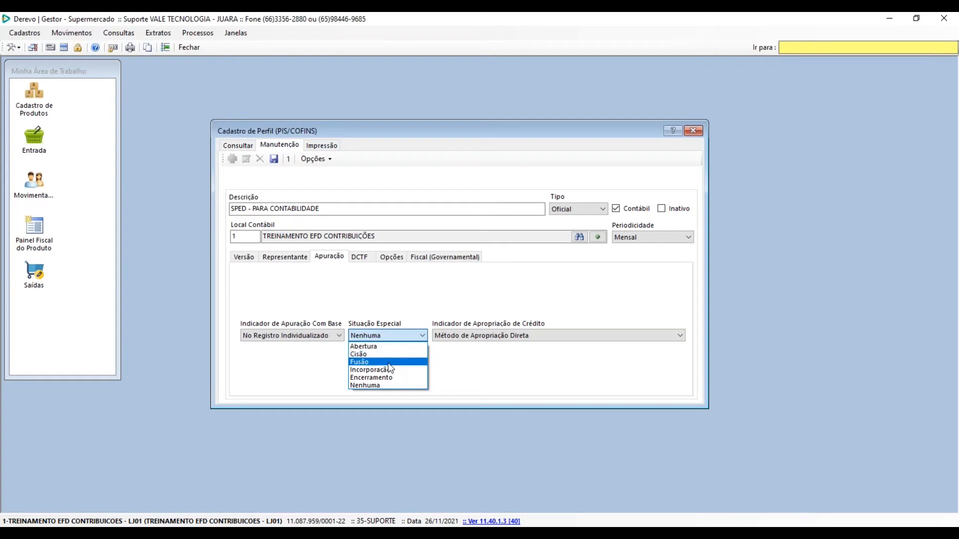
click(429, 310)
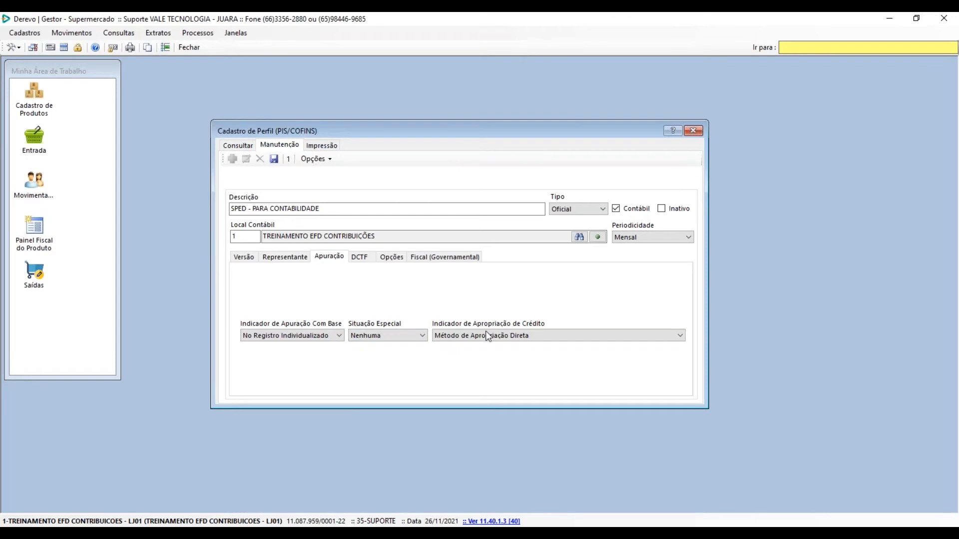
Examine the choices for Indicador de Apropriação de Crédito, keeping Método de Apropriação Direta selected
click(585, 335)
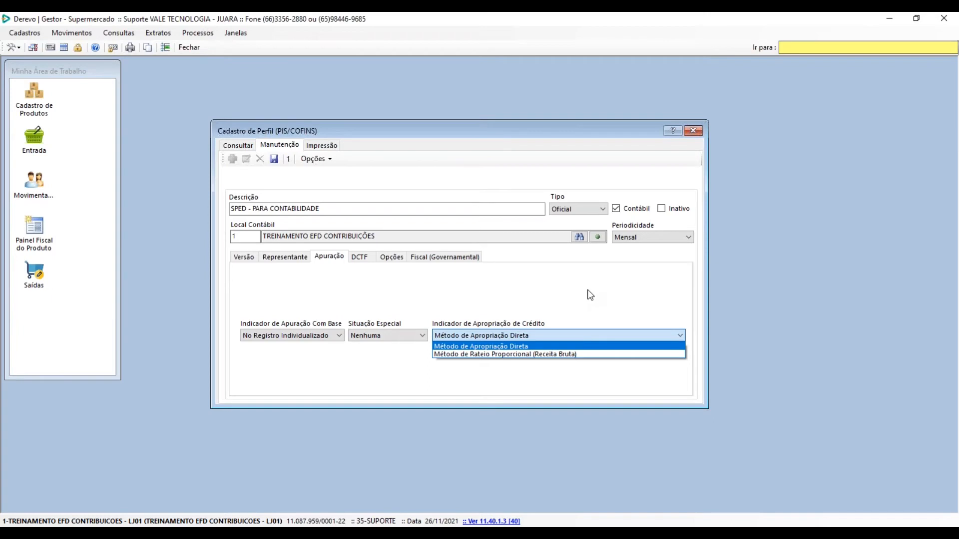
click(544, 304)
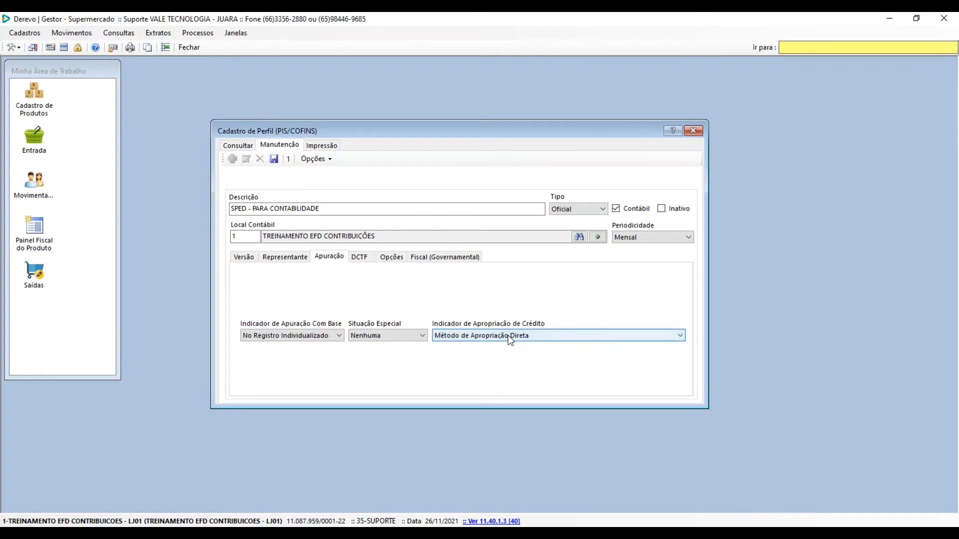
click(574, 336)
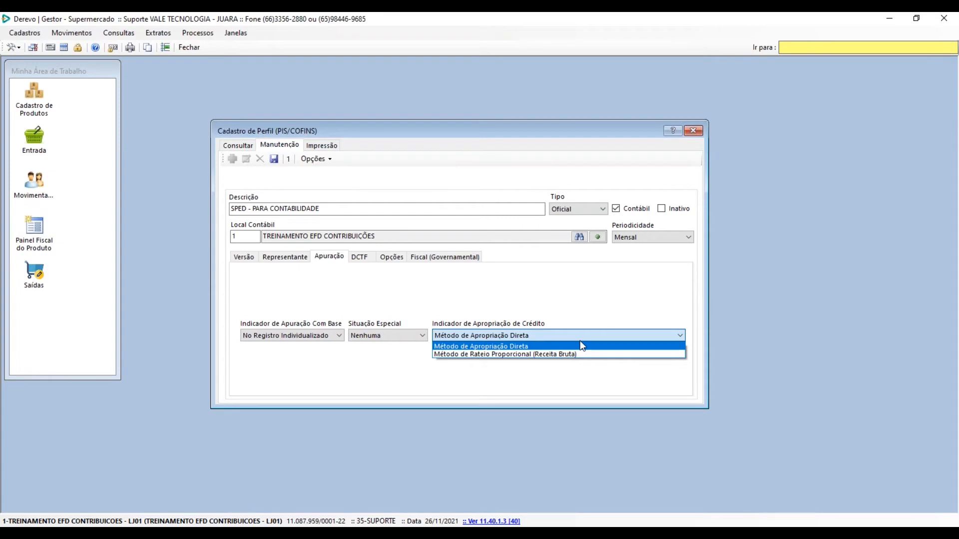
click(556, 308)
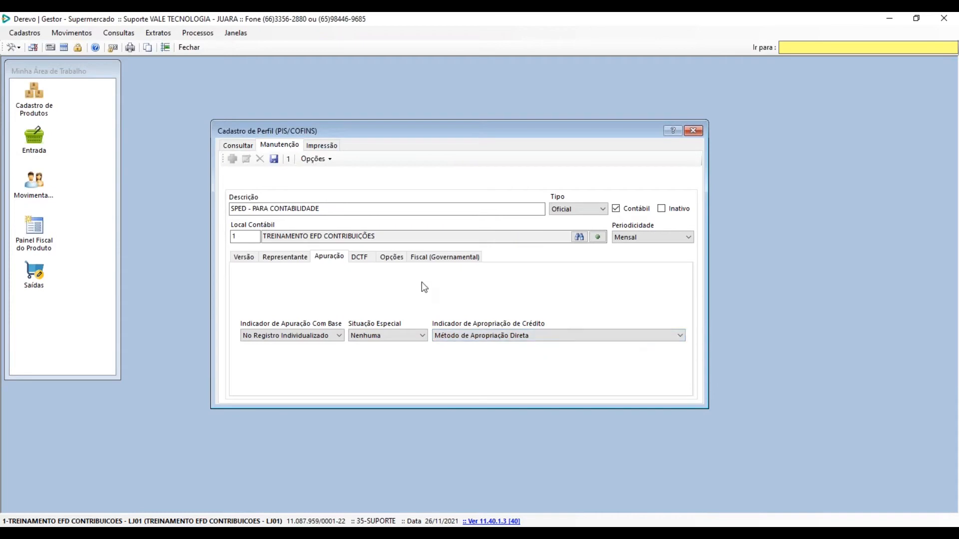
Review the PIS and COFINS entries in the profile's DCTF list and open the COFINS entry for editing
click(361, 257)
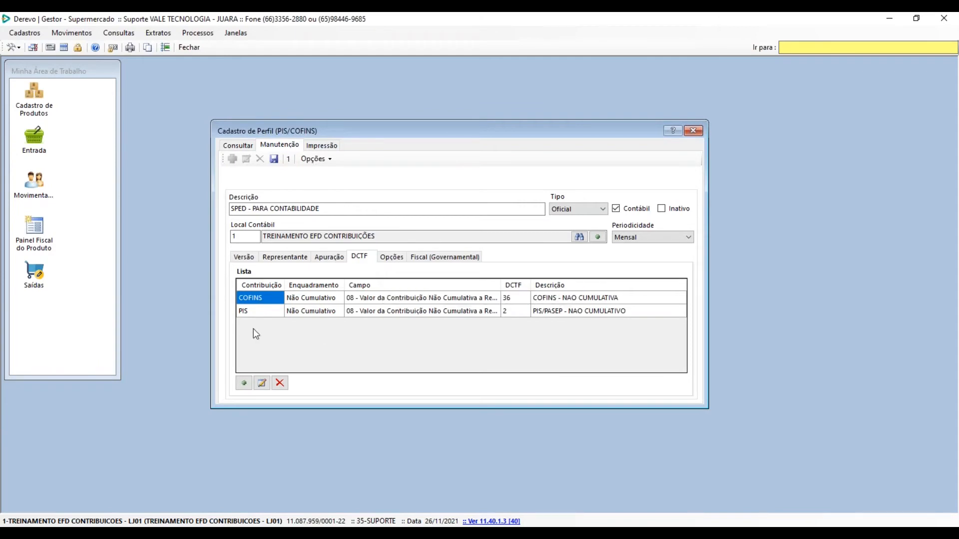
click(268, 309)
click(275, 295)
click(262, 383)
Examine the Contribuição and Enquadramento choices for the COFINS DCTF entry, keeping COFINS and Não Cumulativo
click(388, 244)
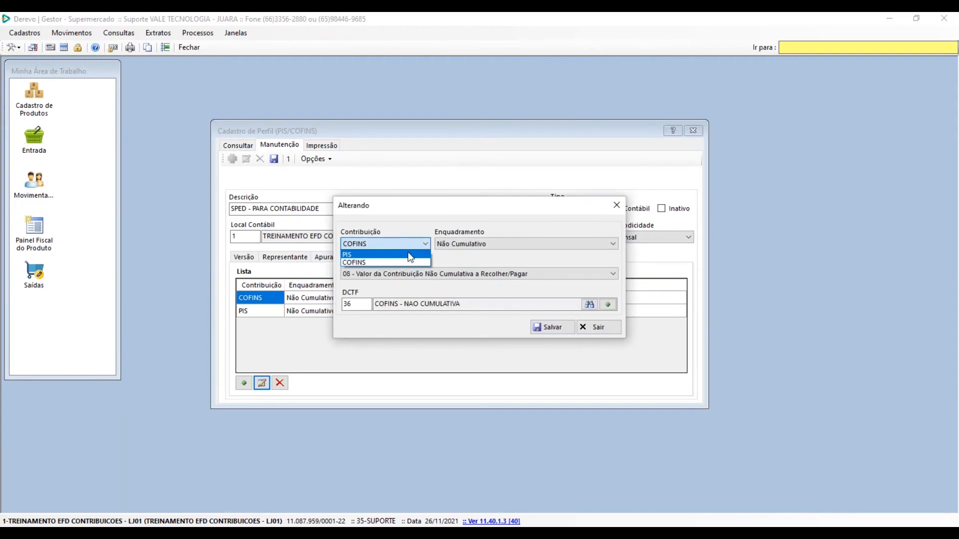
click(390, 224)
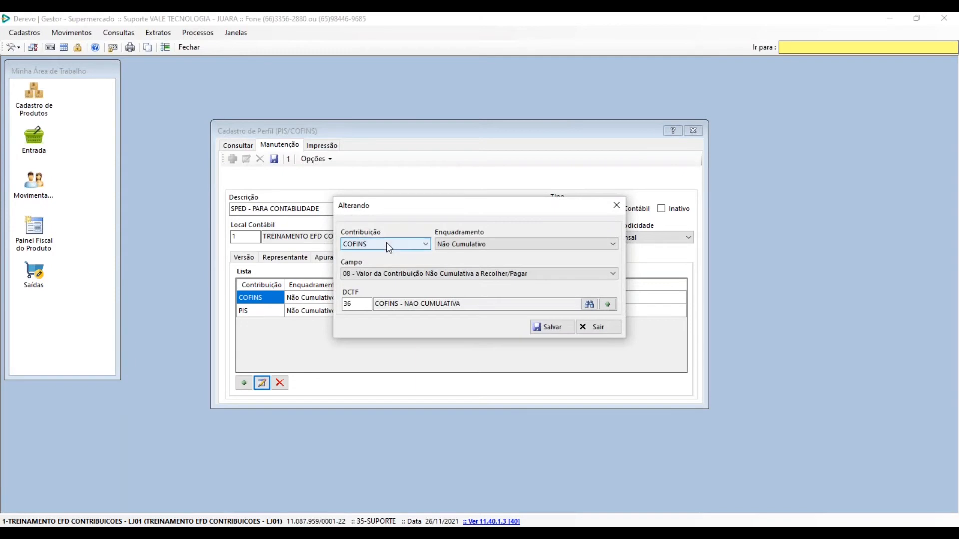
click(400, 245)
click(405, 228)
click(510, 243)
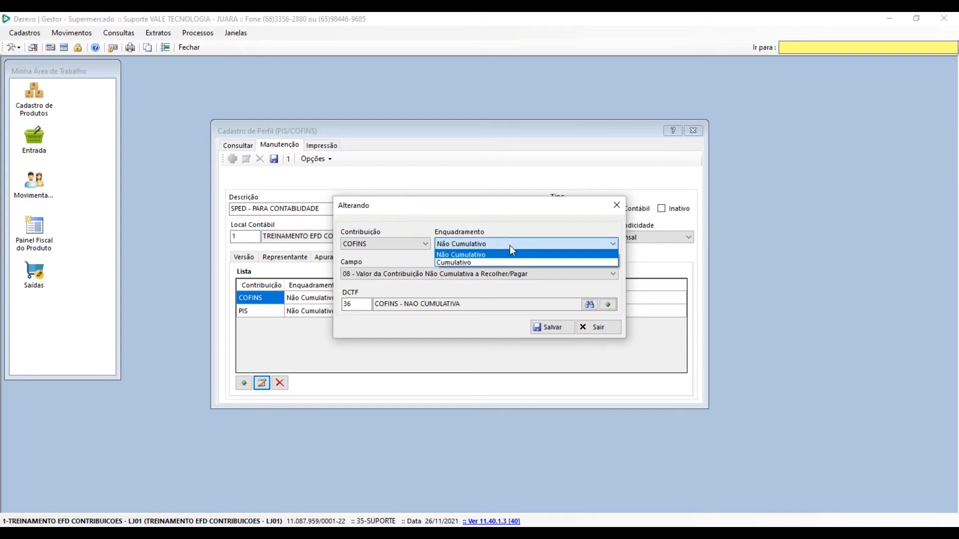
click(503, 211)
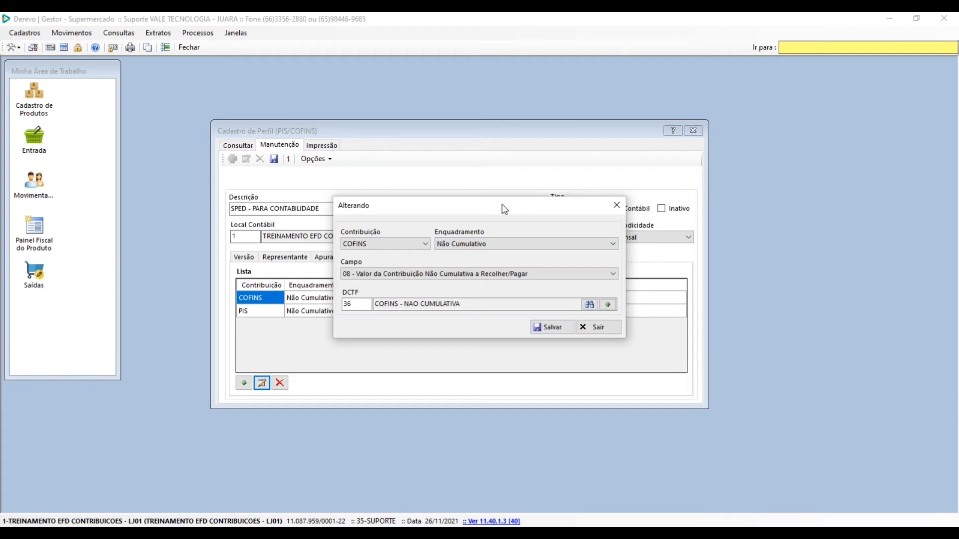
Examine the Campo choices and DCTF code of the COFINS entry, then leave it without saving
click(437, 275)
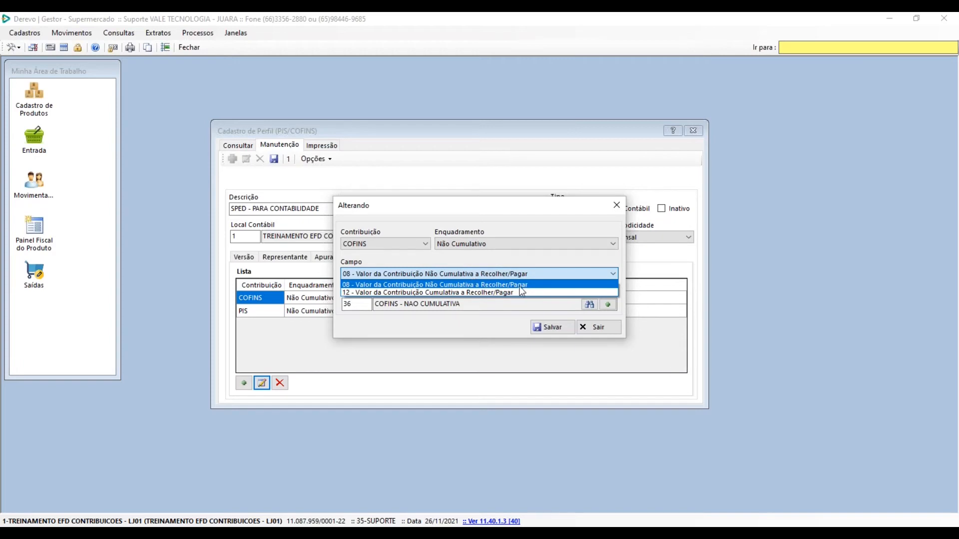
click(486, 217)
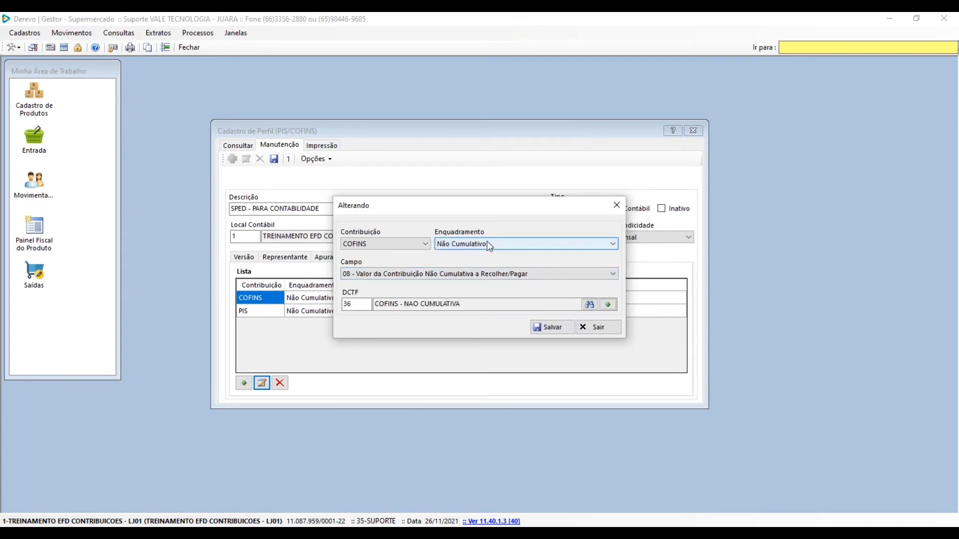
click(437, 274)
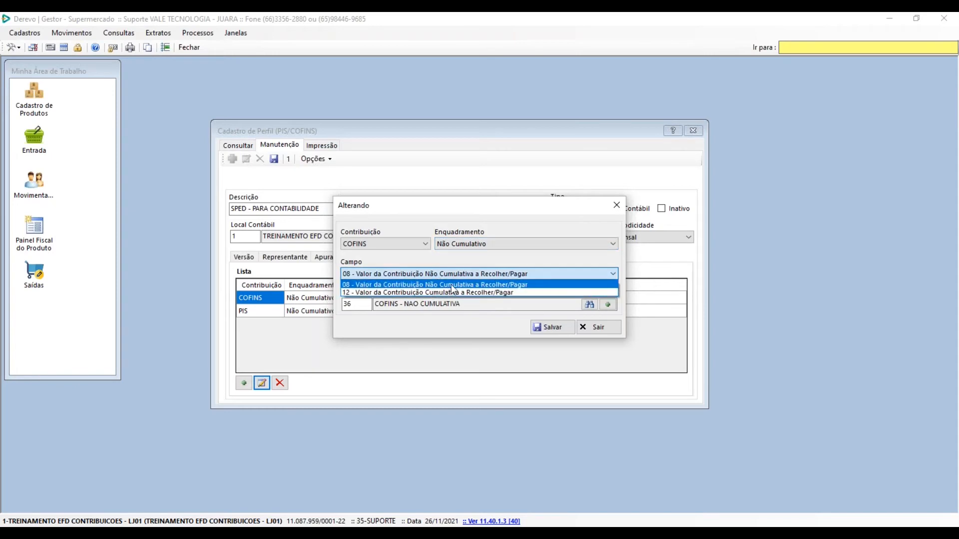
click(505, 220)
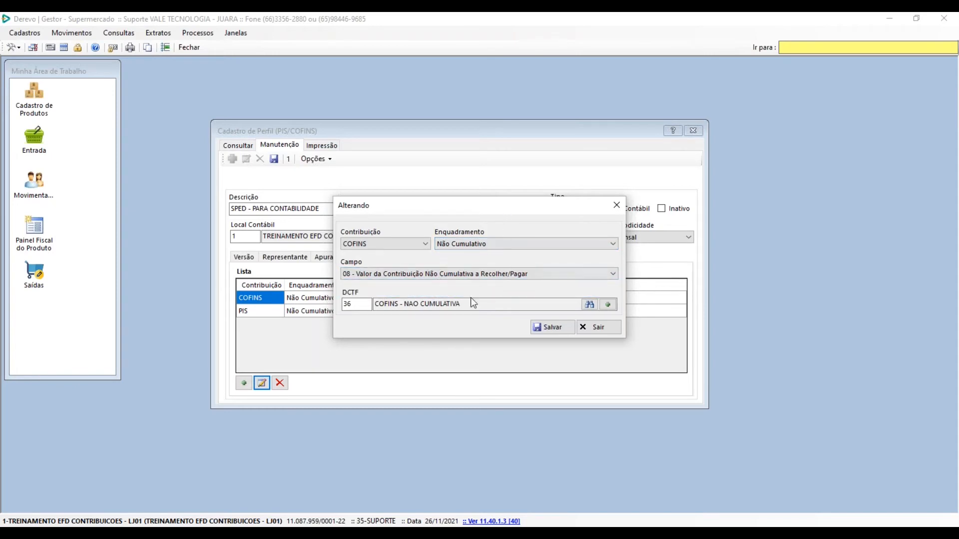
double_click(356, 304)
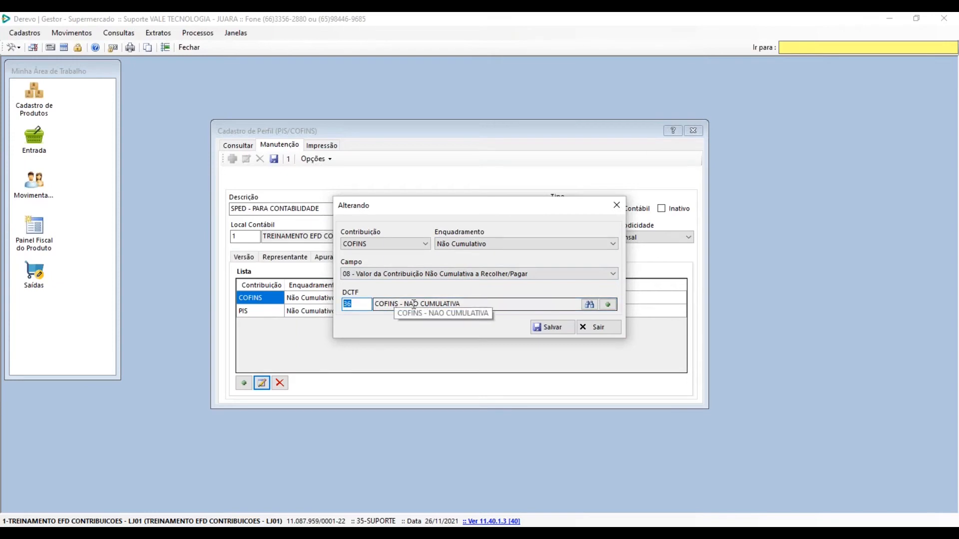
click(487, 304)
click(598, 327)
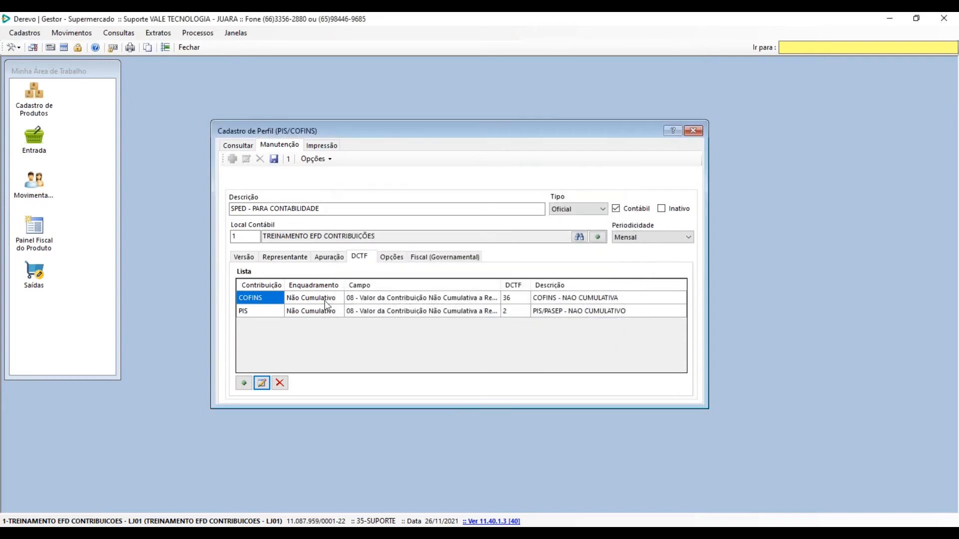
Open the PIS entry in the DCTF list, review its contribution settings, and close it without saving
click(314, 312)
click(262, 383)
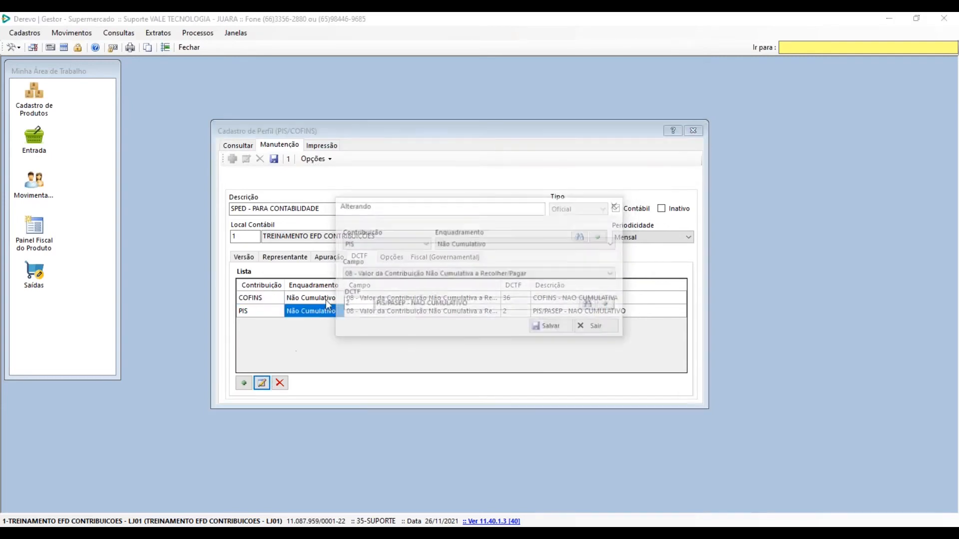
click(381, 243)
click(386, 248)
click(384, 245)
click(385, 252)
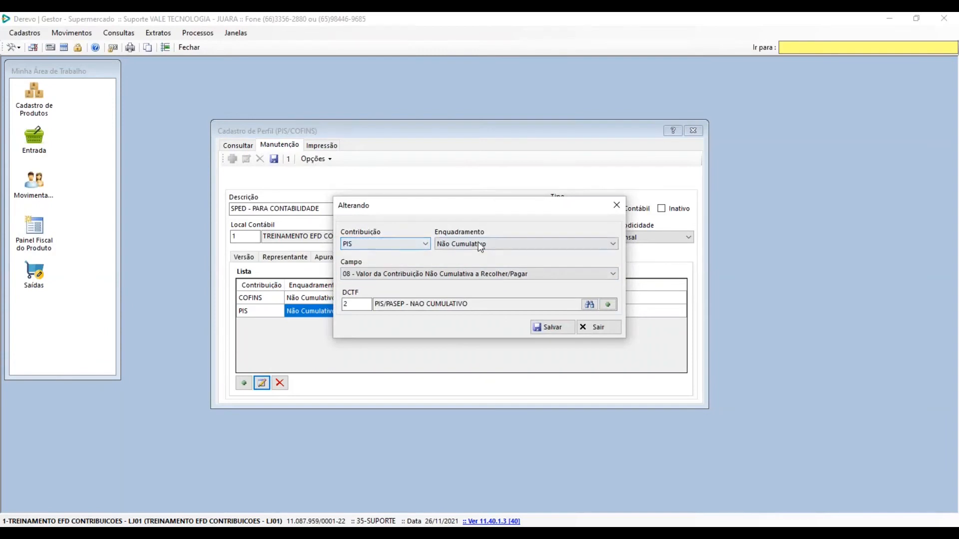
click(601, 332)
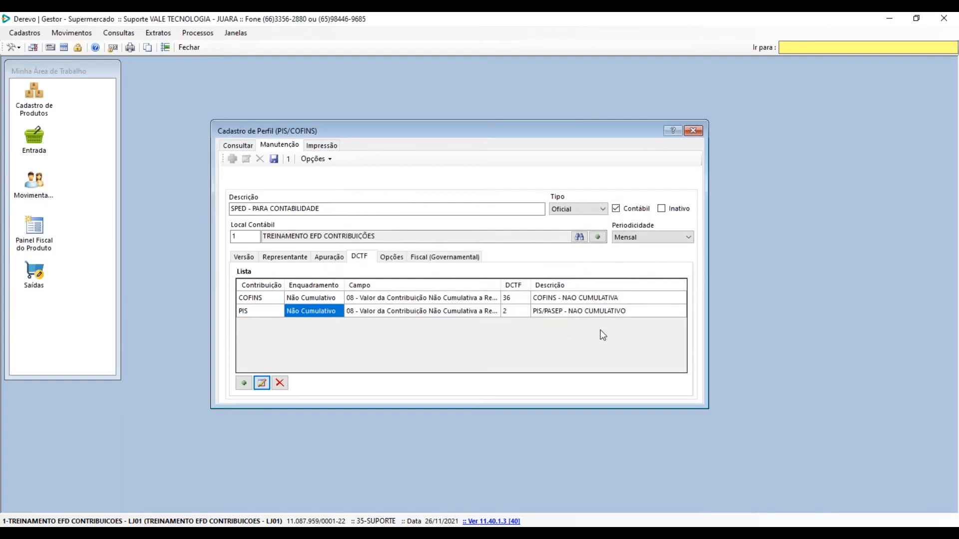
Examine the Geração do Arquivo choices in the profile's Opções settings, keeping Matriz e Filiais Já Unificadas
click(392, 258)
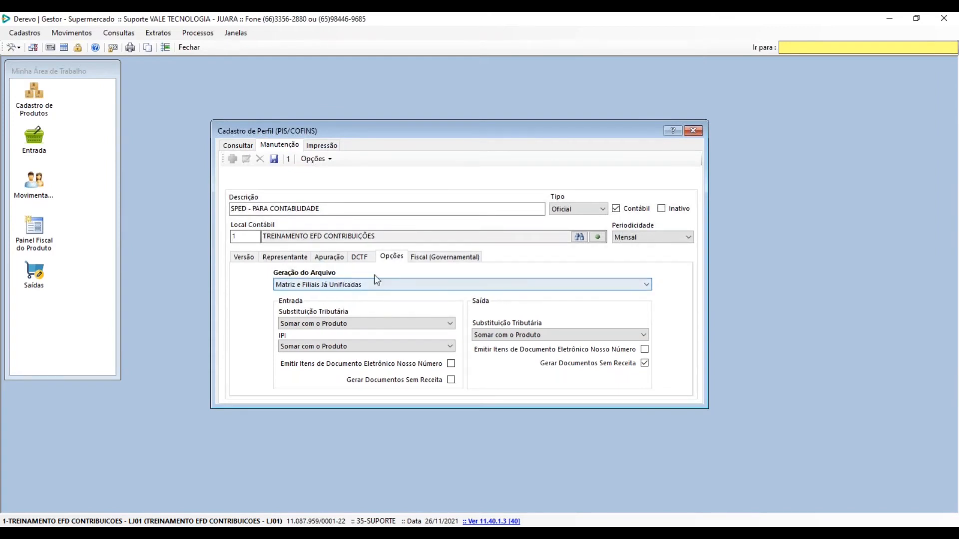
click(371, 284)
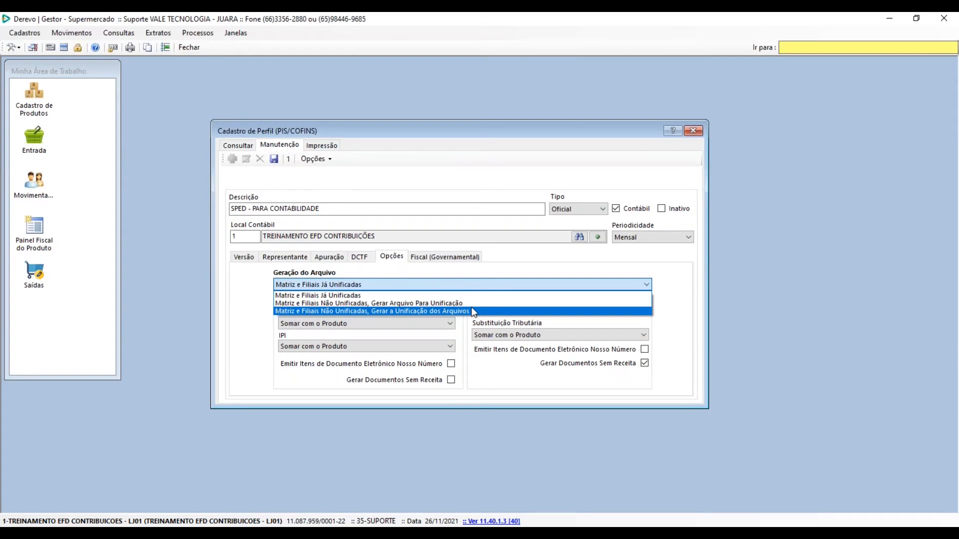
click(341, 295)
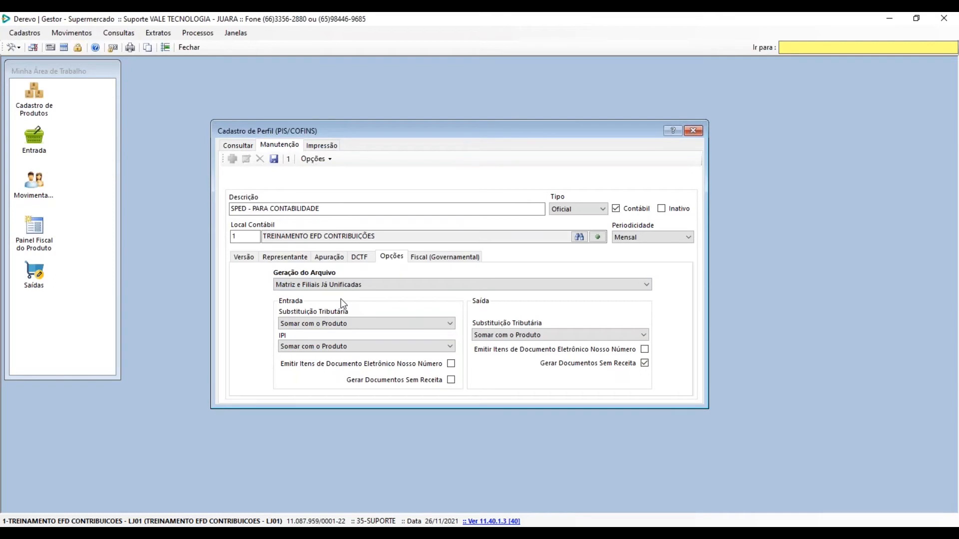
click(367, 286)
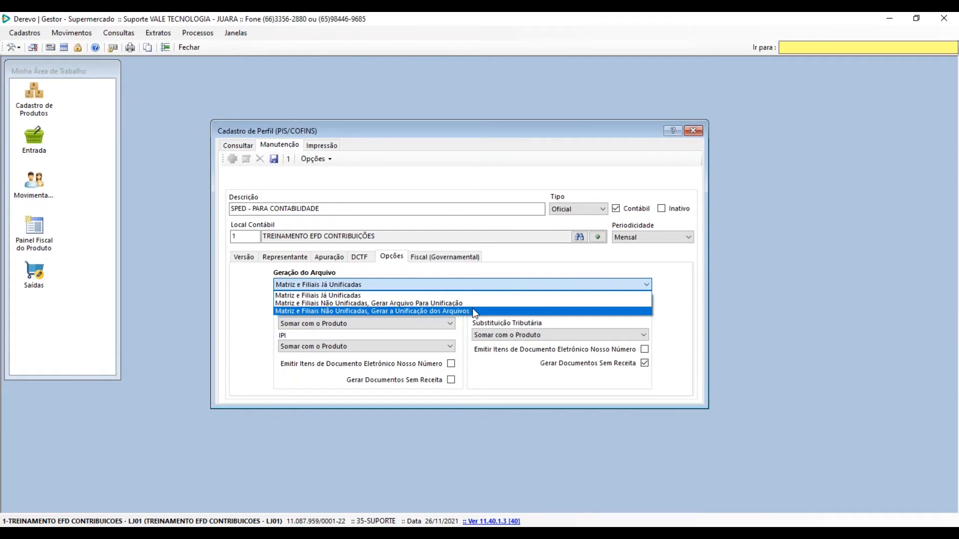
click(220, 284)
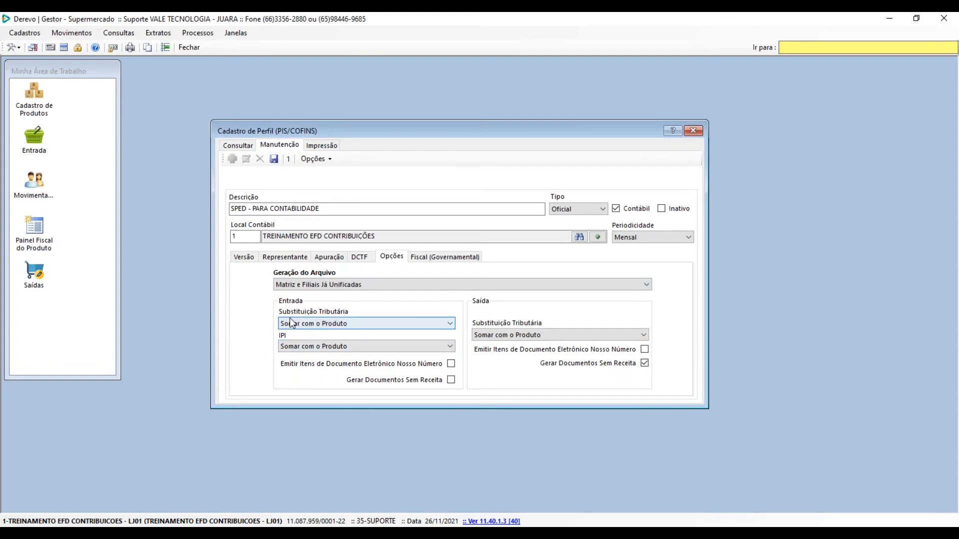
Examine the Substituição Tributária and IPI choices for Entrada and the Substituição Tributária choices for Saída, keeping Somar com o Produto
click(399, 325)
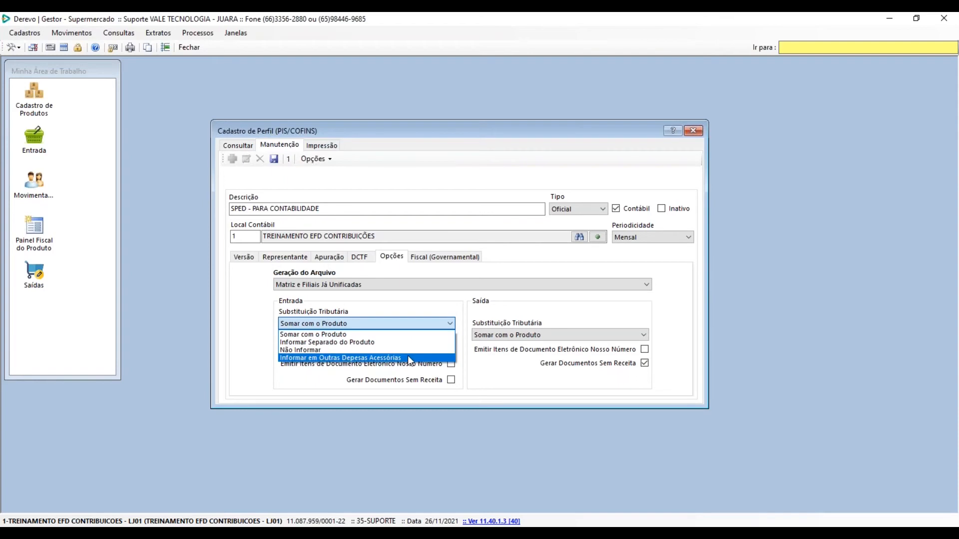
click(256, 300)
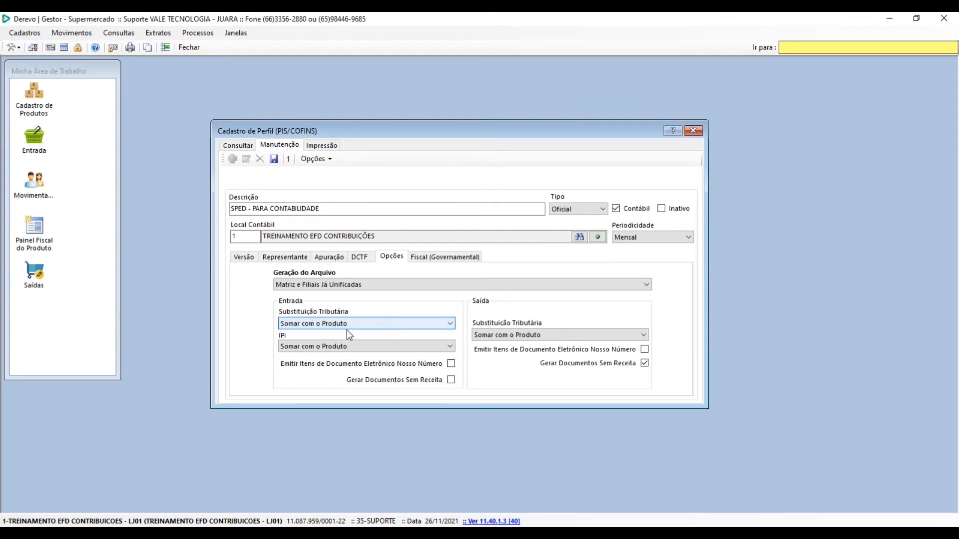
click(309, 345)
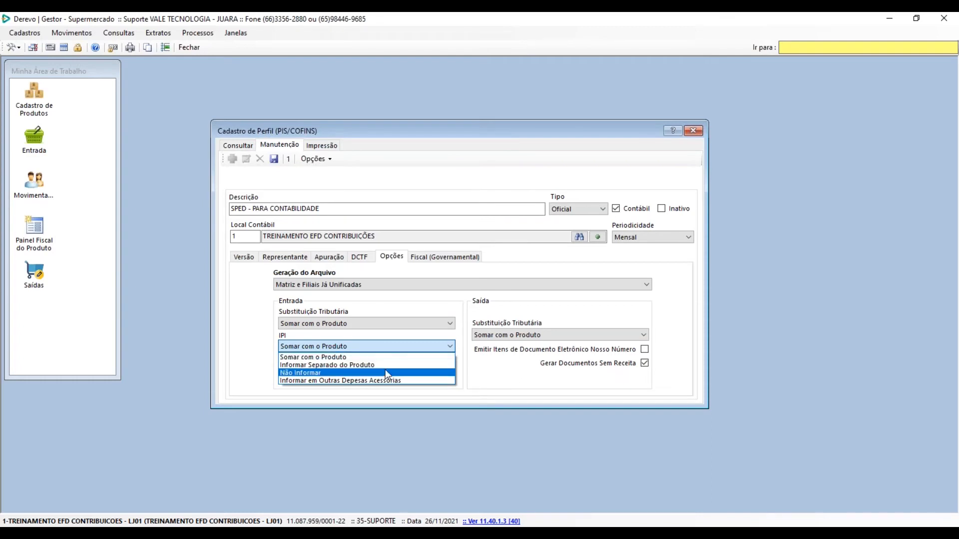
click(228, 348)
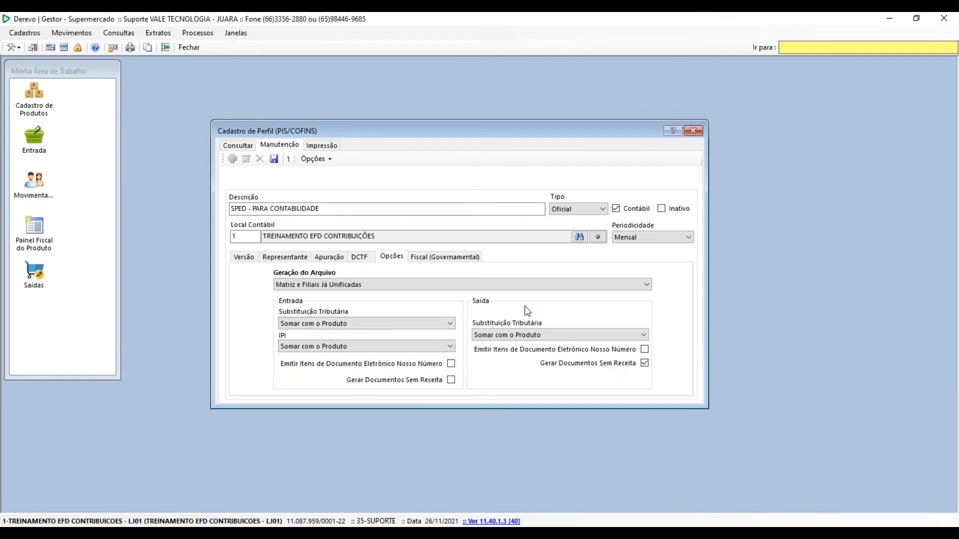
click(557, 336)
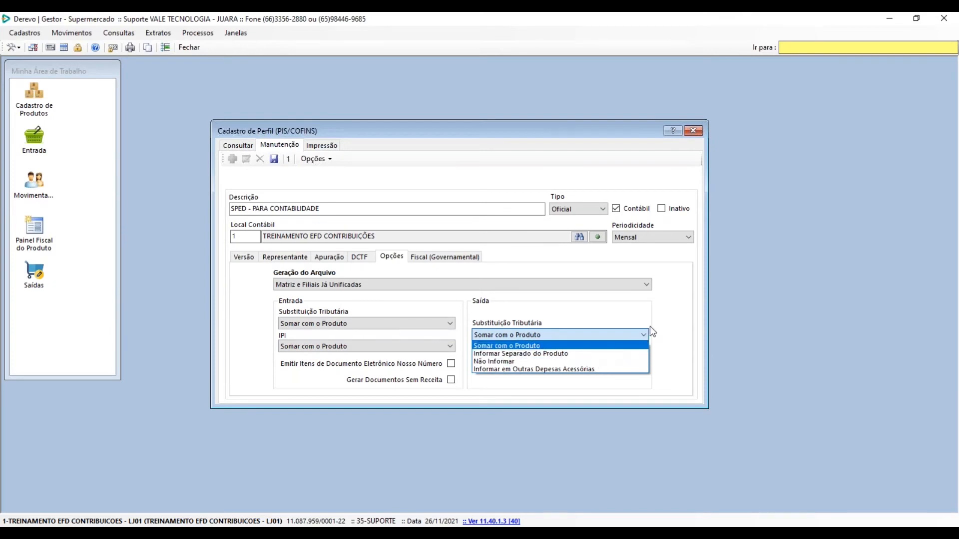
click(674, 308)
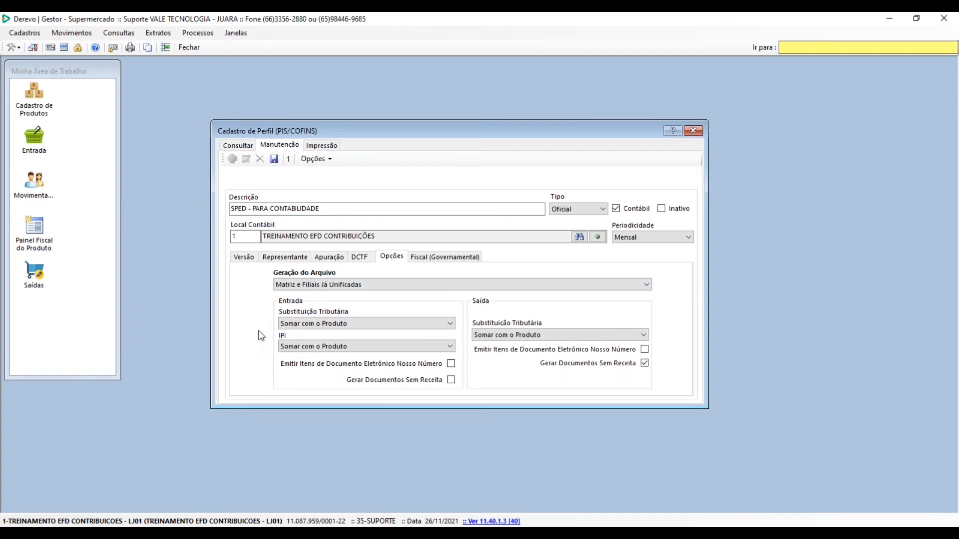
Open the PIS entry in the profile's Fiscal (Governamental) list and examine its Tipo choices, trying Movimento before restoring Interna
click(446, 259)
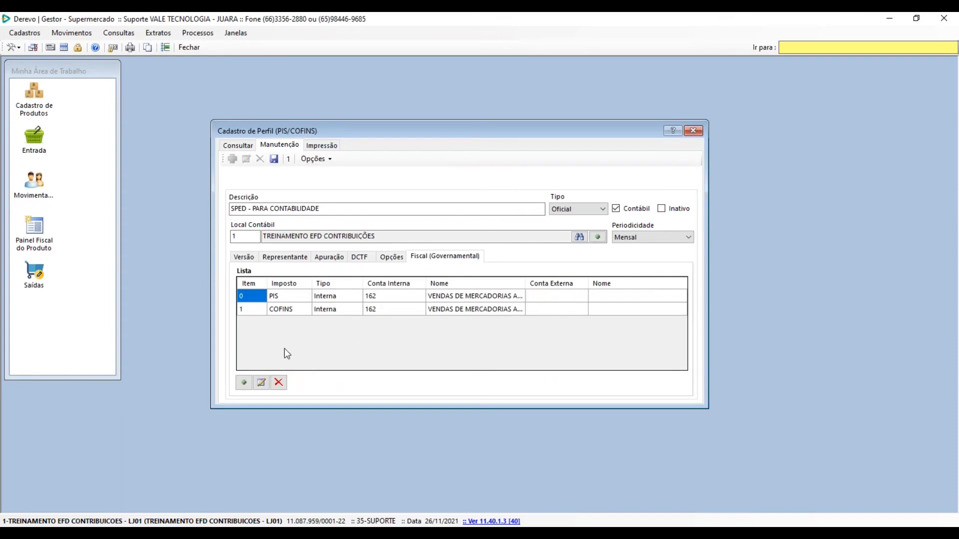
click(261, 383)
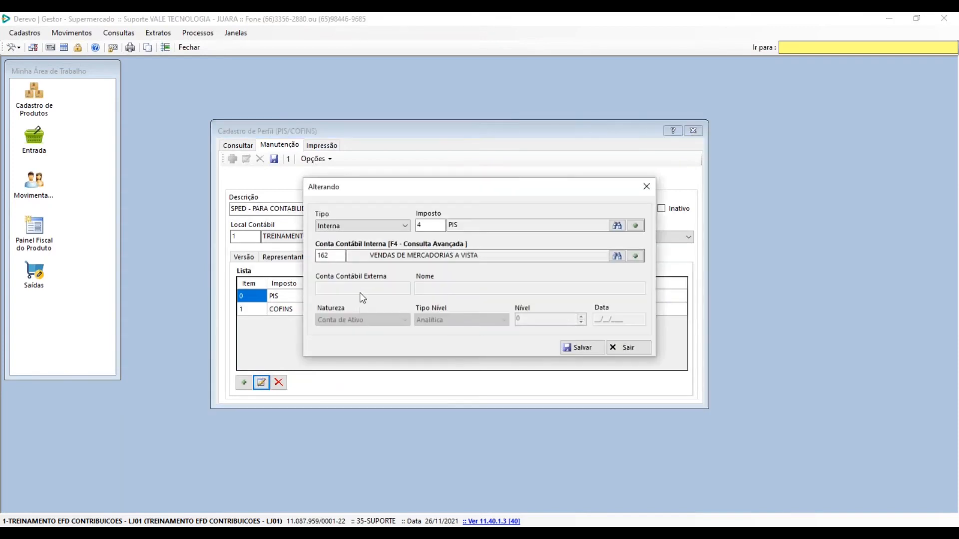
click(364, 227)
click(364, 229)
click(364, 229)
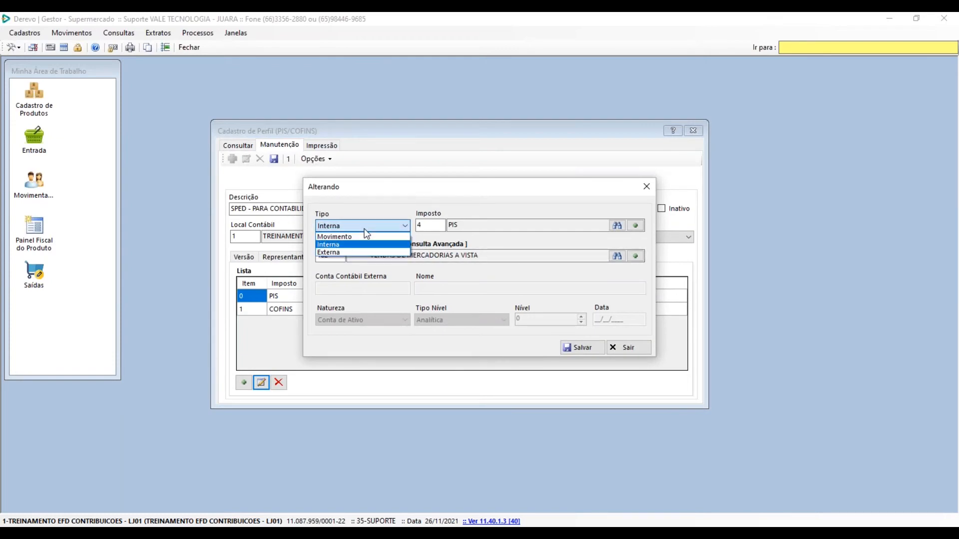
click(359, 236)
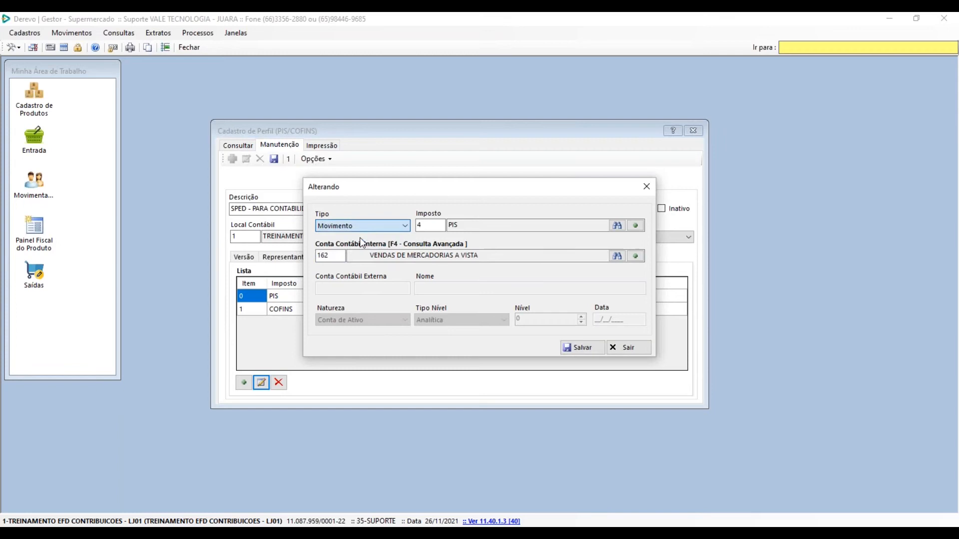
click(368, 228)
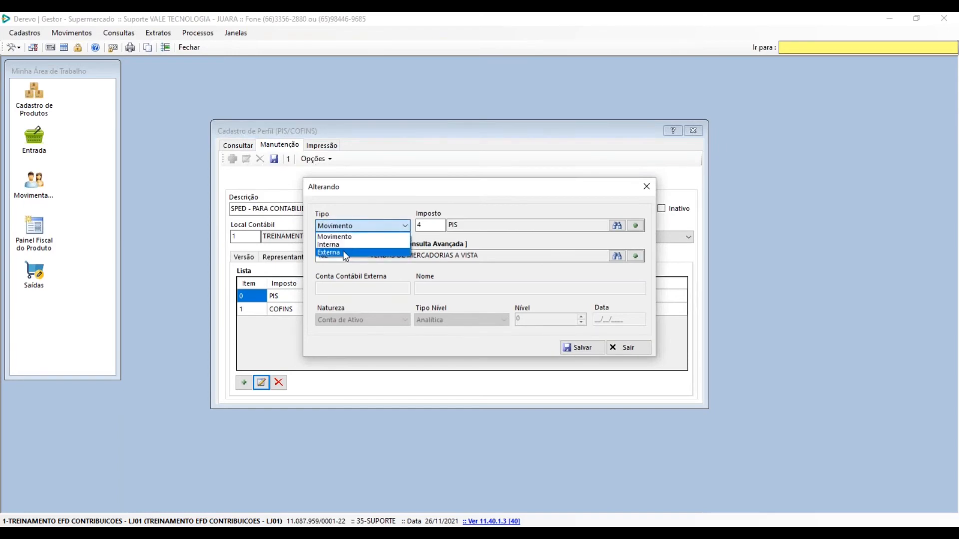
click(347, 246)
key(Tab)
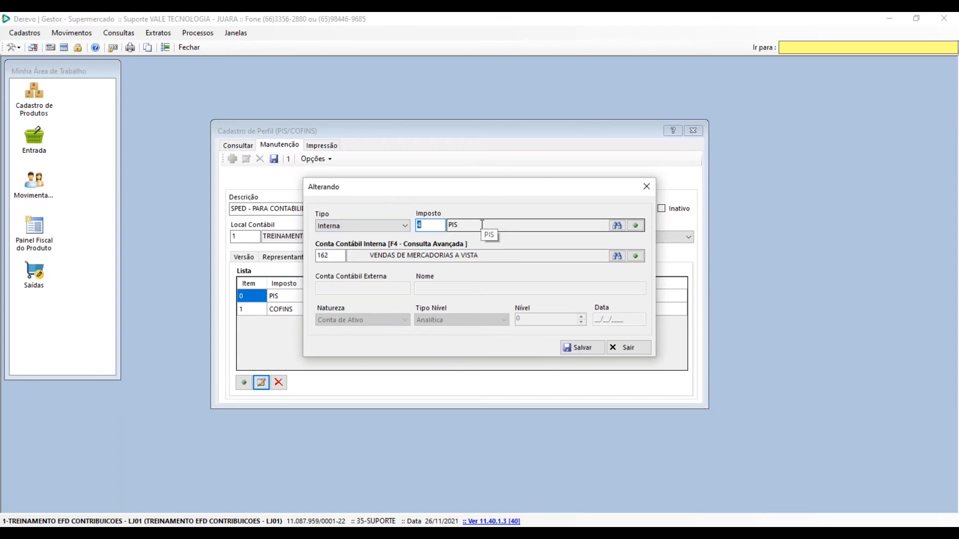
Review the Imposto and Conta Contábil Interna fields of the PIS fiscal entry and close it without saving
click(368, 257)
drag(476, 230, 439, 222)
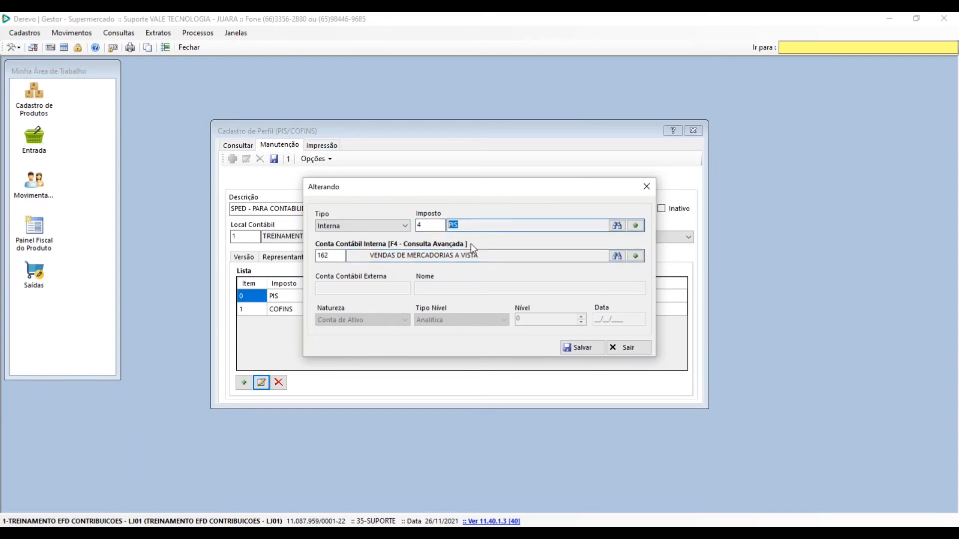
drag(365, 257, 482, 259)
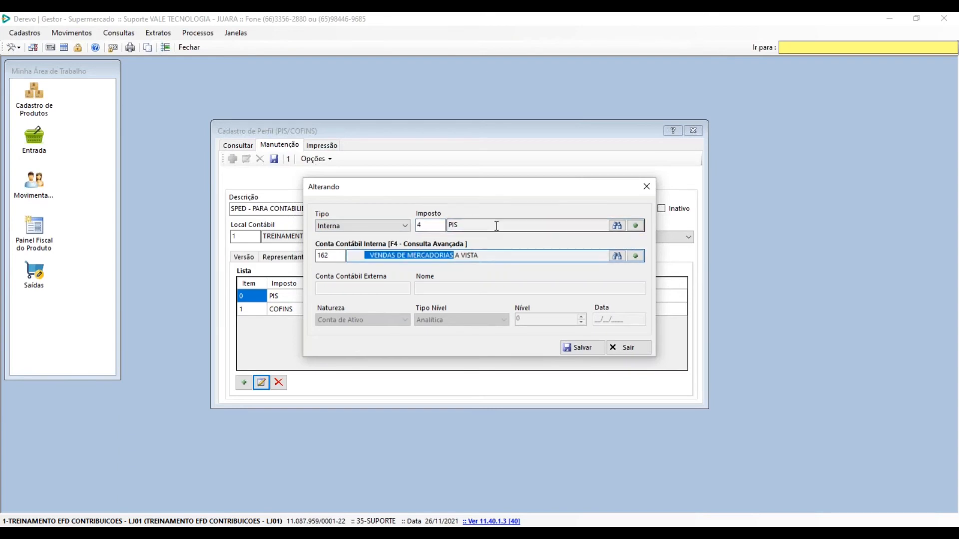
click(495, 255)
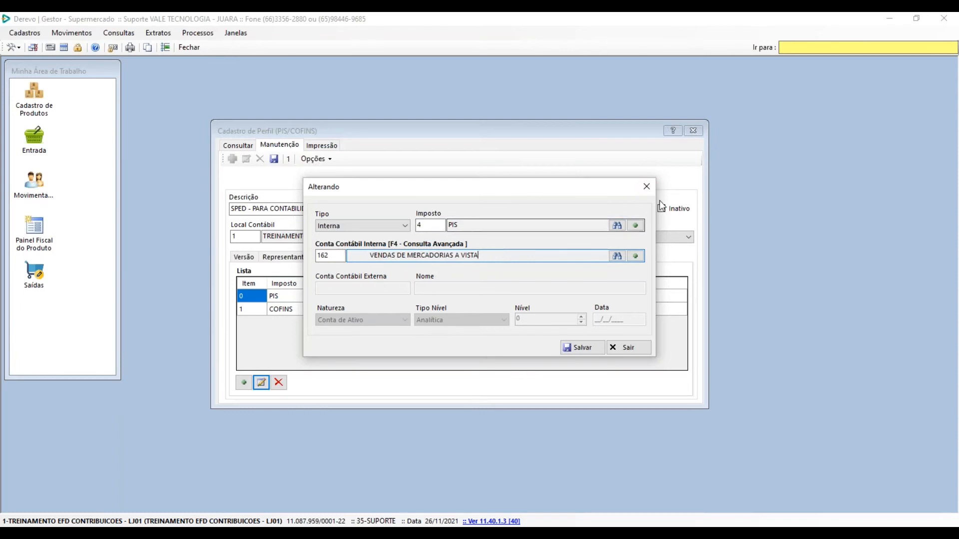
click(646, 186)
Open the COFINS entry in the profile's Fiscal (Governamental) list, review its fields and close it without saving
click(325, 310)
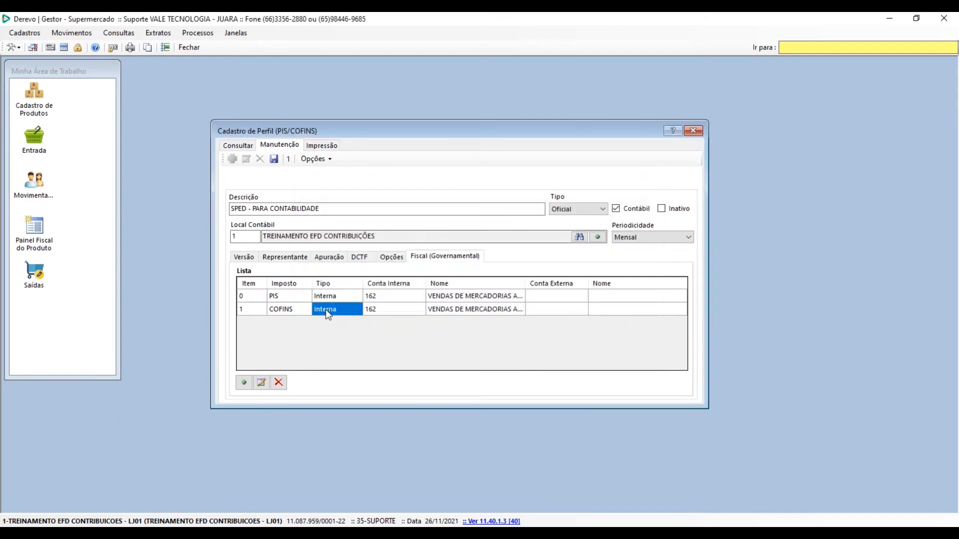
click(260, 382)
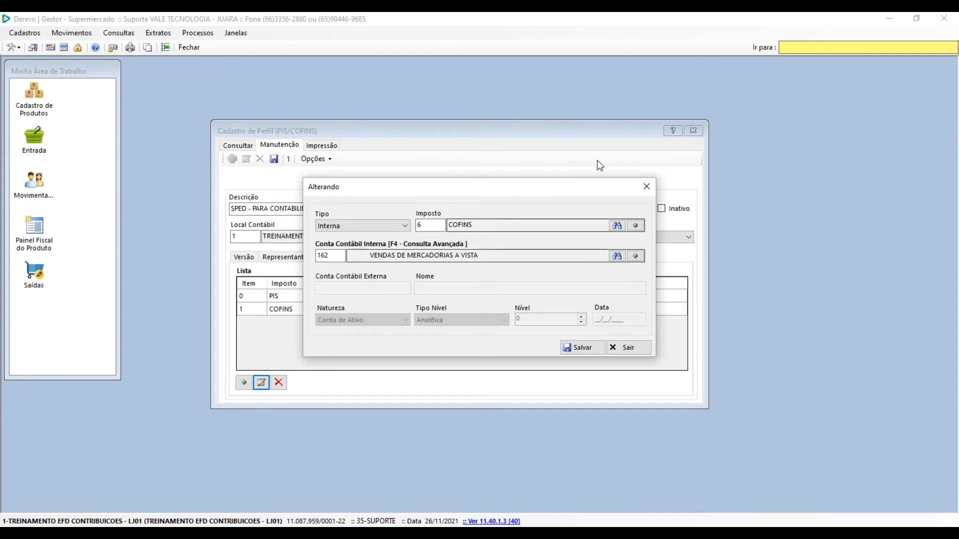
click(643, 187)
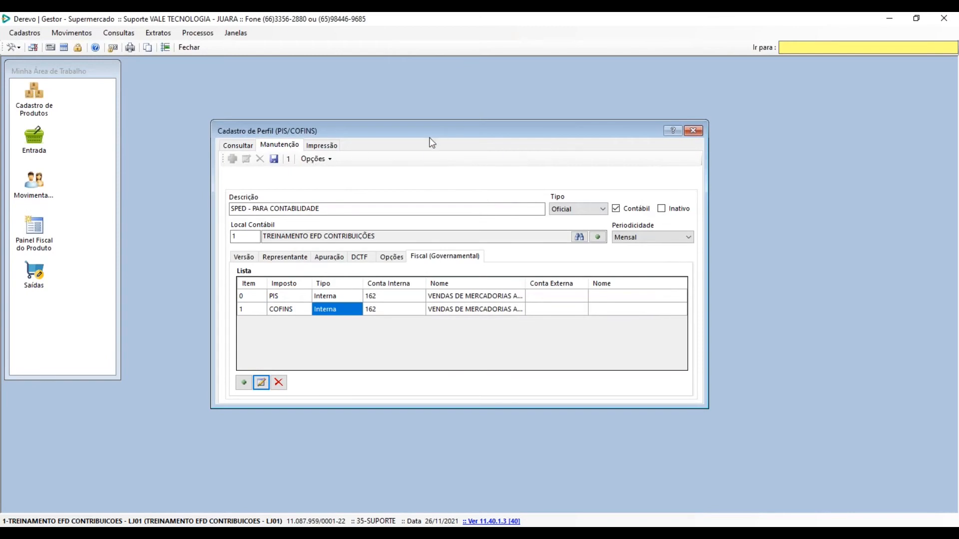
Review the profile's Local Contábil and Versão list, and save the SPED - PARA CONTABILIDADE profile
drag(429, 136, 418, 125)
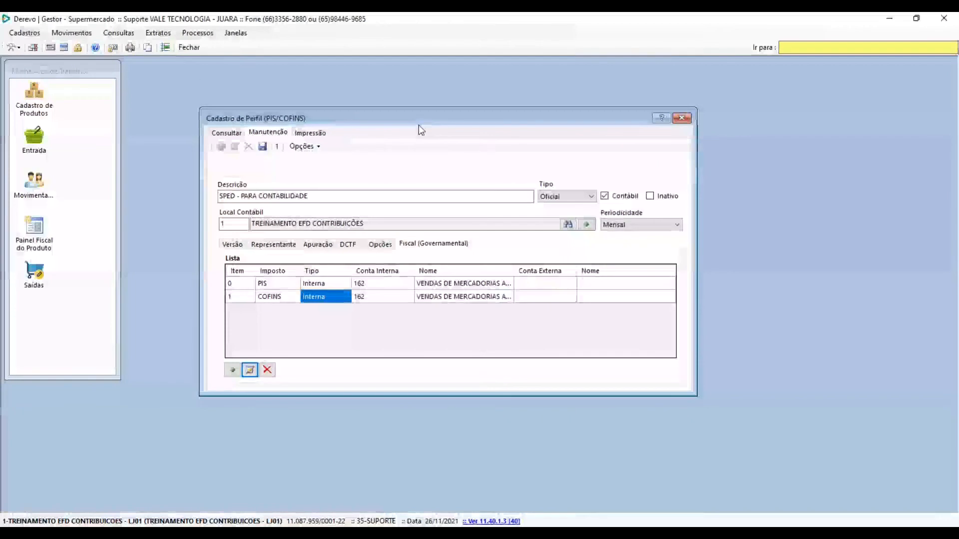
drag(259, 224, 393, 224)
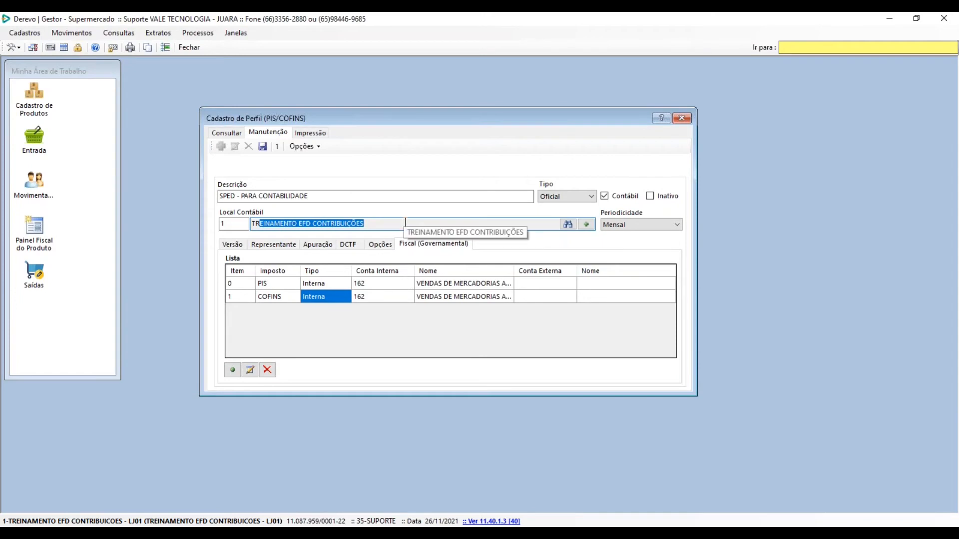
click(236, 245)
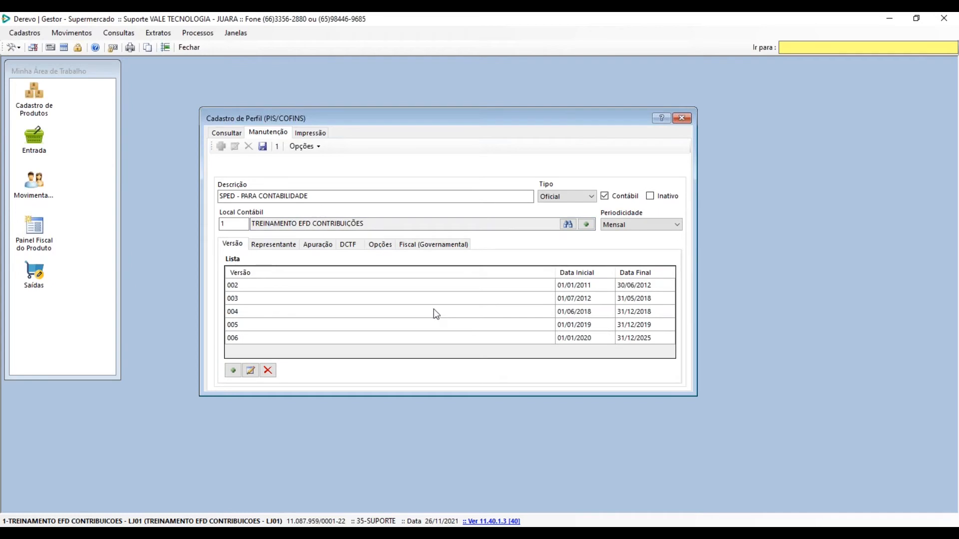
click(262, 146)
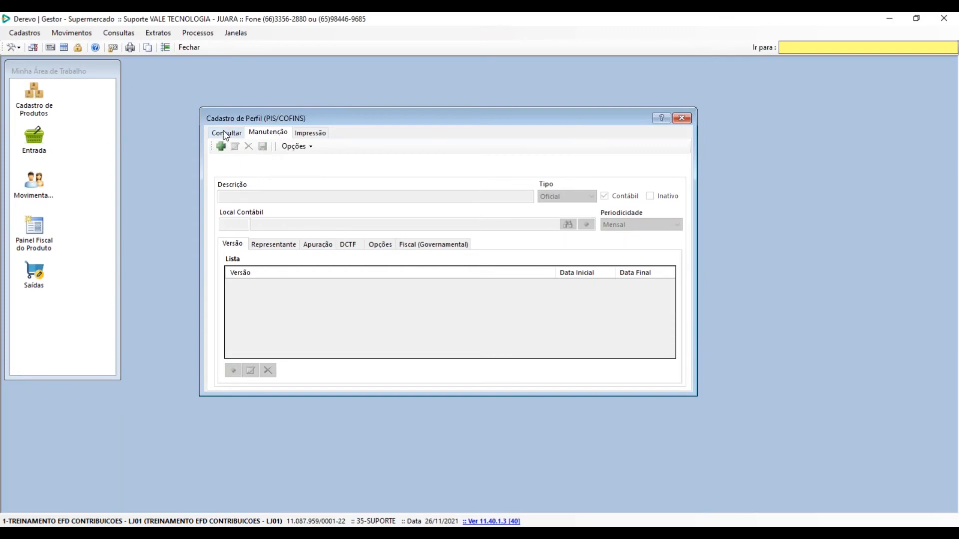
Reopen the SPED - PARA CONTABILIDADE profile from the query list and review its Representante and Apuração settings
click(224, 134)
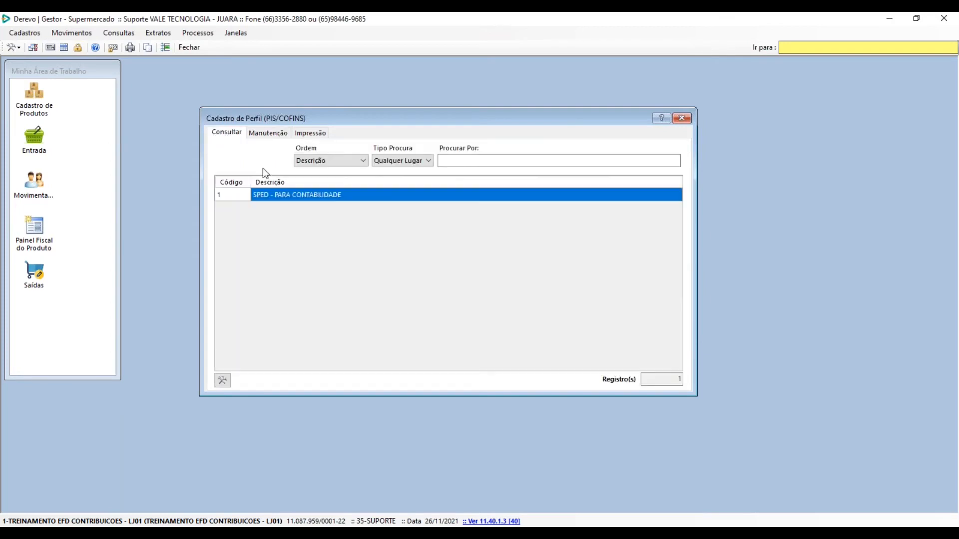
double_click(283, 196)
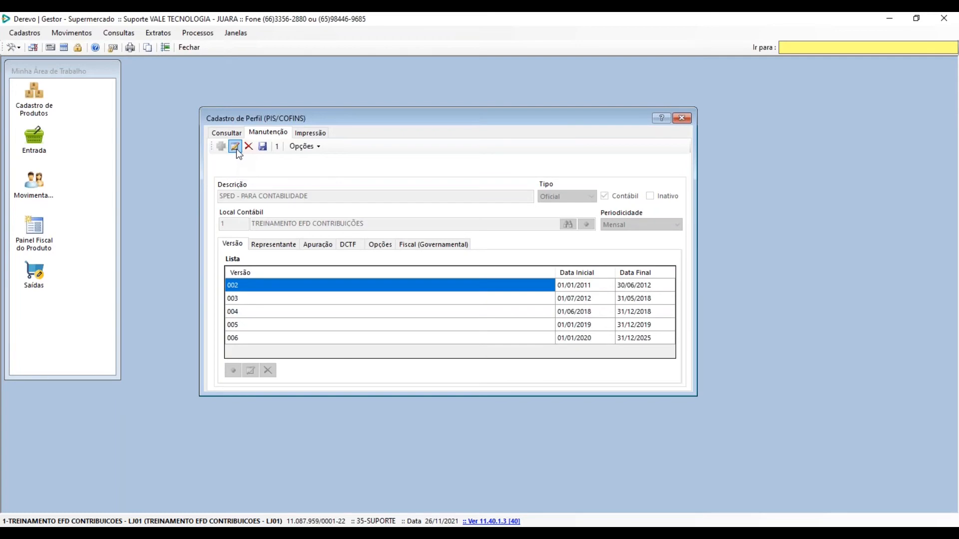
click(271, 248)
click(326, 248)
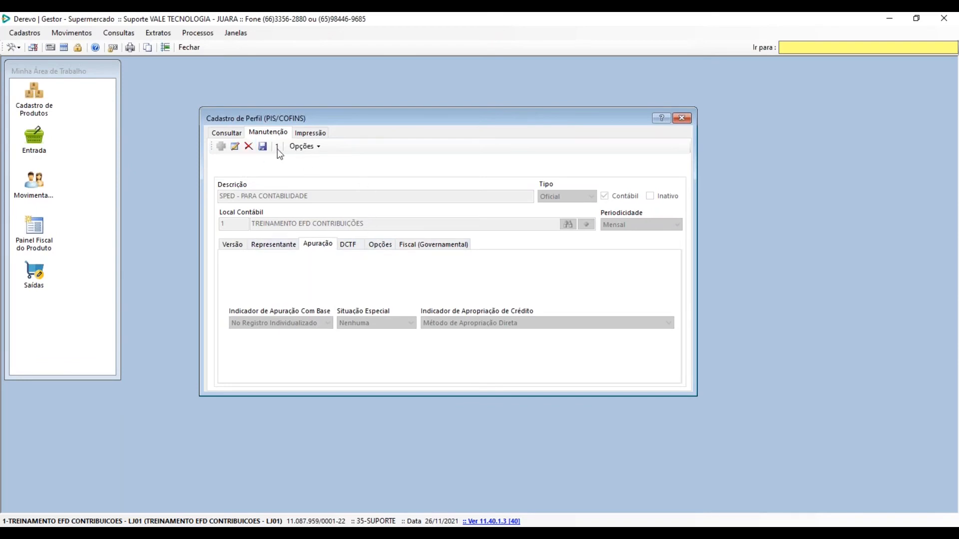
Save the reopened profile and close the Cadastro de Perfil (PIS/COFINS) form
click(263, 147)
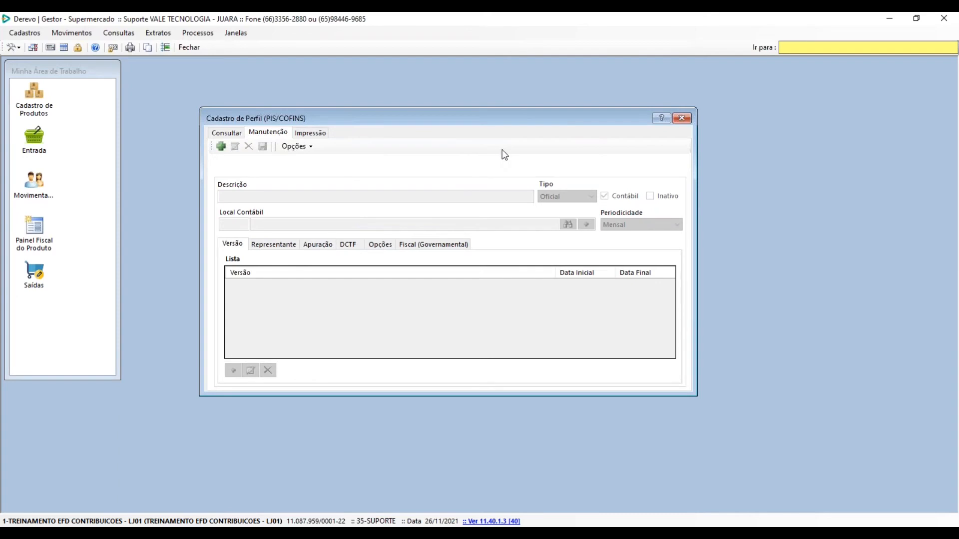
click(682, 119)
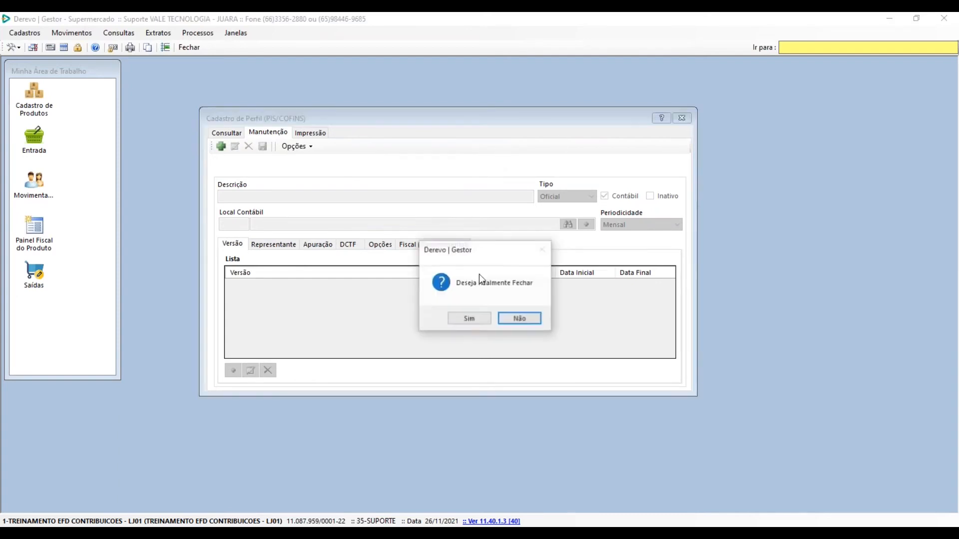
click(468, 318)
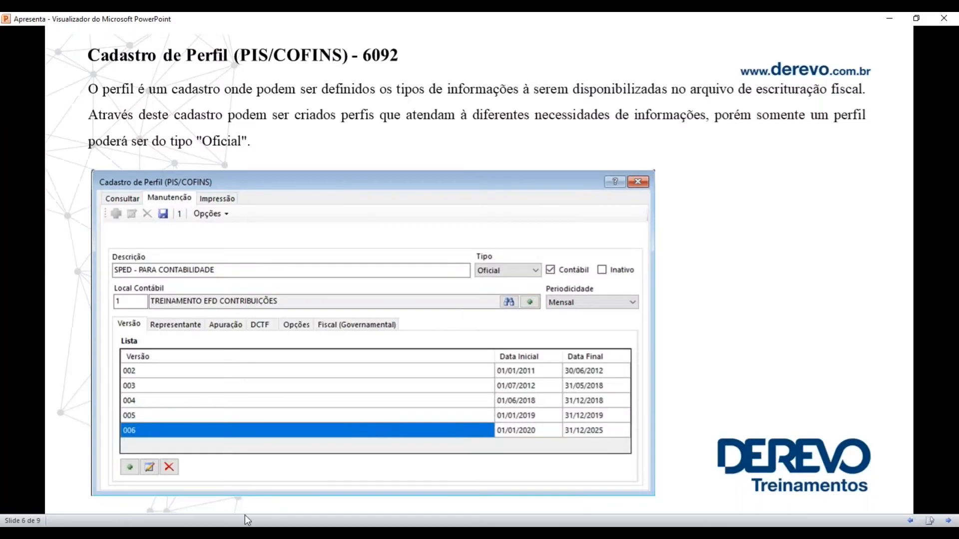
Switch to the PowerPoint presentation, advance to the Movimento Fiscal - Contribuições - Apuração slide, and return to Derevo Gestor
key(alt+Tab)
click(945, 522)
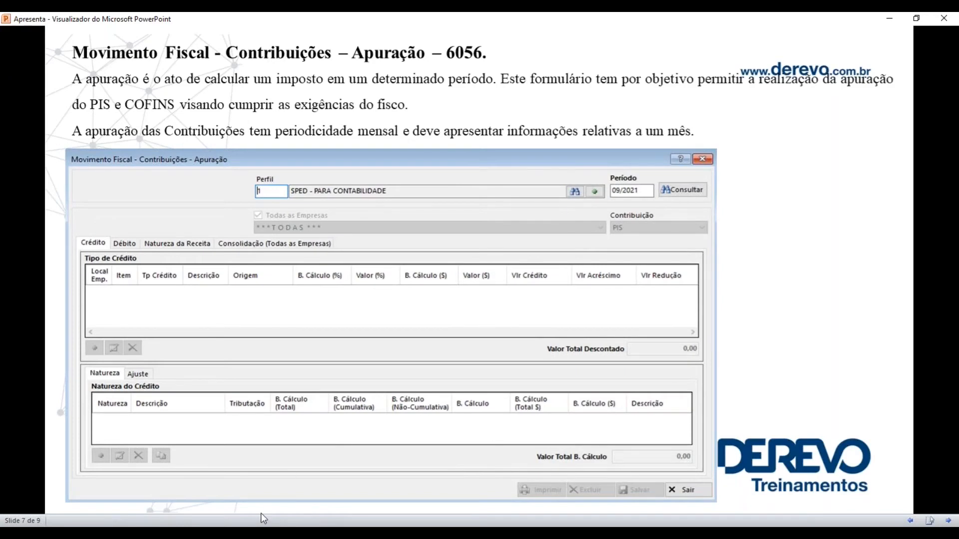
click(245, 531)
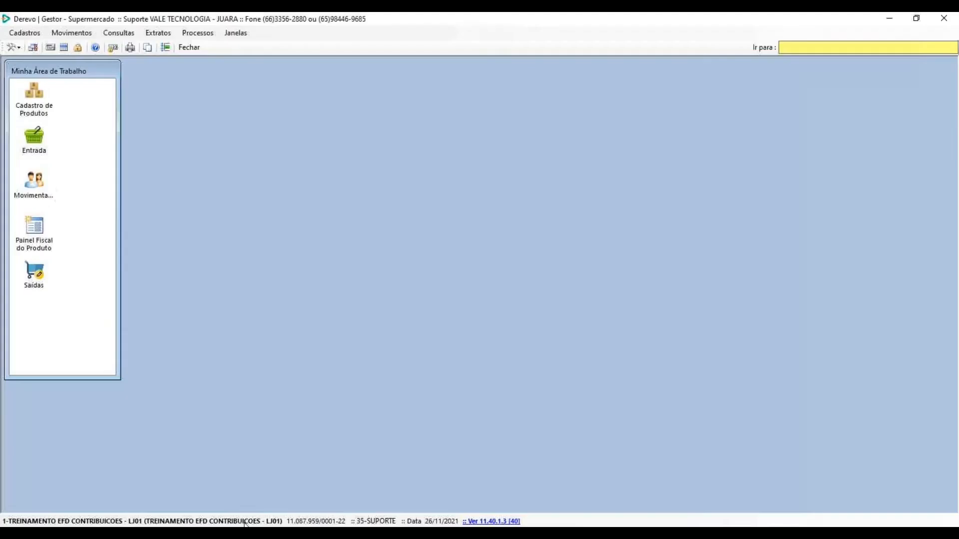
Open the Movimento Fiscal - Contribuições - Apuração form and load the SPED - PARA CONTABILIDADE profile from the profile lookup
click(68, 35)
mouse_move(120, 125)
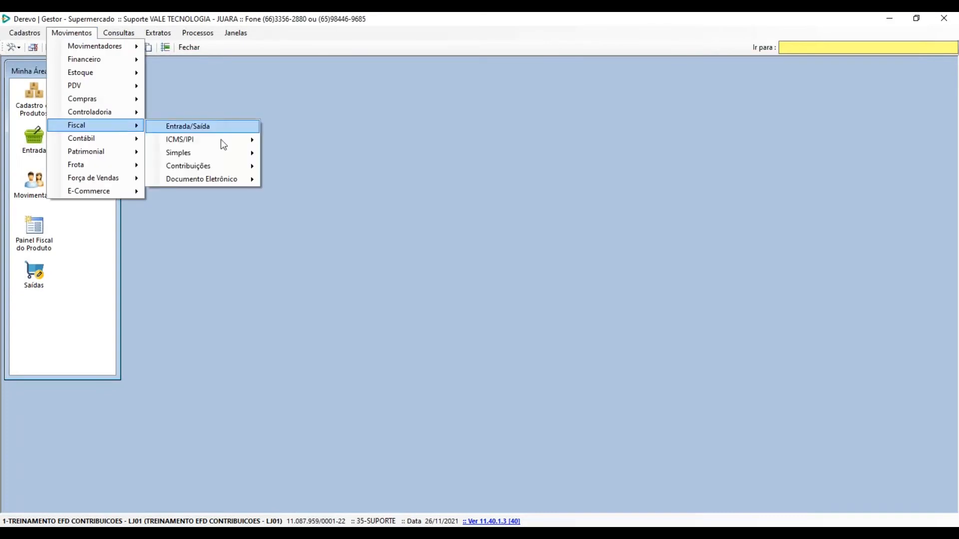
mouse_move(212, 165)
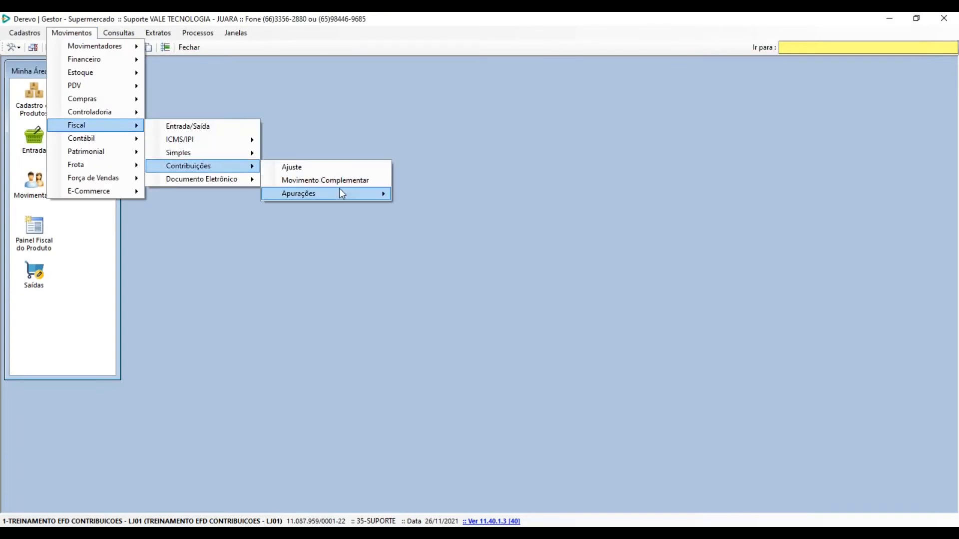
mouse_move(340, 189)
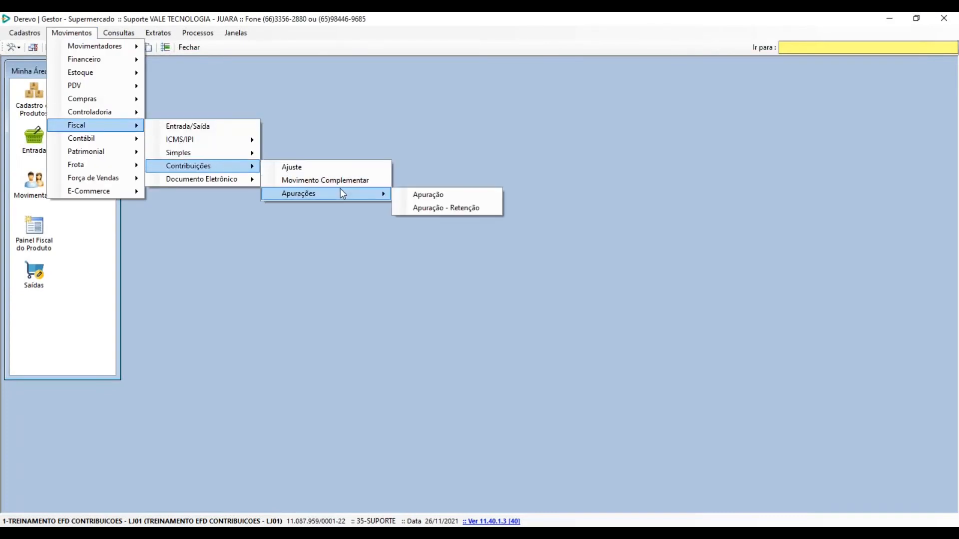
click(441, 195)
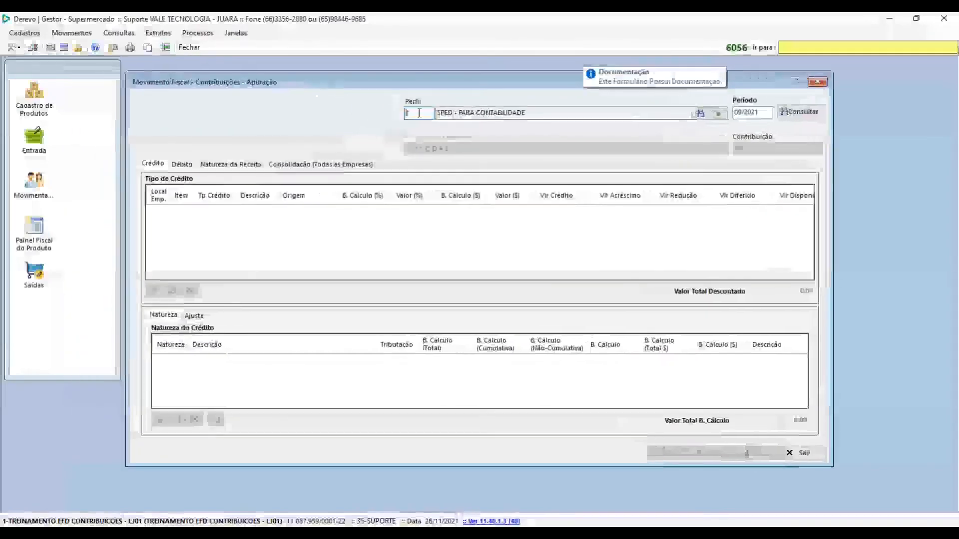
click(700, 113)
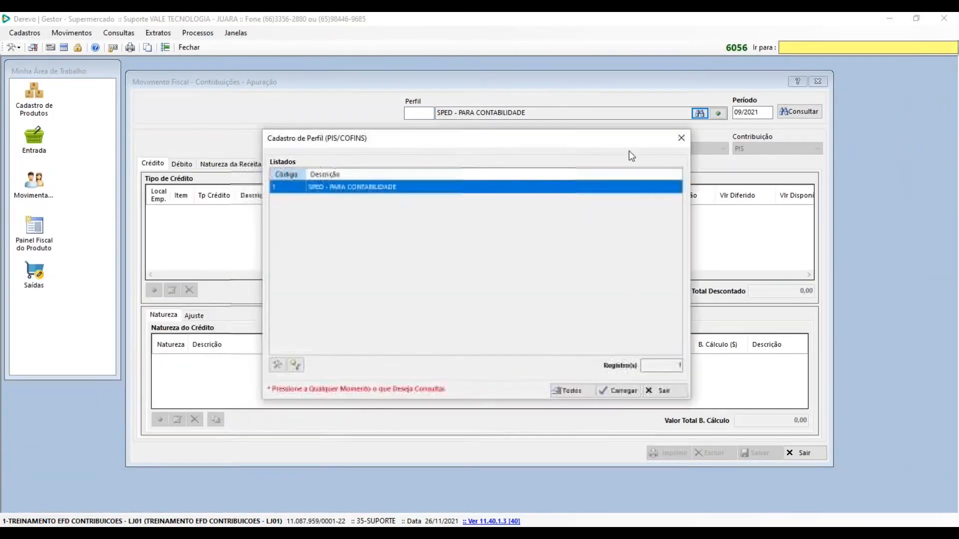
double_click(374, 190)
Set the Período to 05/2021, consult it and agree to run the assessment for that profile and period
click(755, 113)
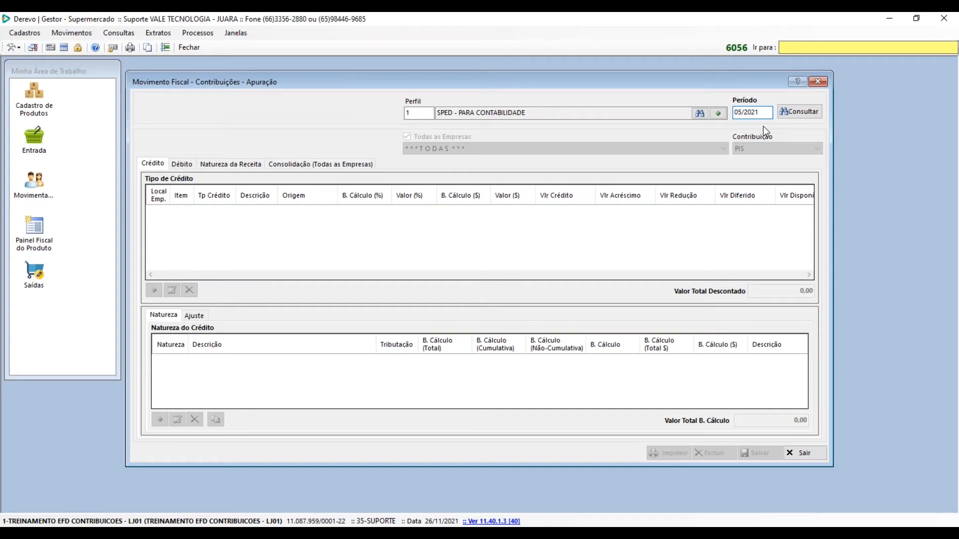
key(Tab)
click(796, 112)
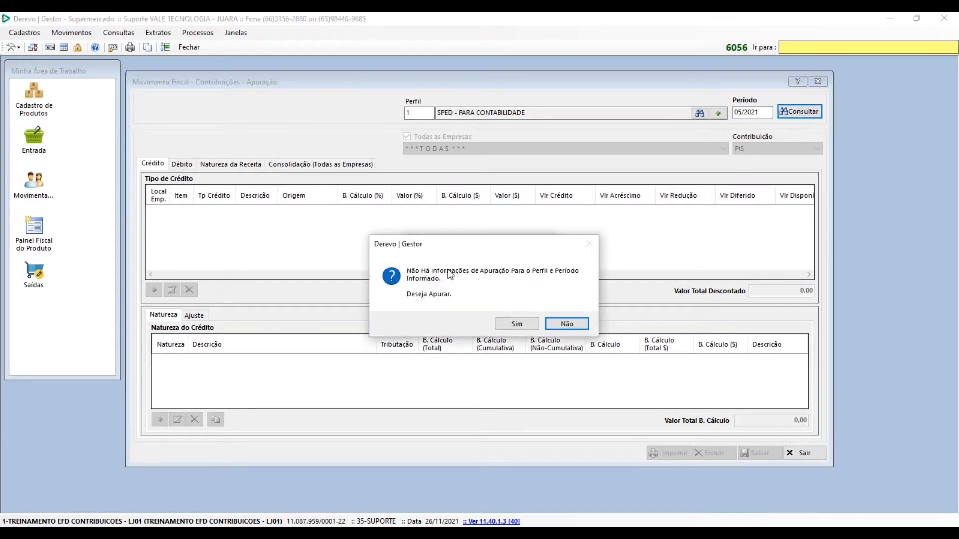
drag(457, 245, 469, 230)
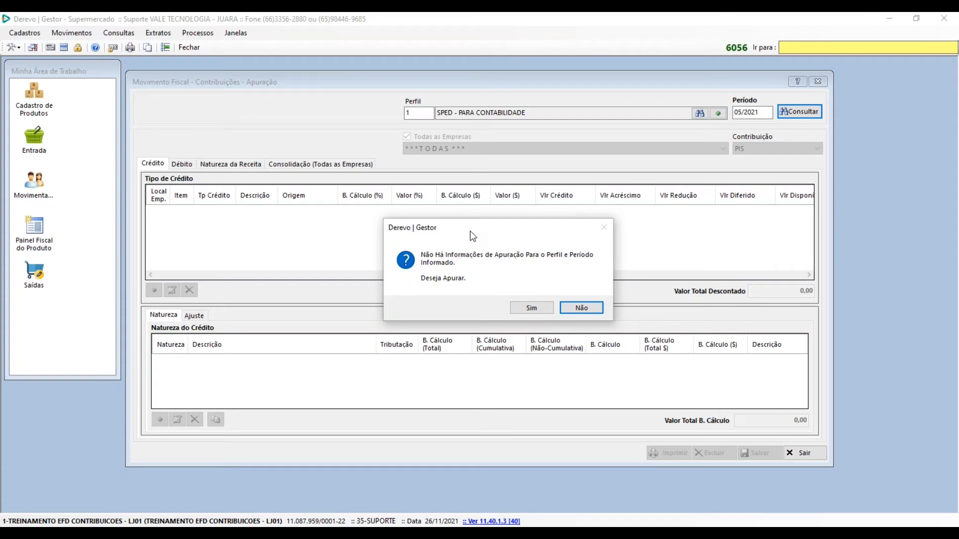
click(523, 307)
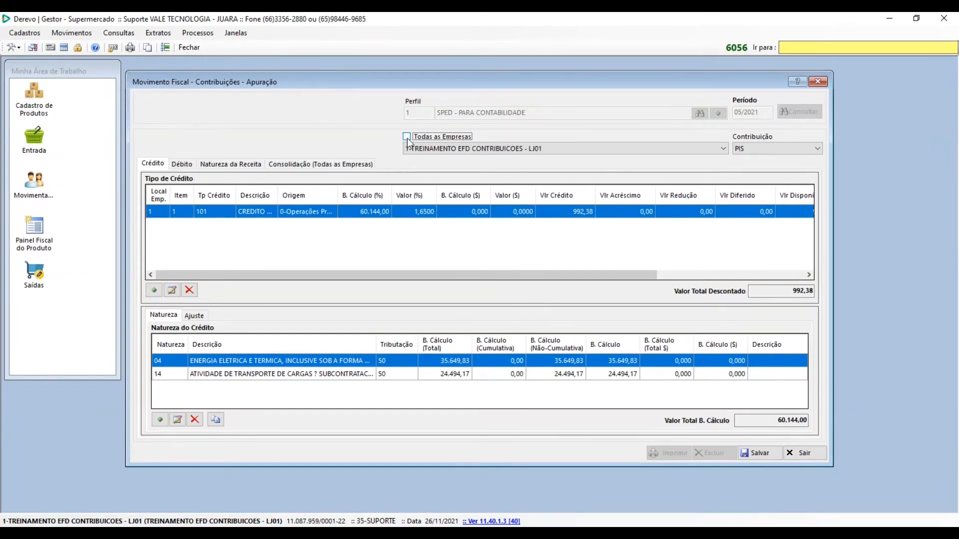
With Todas as Empresas cleared, examine the available company choices, keeping 1-TREINAMENTO EFD CONTRIBUICOES - LJ01
click(454, 146)
click(455, 146)
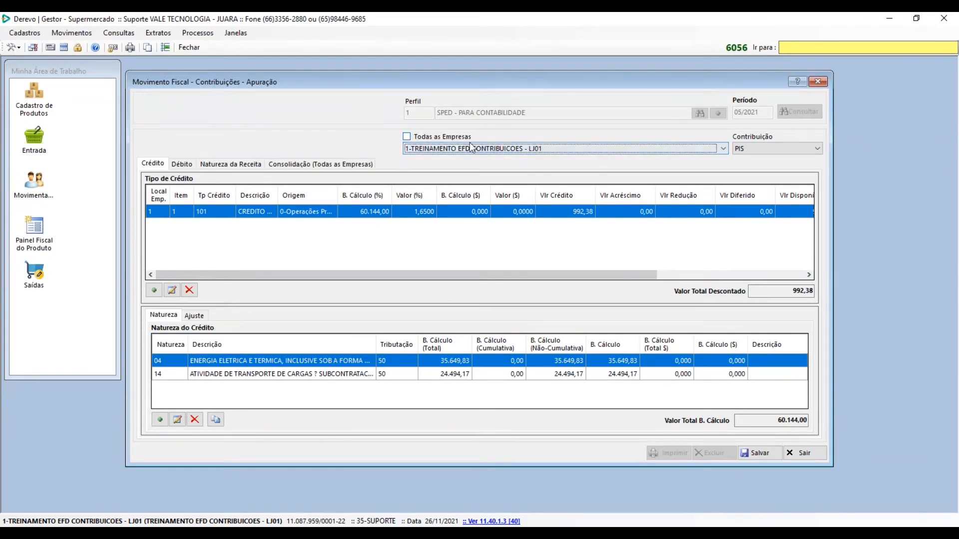
click(482, 150)
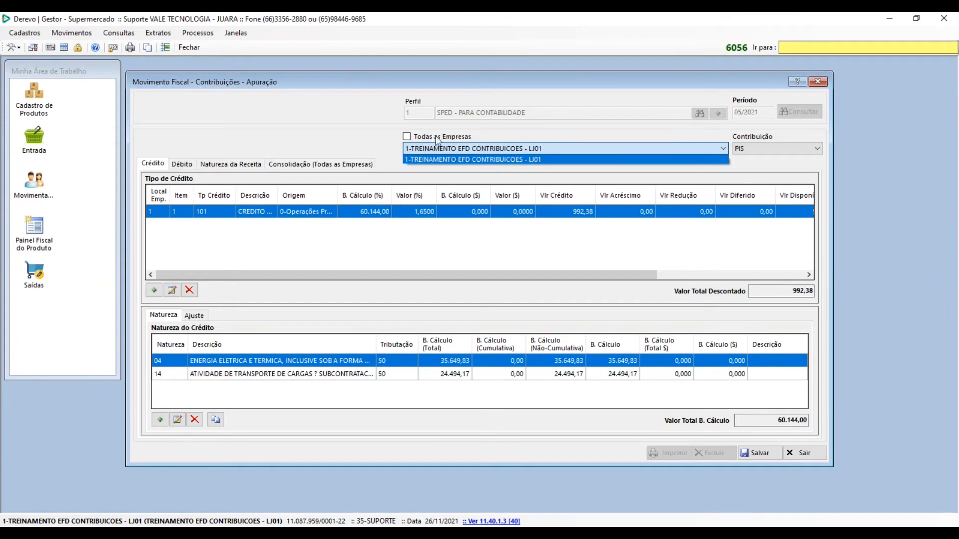
click(490, 130)
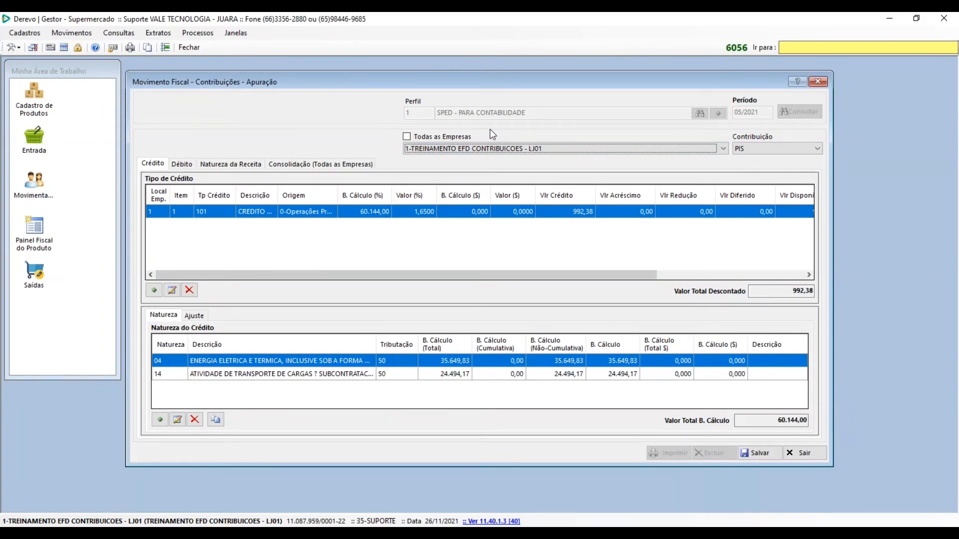
Examine the calculation base and Vlr Crédito of the company's Tipo de Crédito record, checking the company list again
click(366, 213)
click(318, 208)
click(388, 213)
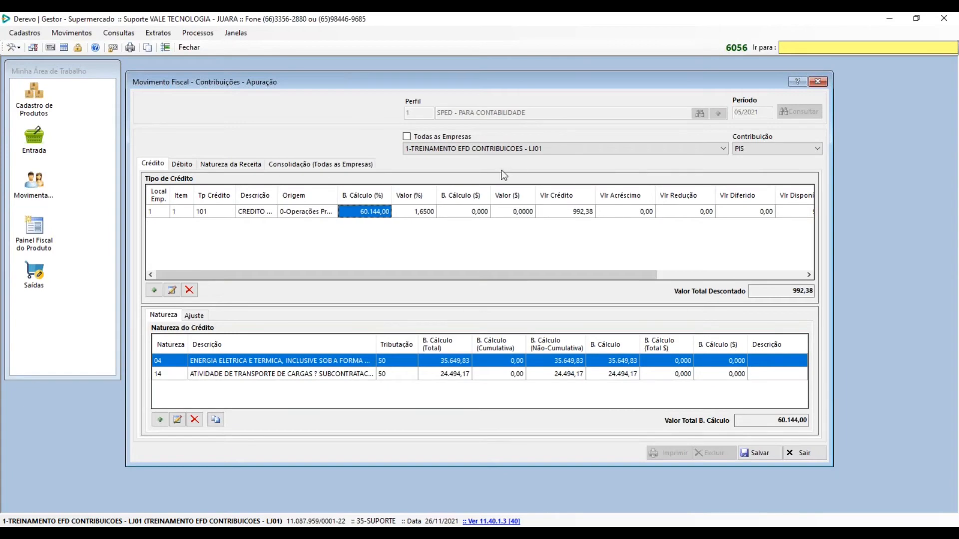
click(533, 149)
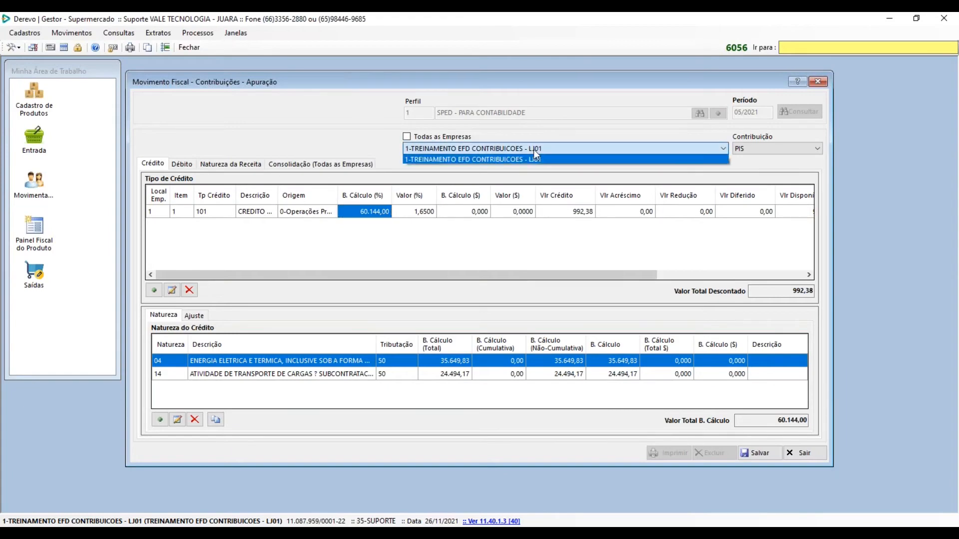
click(530, 178)
click(532, 211)
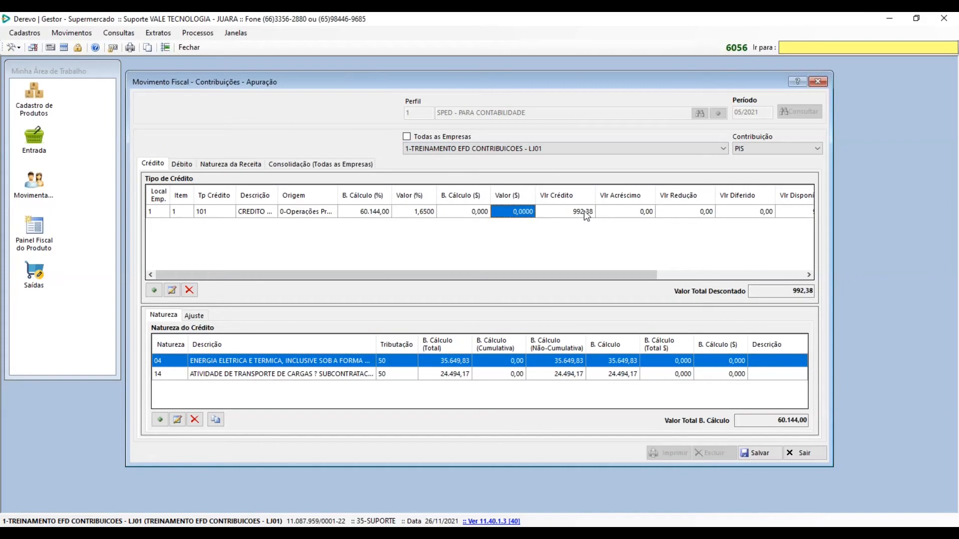
click(583, 210)
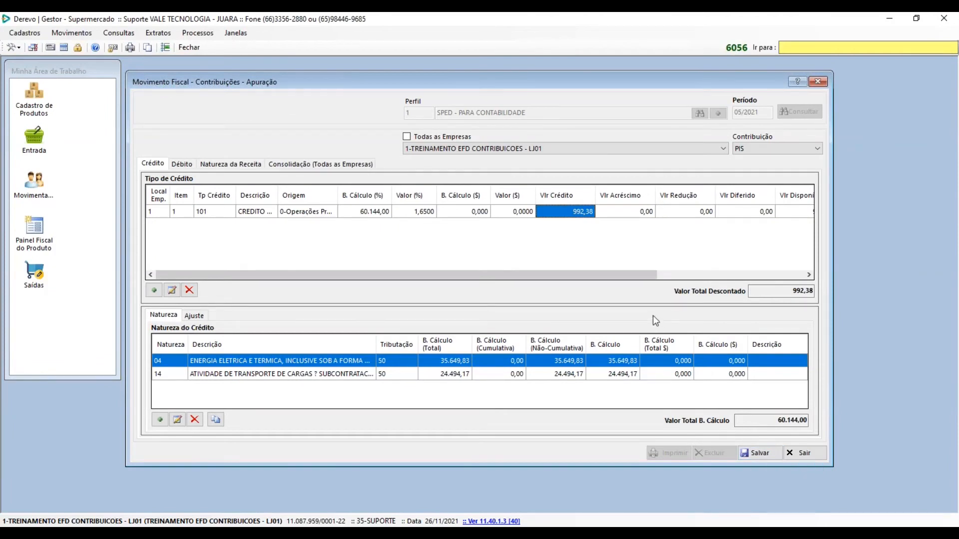
Restore Todas as Empresas, examine the Contribuição choices while keeping PIS, and inspect the credit record's Valor (%)
click(418, 137)
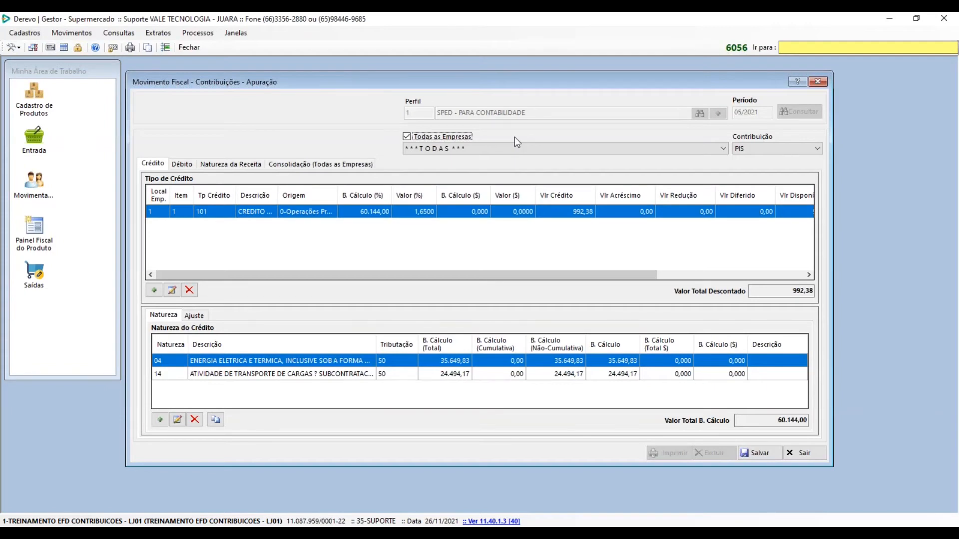
click(768, 146)
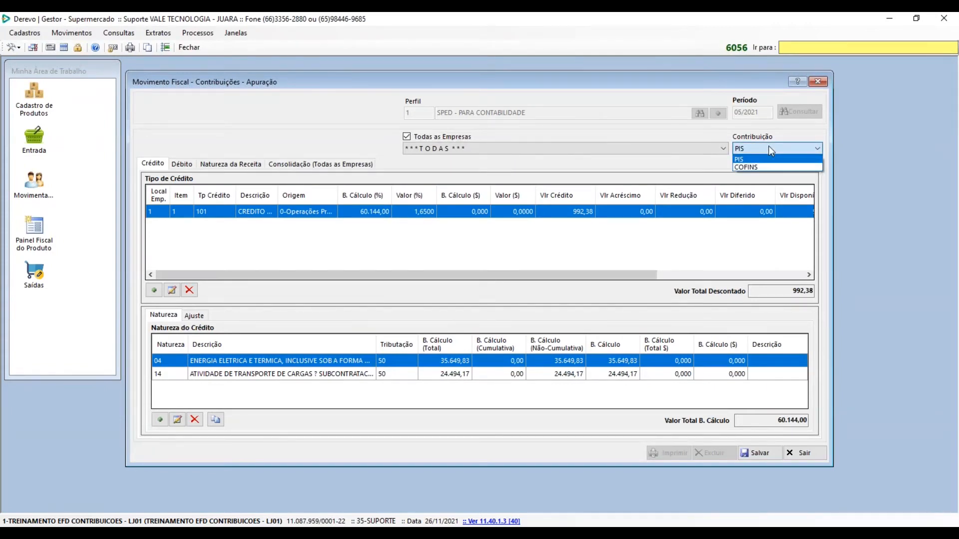
click(770, 149)
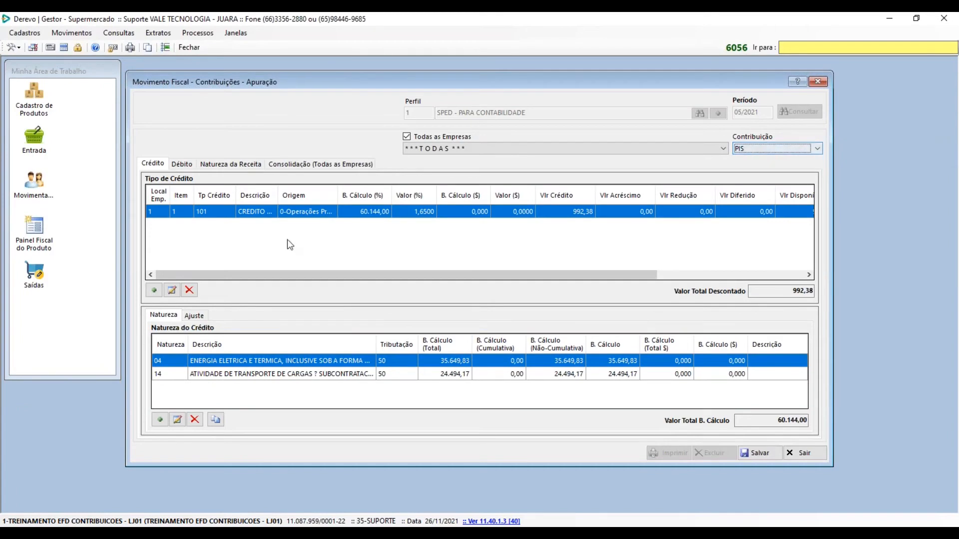
click(452, 215)
click(410, 214)
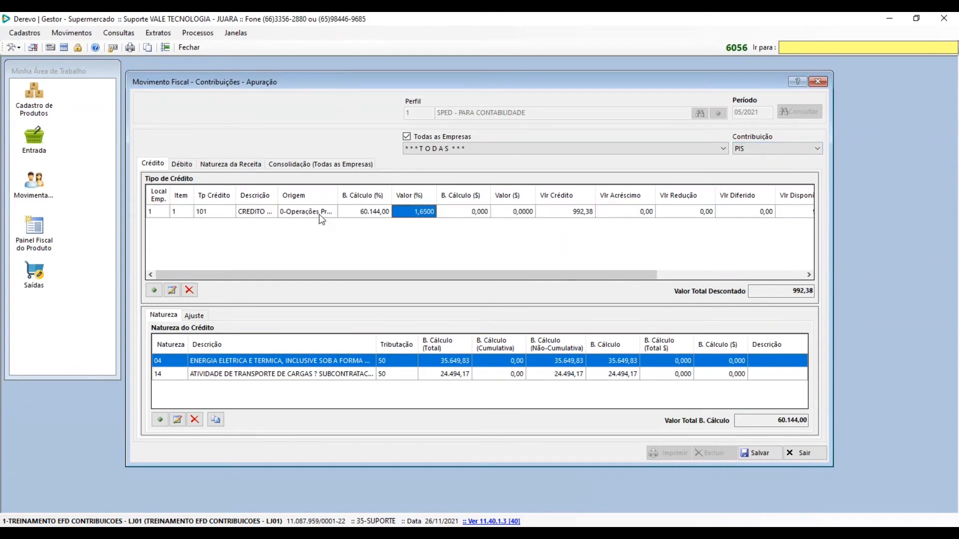
Inspect the PIS credit record's Origem and review the PIS Débito and Natureza da Receita data, returning to Crédito
click(321, 219)
click(182, 165)
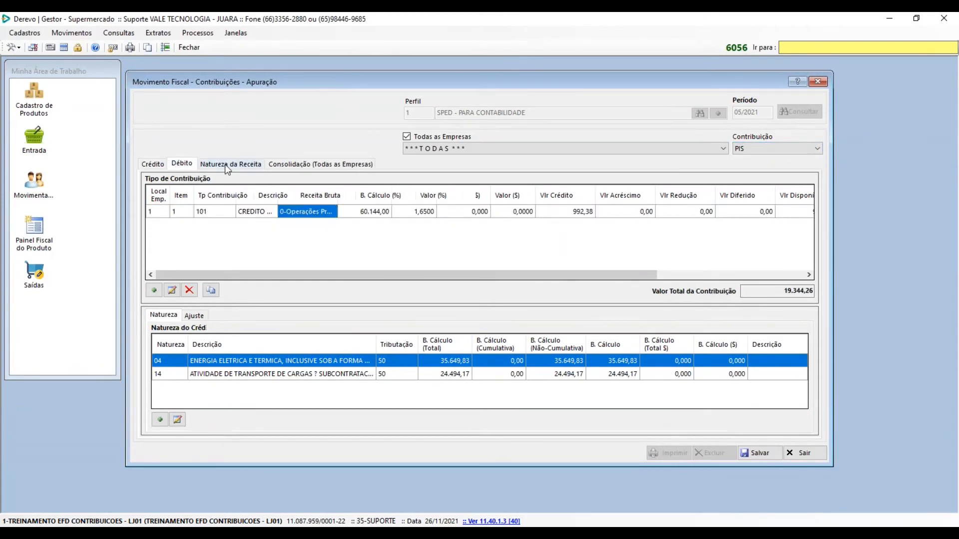
click(226, 164)
click(182, 165)
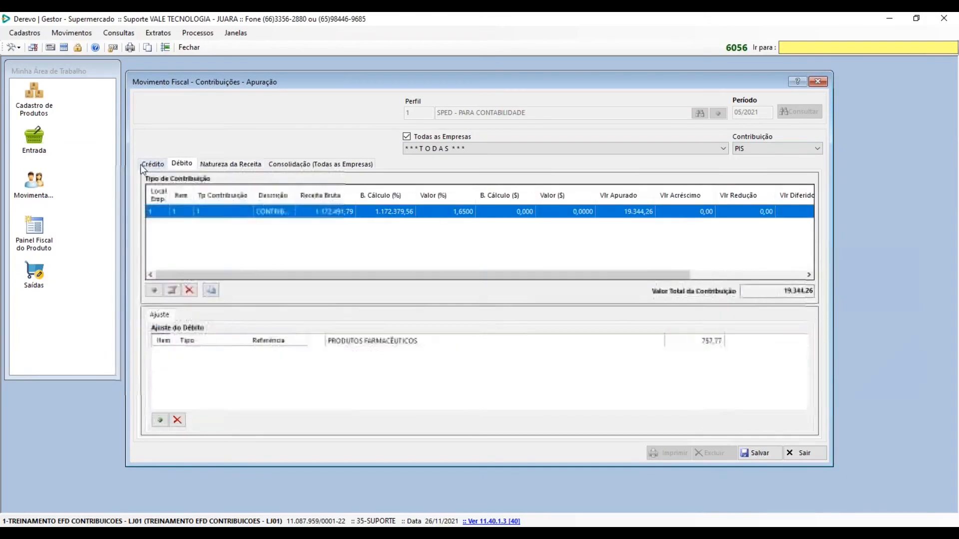
click(152, 164)
Set Contribuição to COFINS and examine its credit base and Valor (%), plus the Débito and Natureza da Receita data, ending on Crédito
click(754, 152)
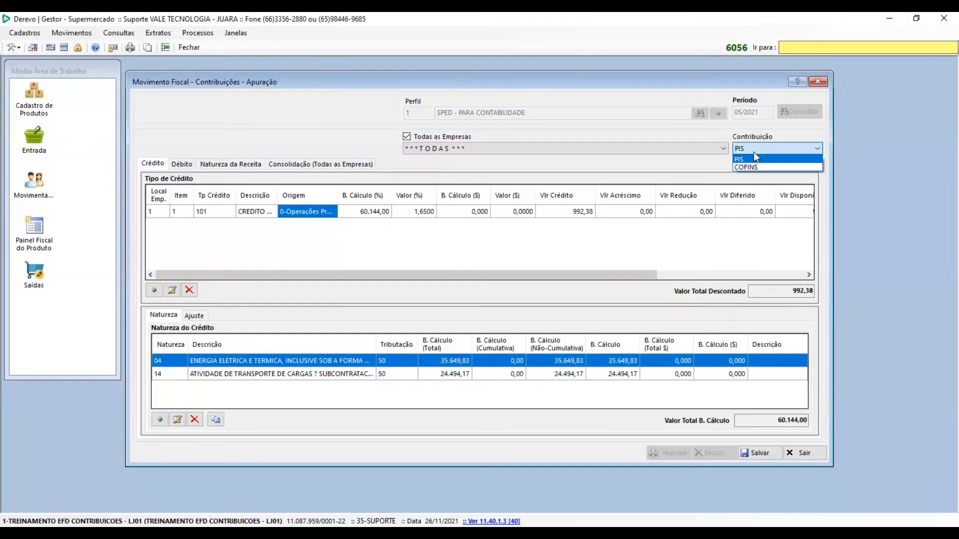
click(757, 166)
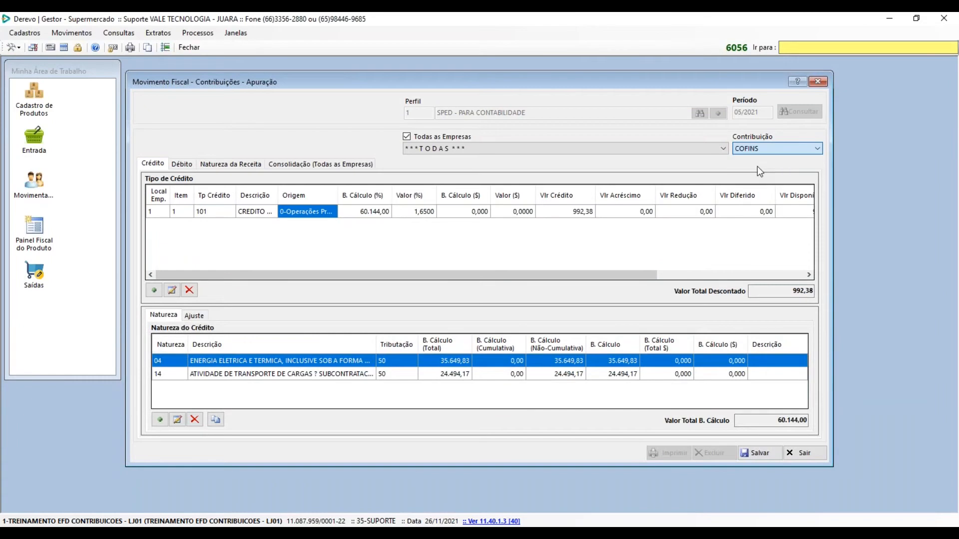
click(372, 216)
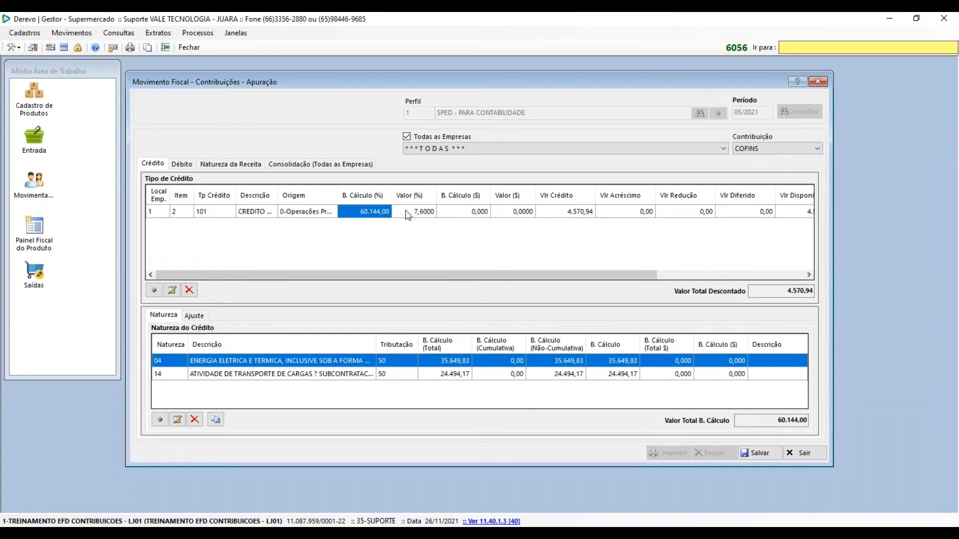
key(Tab)
click(183, 165)
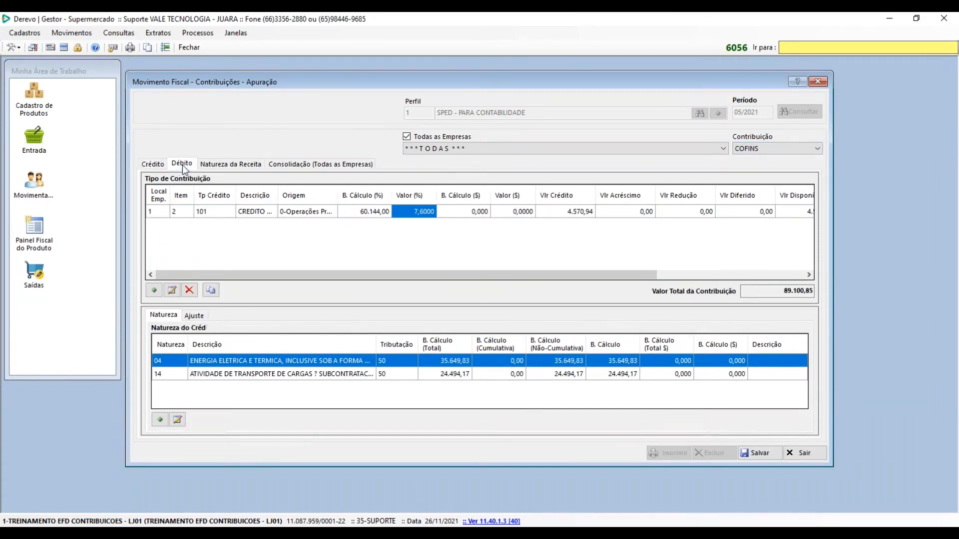
click(242, 164)
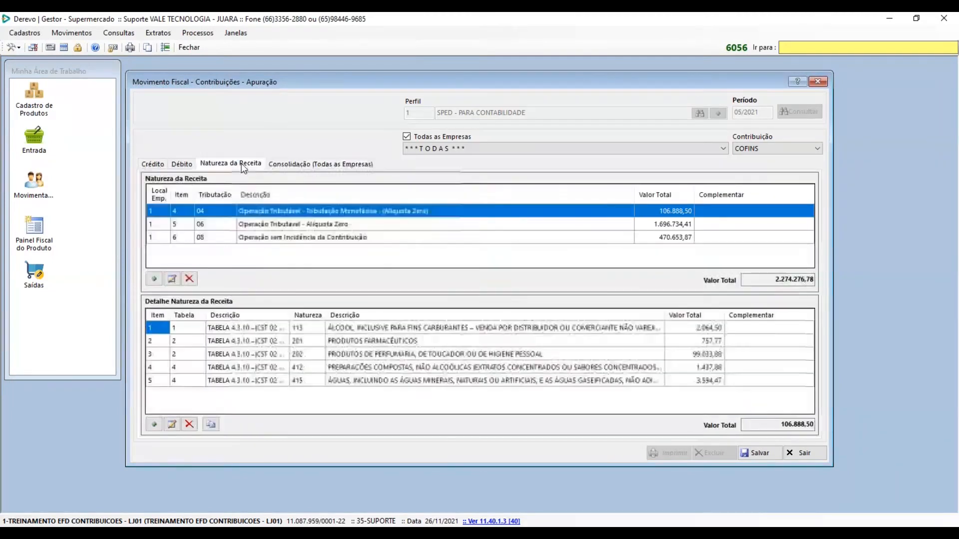
click(179, 165)
click(155, 165)
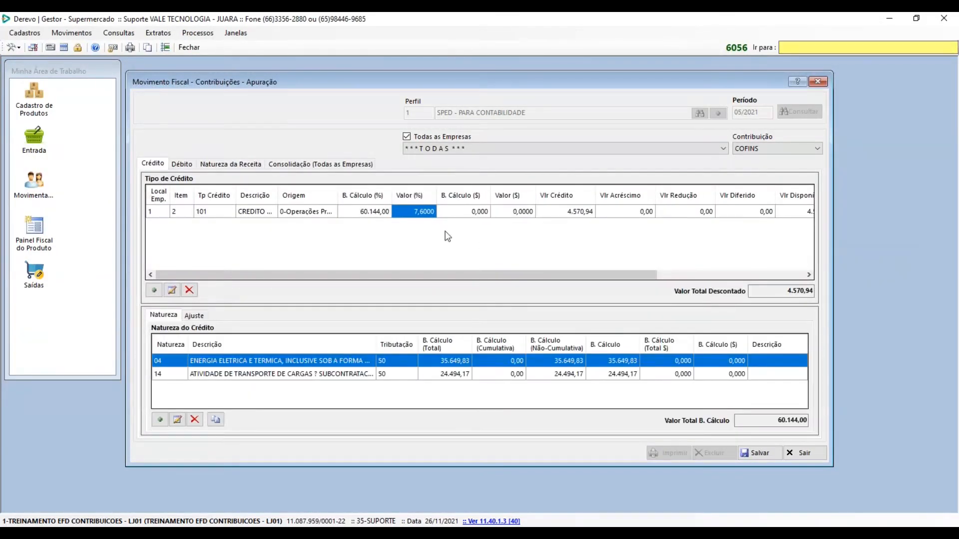
Set Contribuição back to PIS and inspect the credit record's Local Emp., Item and Tp Crédito
click(771, 152)
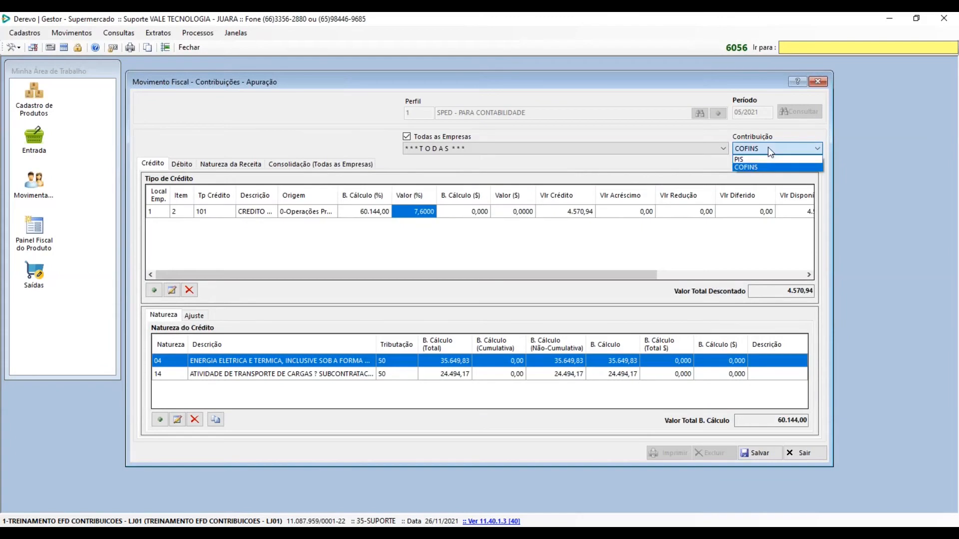
click(749, 159)
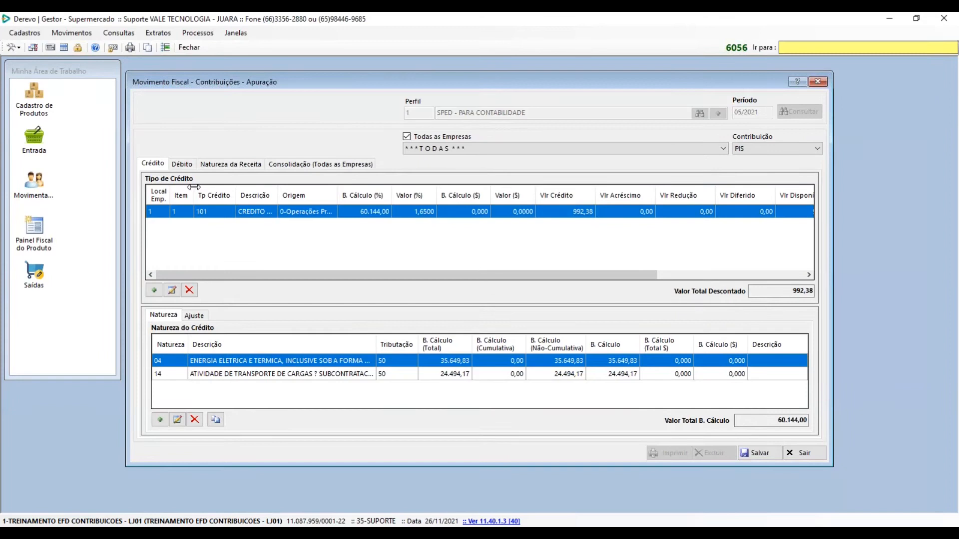
click(152, 213)
click(180, 214)
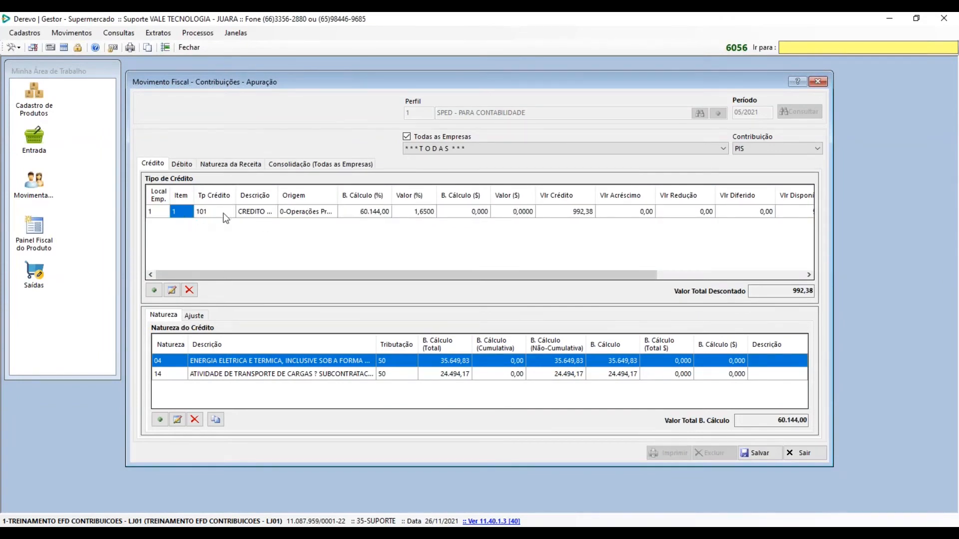
click(215, 209)
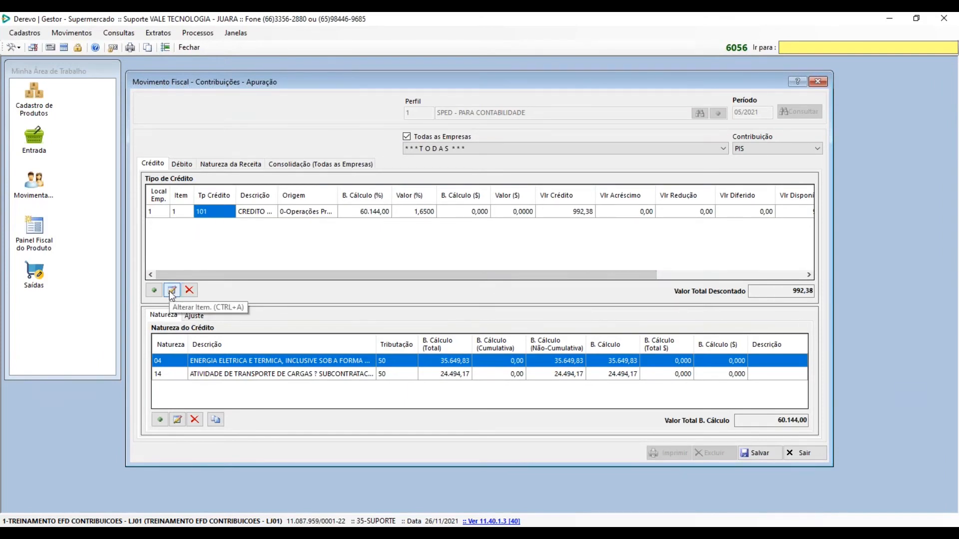
Try to edit the PIS credit record for all companies, and reopen it for editing with Todas as Empresas cleared
click(171, 291)
click(531, 316)
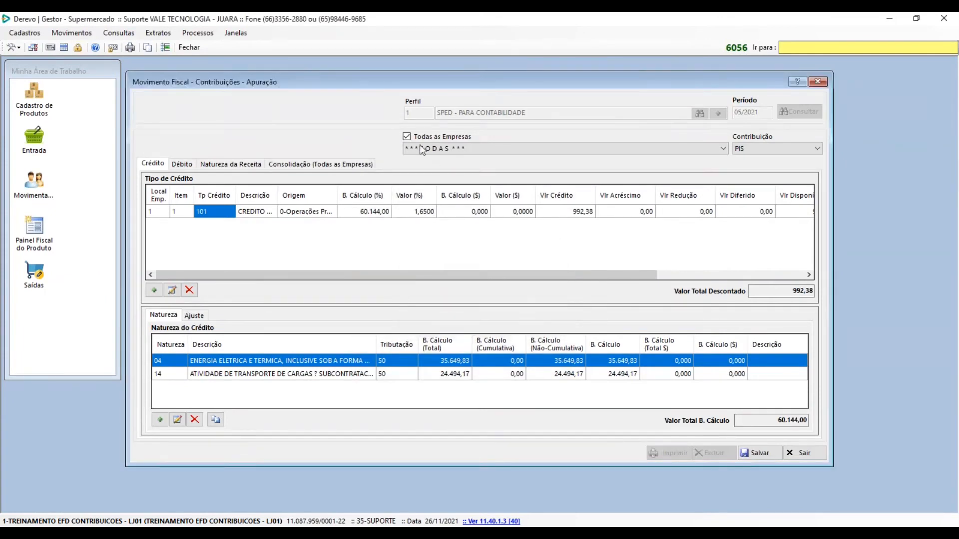
click(425, 143)
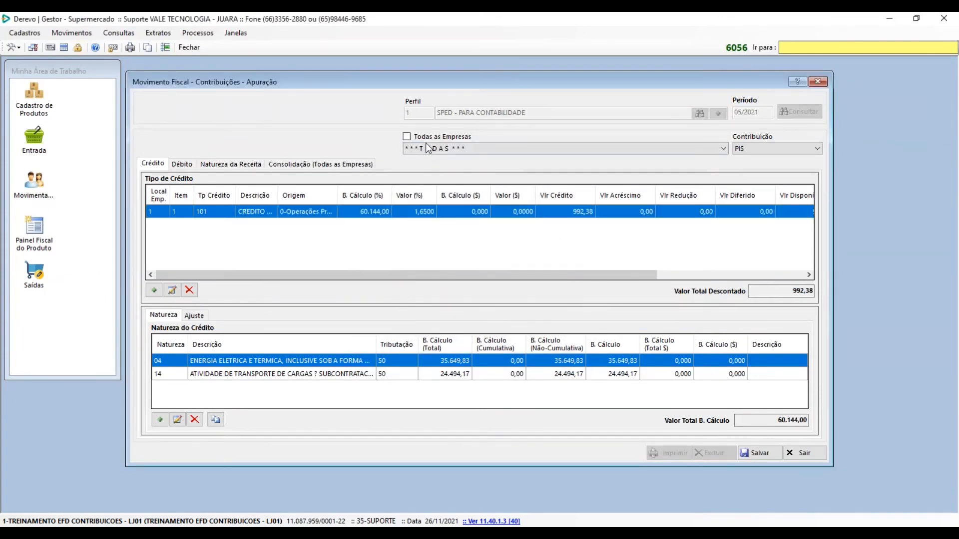
click(172, 291)
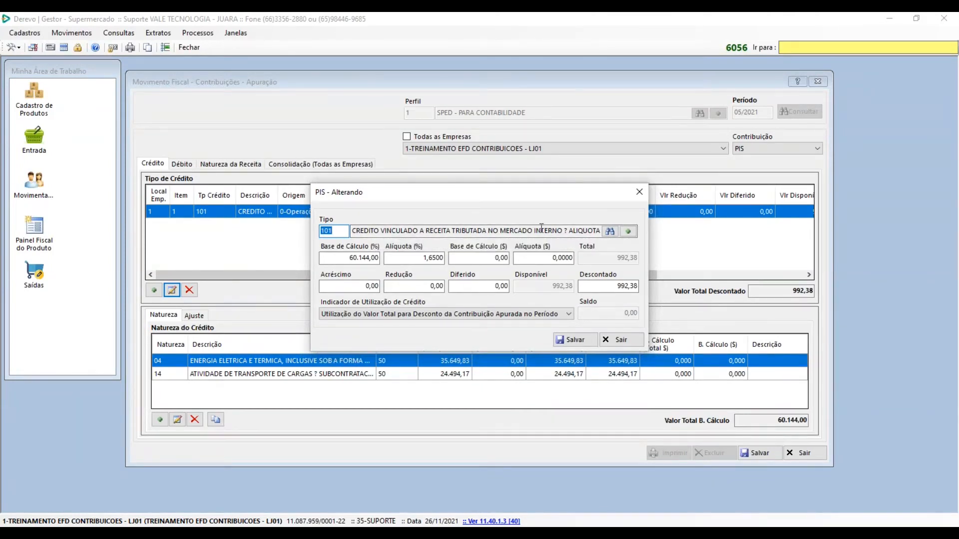
Examine the PIS credit record's Base de Cálculo (%), Alíquota (%) and Descontado fields, and close it without saving
click(336, 257)
click(407, 259)
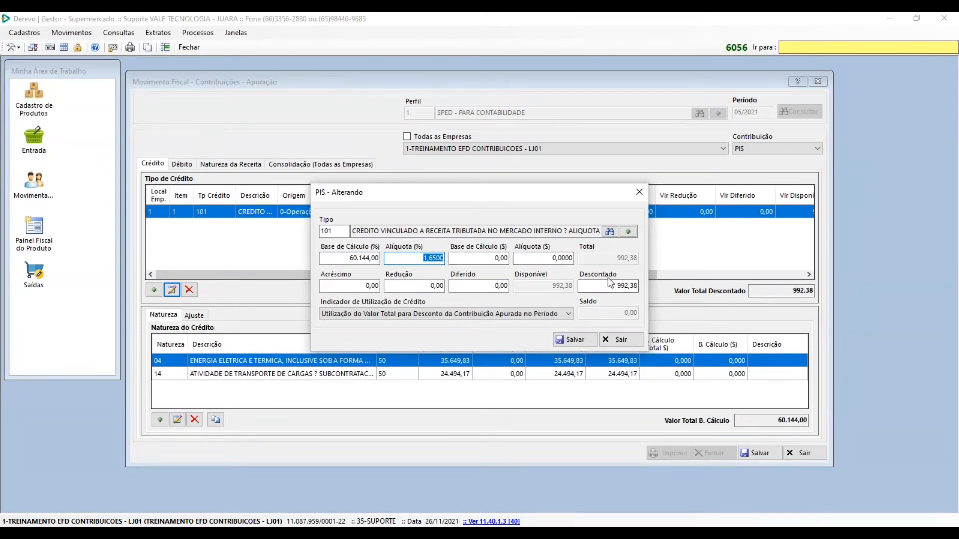
click(335, 258)
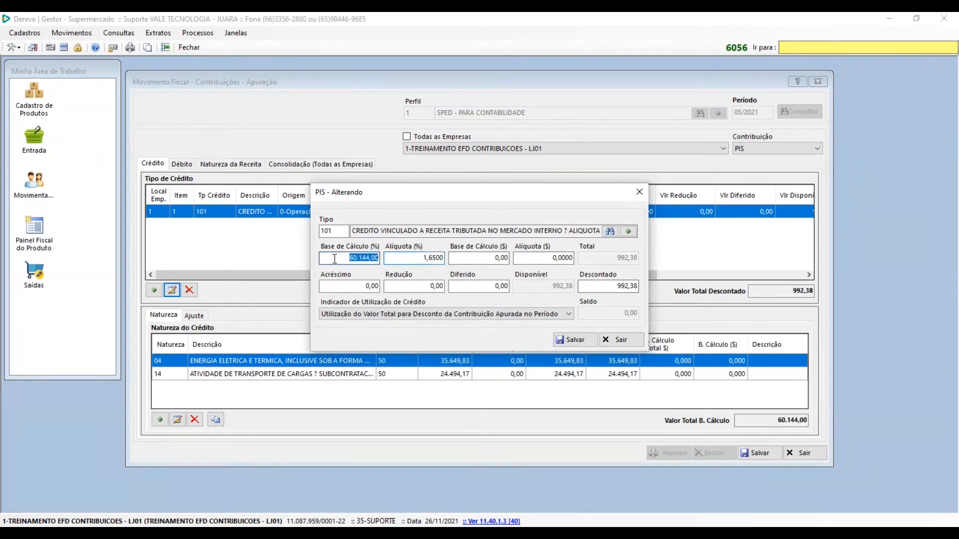
click(413, 257)
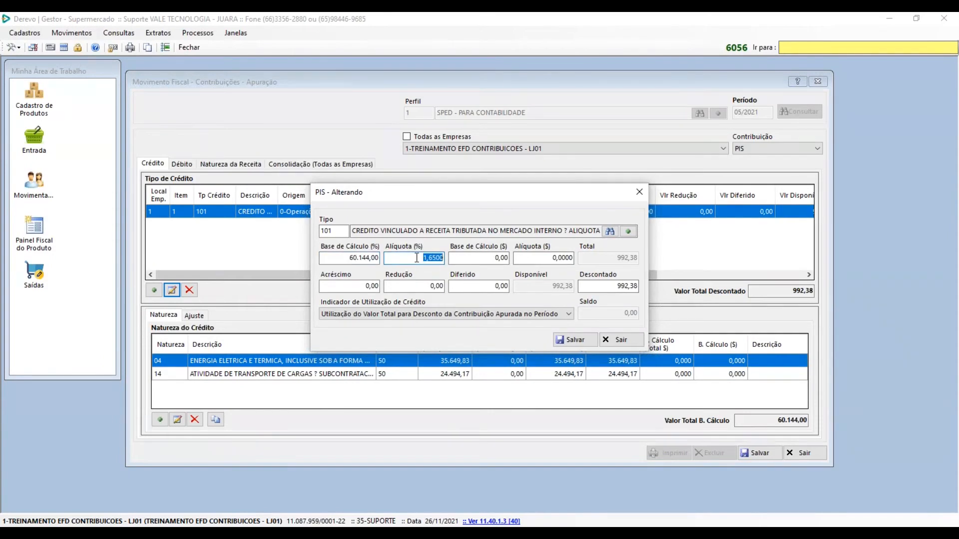
click(610, 286)
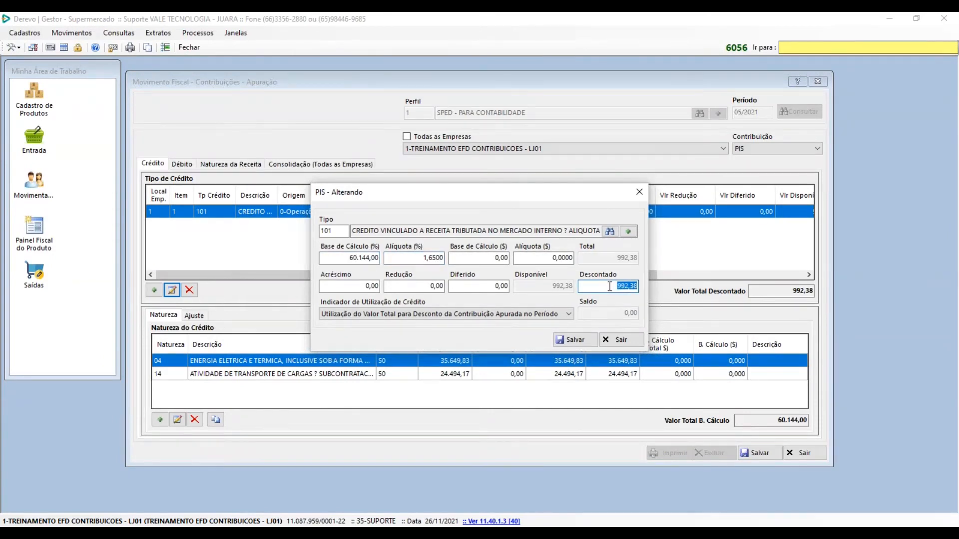
click(633, 193)
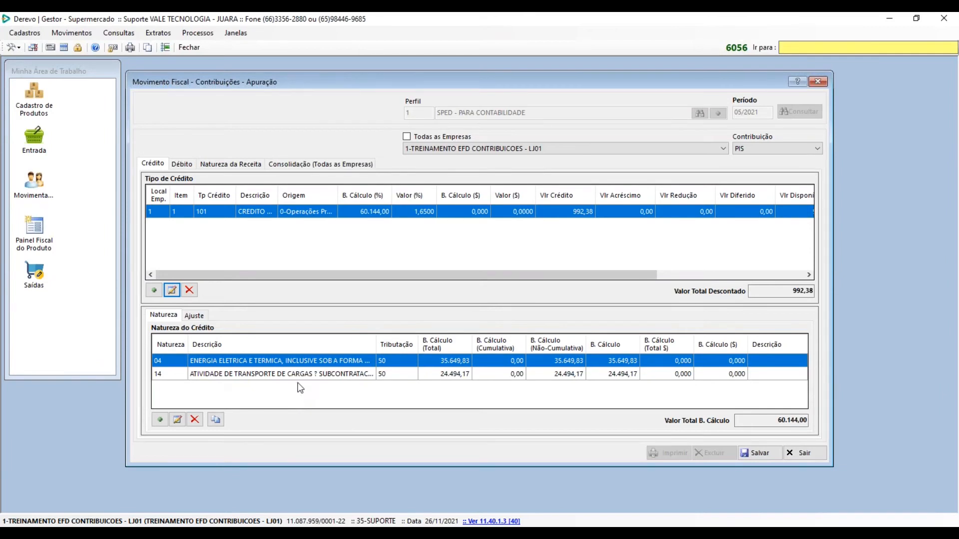
Look over the blank Natureza do Crédito form and the Natureza 04 record's B. Cálculo - Total, leaving both without saving
click(160, 420)
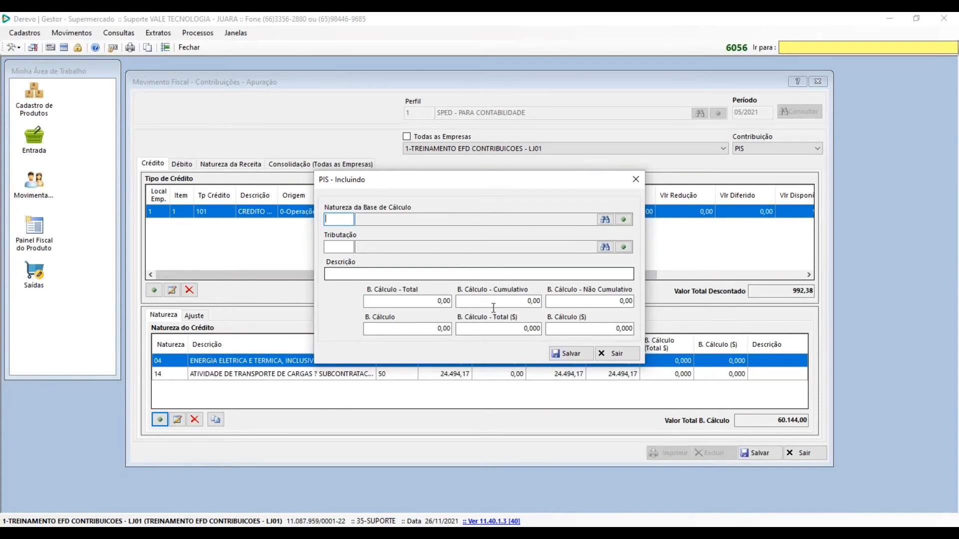
click(616, 353)
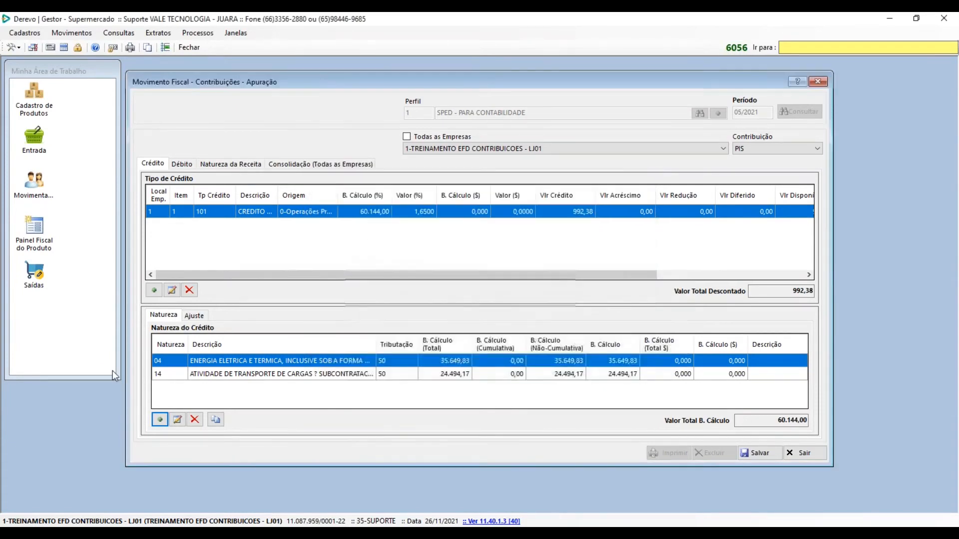
click(177, 421)
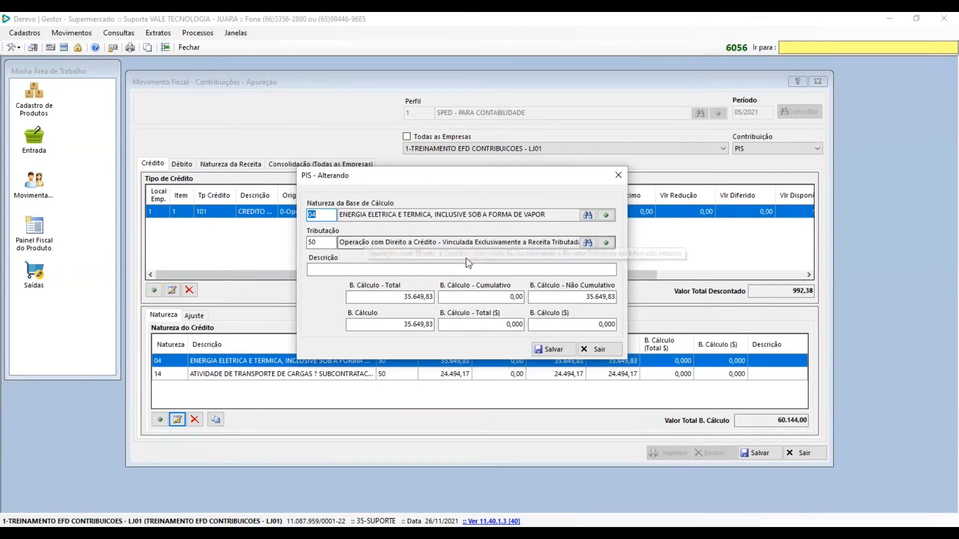
click(377, 296)
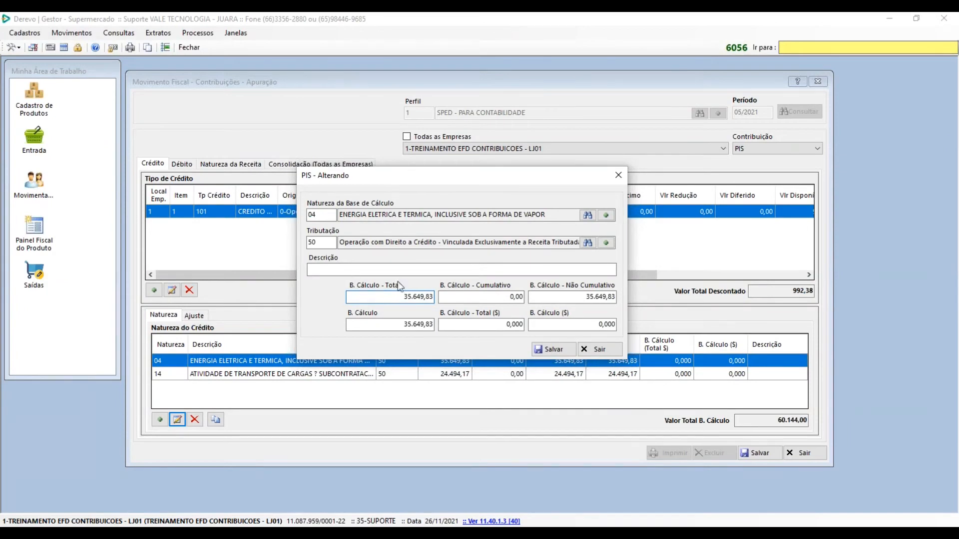
click(619, 174)
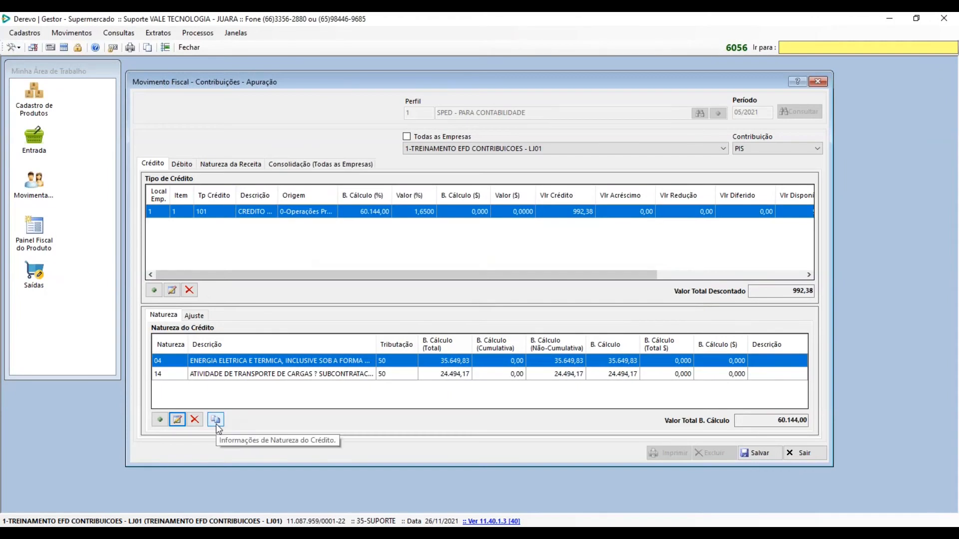
Open the Natureza do Crédito information for Natureza 04, bring its window fully into view and check the total Valor Fiscal
click(239, 374)
click(241, 364)
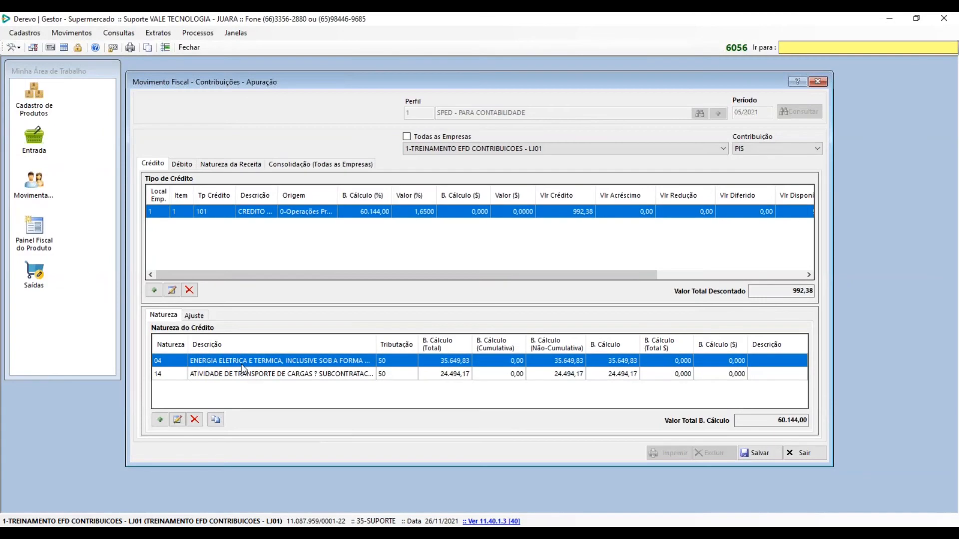
click(216, 419)
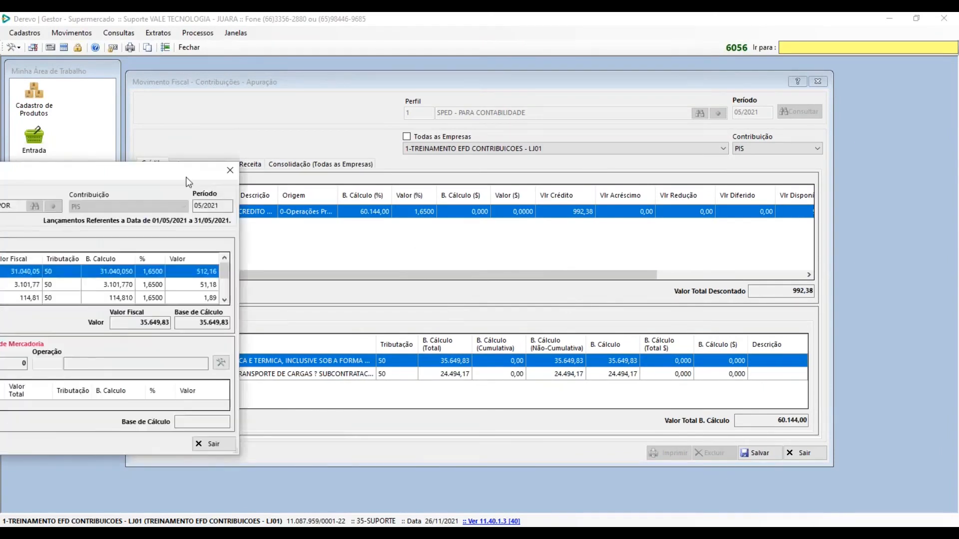
drag(695, 406, 796, 443)
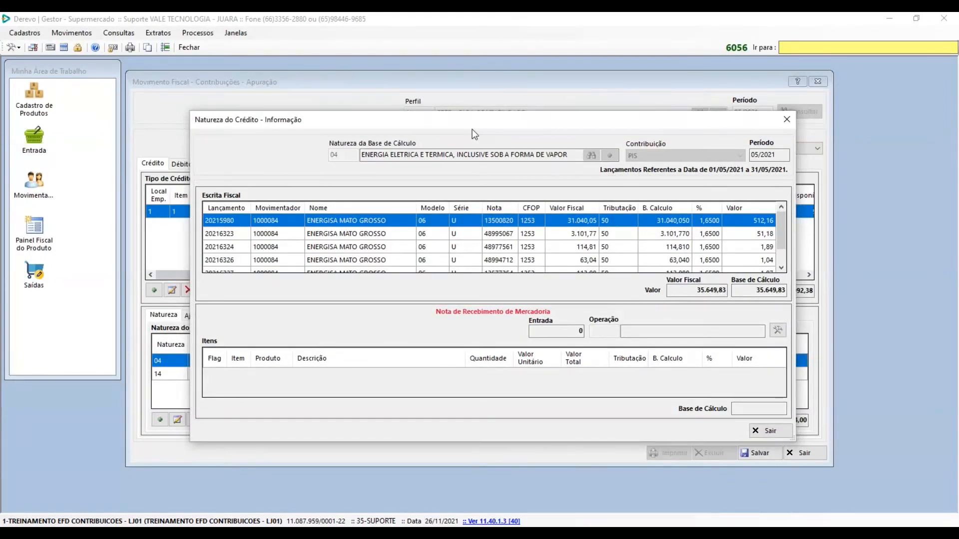
click(711, 292)
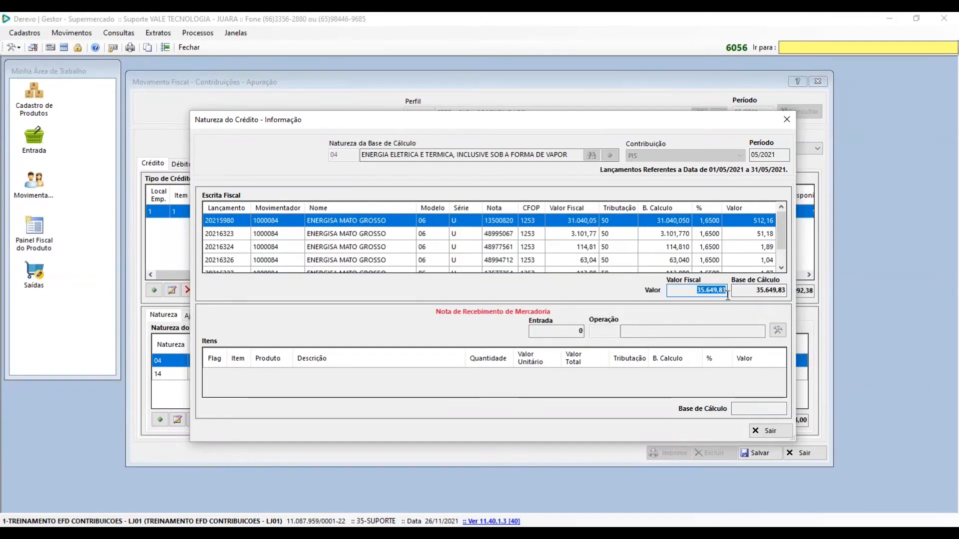
Examine the ENERGISA MATO GROSSO entries in the Escrita Fiscal list that make up the Natureza 04 credit
click(264, 234)
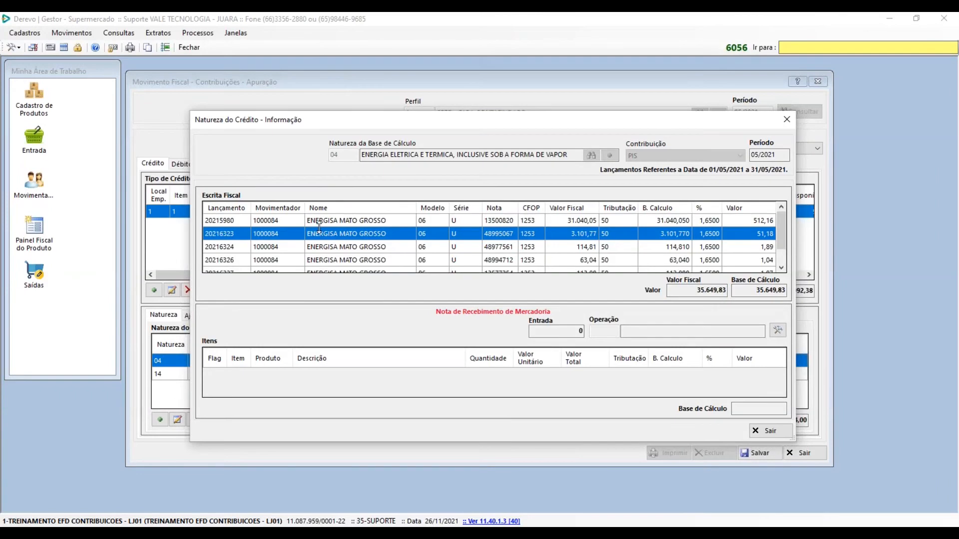
click(383, 221)
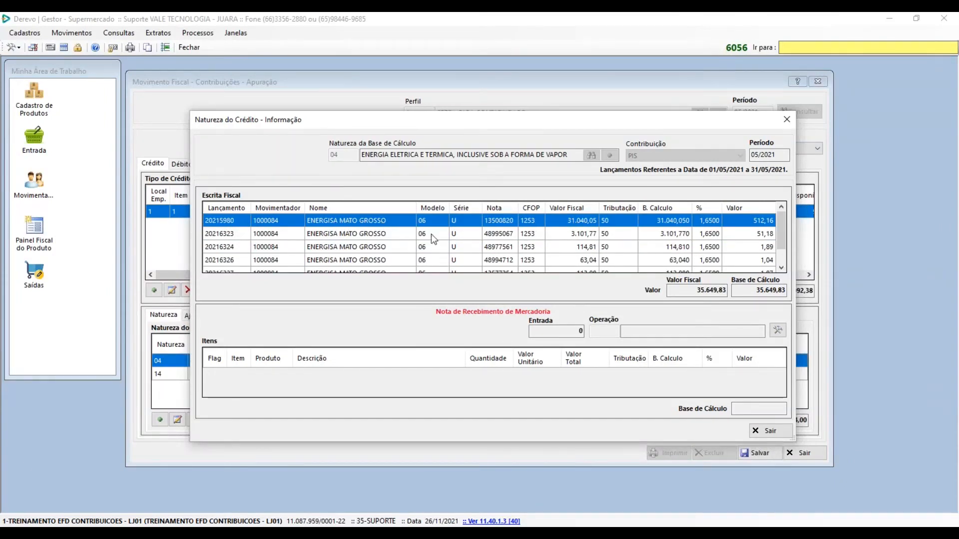
click(408, 234)
scroll(488, 242, down, 1)
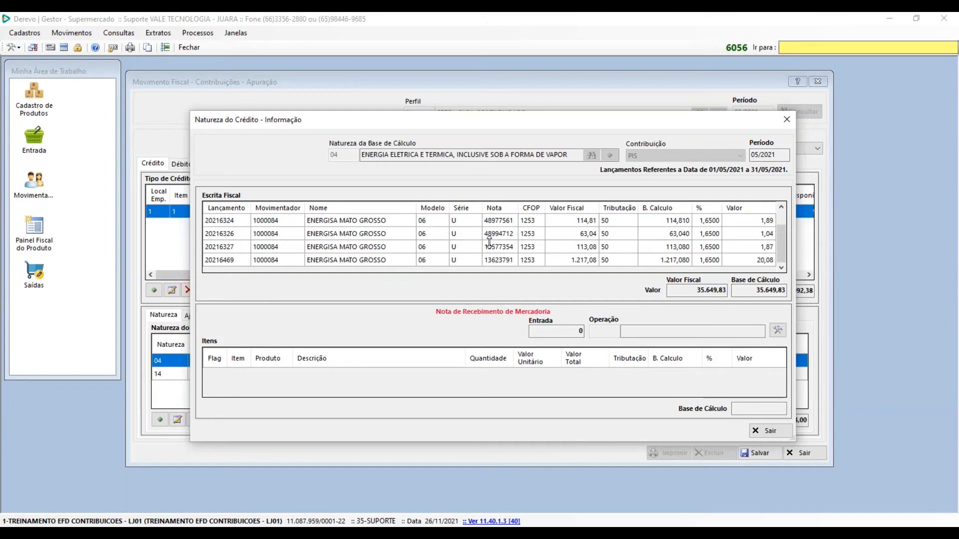
scroll(489, 242, up, 2)
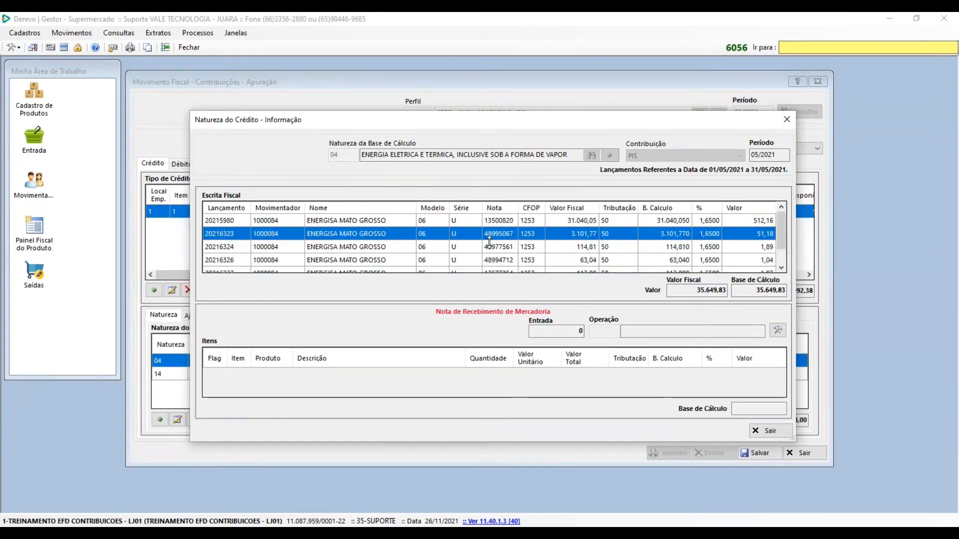
scroll(489, 243, down, 1)
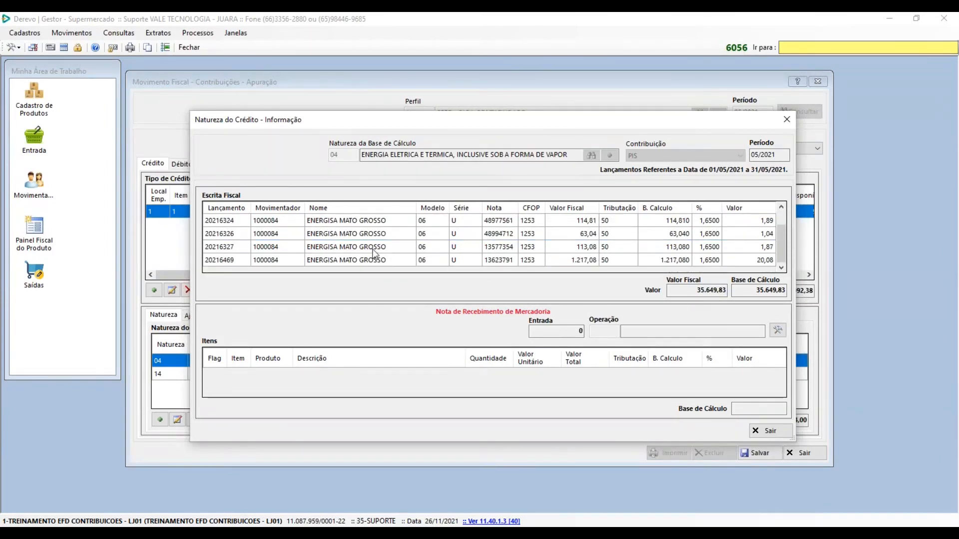
click(355, 247)
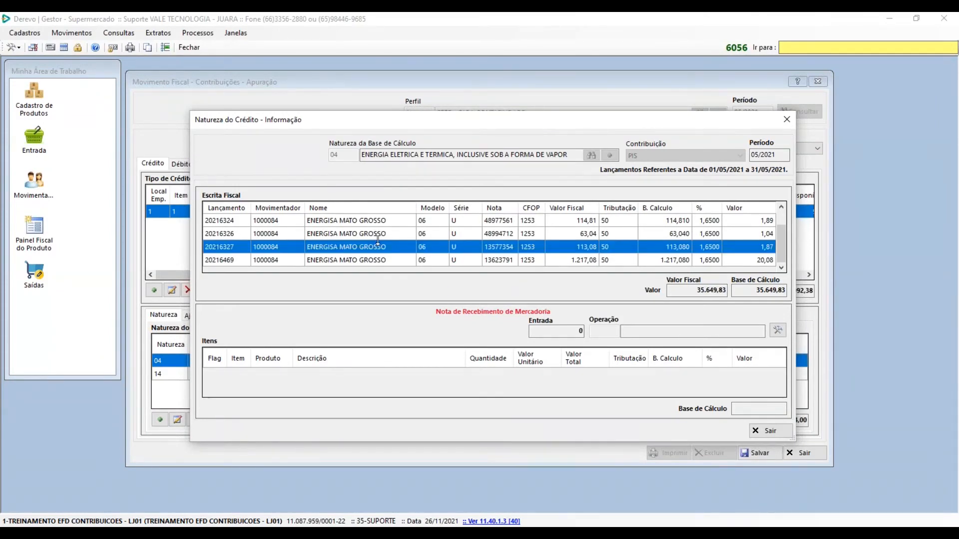
Review the Valor Fiscal and B. Cálculo of the Natureza 04 ENERGISA MATO GROSSO entries, and close the credit information
scroll(377, 241, up, 2)
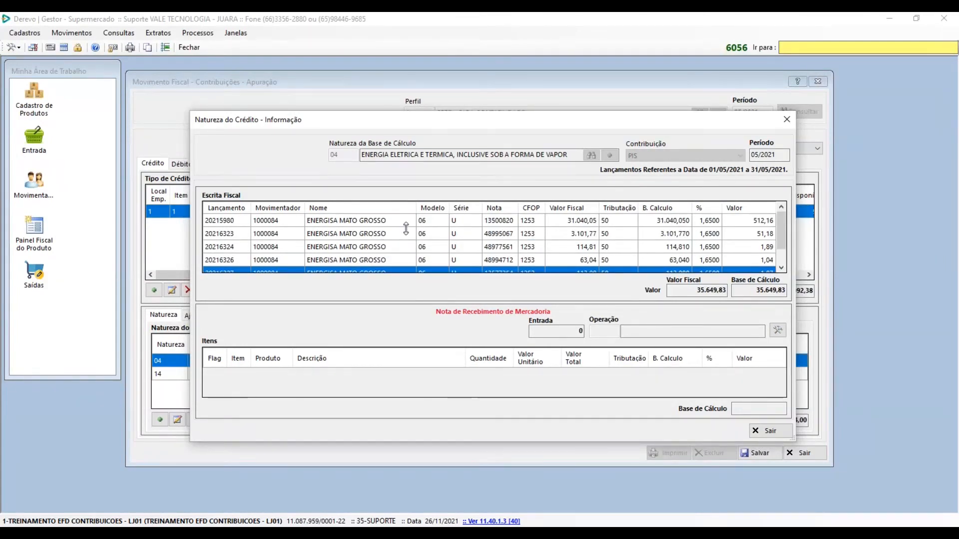
scroll(405, 228, down, 2)
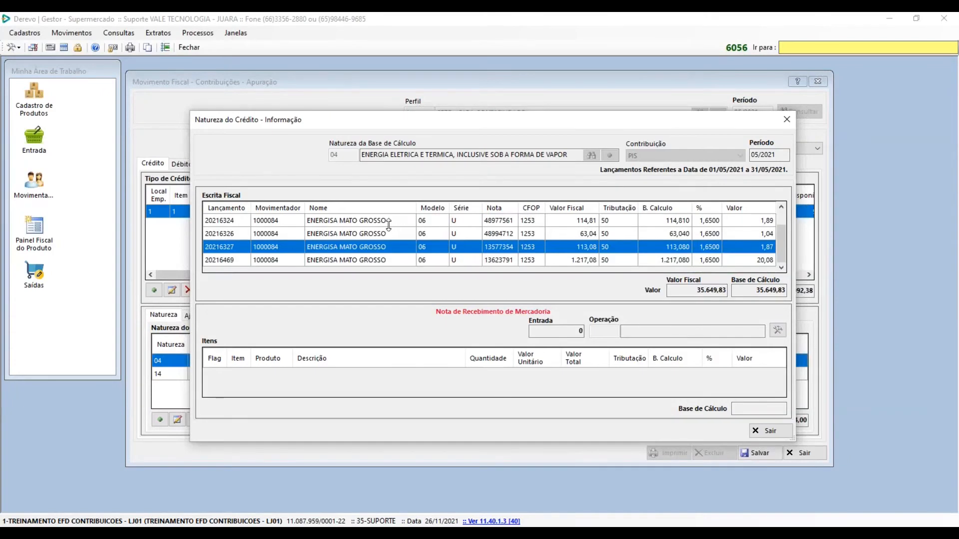
click(287, 222)
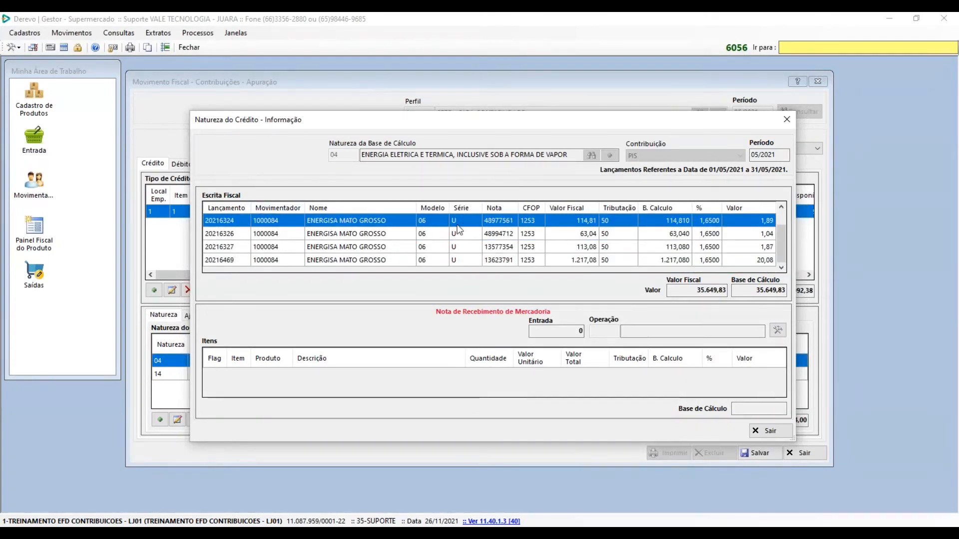
scroll(471, 227, up, 2)
click(519, 222)
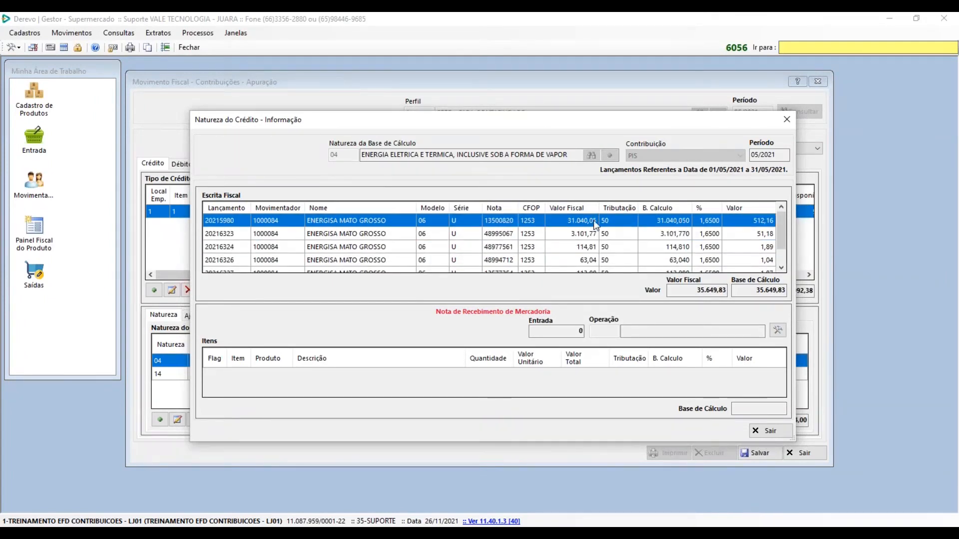
click(665, 225)
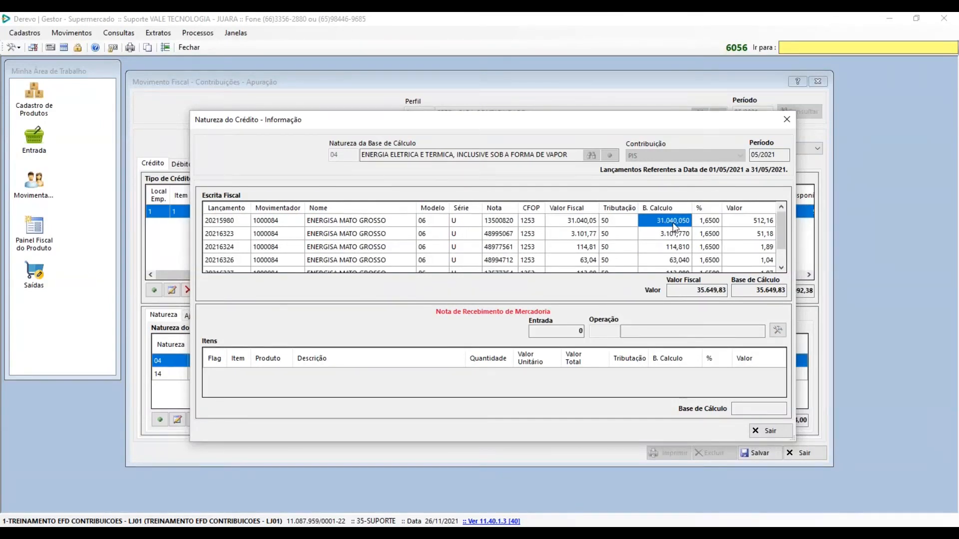
click(229, 221)
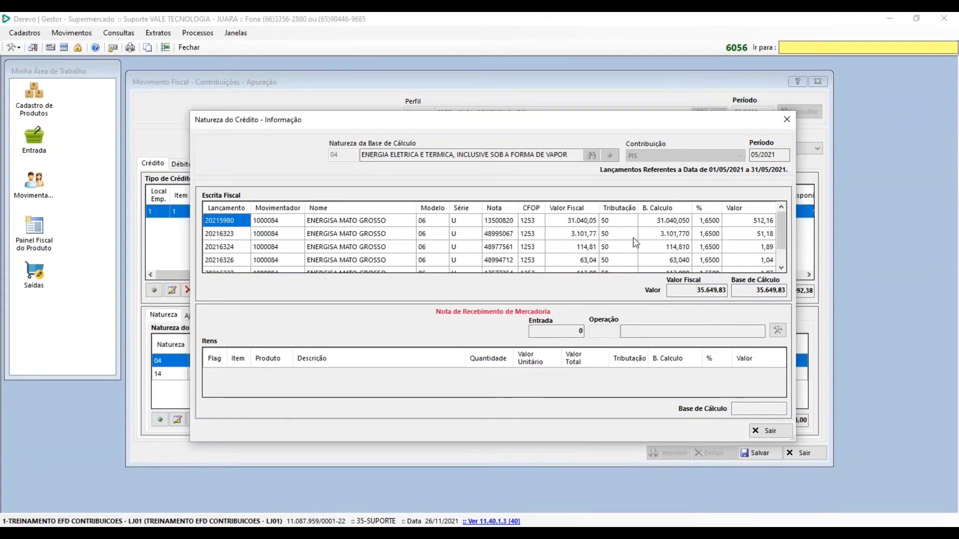
click(786, 119)
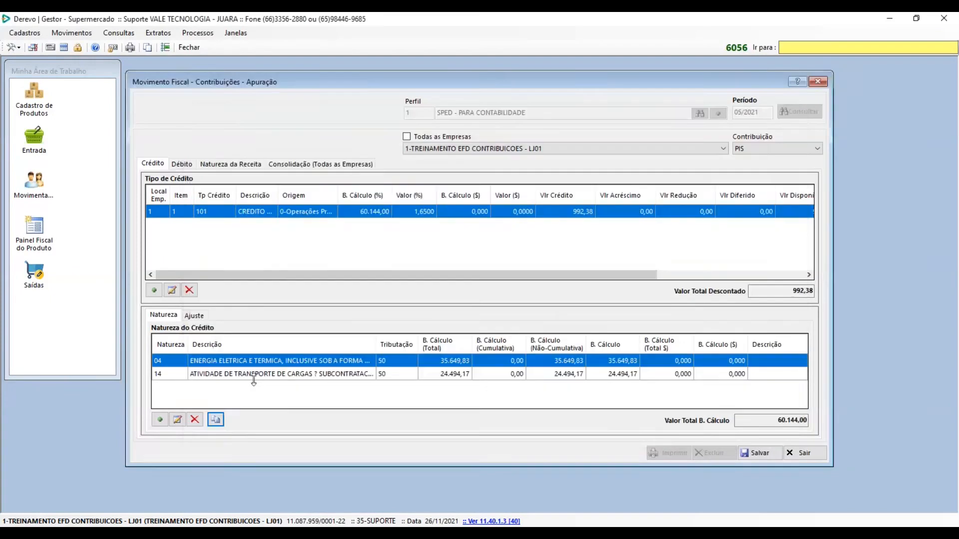
Open the credit information for Natureza 14, enlarge its Escrita Fiscal list and look through the transport entries
click(253, 379)
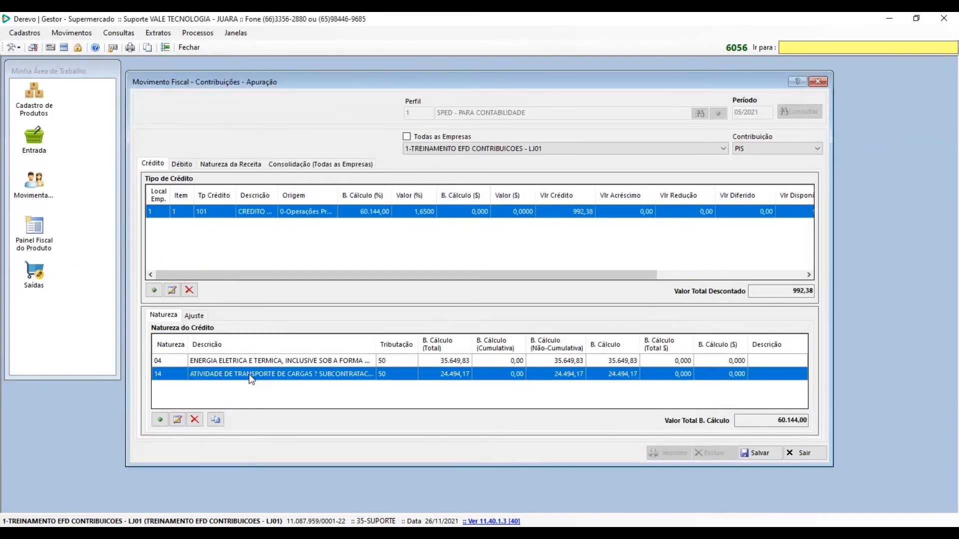
click(217, 420)
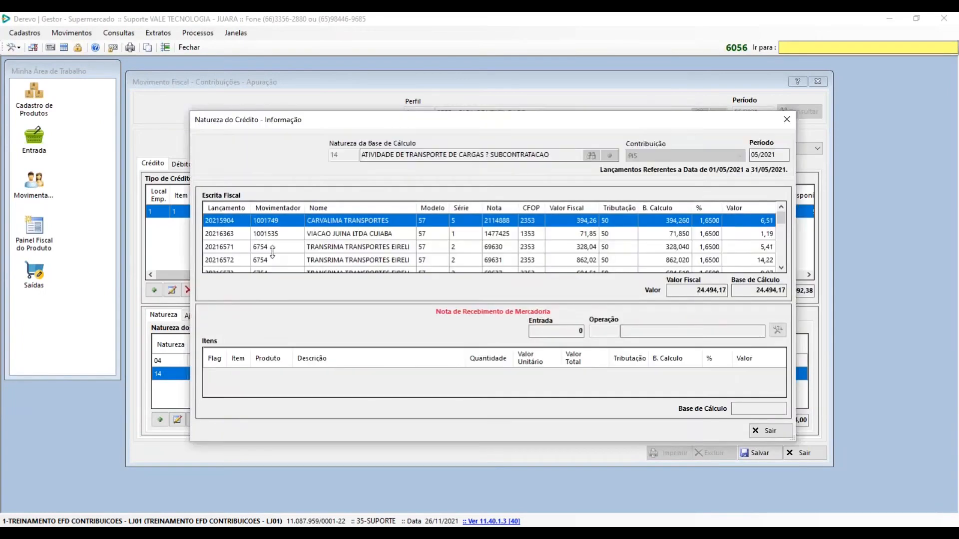
drag(370, 302, 370, 322)
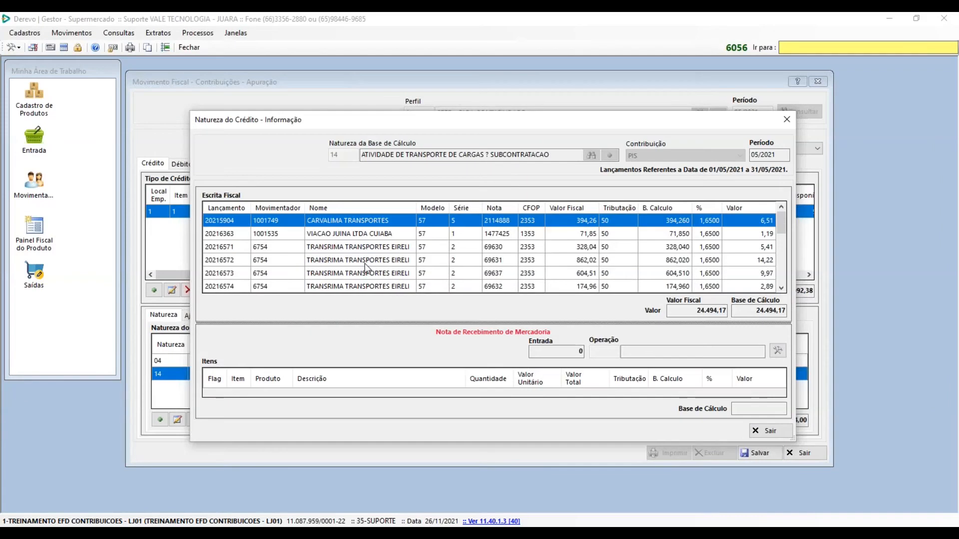
scroll(364, 263, down, 2)
scroll(365, 262, down, 4)
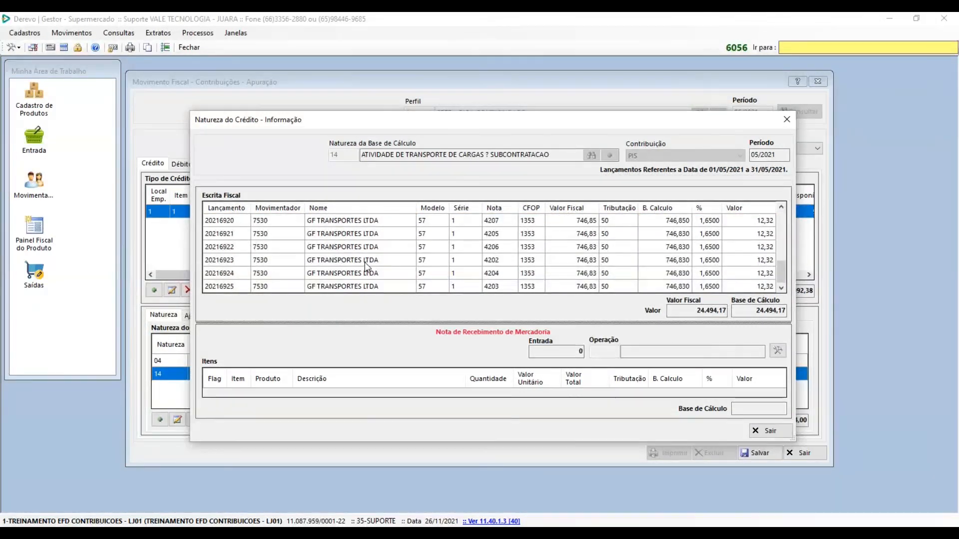
scroll(365, 262, up, 10)
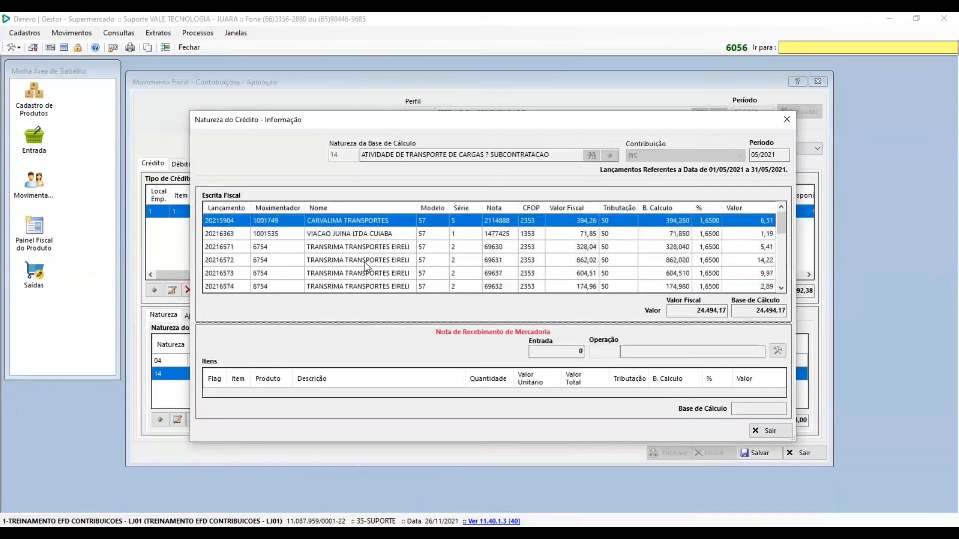
Check the Modelo of the first CARVALIMA, VIACAO JUINA and TRANSRIMA entries in the Escrita Fiscal list
click(326, 234)
click(425, 220)
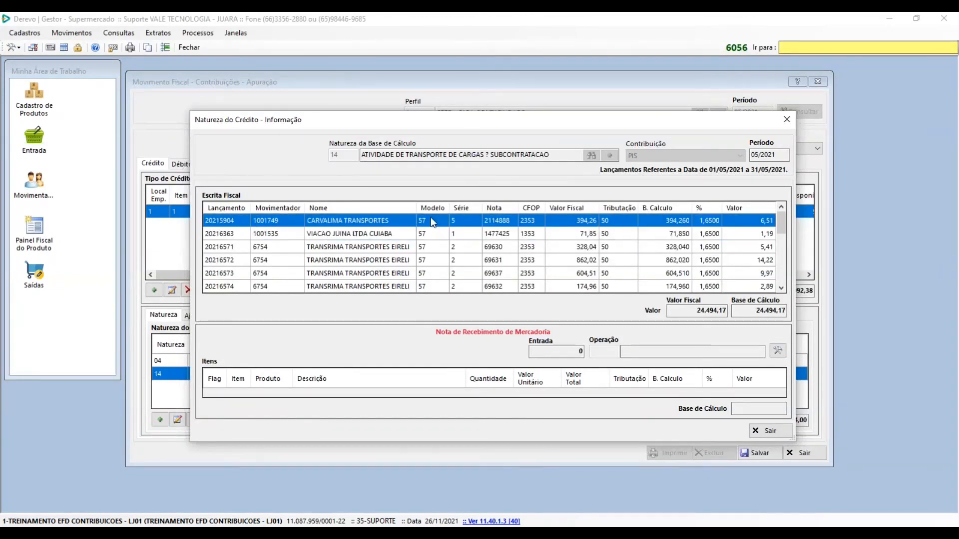
click(429, 235)
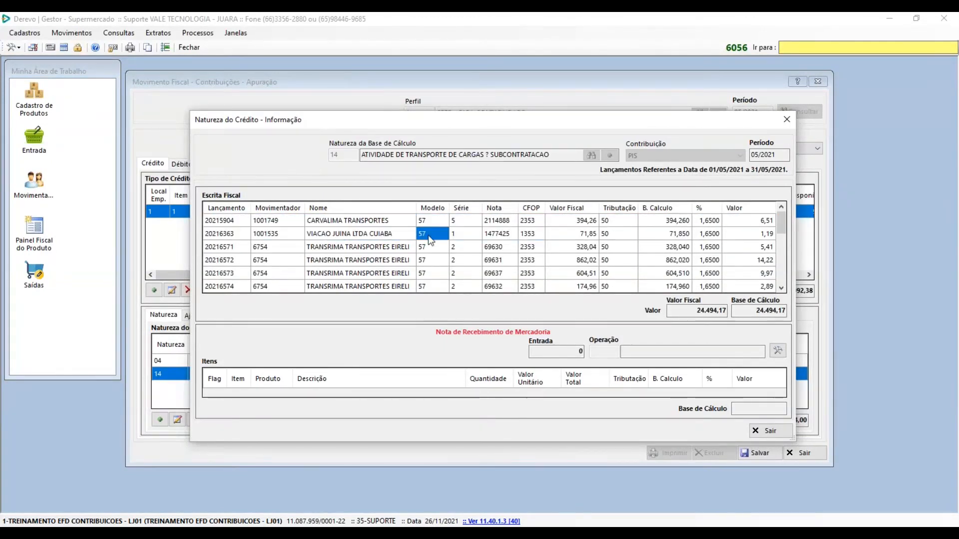
click(425, 248)
key(Down)
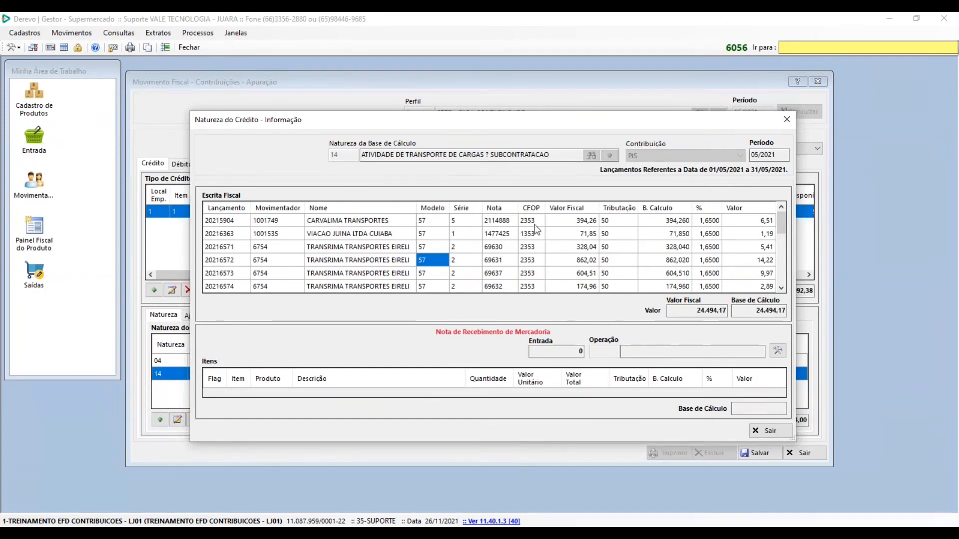
Examine the first CARVALIMA TRANSPORTES entry's Série, Nota, CFOP, Valor Fiscal, Tributação, B. Cálculo, percentage and Valor
click(467, 220)
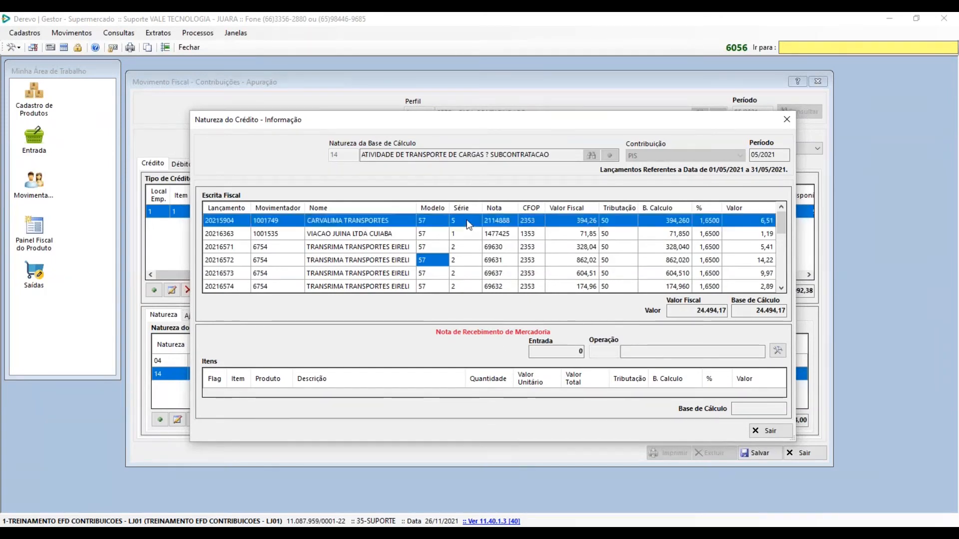
click(507, 223)
click(533, 218)
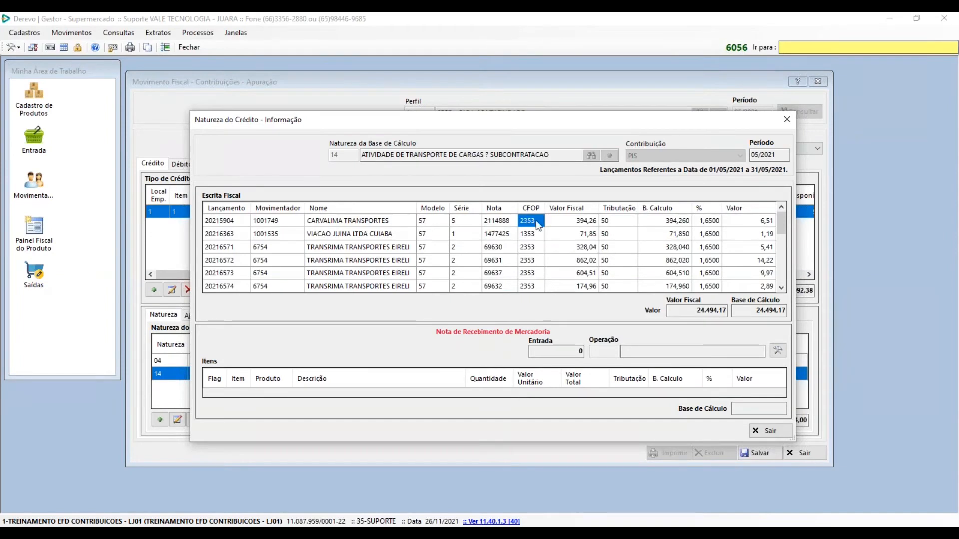
click(579, 223)
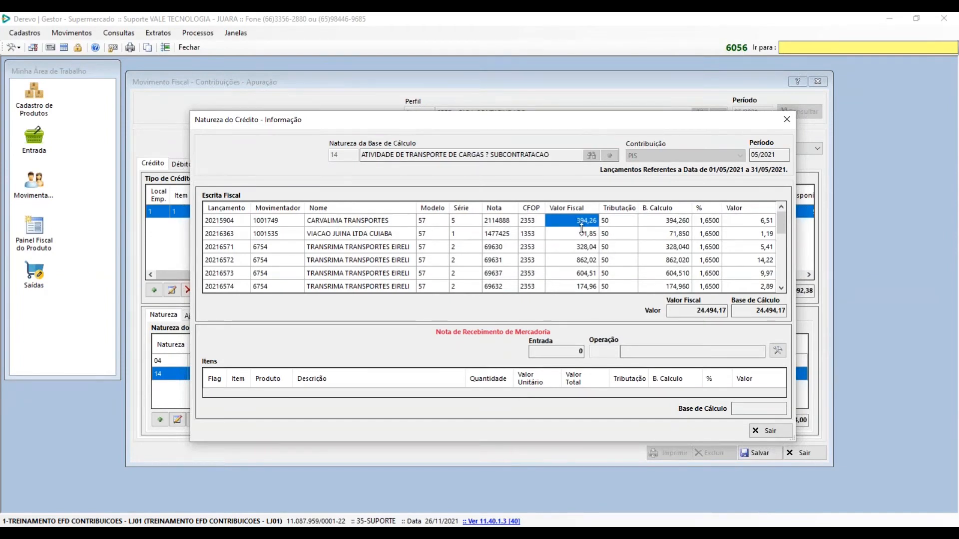
click(623, 225)
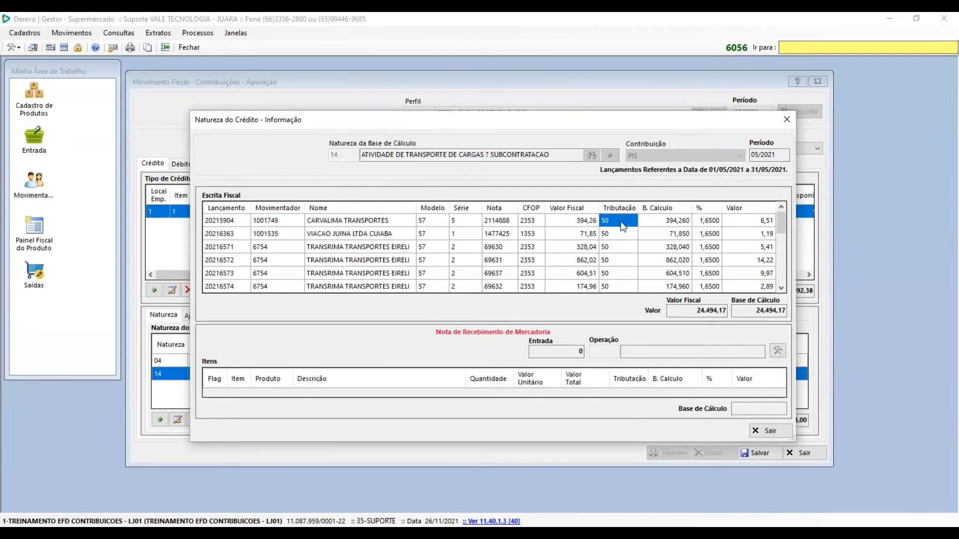
scroll(625, 229, down, 4)
scroll(630, 236, up, 4)
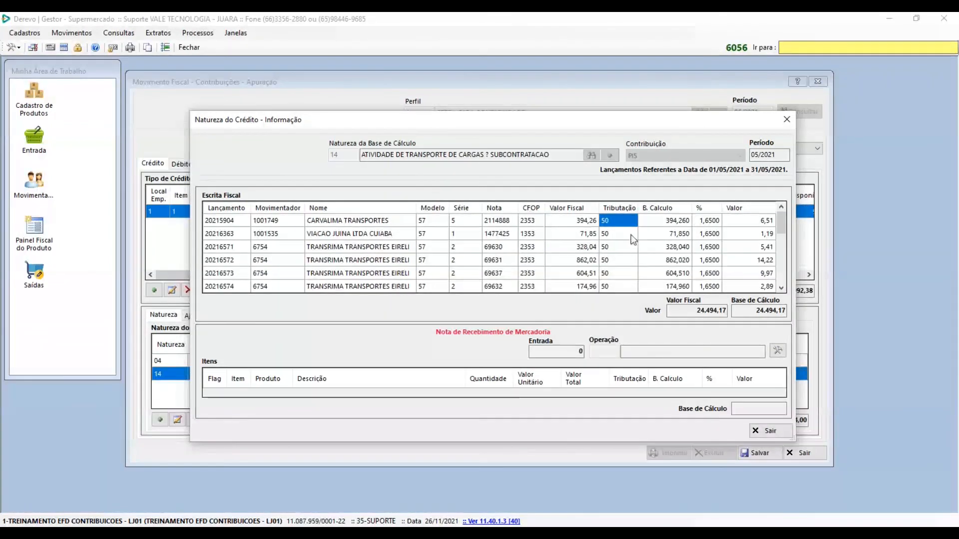
click(665, 223)
click(706, 222)
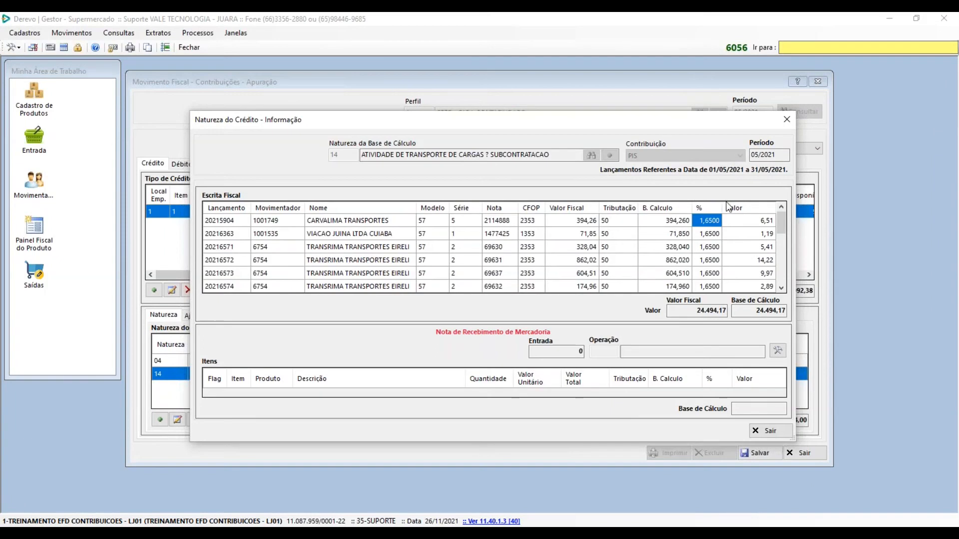
click(746, 224)
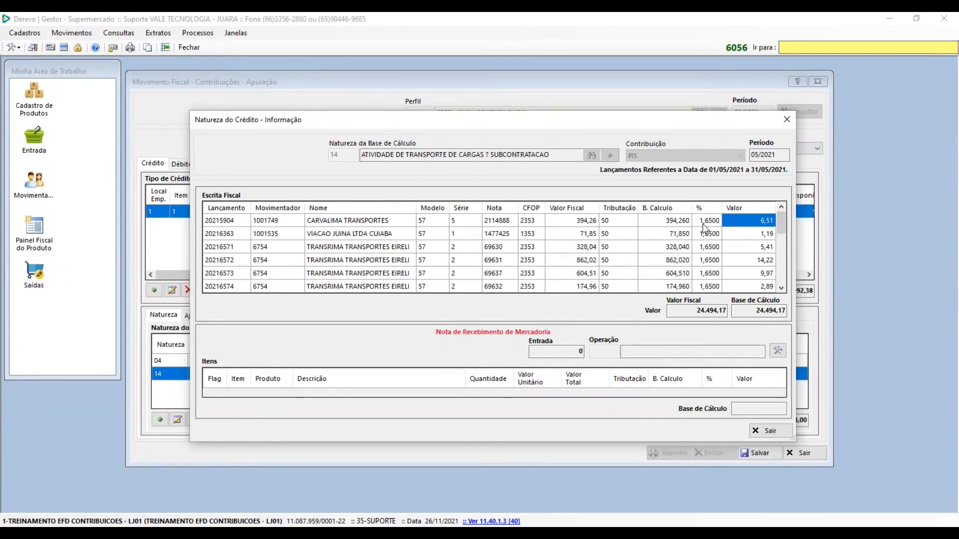
Compare the complete list of transport entries with the Natureza 14 description and check the total Valor Fiscal
scroll(480, 250, down, 5)
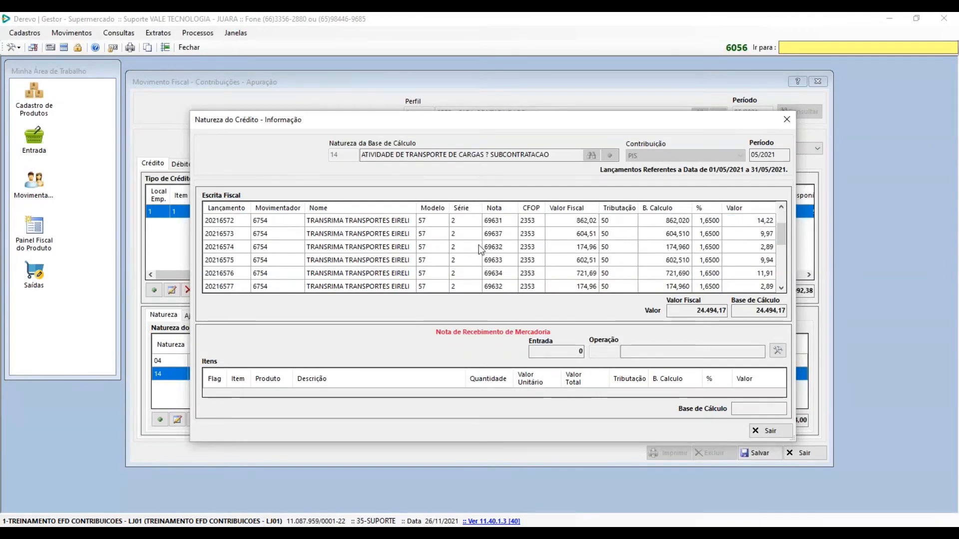
scroll(480, 250, down, 3)
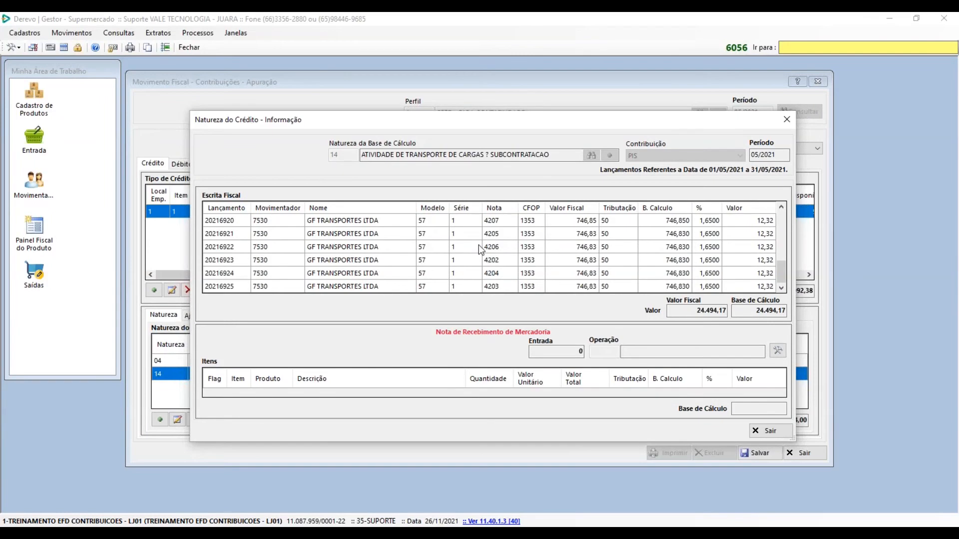
scroll(480, 249, up, 8)
drag(362, 155, 478, 156)
click(481, 155)
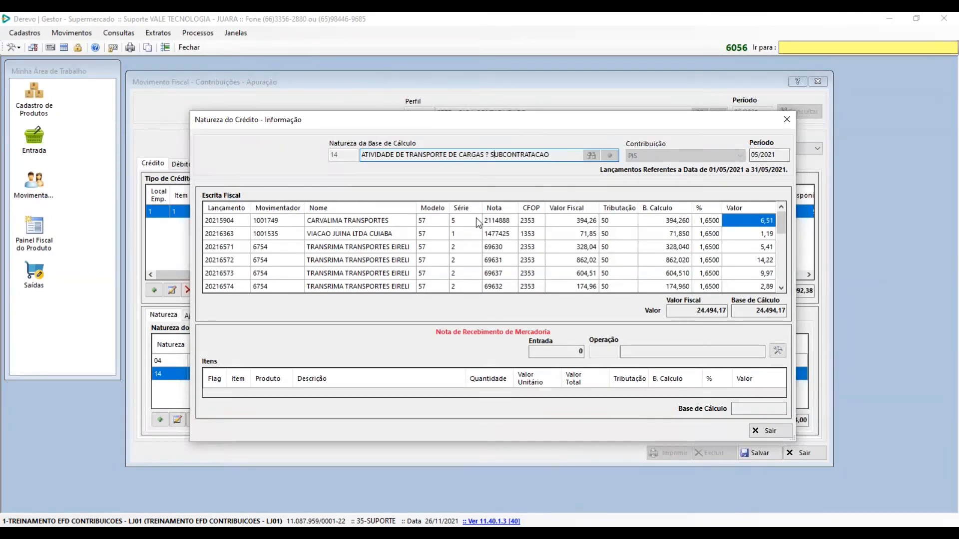
scroll(475, 218, down, 5)
scroll(495, 254, down, 3)
scroll(439, 245, up, 9)
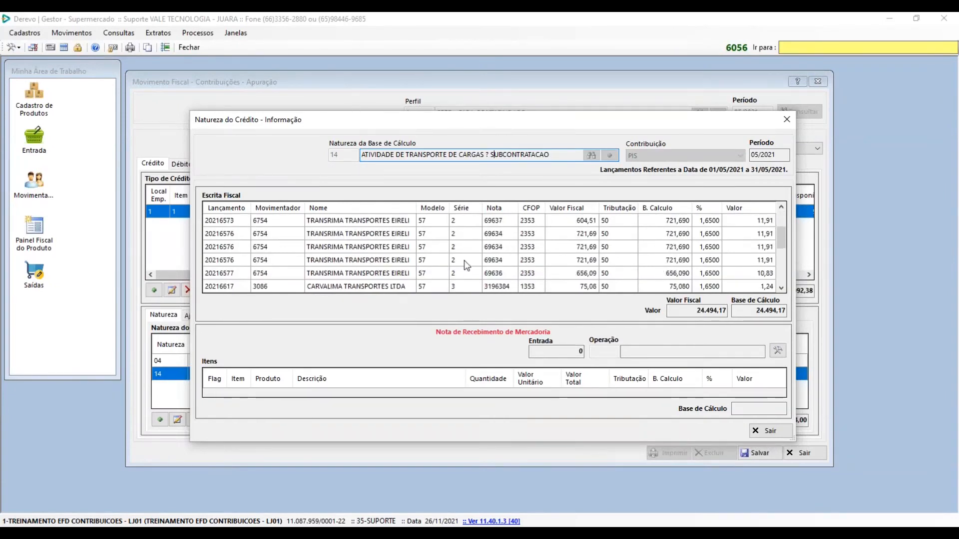
double_click(691, 312)
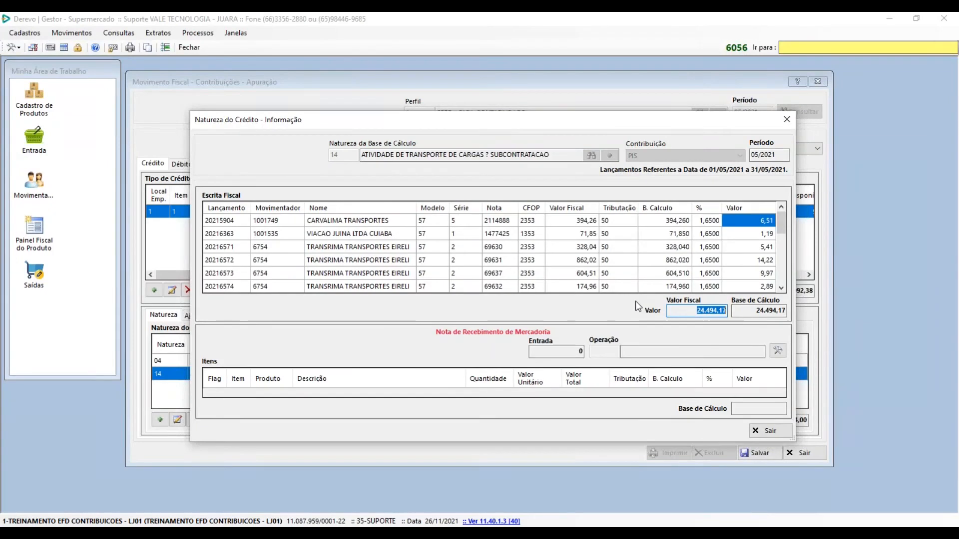
View the related-record shortcuts for the transport entries and try to open Cadastro de Produto for the first TRANSRIMA TRANSPORTES EIRELI entry
click(778, 351)
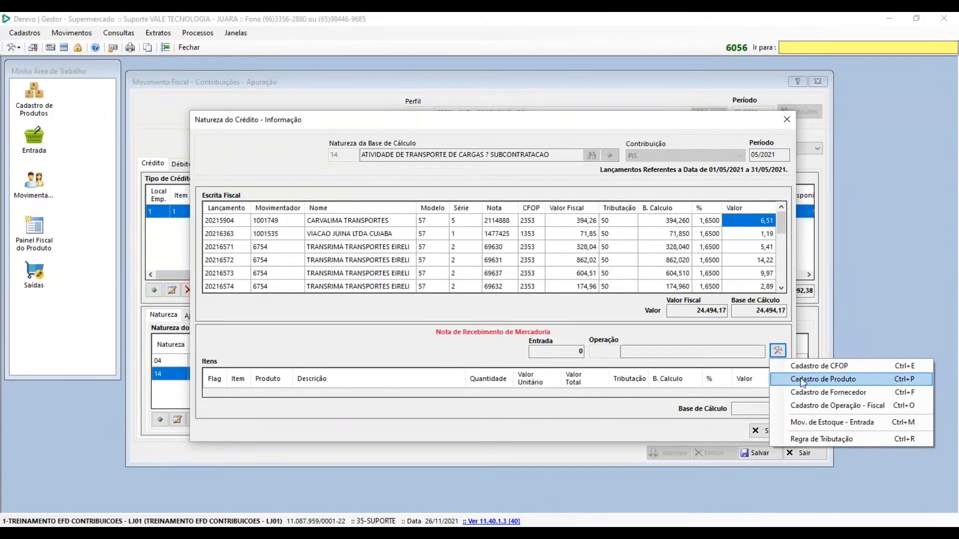
click(389, 224)
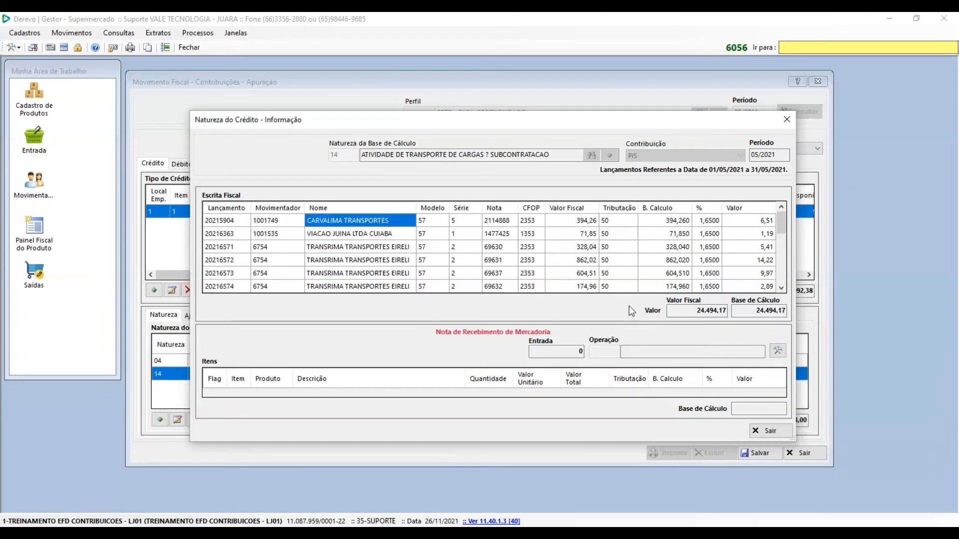
click(773, 352)
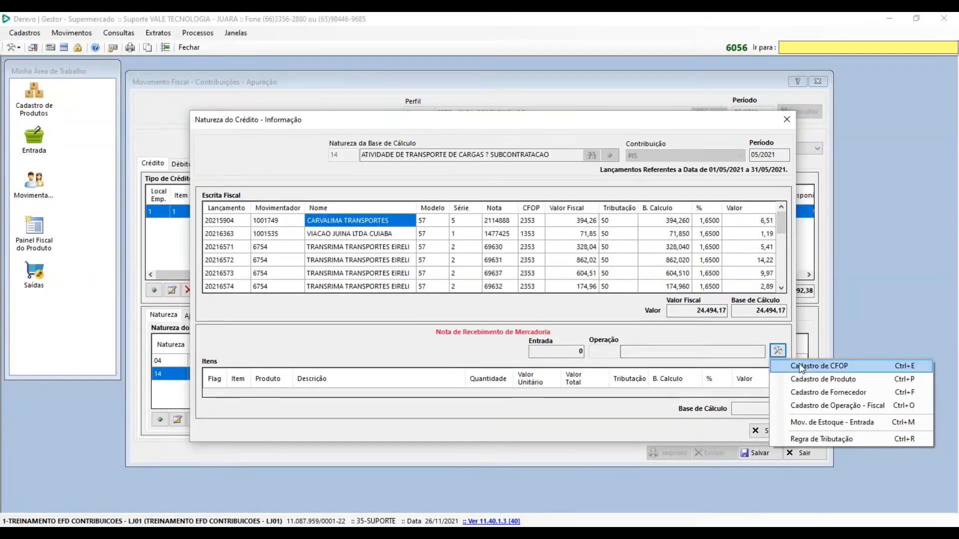
click(363, 248)
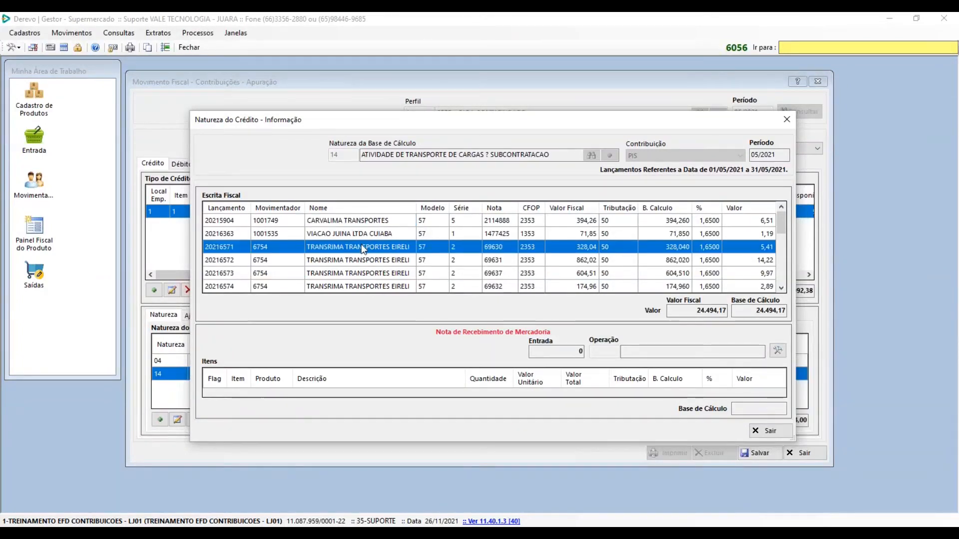
click(777, 351)
click(808, 379)
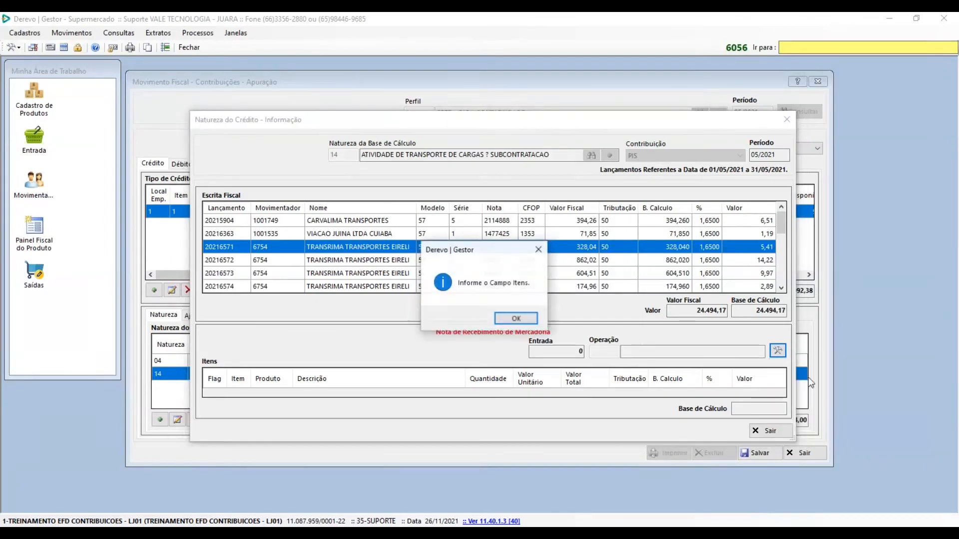
click(514, 319)
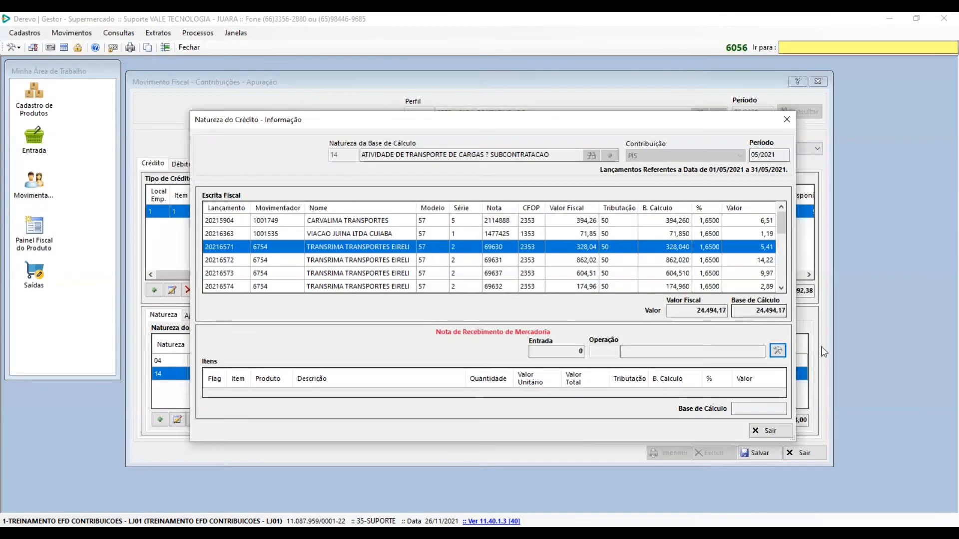
click(778, 349)
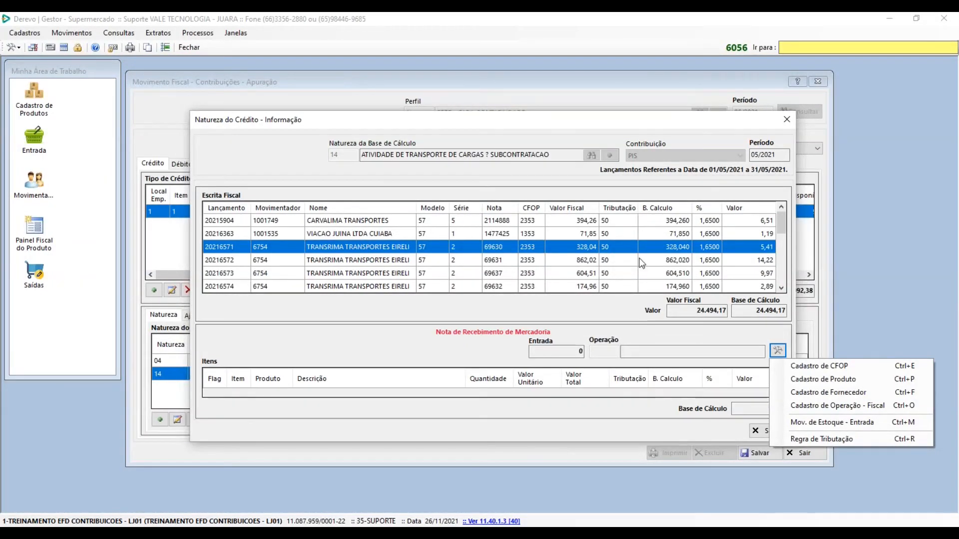
click(390, 232)
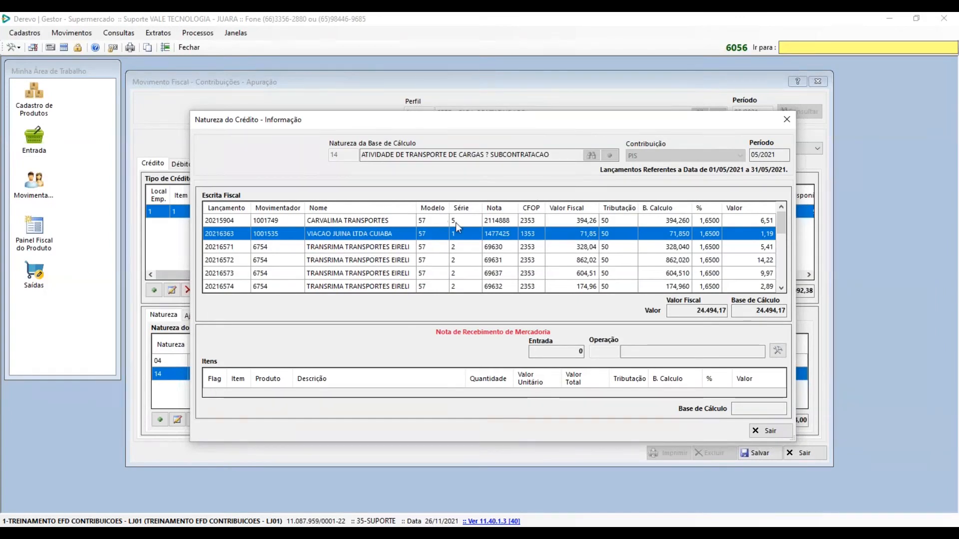
Leave the Natureza 14 credit information and check the Descrição and Receita Bruta of the PIS contribution entry under Débito
click(787, 120)
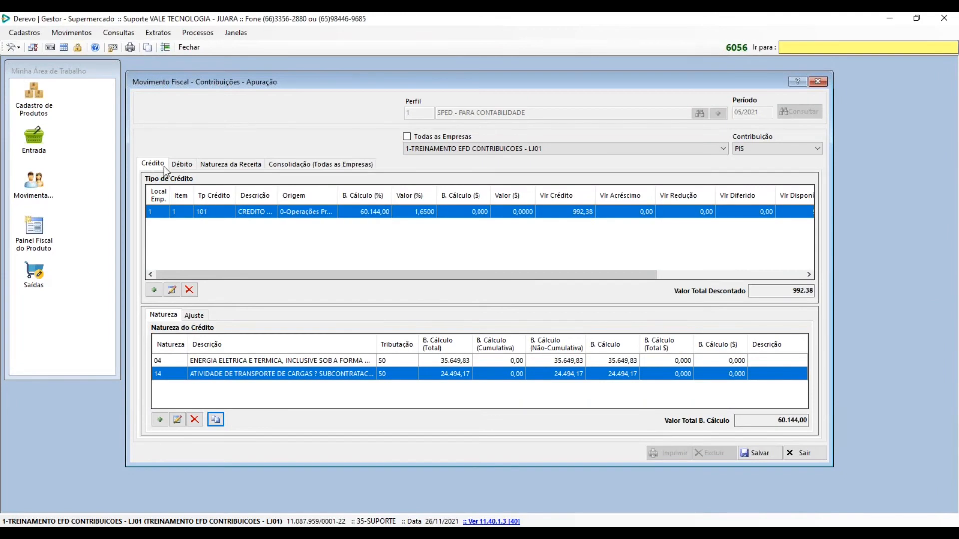
click(181, 163)
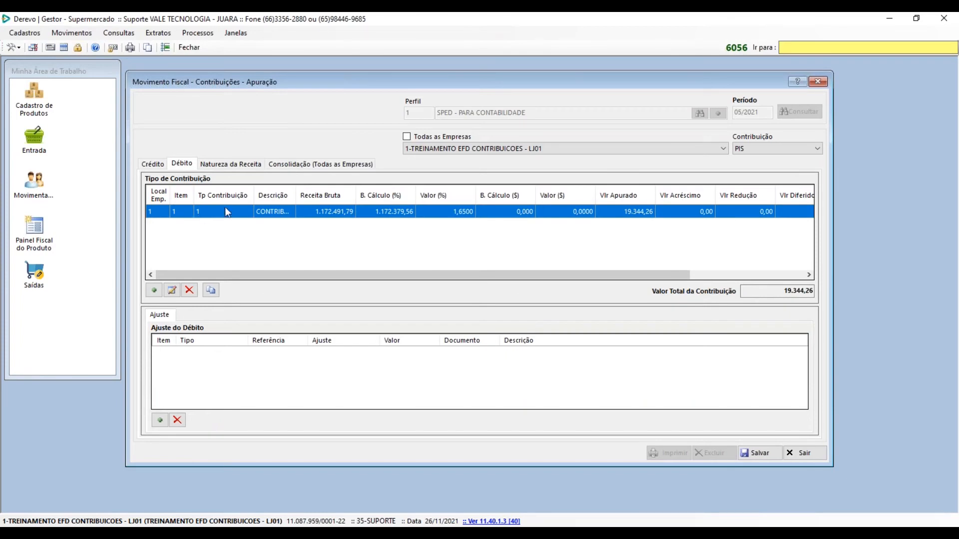
click(281, 218)
click(324, 216)
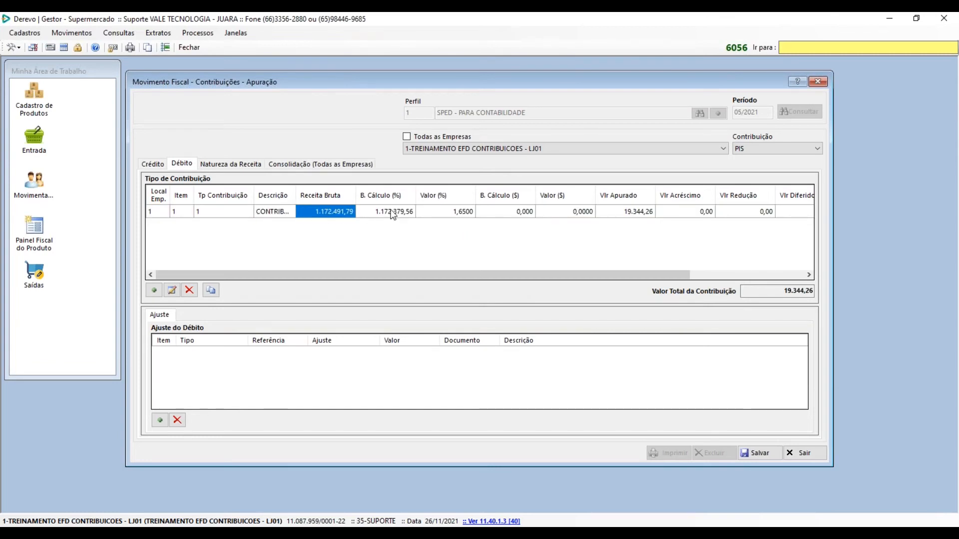
View the full details of the PIS debit entry, checking its Tipo description, Alíquota (%) and Valor Apurado, and exit without saving
click(172, 290)
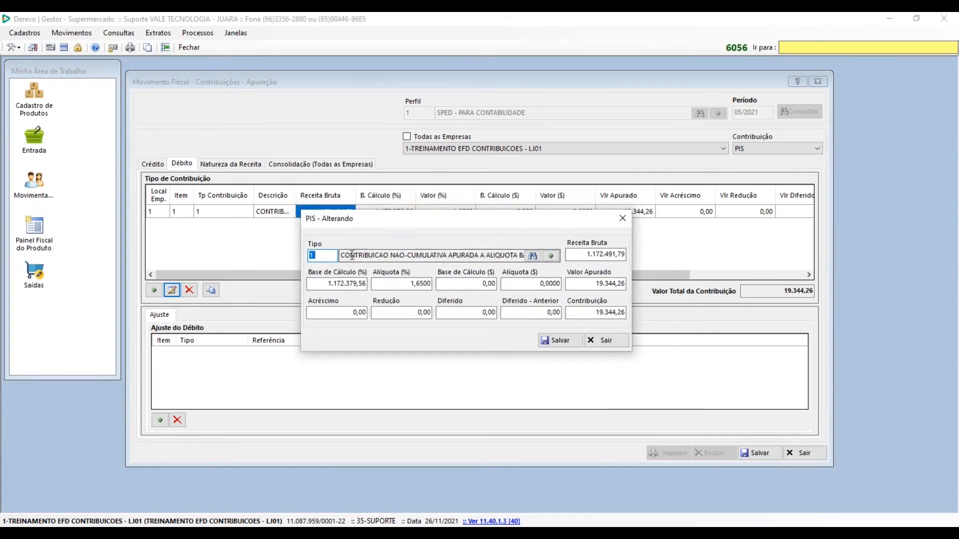
drag(350, 255, 396, 255)
click(368, 255)
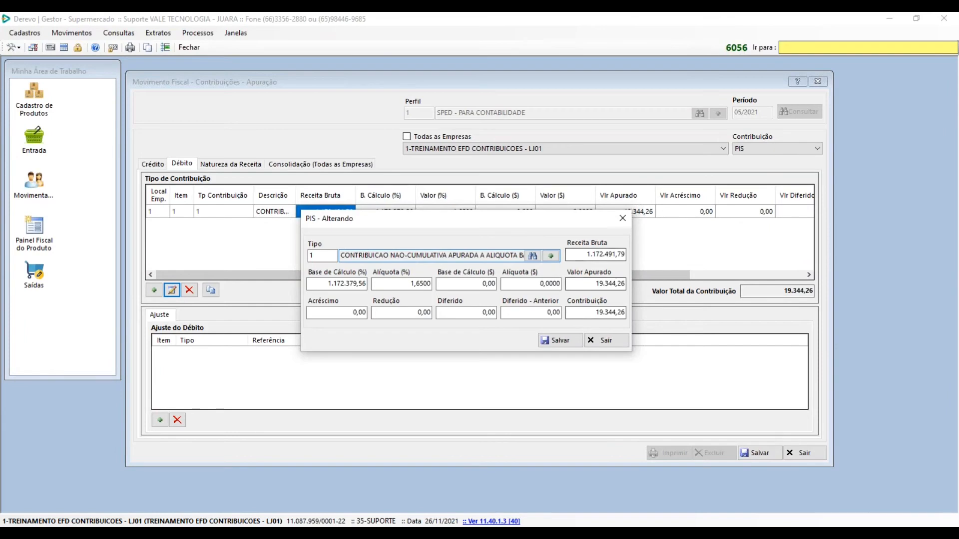
click(407, 281)
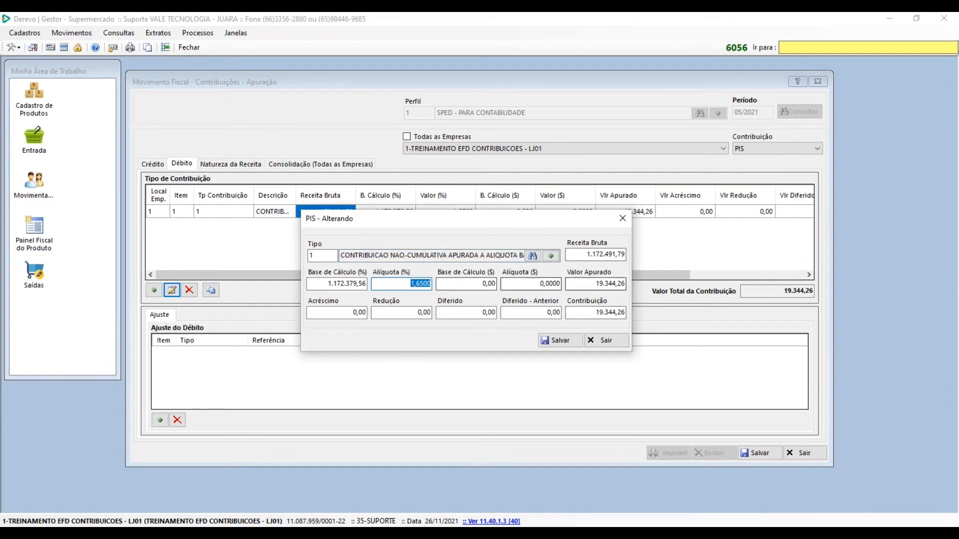
click(594, 285)
click(616, 341)
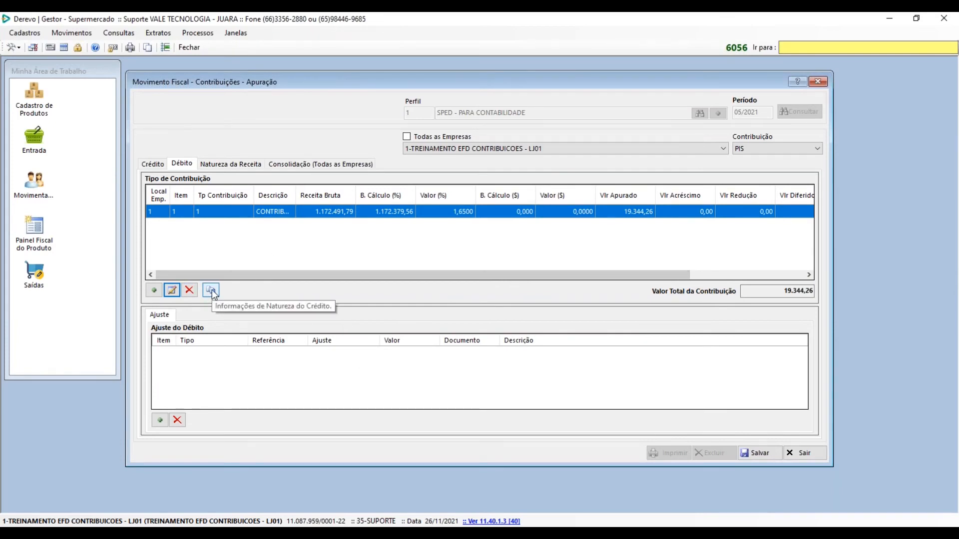
Review the PIS credit natures for electric energy (04) and cargo transport (14)
click(153, 163)
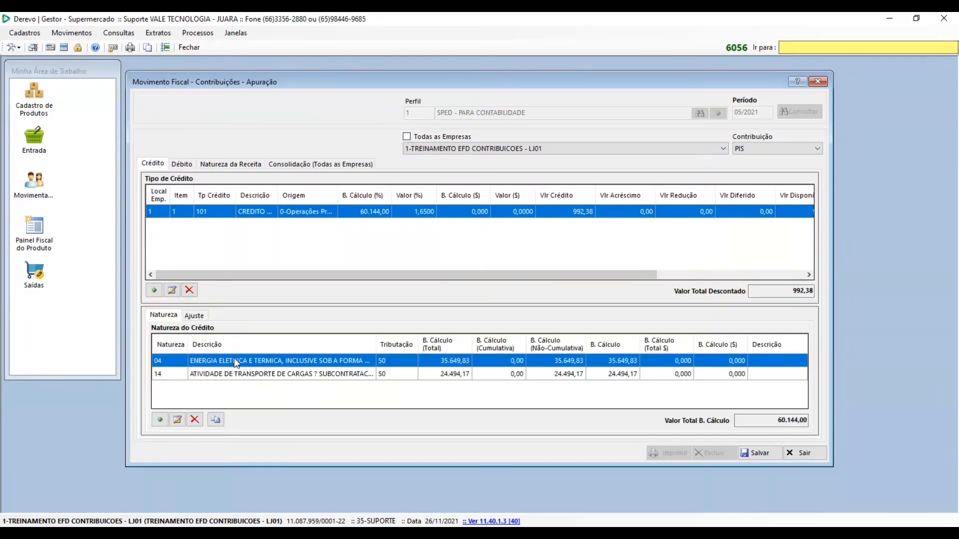
click(233, 374)
click(239, 363)
Open the detailed information for the debit's non-cumulative contribution at the basic rate, enlarging and repositioning its window
click(181, 163)
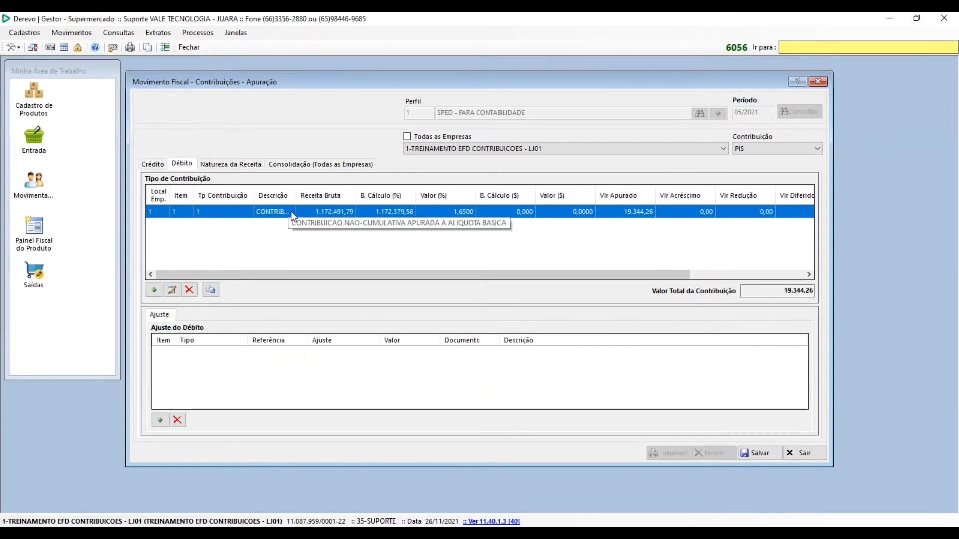
click(292, 213)
click(211, 292)
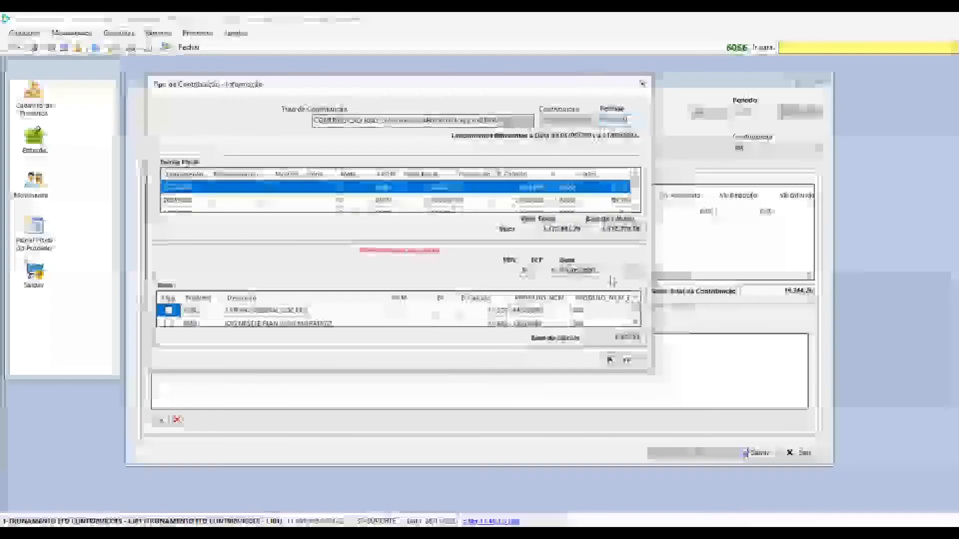
drag(653, 375, 764, 430)
drag(322, 83, 344, 104)
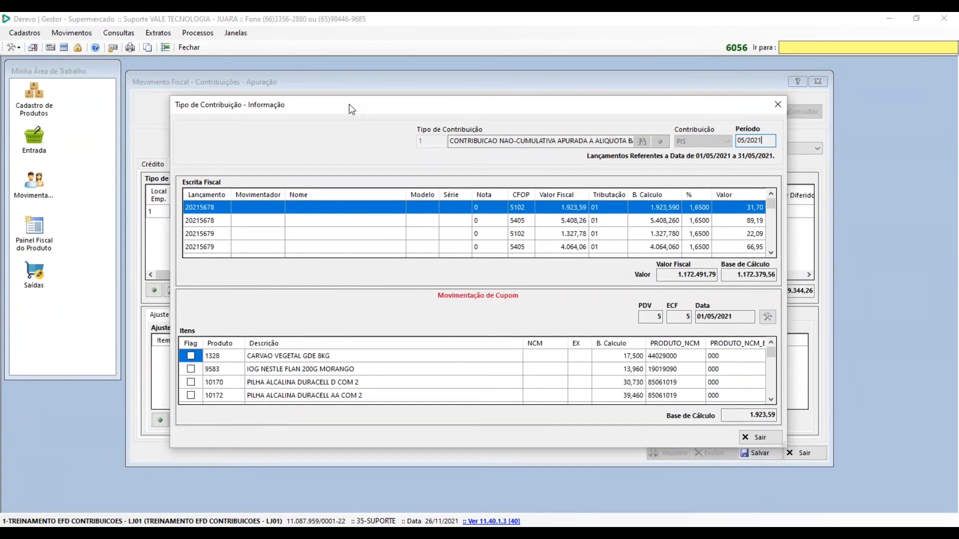
drag(351, 109, 359, 109)
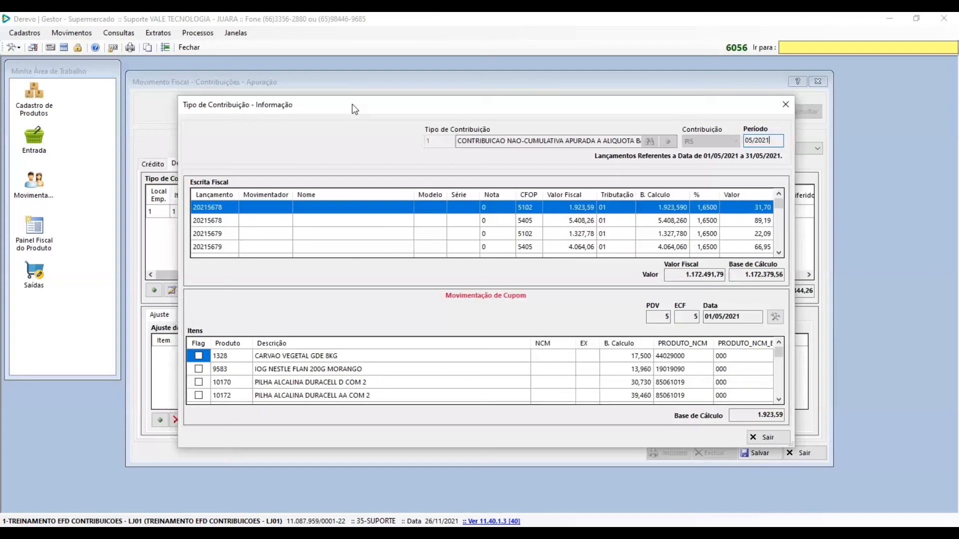
Compare the items behind the first two fiscal entries, CFOP 5102 and CFOP 5405, returning to the 5102 entry
click(343, 207)
click(221, 210)
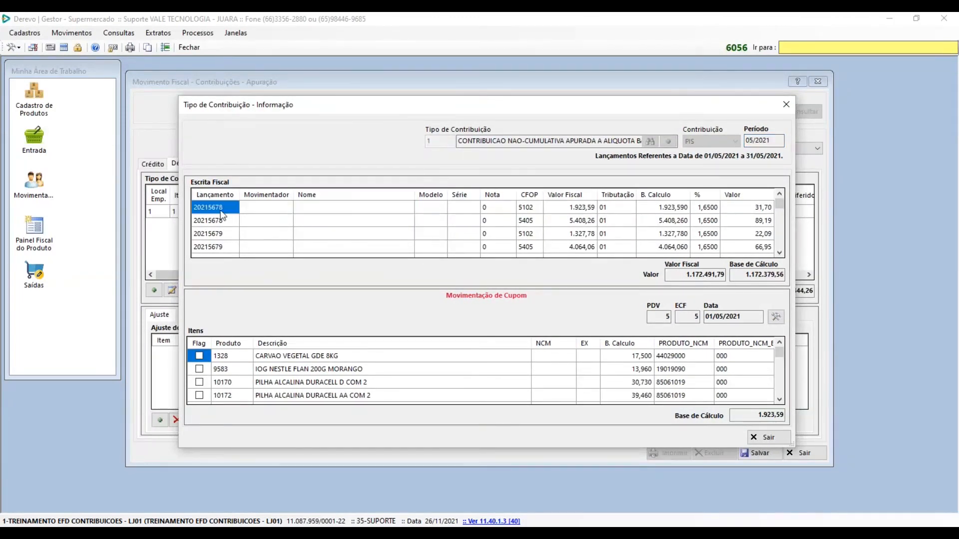
click(279, 209)
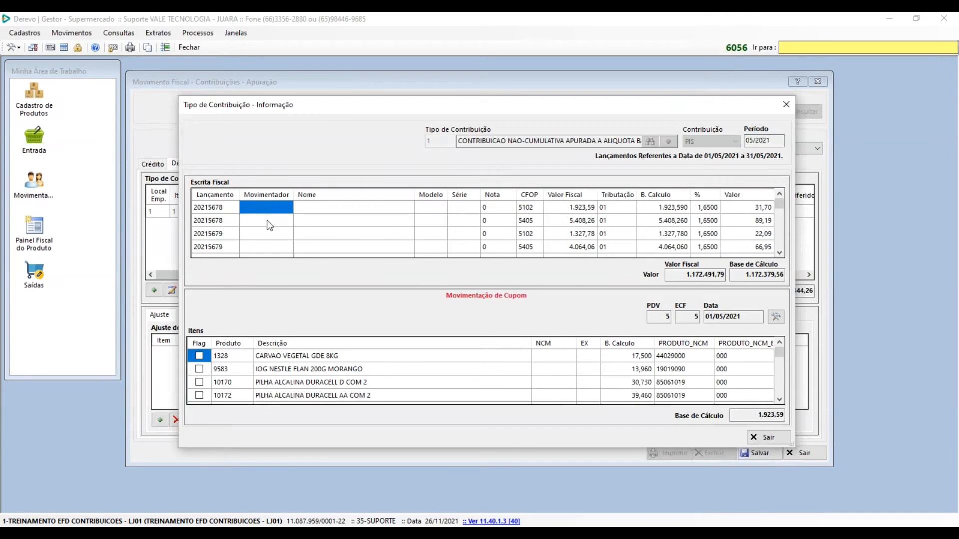
click(265, 221)
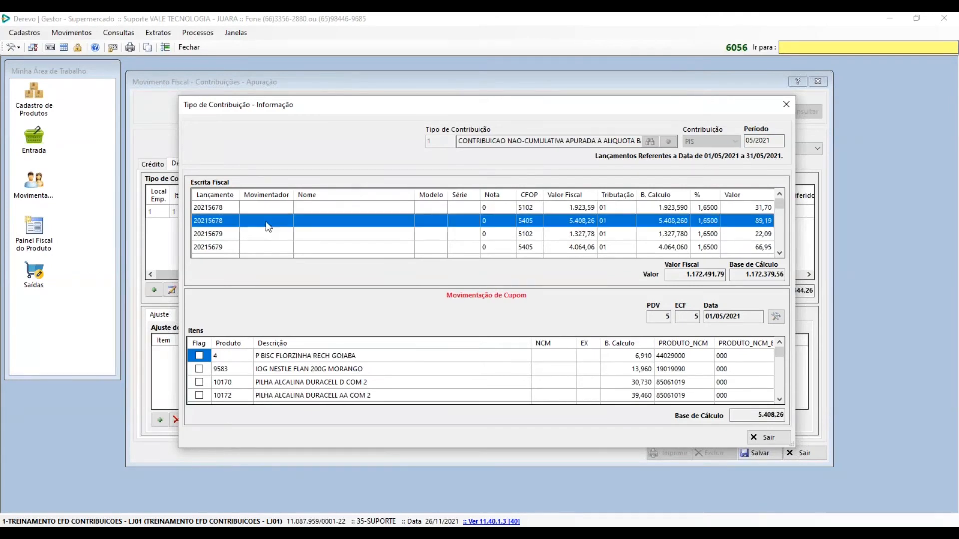
click(337, 209)
click(334, 223)
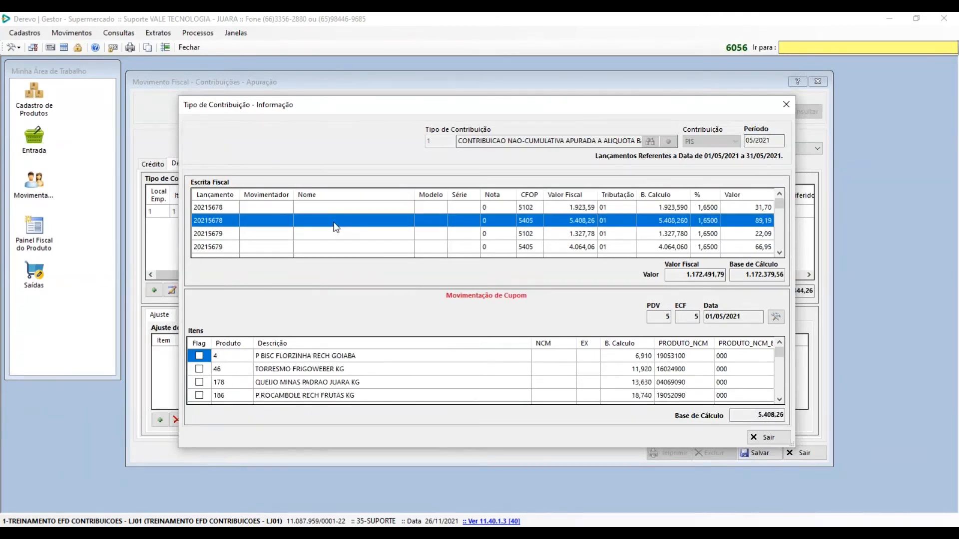
click(359, 211)
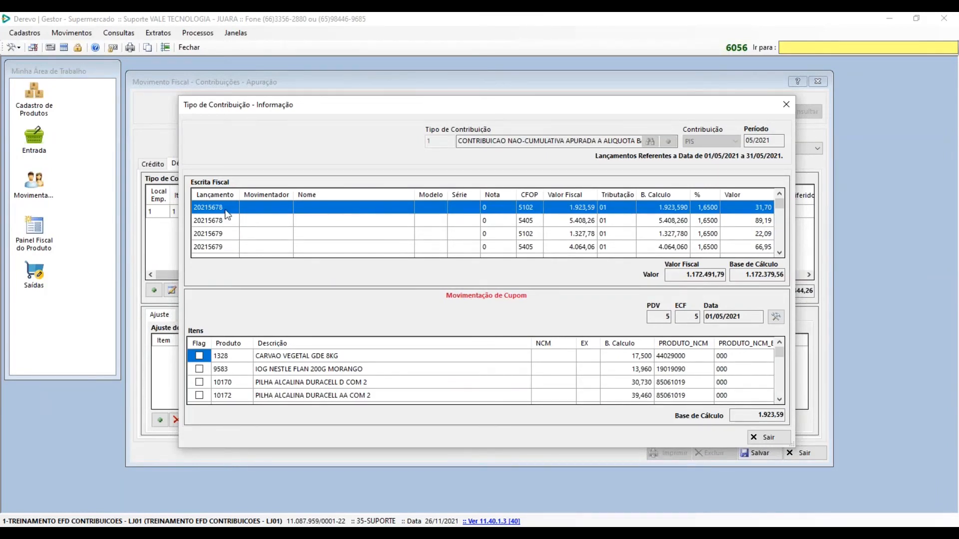
Look through the coupon items that make up the calculation base of the first CFOP 5102 entry
scroll(381, 359, down, 3)
scroll(381, 369, down, 5)
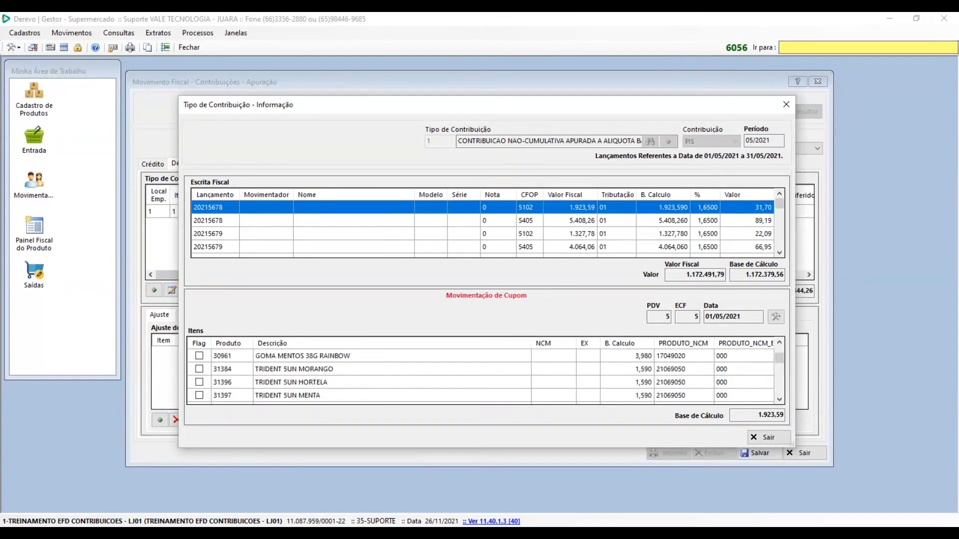
scroll(380, 375, down, 15)
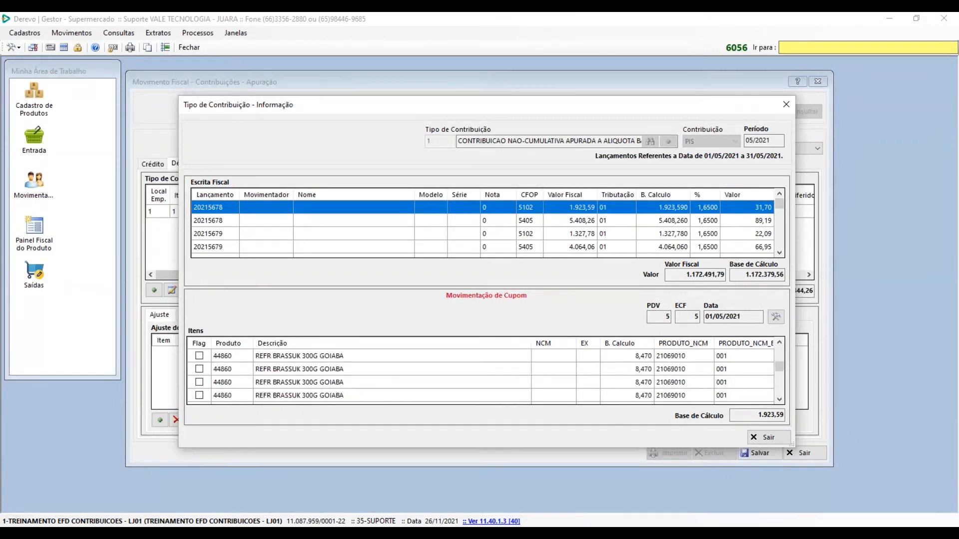
scroll(388, 359, up, 10)
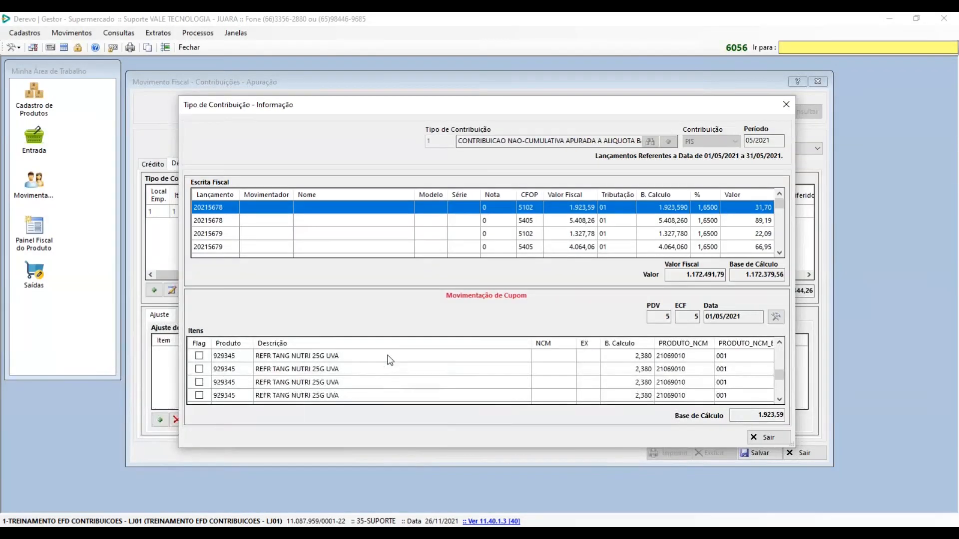
scroll(390, 359, up, 5)
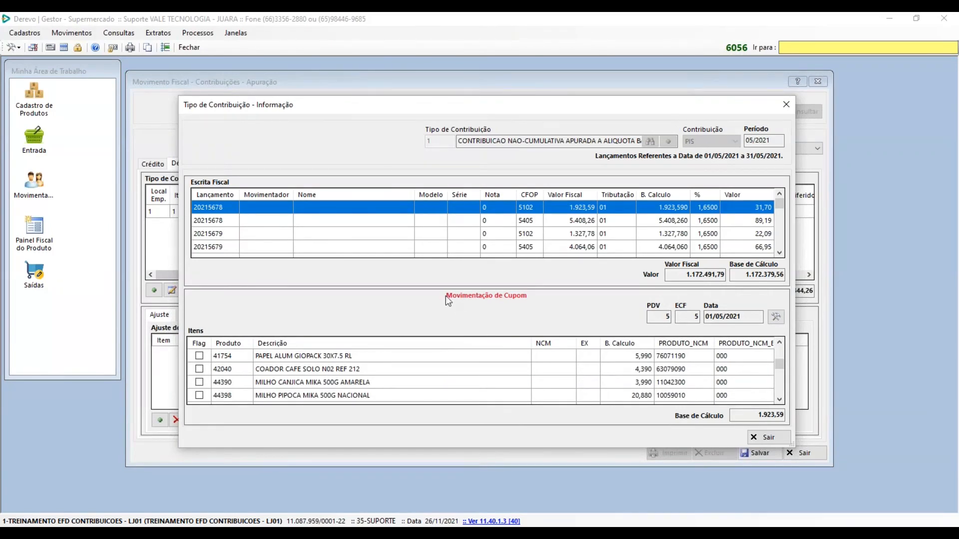
drag(456, 287, 456, 286)
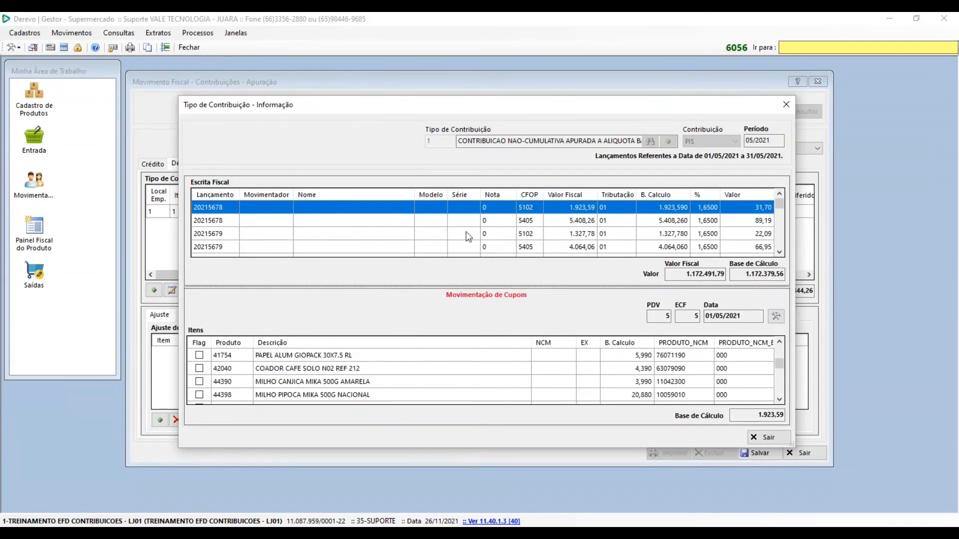
Examine the first fiscal entry's CFOP, fiscal value, taxation code, calculation base, rate and contribution value
click(529, 210)
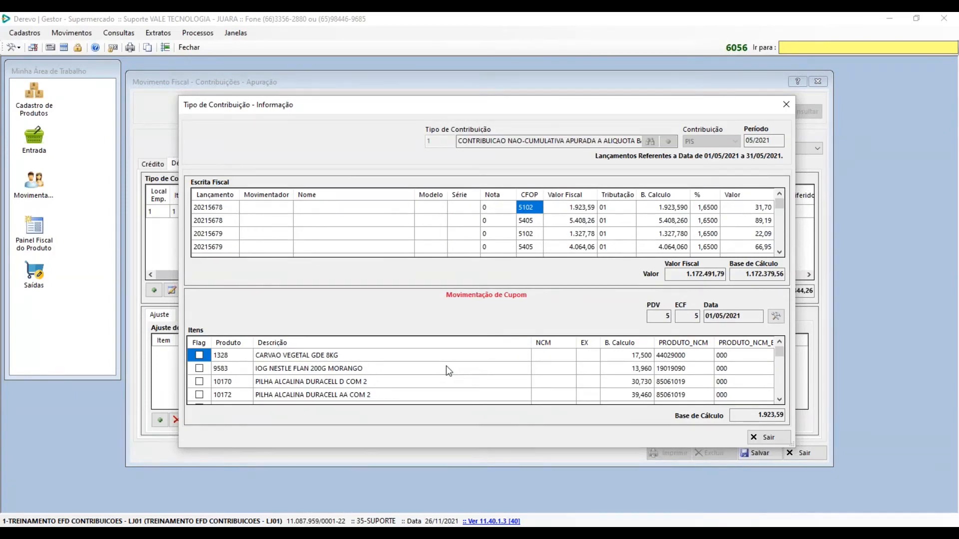
click(574, 210)
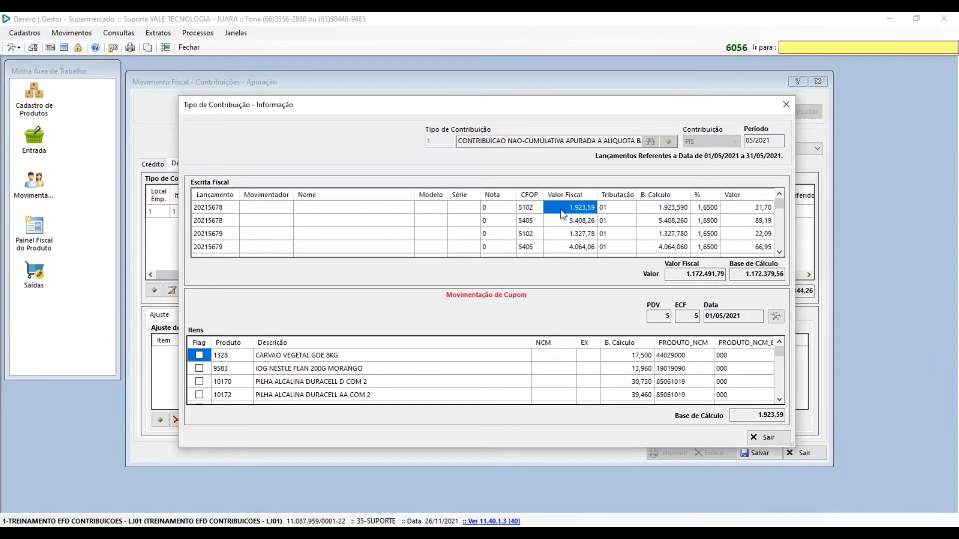
click(611, 209)
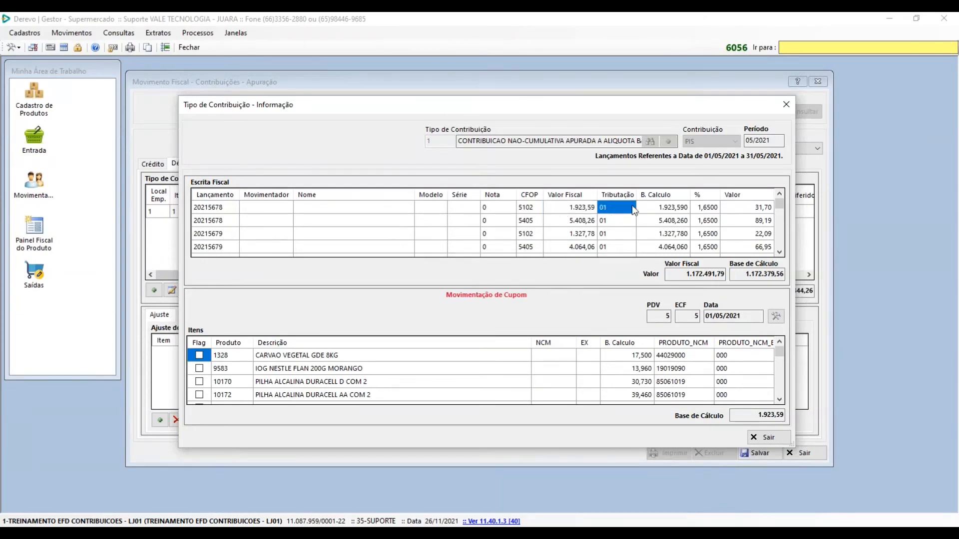
click(657, 208)
click(710, 209)
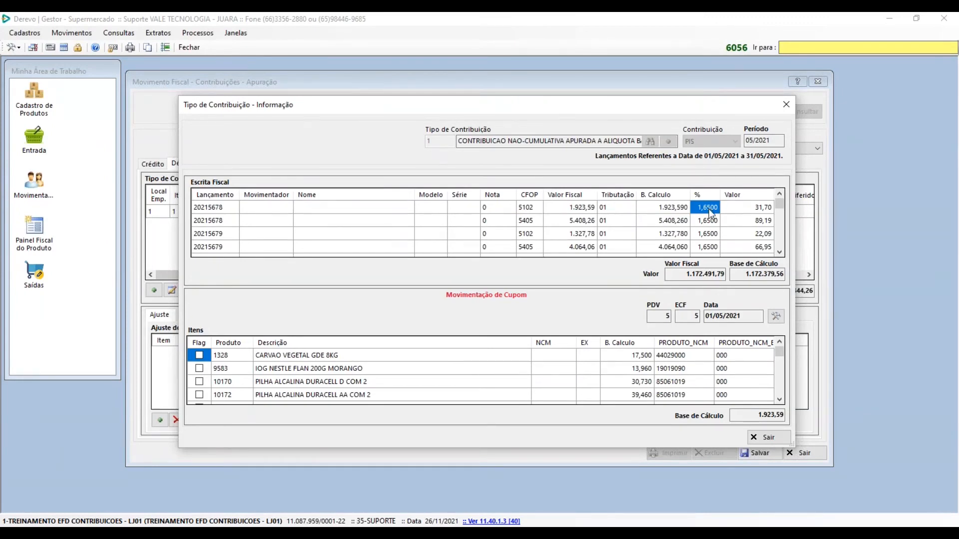
click(735, 213)
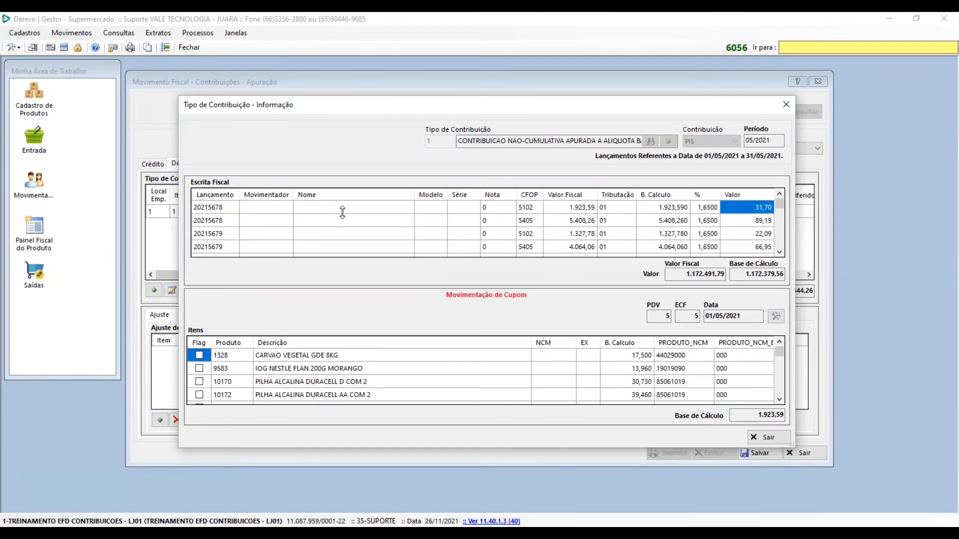
click(394, 208)
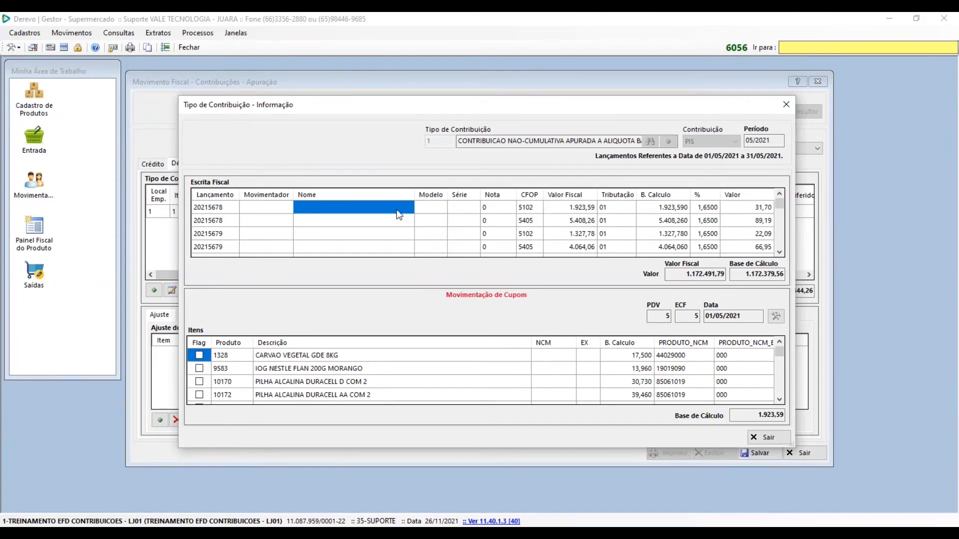
Find the model 55 invoice entries in the fiscal records and inspect the FENIX SERVIÇOS entry's document model and items
scroll(398, 213, down, 5)
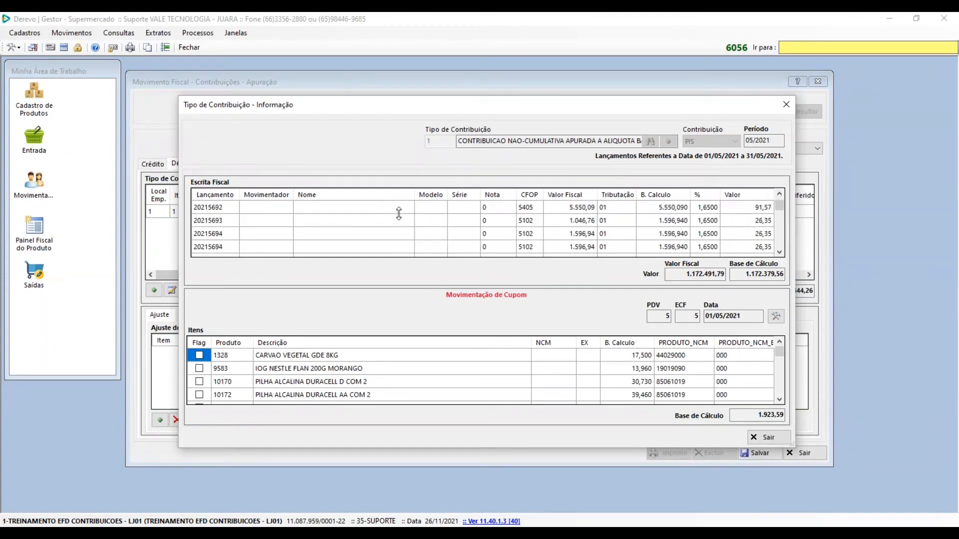
scroll(398, 214, up, 5)
scroll(399, 213, down, 3)
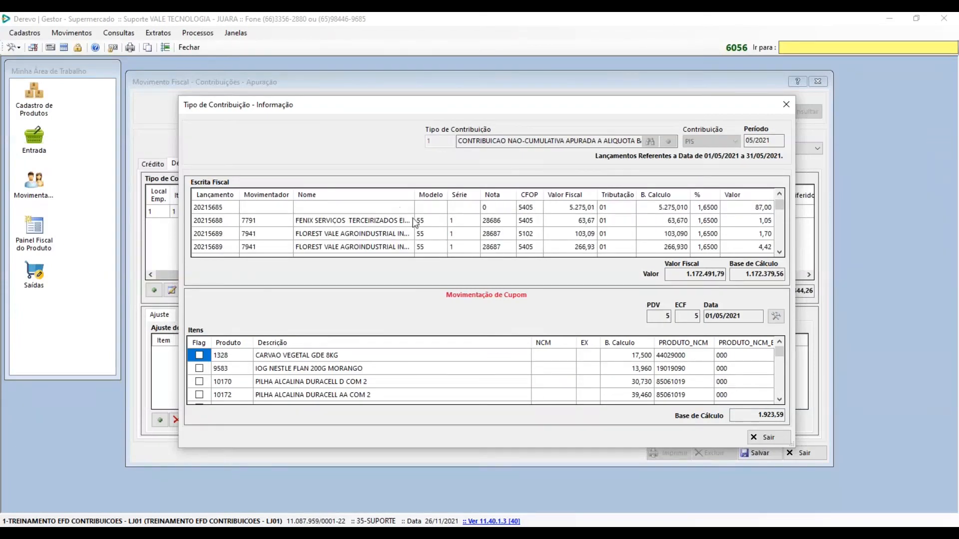
click(398, 222)
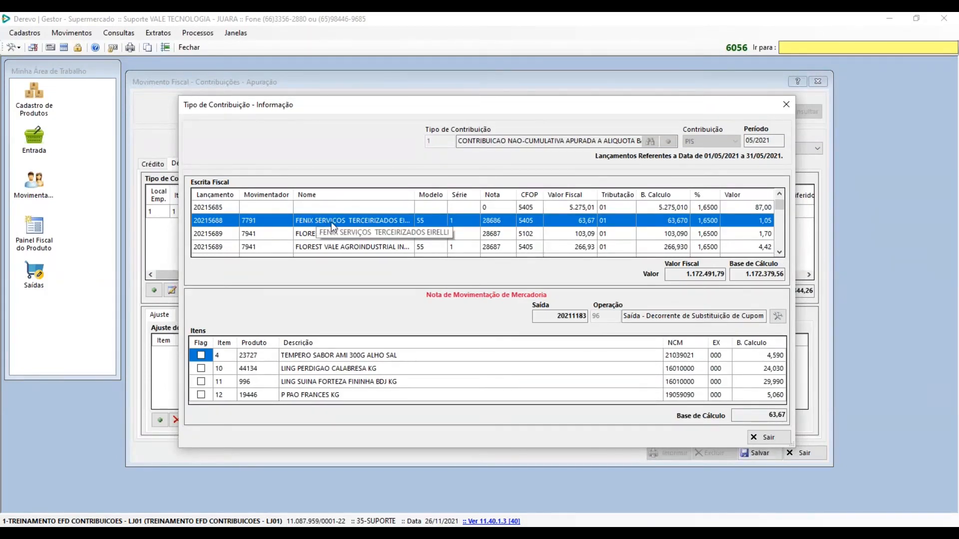
click(425, 223)
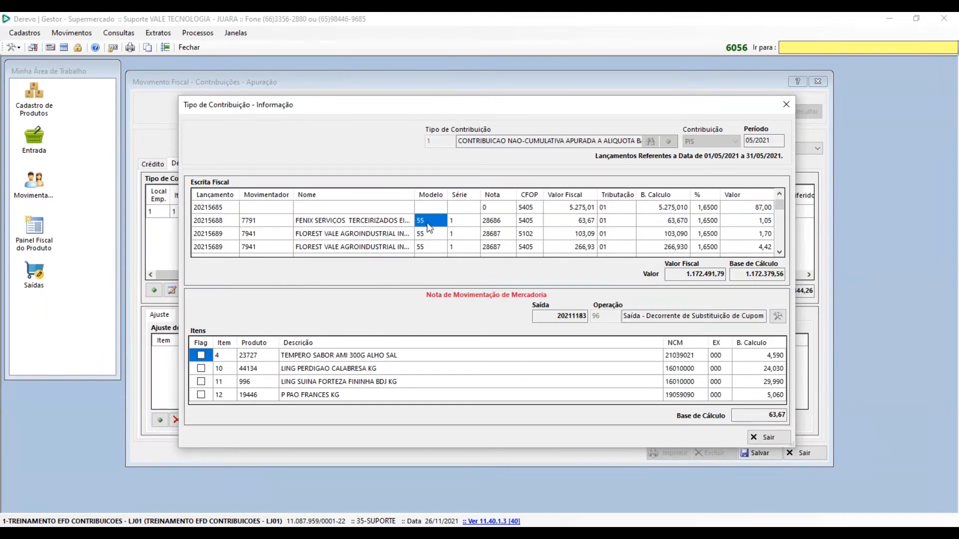
click(364, 236)
click(351, 221)
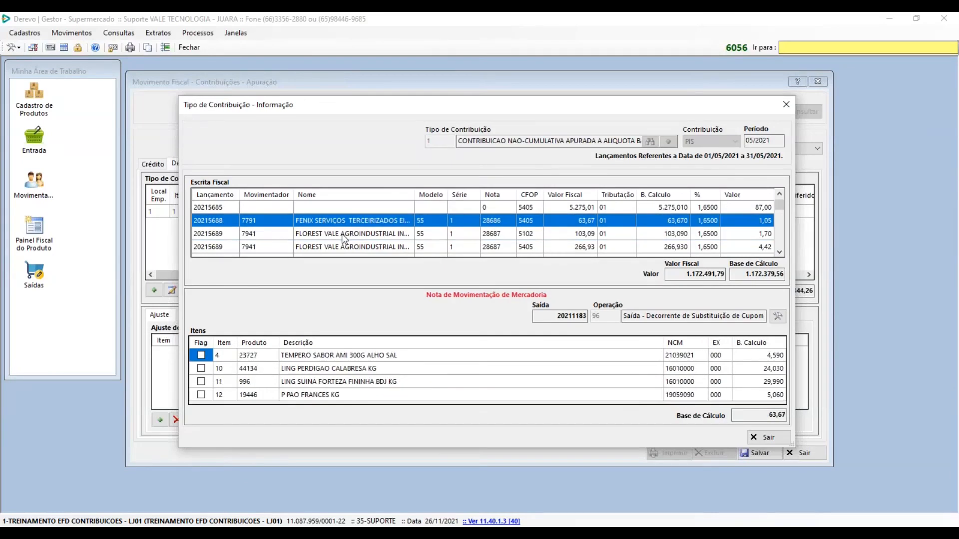
Examine the FLOREST VALE CFOP 5102 entry's participant, model, series, invoice number, CFOP, fiscal value, calculation base, rate and contribution value
click(342, 234)
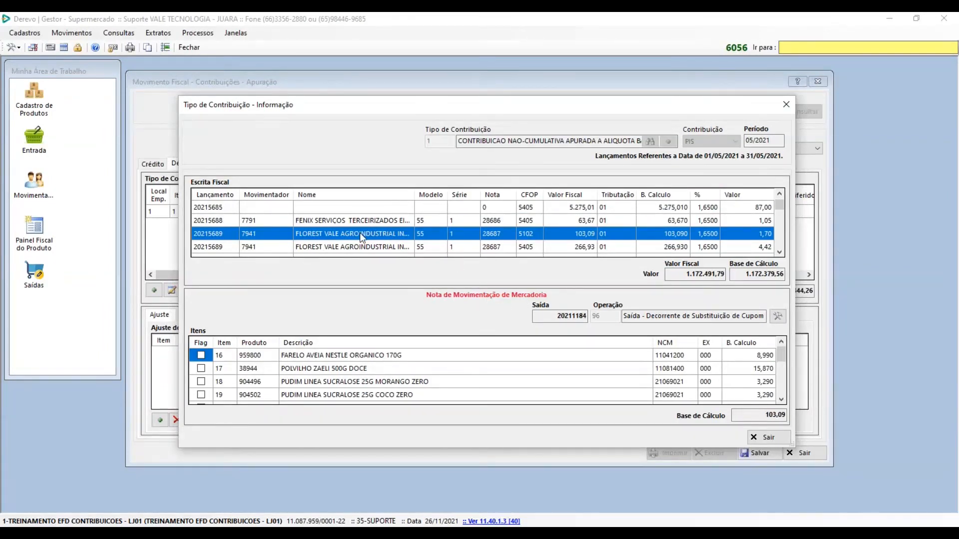
click(266, 234)
click(304, 234)
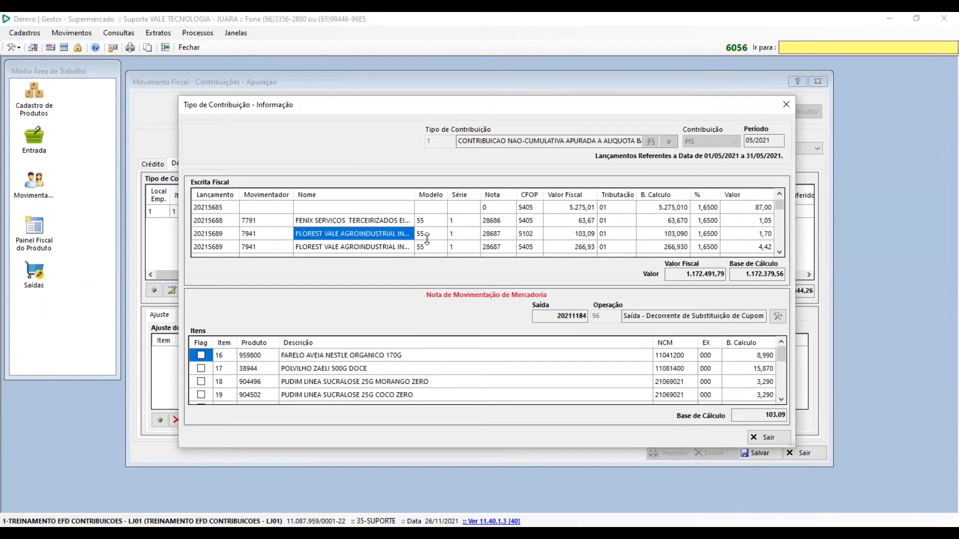
click(439, 235)
click(469, 238)
click(500, 240)
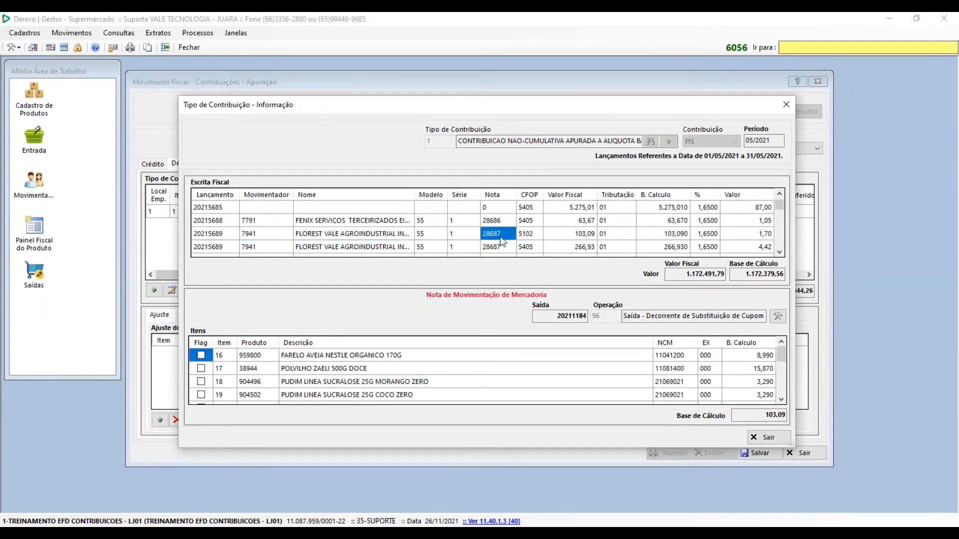
click(525, 237)
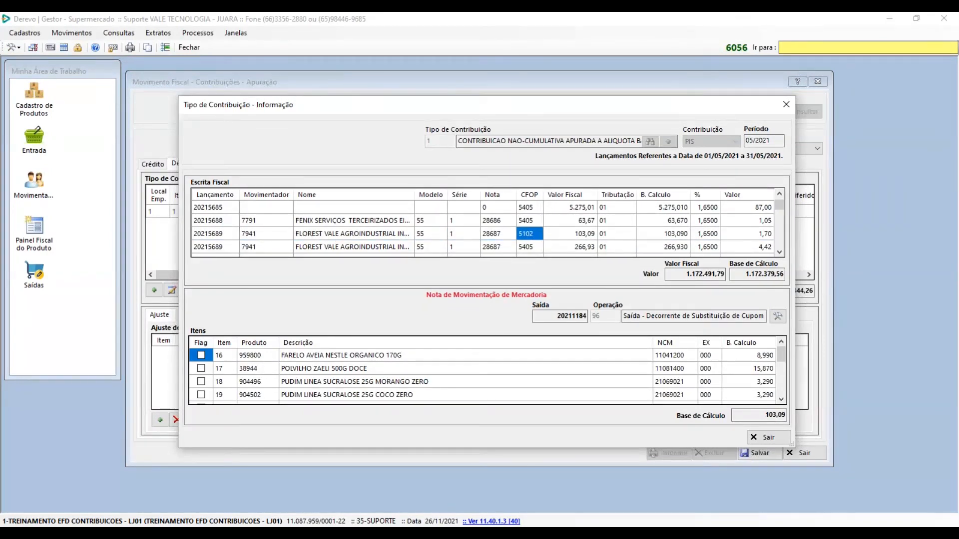
click(574, 239)
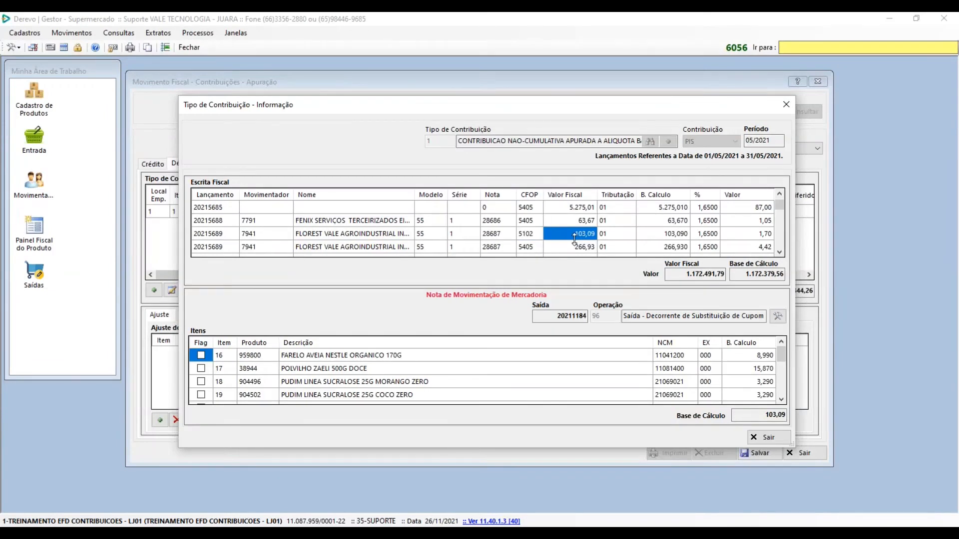
click(666, 237)
click(707, 238)
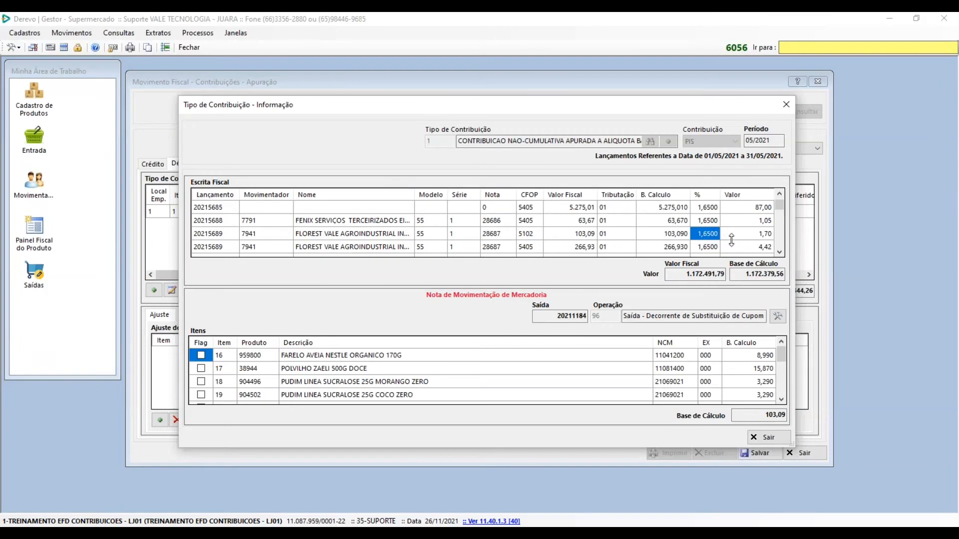
click(746, 240)
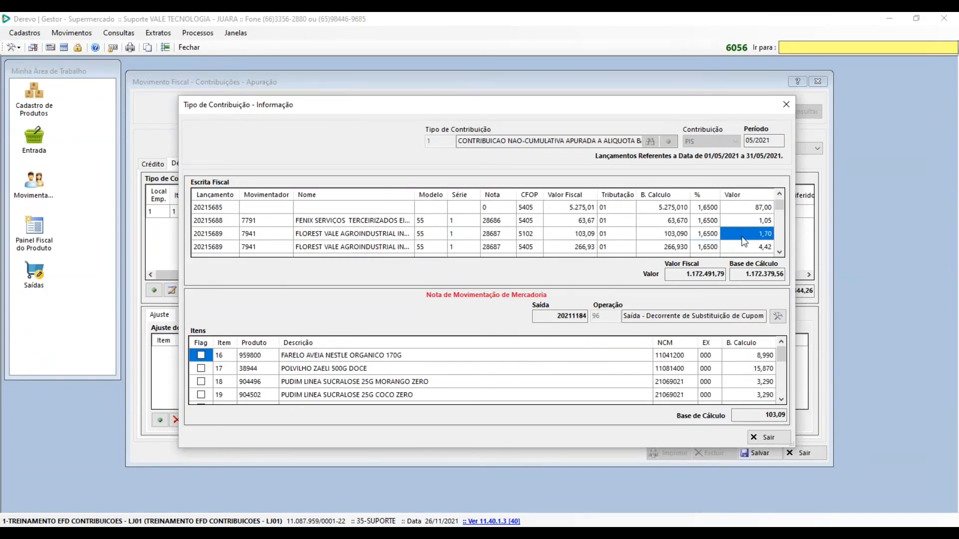
Check the FLOREST VALE invoice's outgoing movement and fiscal entry numbers, and return to the FENIX SERVIÇOS entry
click(559, 316)
click(216, 235)
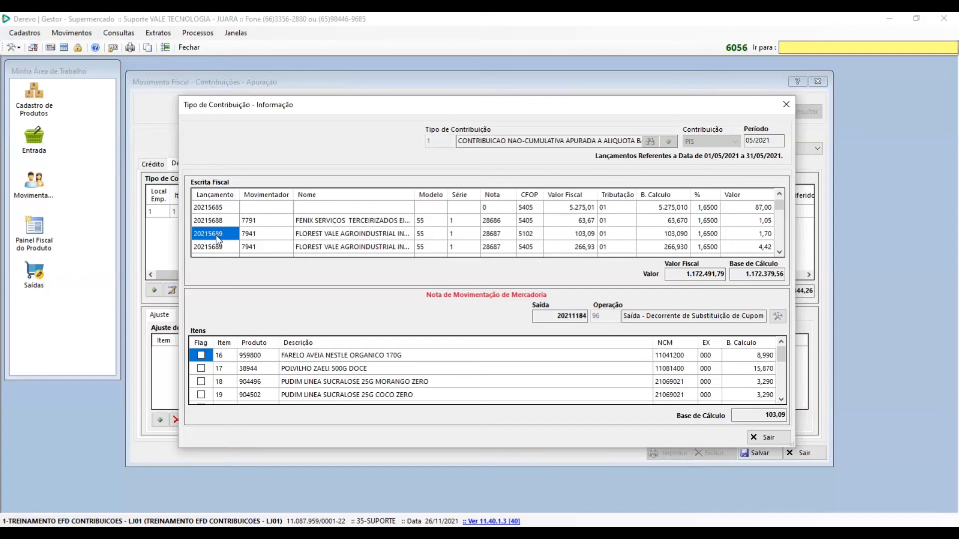
click(213, 222)
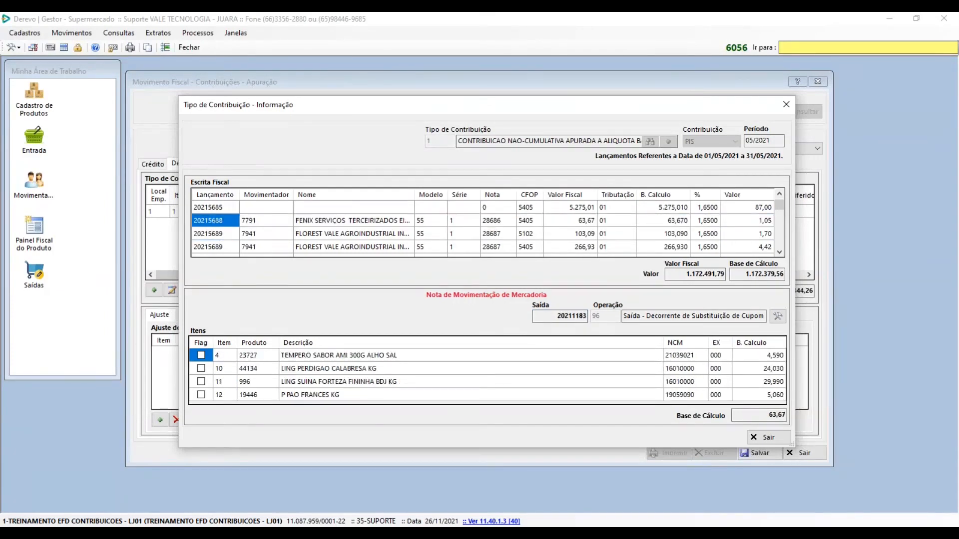
Check the outgoing movement number and stock operation of the FENIX SERVIÇOS invoice
drag(545, 314, 588, 316)
click(549, 317)
drag(549, 317, 583, 320)
drag(624, 316, 668, 317)
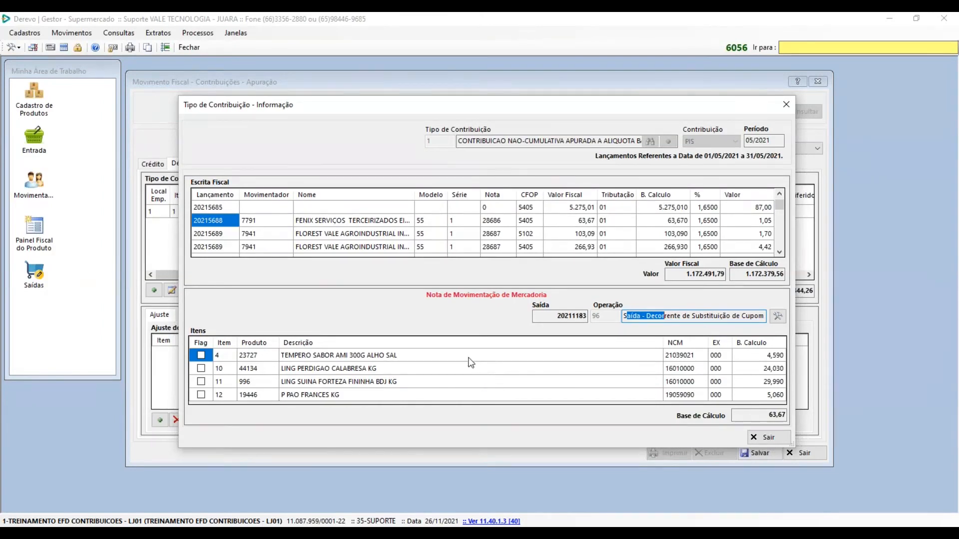
Select the FENIX SERVIÇOS entry and open the registration of its CFOP
click(779, 314)
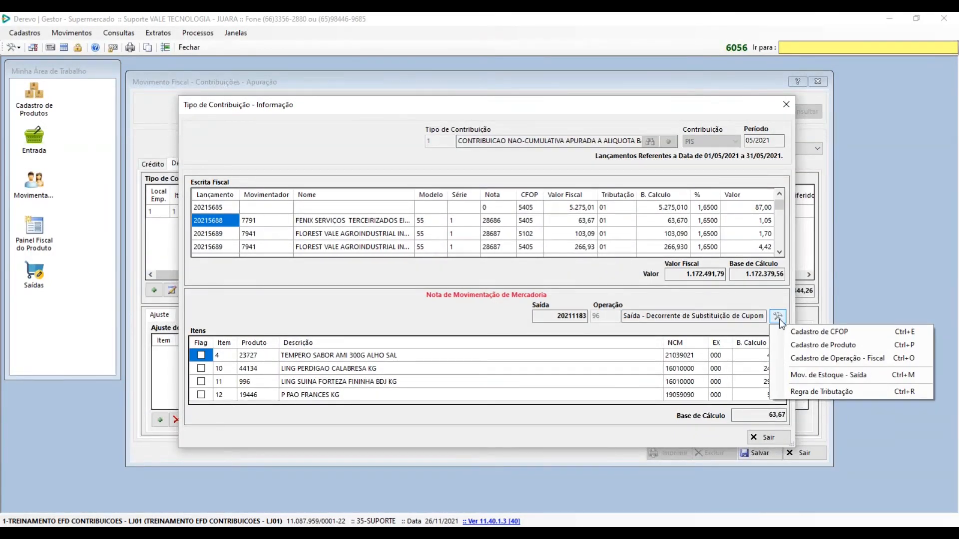
click(314, 222)
click(275, 221)
click(352, 223)
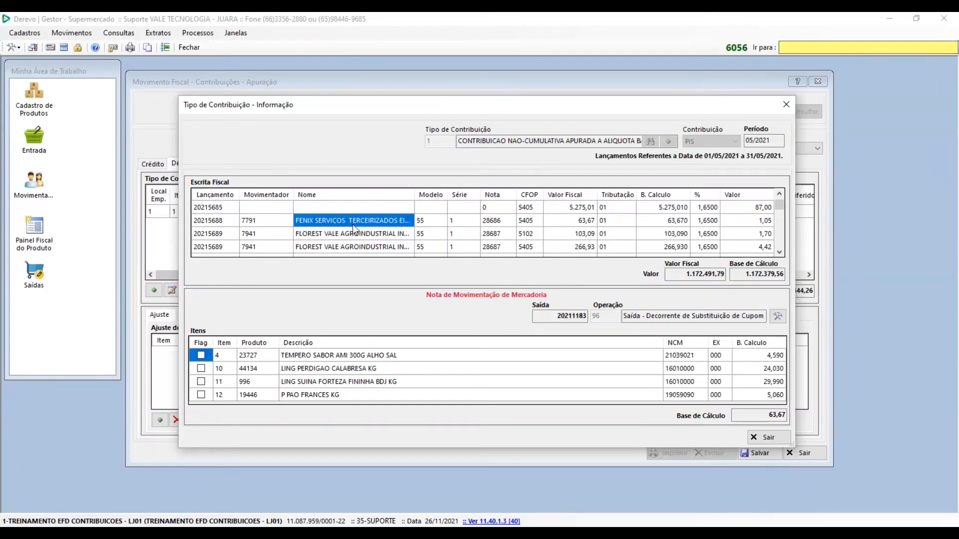
click(778, 319)
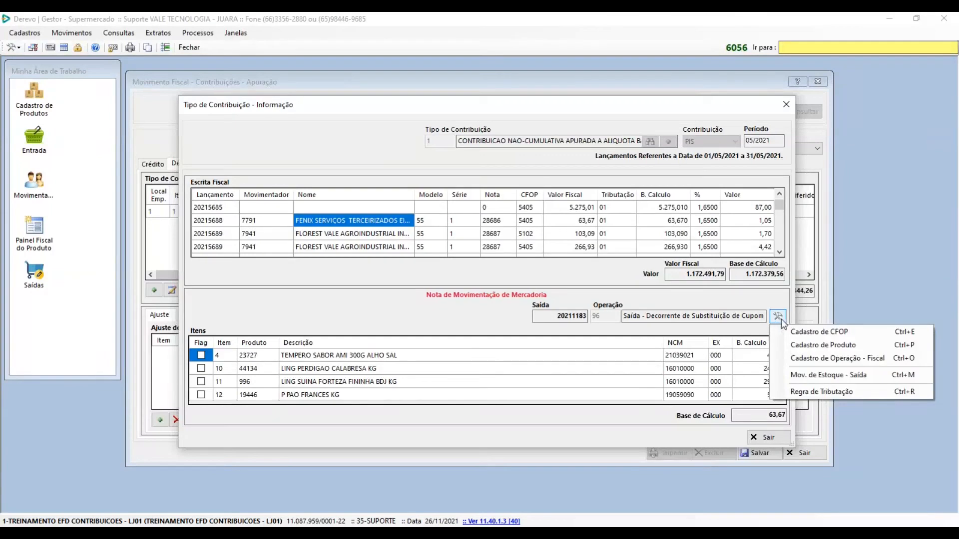
click(825, 334)
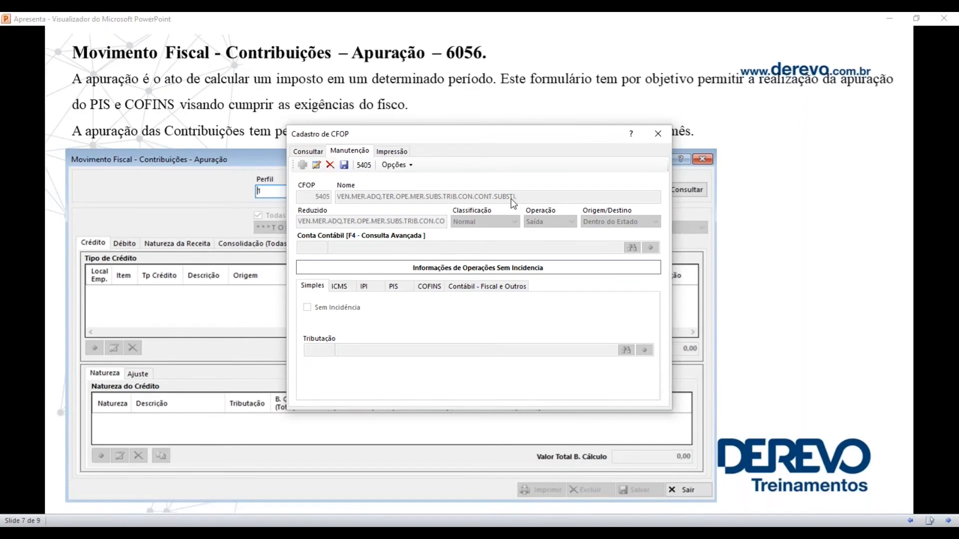
Try marking PIS and COFINS as Sem Incidência for CFOP 5405, close the record without saving and switch back to Derevo
click(316, 164)
click(393, 287)
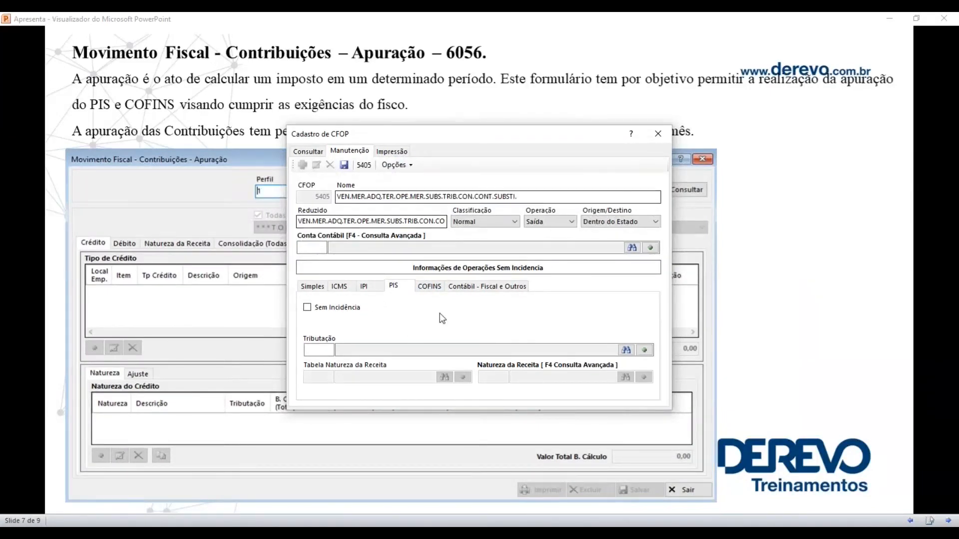
click(340, 306)
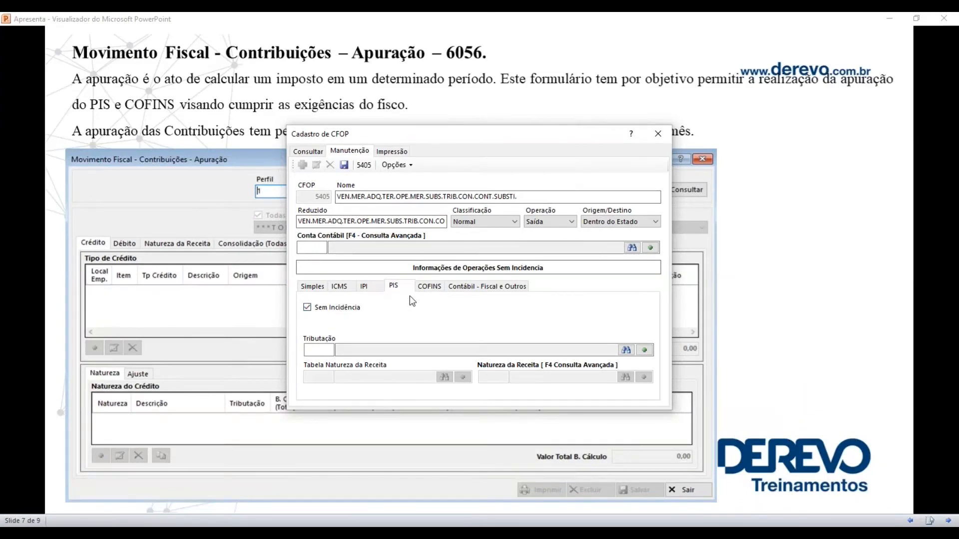
click(431, 290)
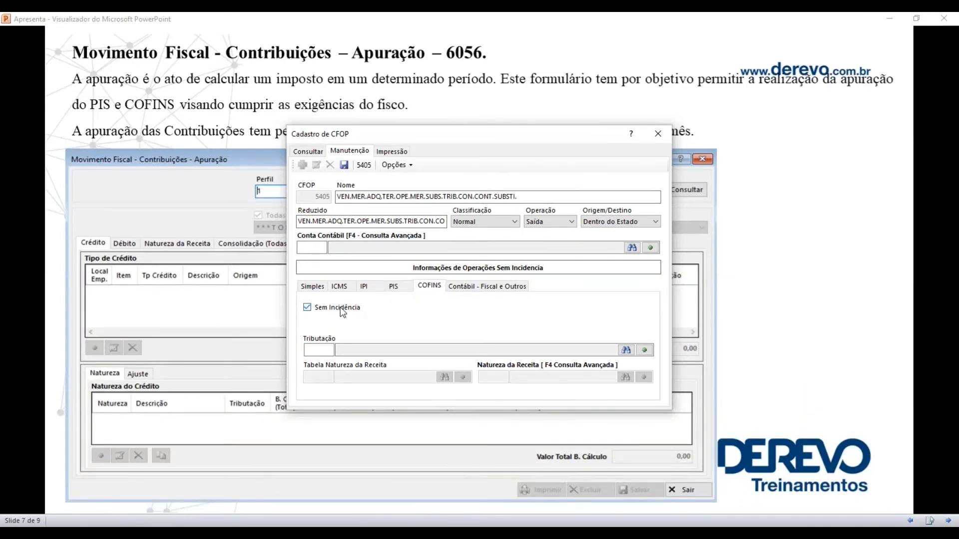
click(402, 288)
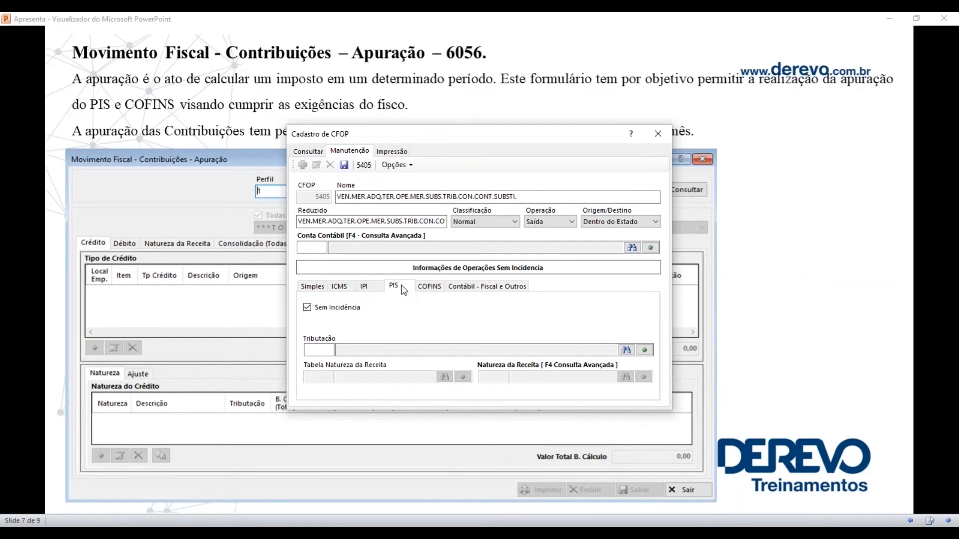
click(659, 133)
click(458, 317)
click(304, 533)
click(310, 502)
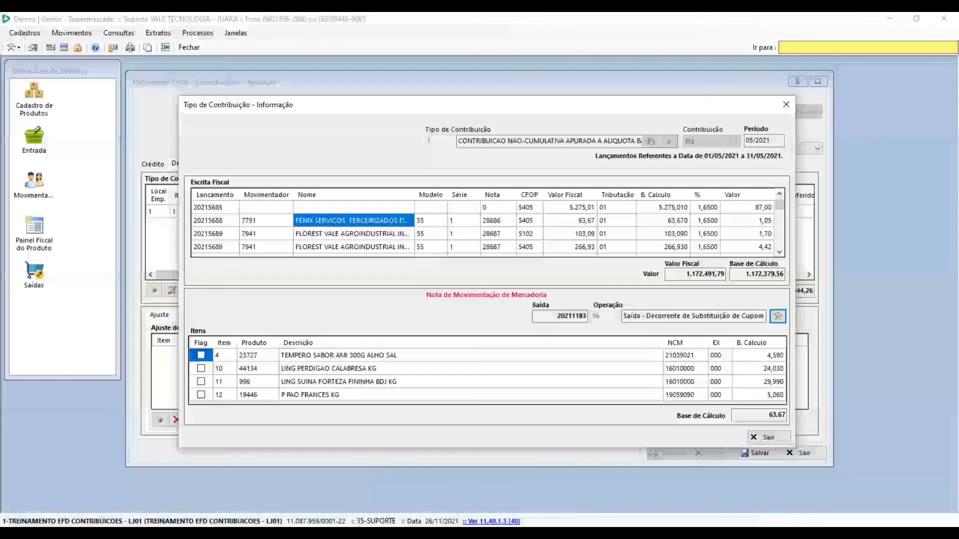
Open the product registration of the invoice item TEMPERO SABOR AMI 300G ALHO SAL and show its Escrita Fiscal data
click(778, 316)
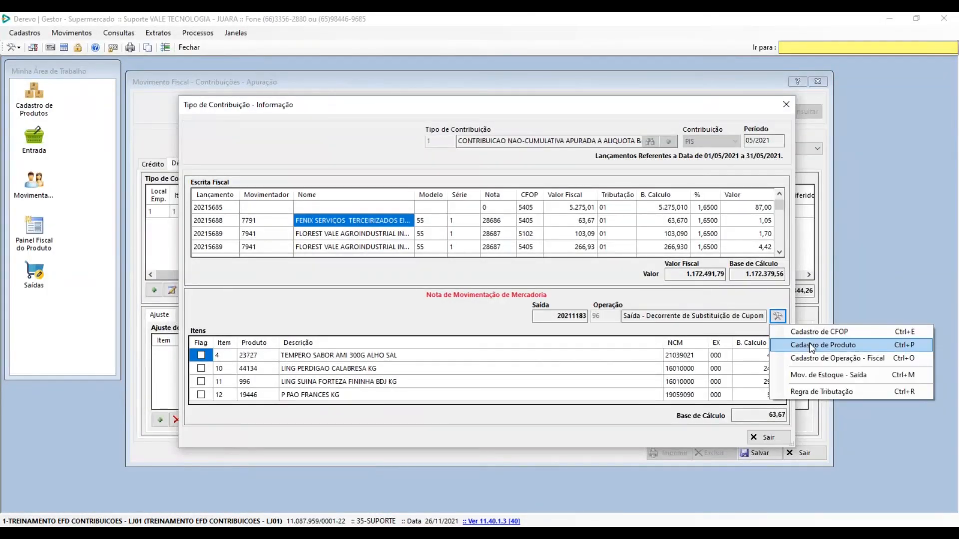
click(337, 218)
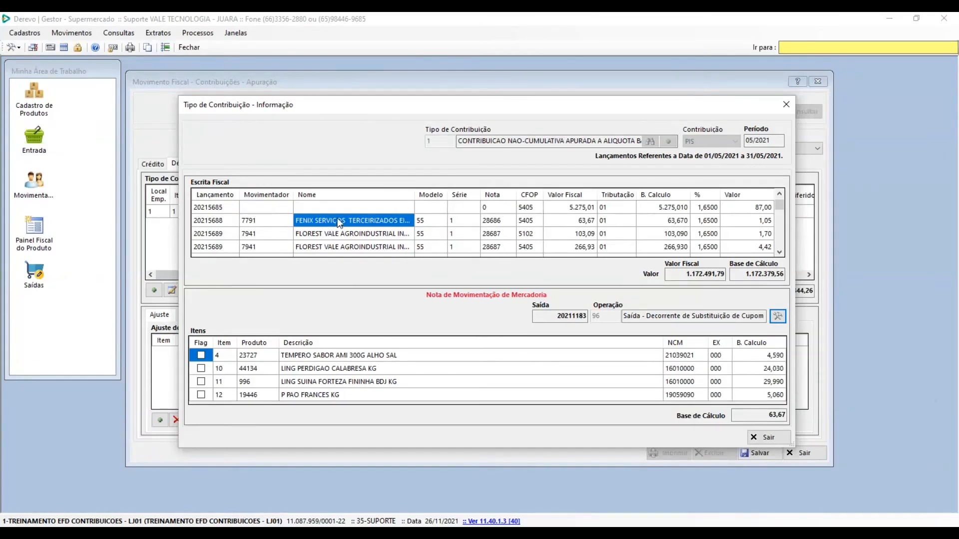
click(316, 355)
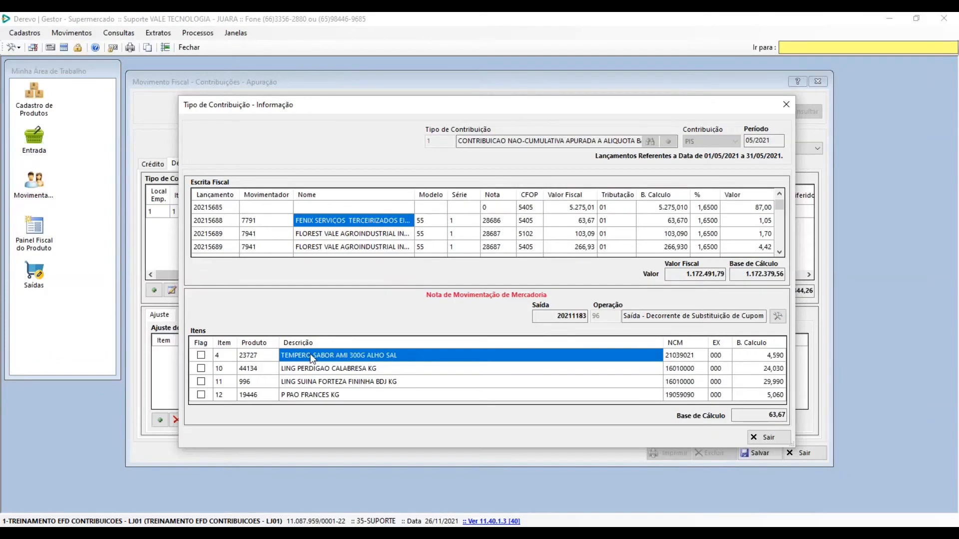
click(781, 316)
click(816, 345)
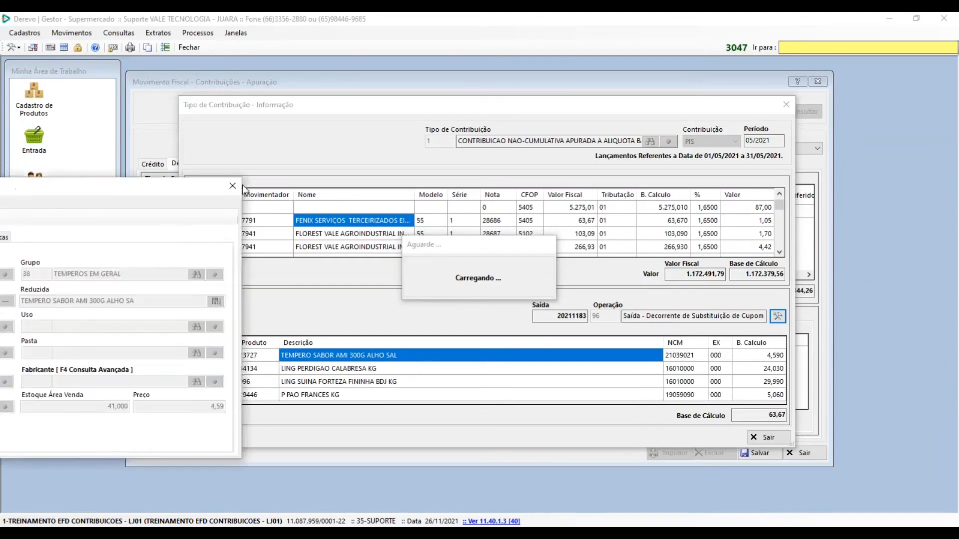
click(289, 192)
click(397, 212)
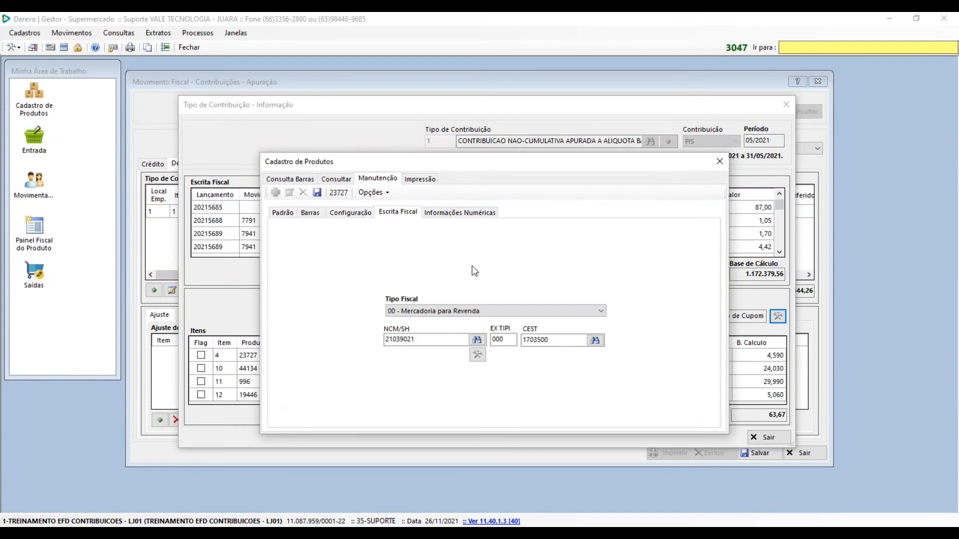
Open the product's taxation information and examine its PIS debit taxation, calculation base and rate
click(477, 355)
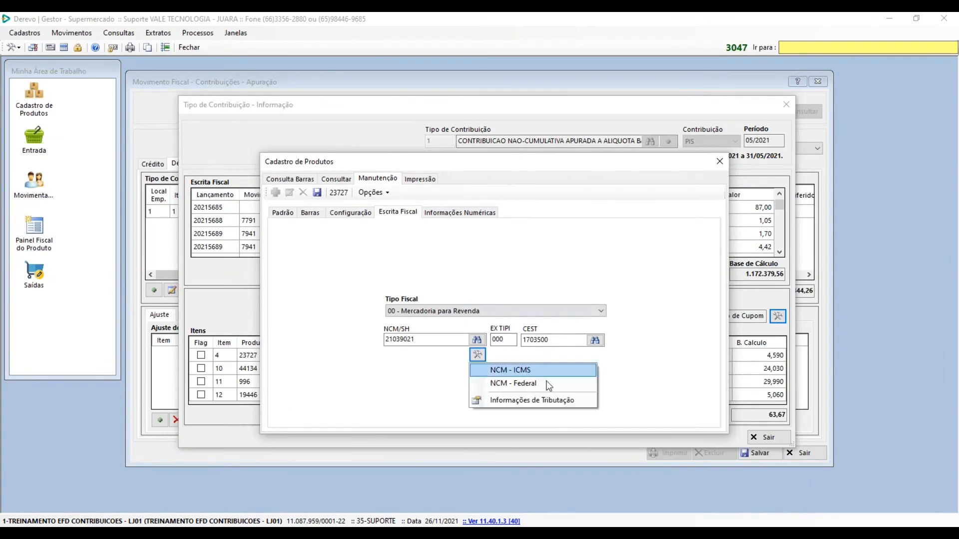
click(526, 401)
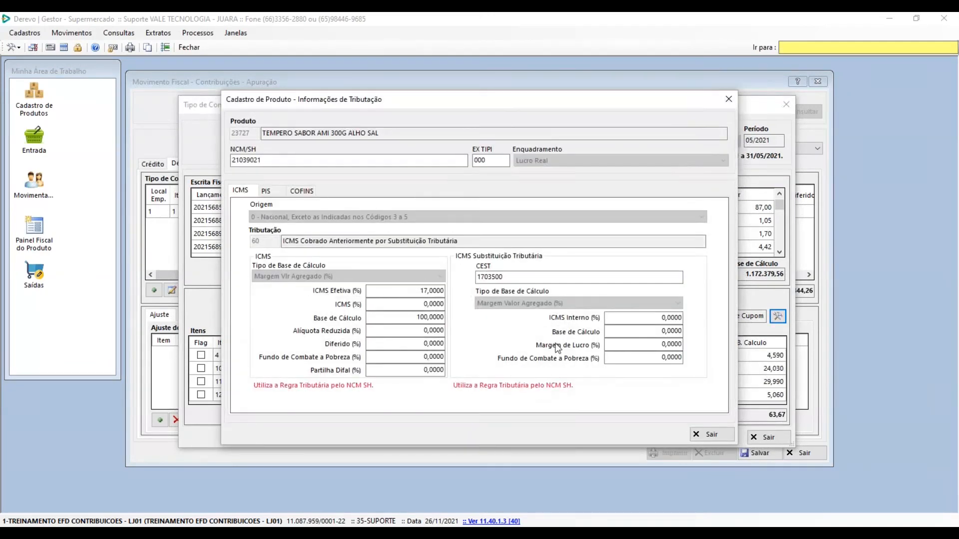
click(266, 192)
click(296, 191)
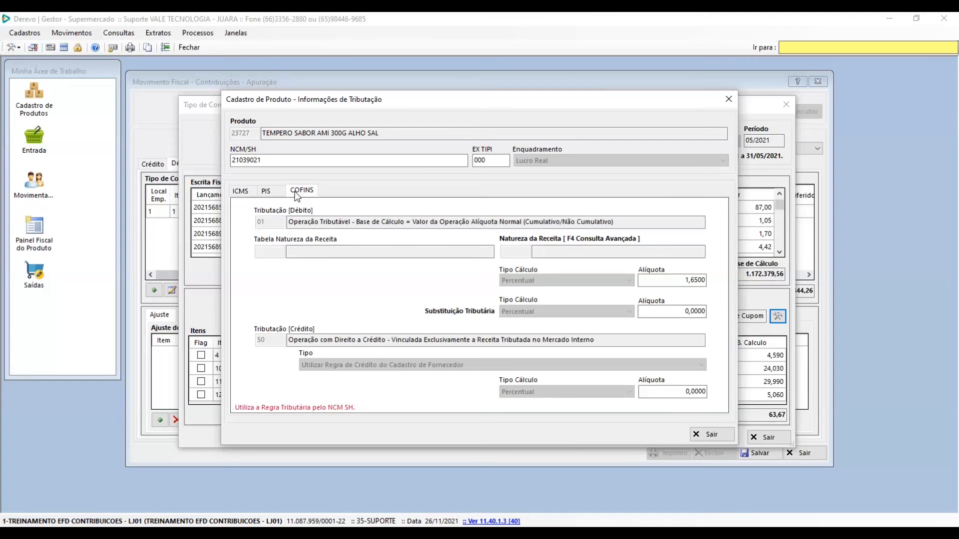
click(272, 191)
drag(289, 224, 312, 224)
click(355, 223)
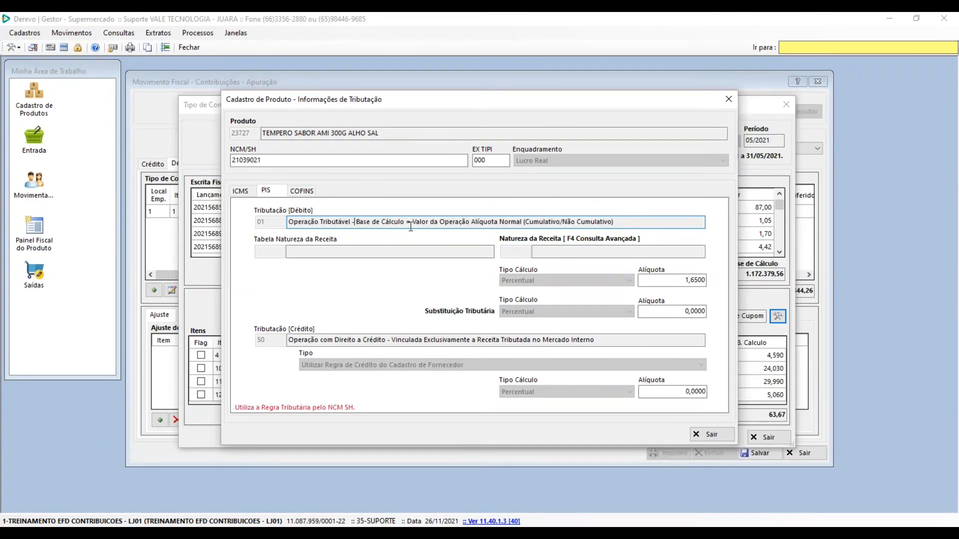
drag(472, 223, 502, 223)
drag(685, 281, 706, 280)
Examine the product's COFINS debit taxation and rate, and close the taxation information
click(303, 191)
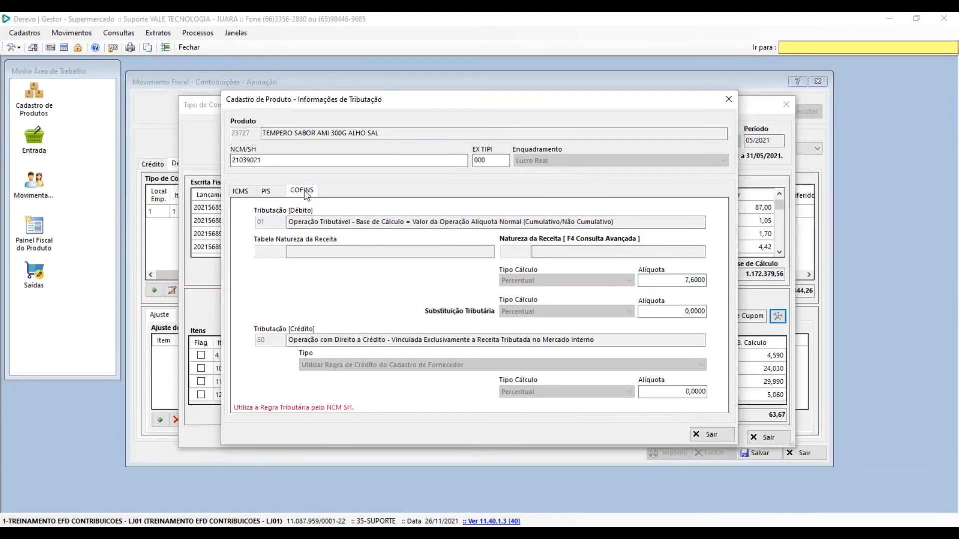
drag(289, 222, 334, 222)
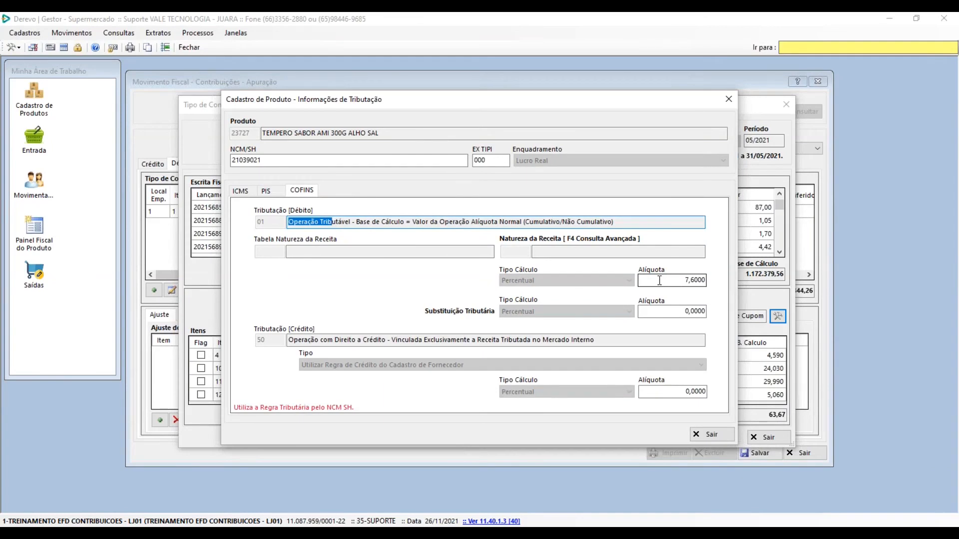
drag(659, 281, 712, 288)
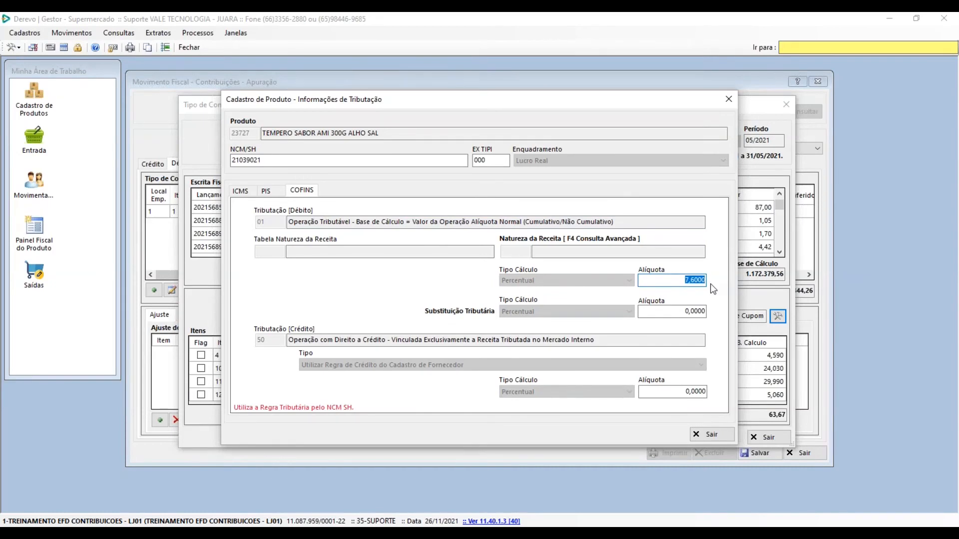
click(725, 98)
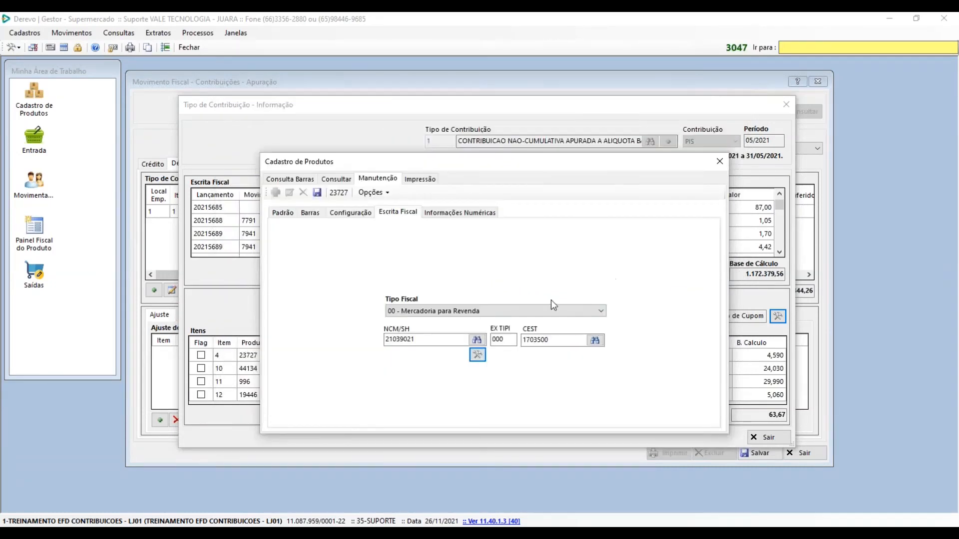
Inspect the federal NCM registration used by the product, and close it together with the product record
click(470, 359)
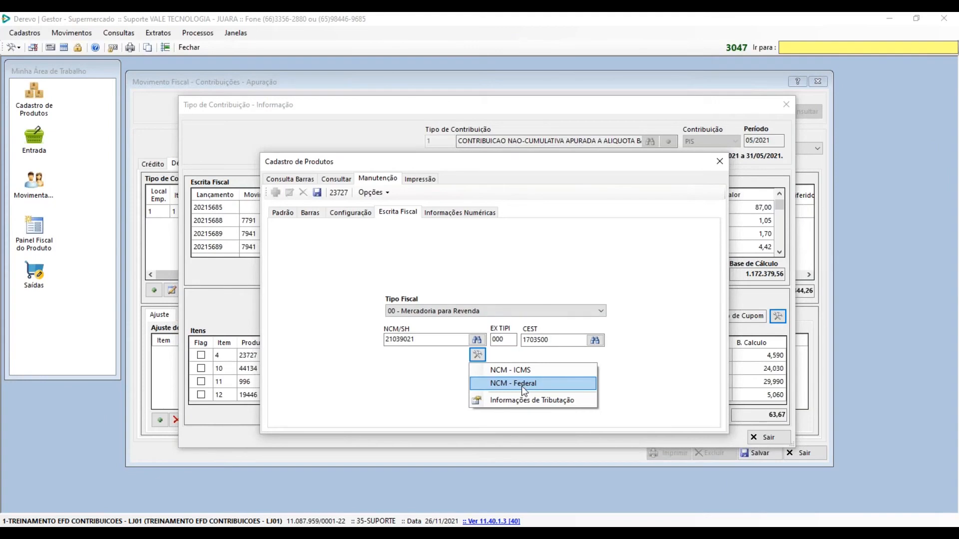
click(522, 387)
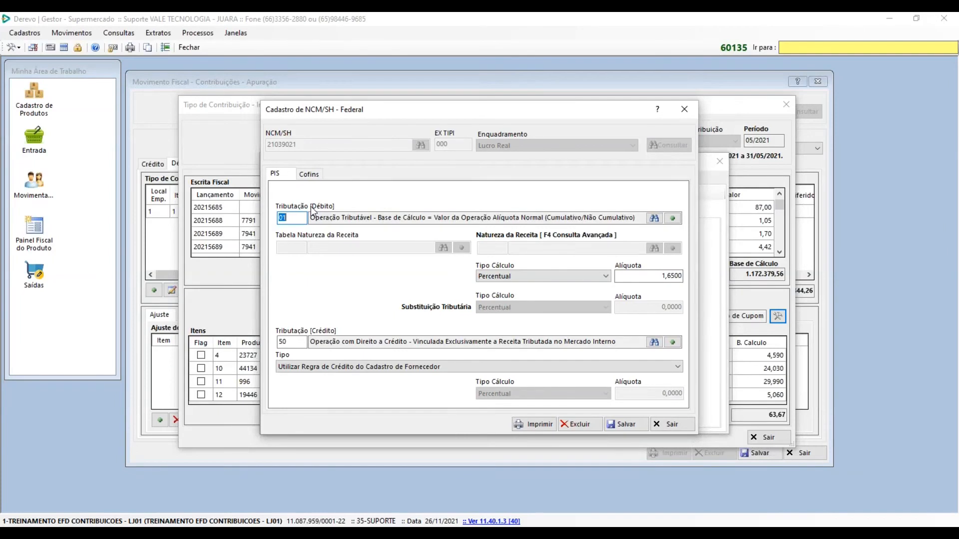
click(680, 111)
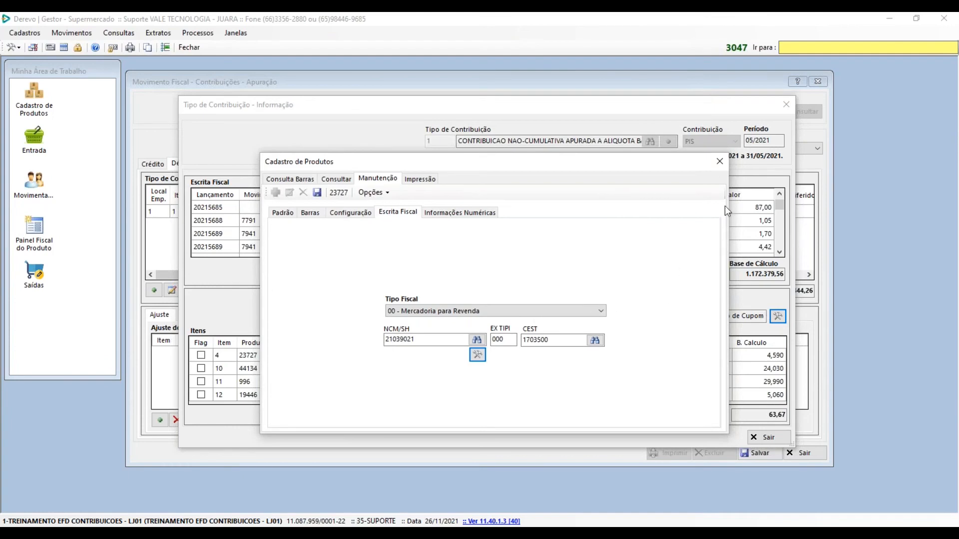
click(719, 161)
Read the description of the stock operation used in the FENIX SERVIÇOS invoice
click(777, 316)
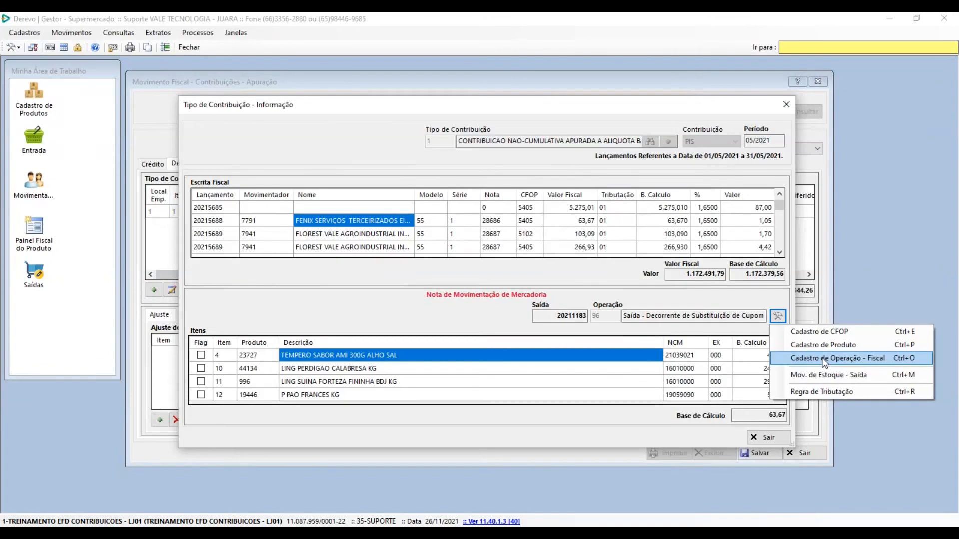
drag(689, 315, 617, 319)
click(636, 317)
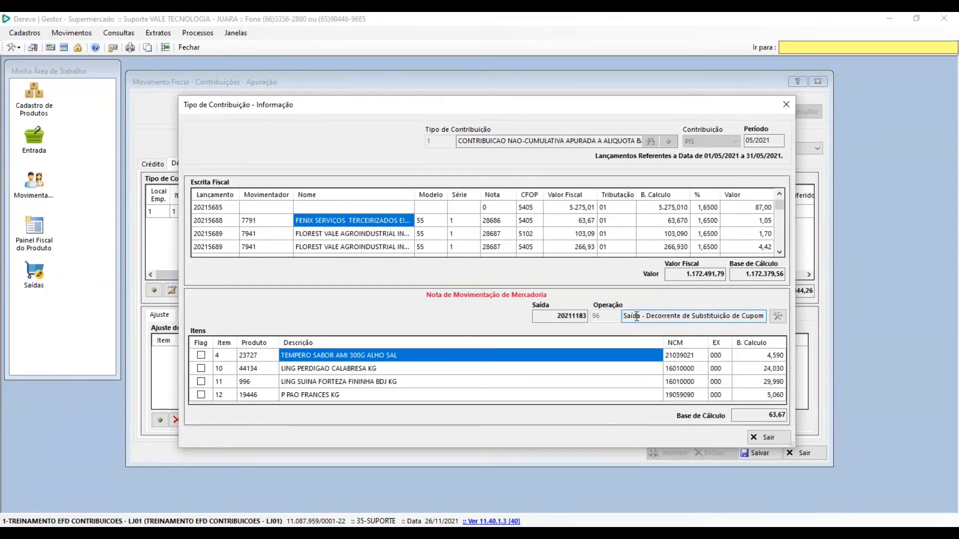
drag(680, 316, 736, 317)
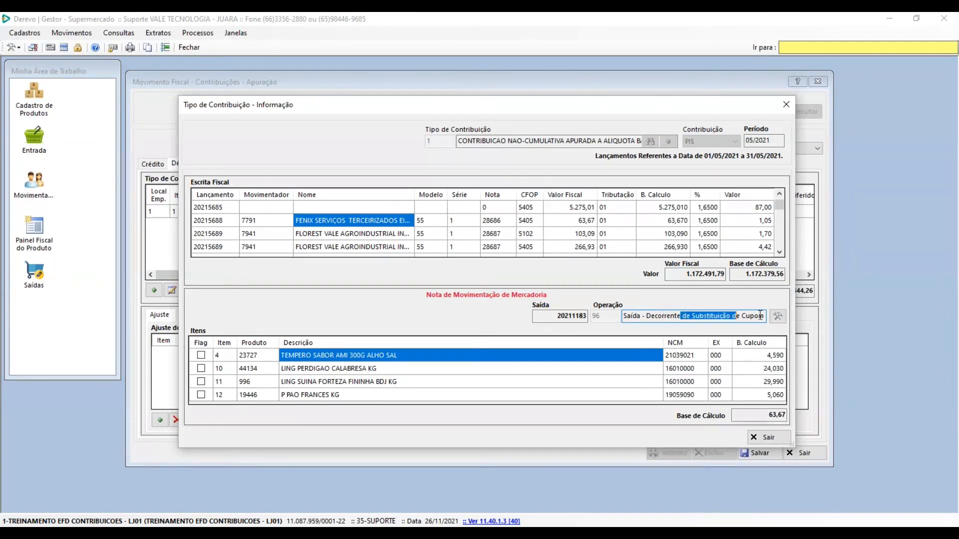
Open the fiscal registration of stock operation 96 and view its tax incidence settings
click(780, 317)
click(828, 358)
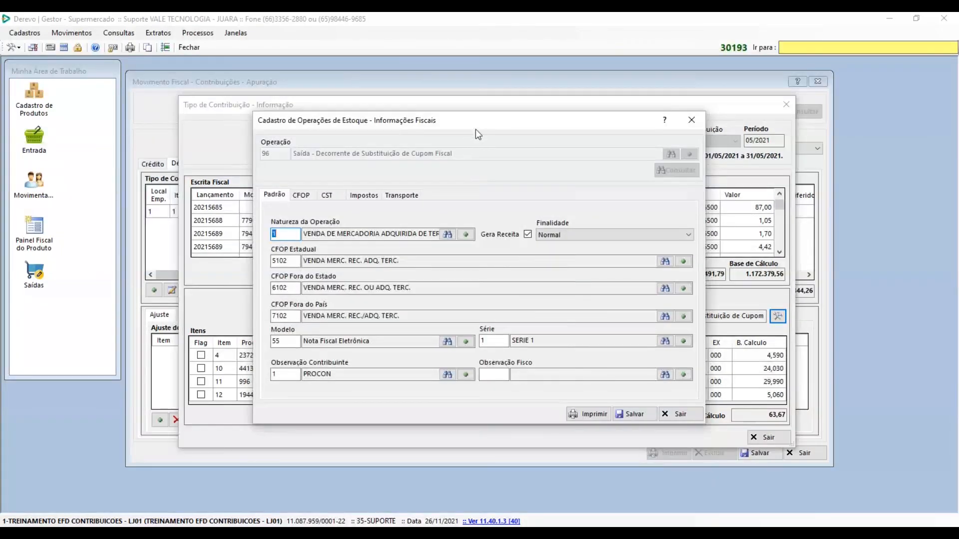
drag(451, 125, 358, 113)
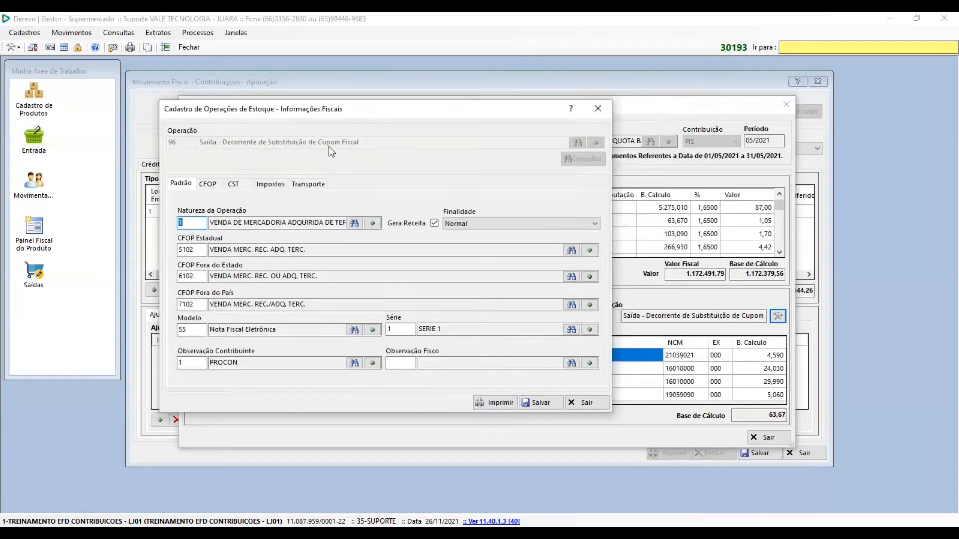
click(272, 185)
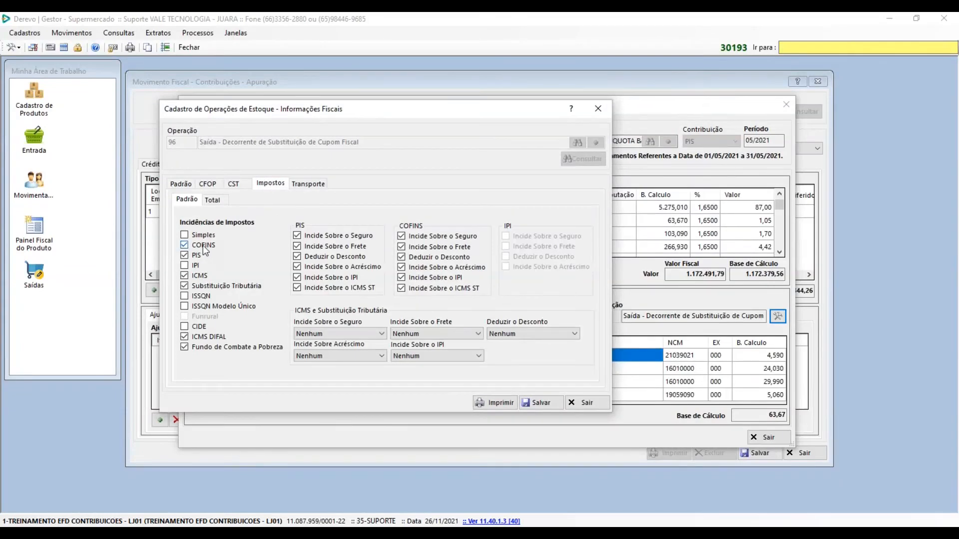
Try removing the COFINS and PIS incidences from operation 96, re-enable both and leave the record without saving
click(202, 245)
click(221, 257)
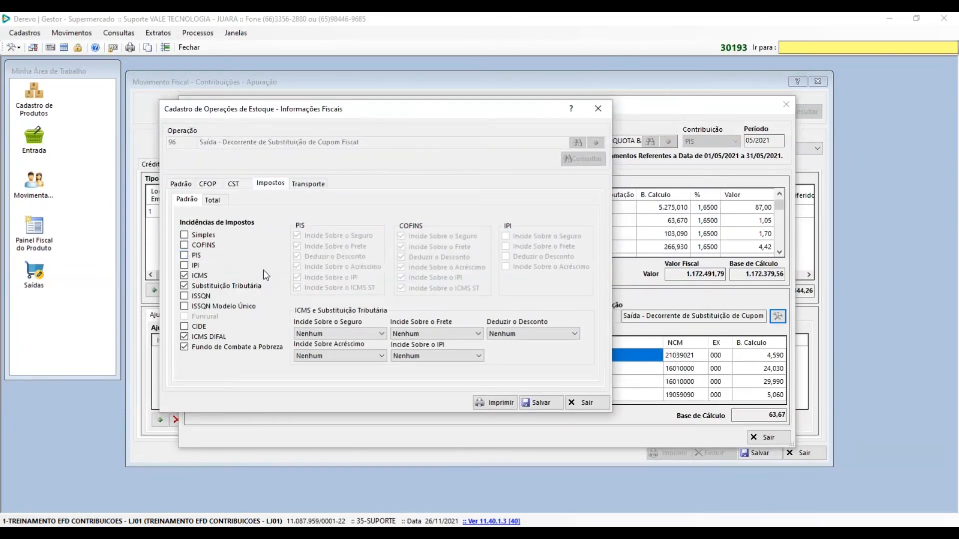
click(206, 245)
click(212, 256)
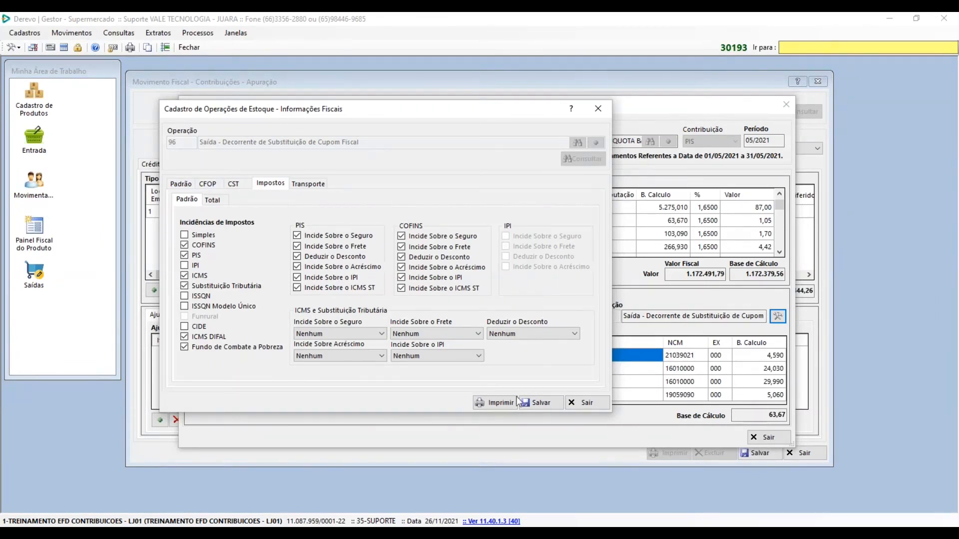
click(589, 406)
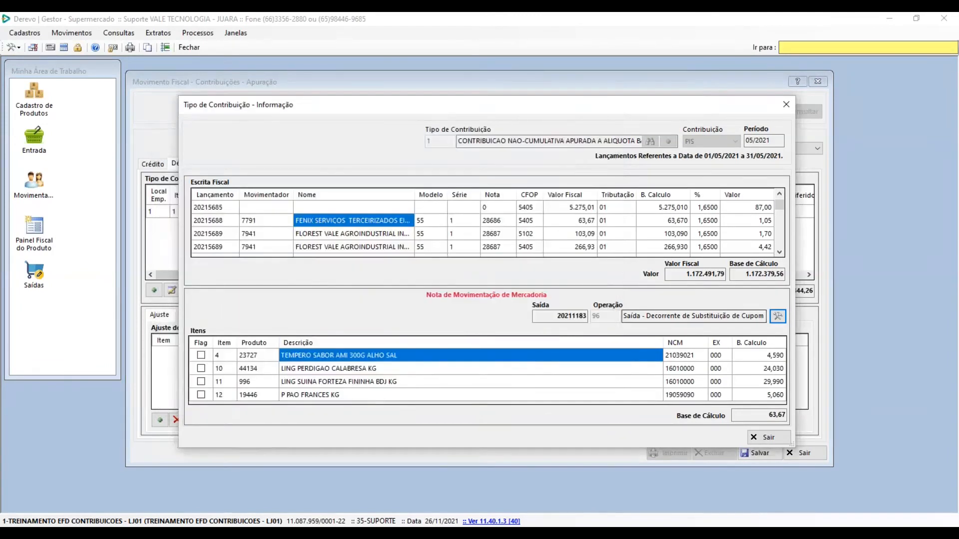
Open the outgoing stock movement behind the FENIX SERVIÇOS invoice, review its details and close it
click(779, 317)
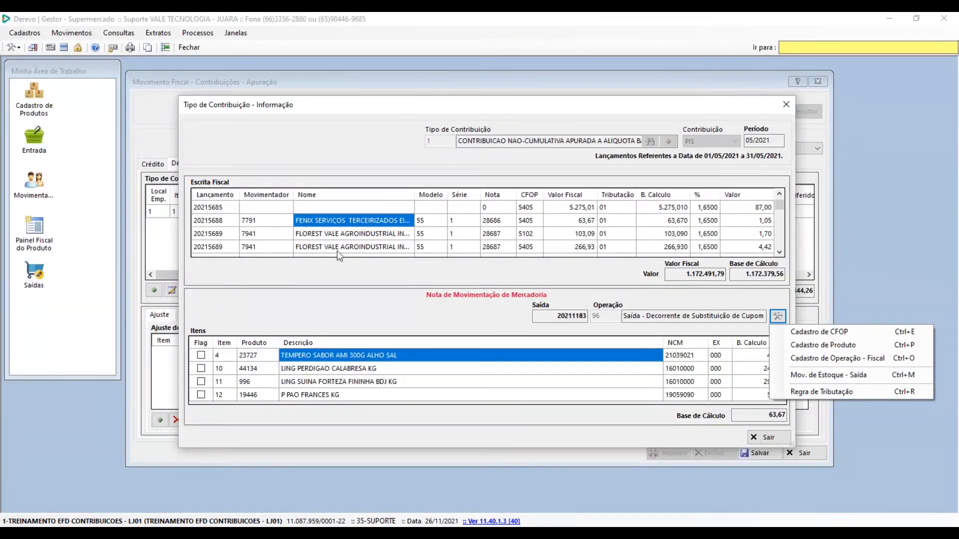
click(326, 220)
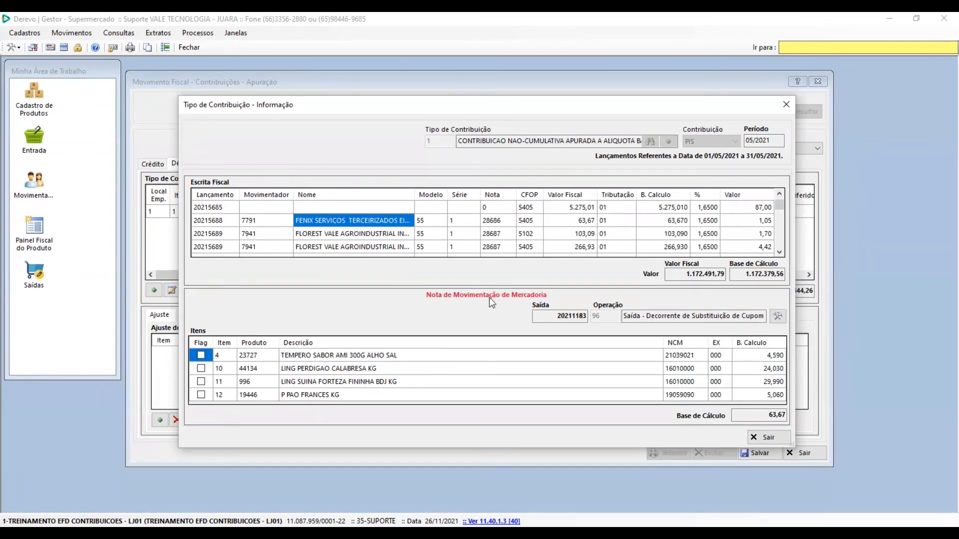
drag(645, 316, 600, 315)
click(776, 315)
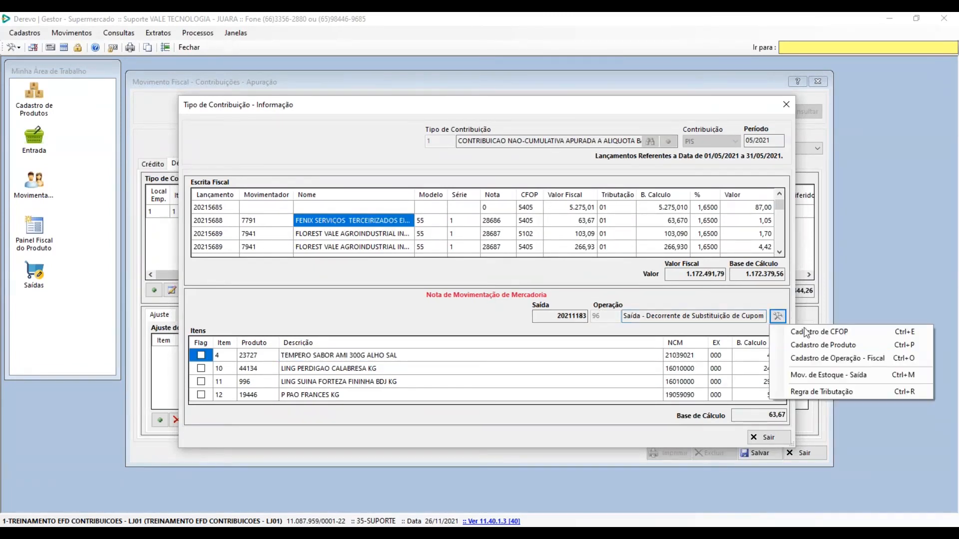
click(822, 379)
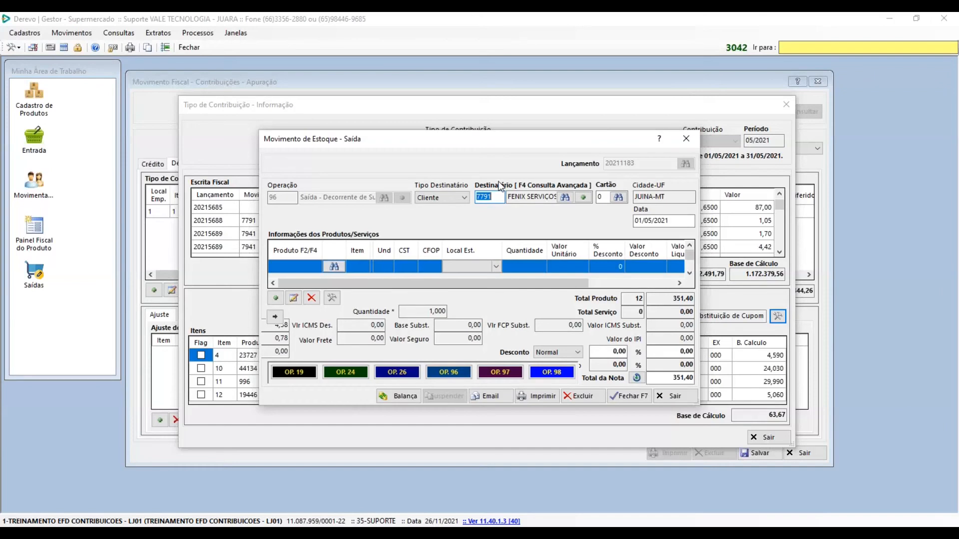
click(686, 140)
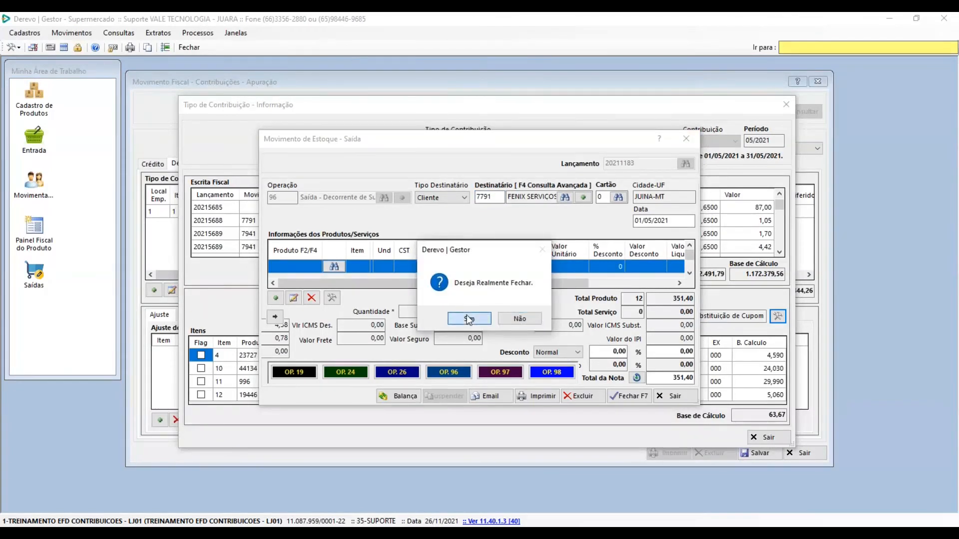
click(466, 314)
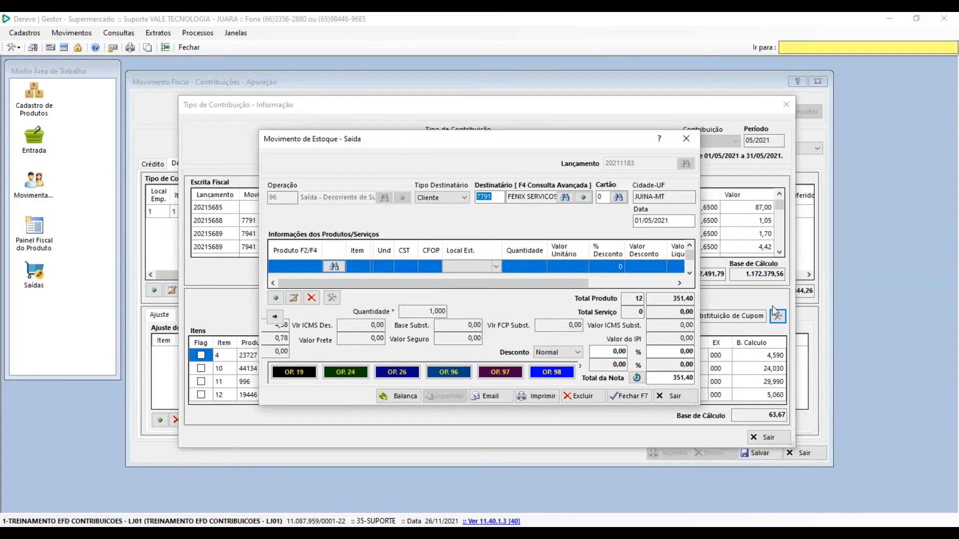
View the outgoing stock tax rule form and its date range for the FENIX SERVIÇOS invoice, and close it without running
click(780, 316)
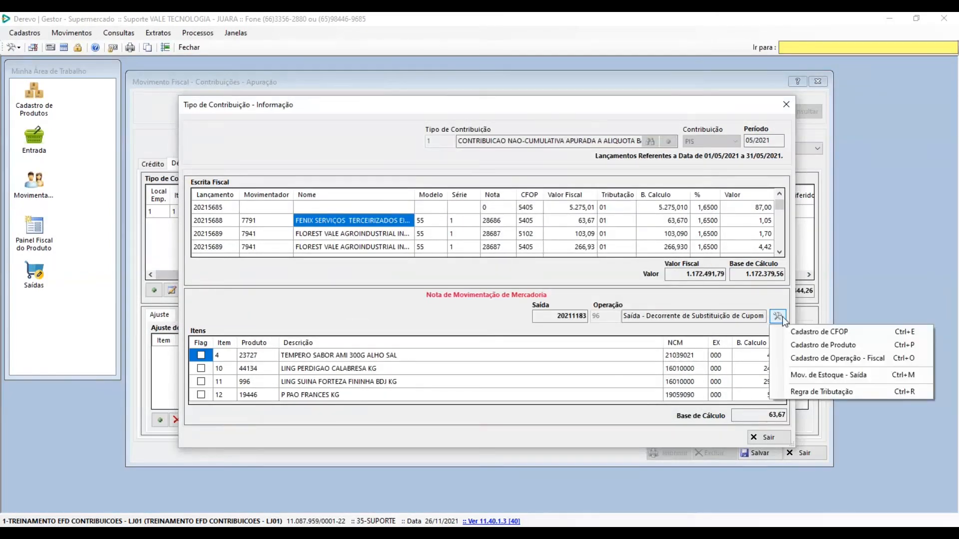
click(862, 392)
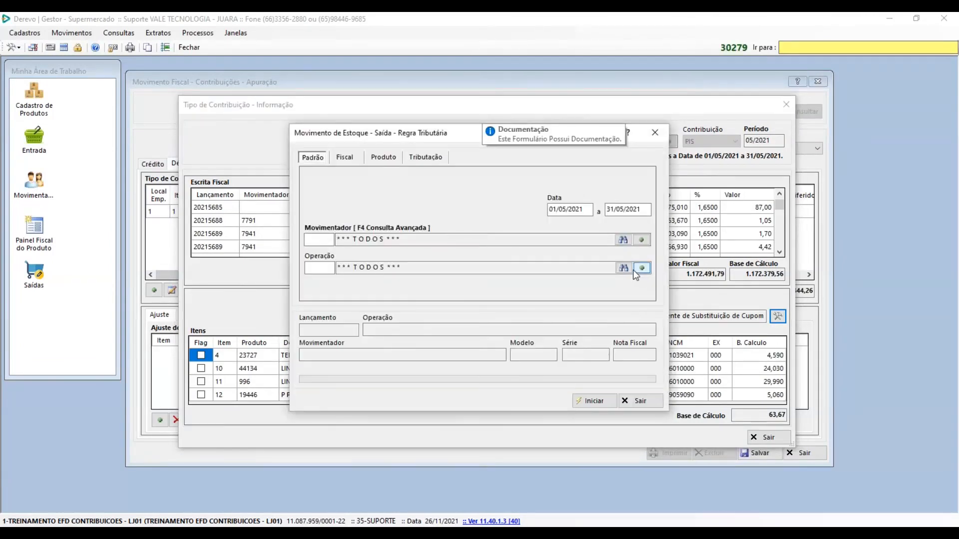
drag(415, 140, 438, 134)
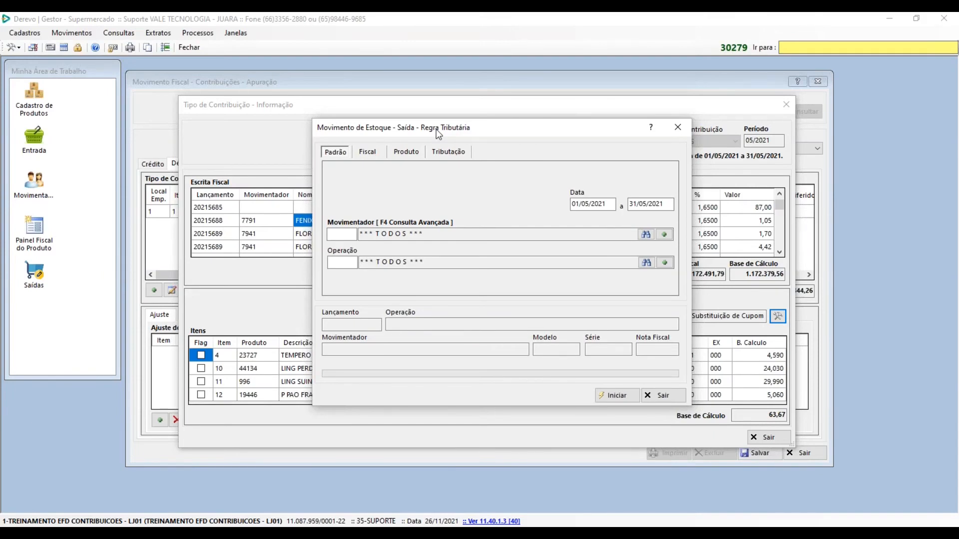
click(608, 205)
click(641, 205)
click(677, 128)
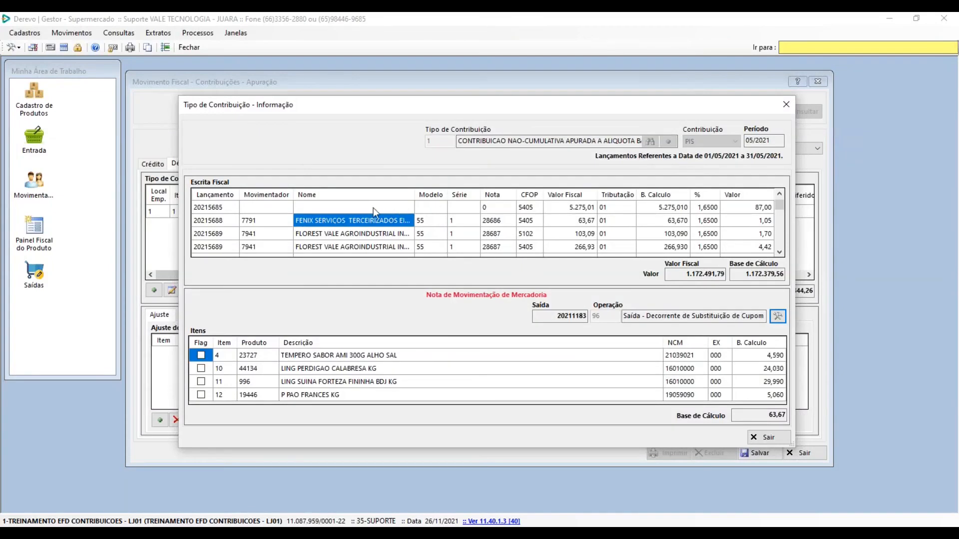
Open the coupon information for the CFOP 5102 coupon entry of 1.514,34, then enlarge and reposition its window
click(407, 210)
scroll(409, 234, up, 1)
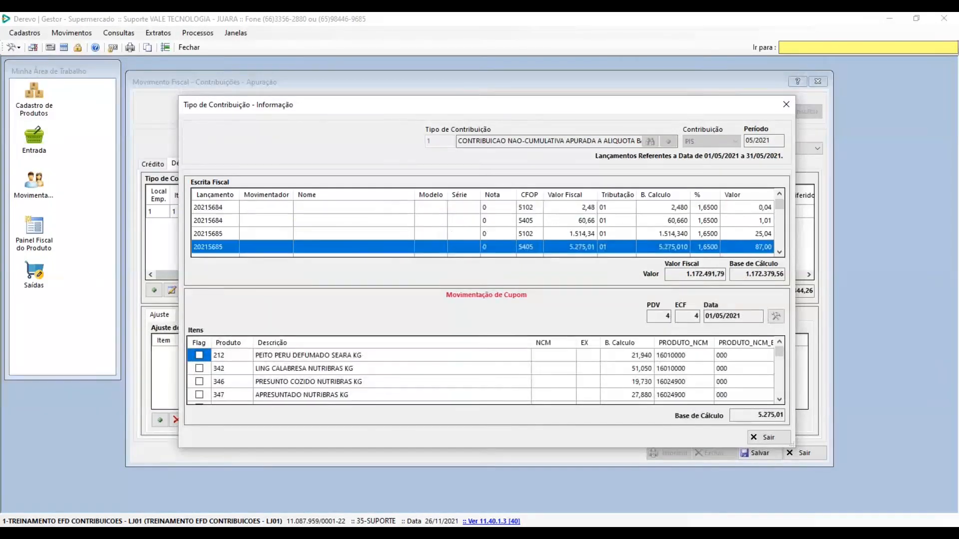
click(392, 234)
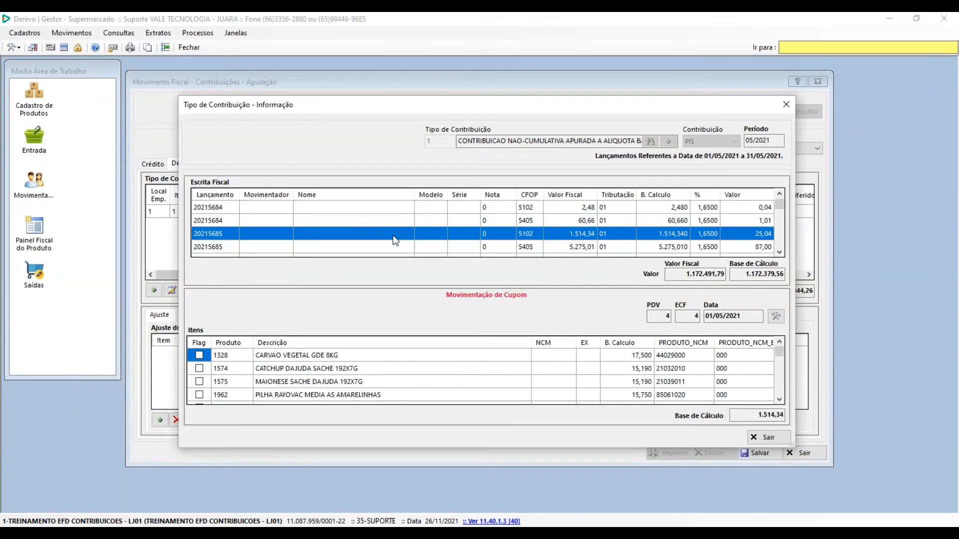
click(775, 315)
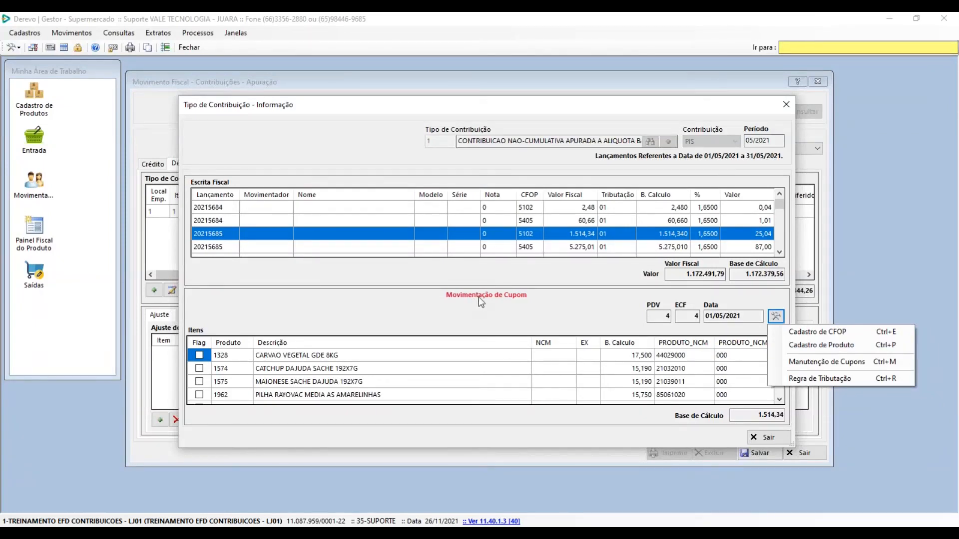
click(859, 364)
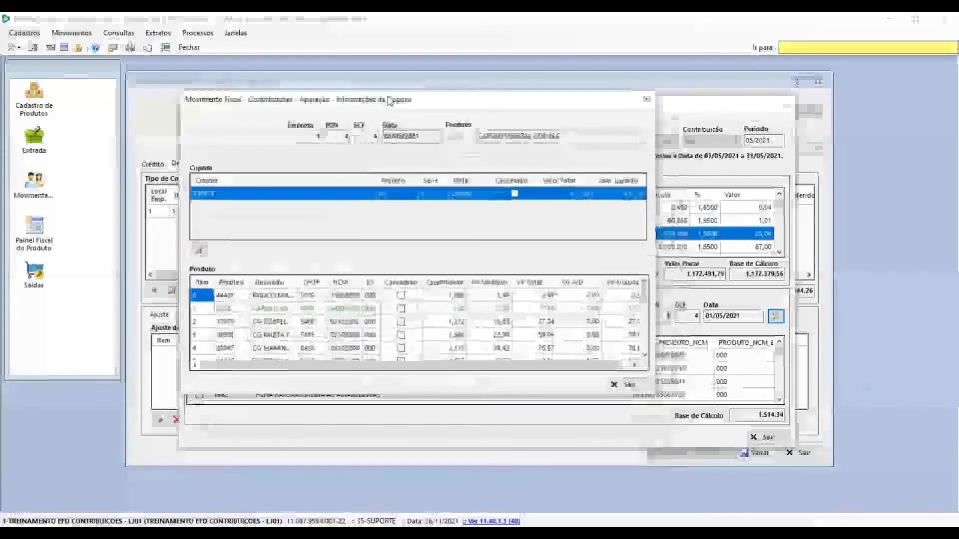
drag(649, 388, 707, 420)
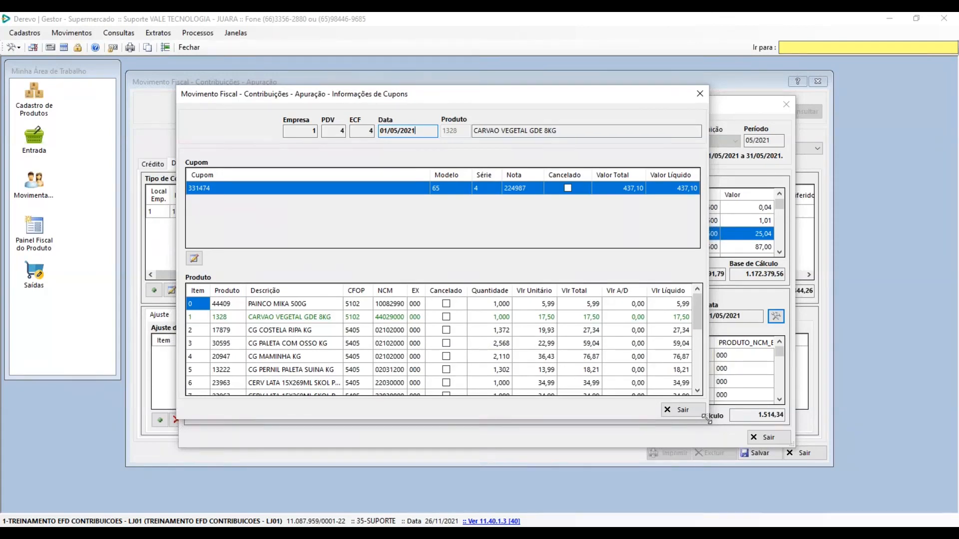
drag(507, 95, 629, 91)
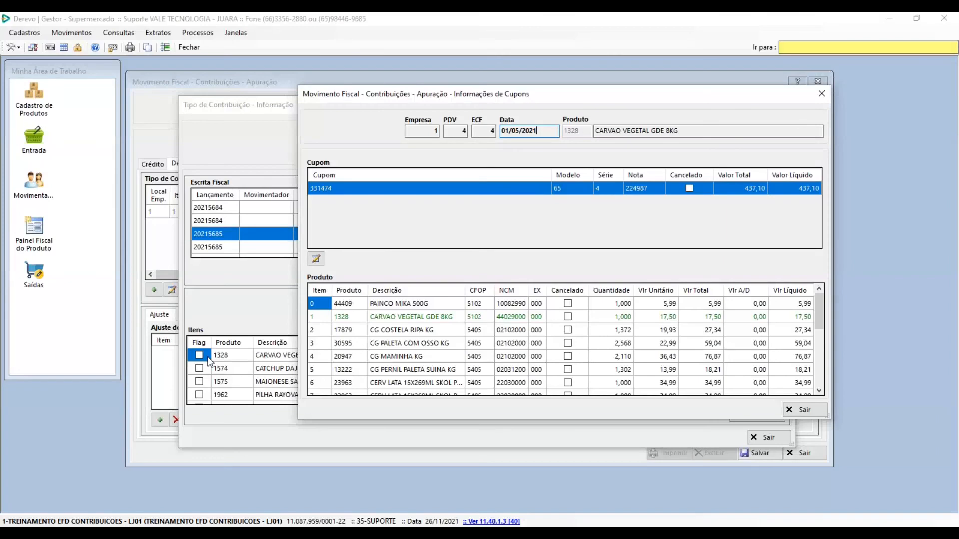
Examine the coupon's item list, its CARVAO VEGETAL GDE 8KG line and the coupon row
click(409, 319)
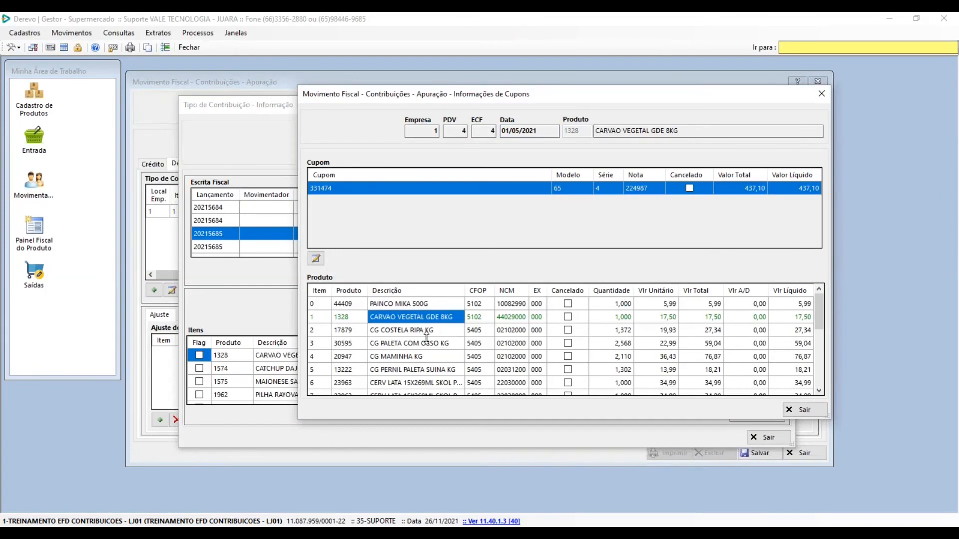
click(423, 334)
scroll(420, 332, down, 5)
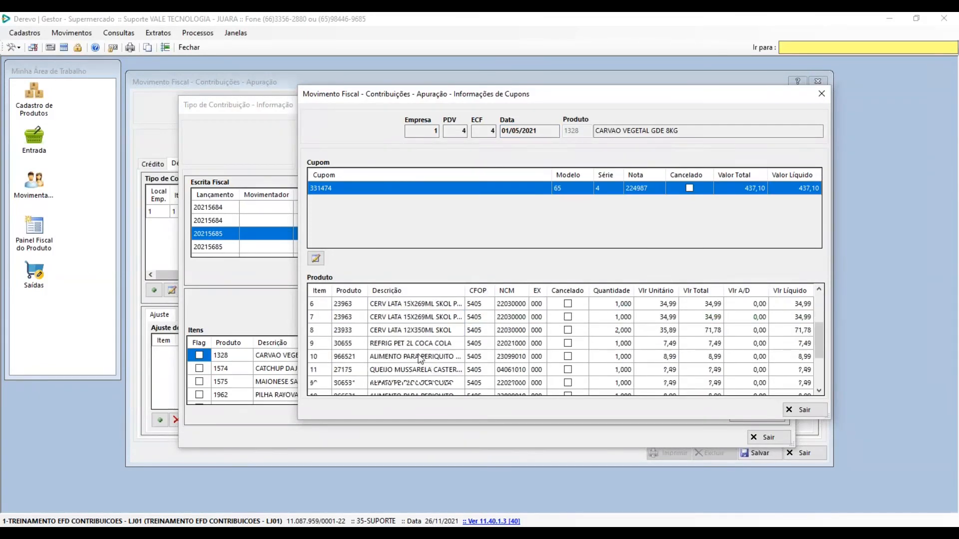
scroll(409, 324, up, 5)
click(407, 319)
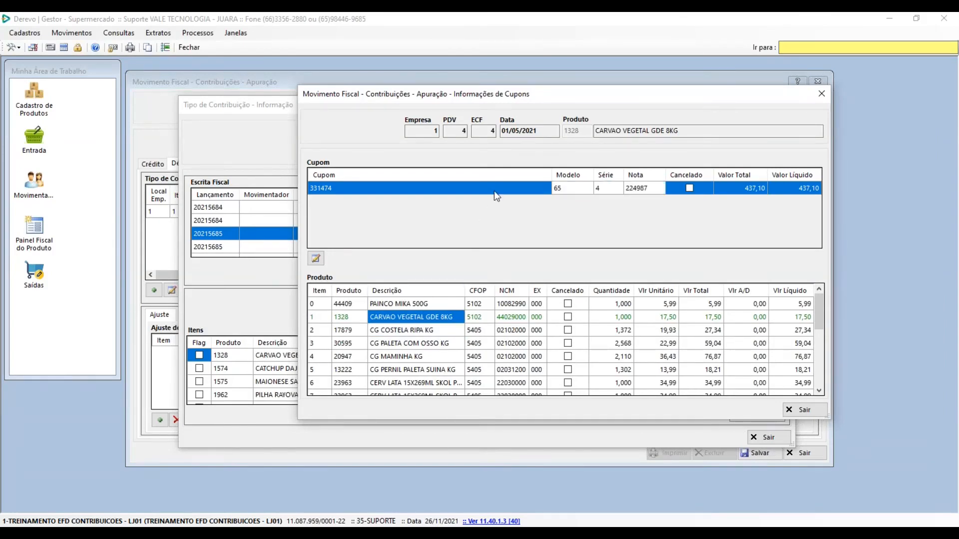
click(529, 190)
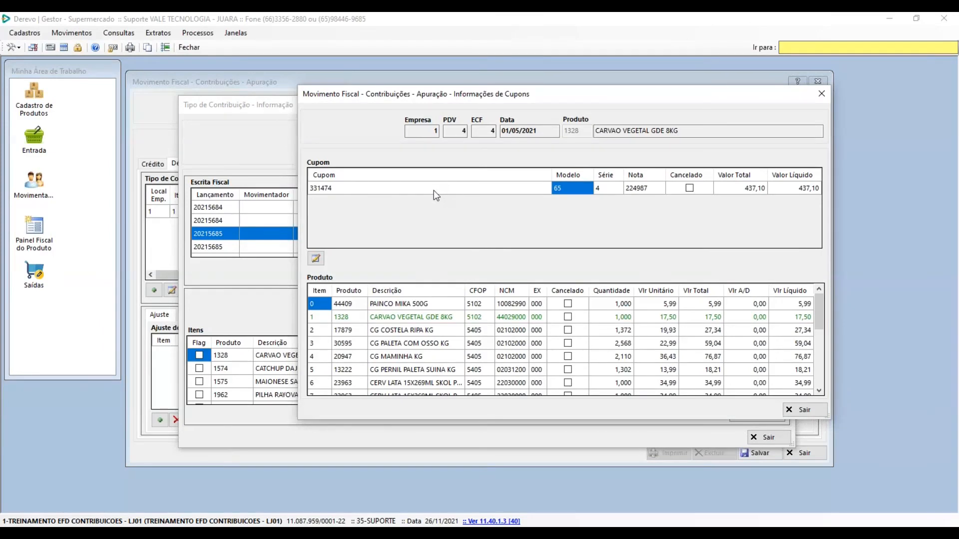
Check the company, PDV, ECF, date and product fields that filter the coupon information
click(416, 133)
key(Tab)
key(Tab)
key(Tab)
drag(681, 133, 614, 131)
click(620, 132)
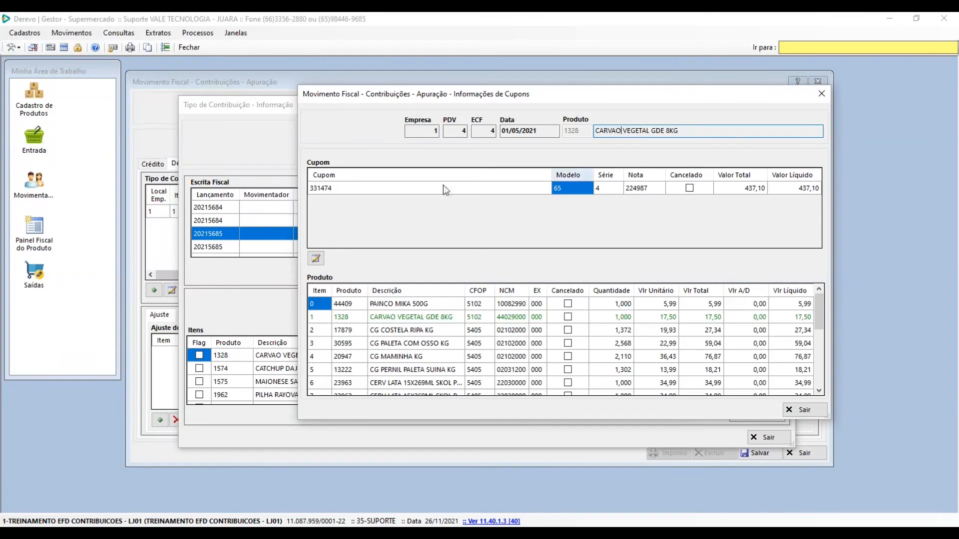
Open the maintenance record of the coupon, enlarge it to view its items, and close it
click(318, 261)
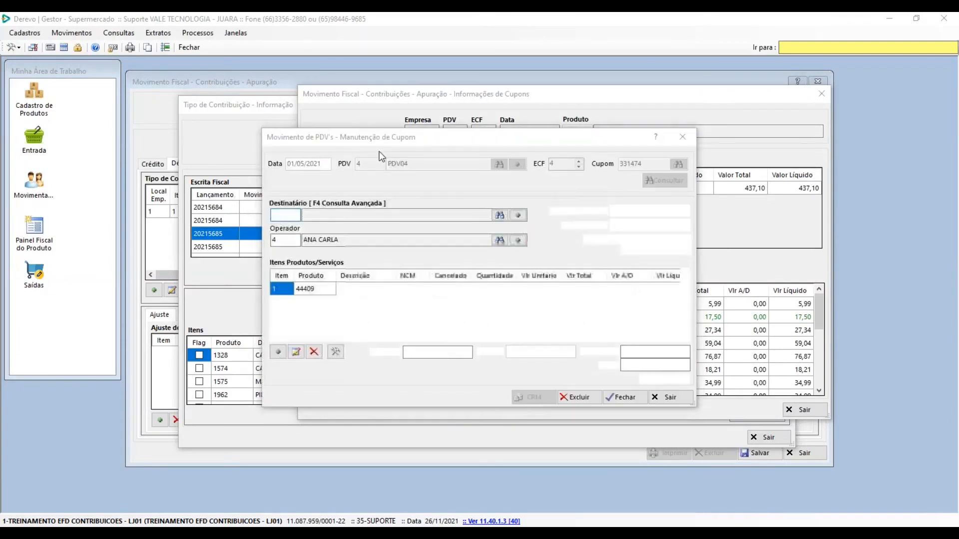
click(569, 319)
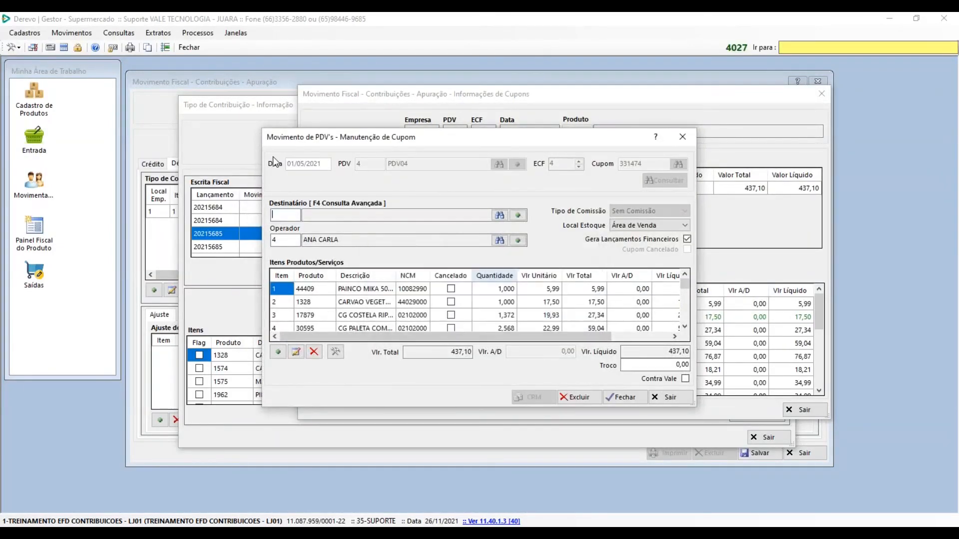
drag(262, 128, 170, 72)
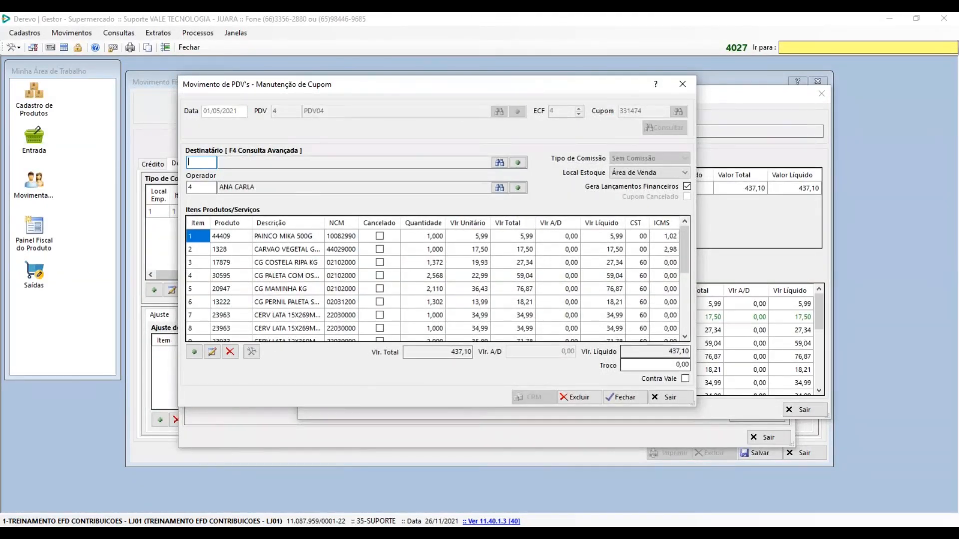
click(668, 397)
click(461, 320)
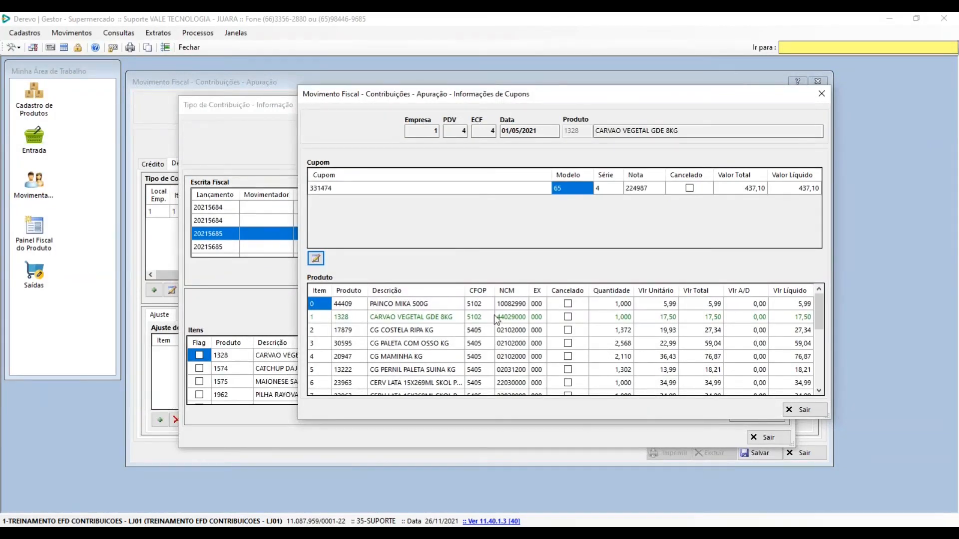
Close the coupon information and compare the CFOP 5405 coupon entry of 60,66 with the FLOREST VALE CFOP 5102 invoice
click(800, 410)
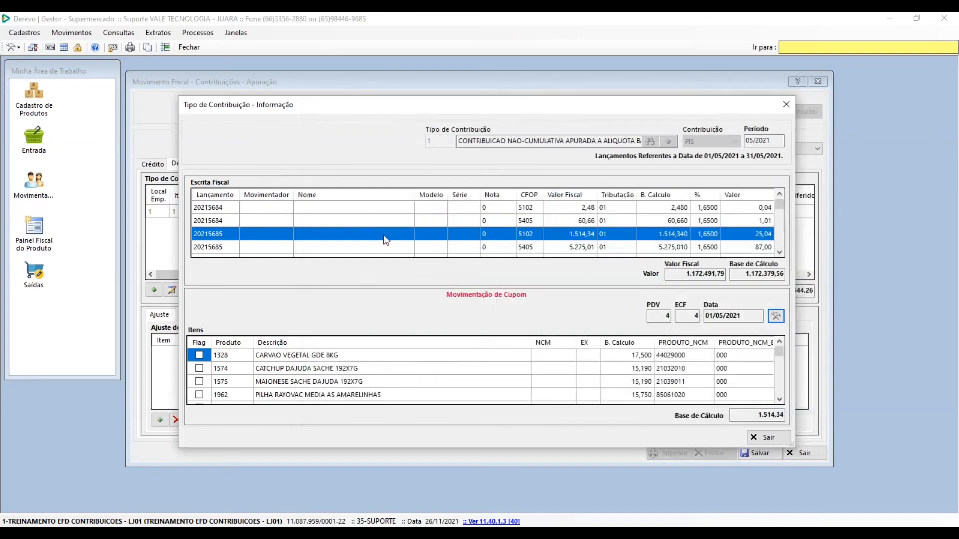
click(360, 225)
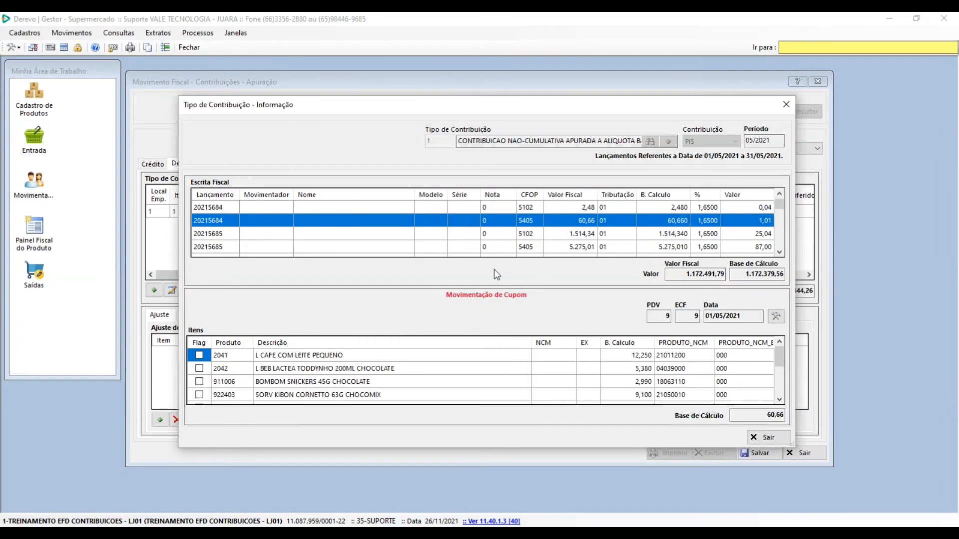
scroll(328, 224, down, 1)
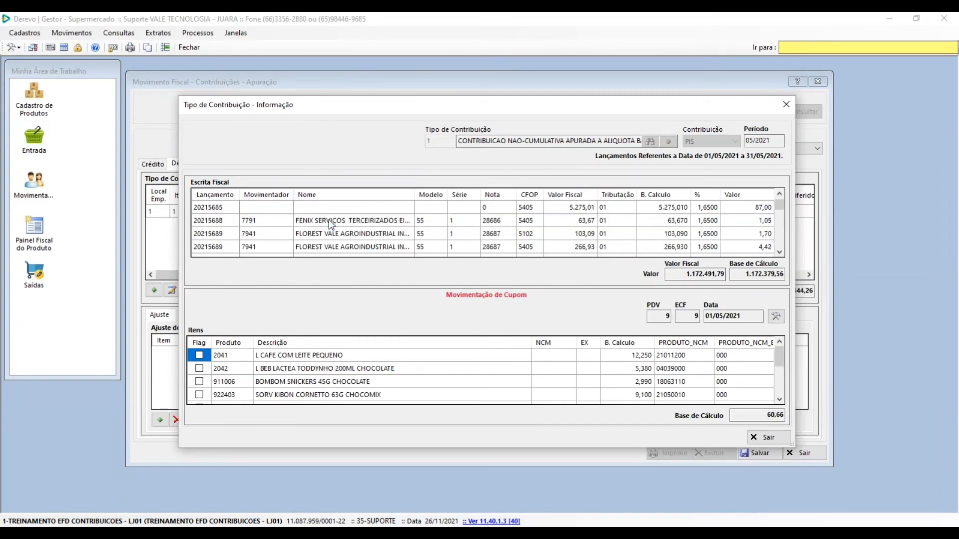
click(347, 235)
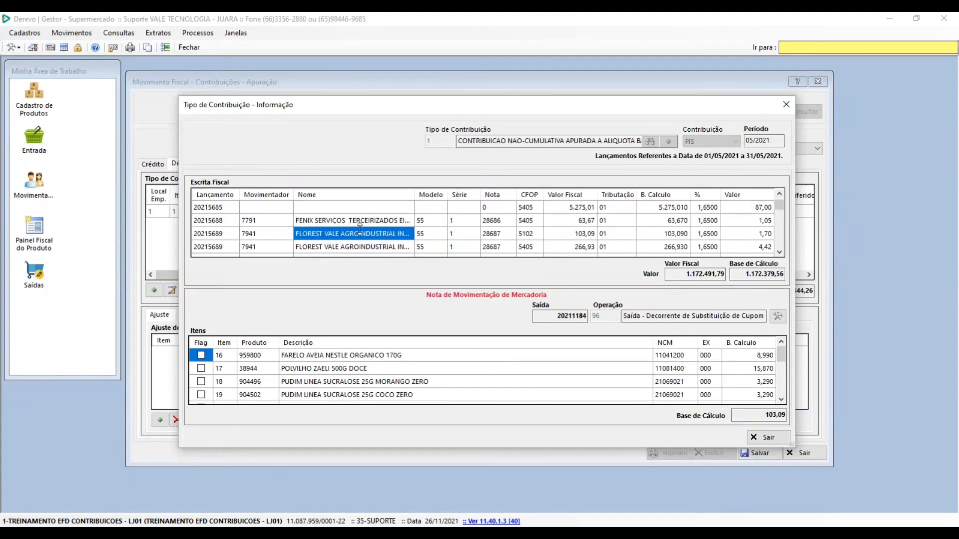
View the coupon tax rule form for the CFOP 5405 coupon entry of 5.275,01, close it and browse the fiscal entries
click(356, 208)
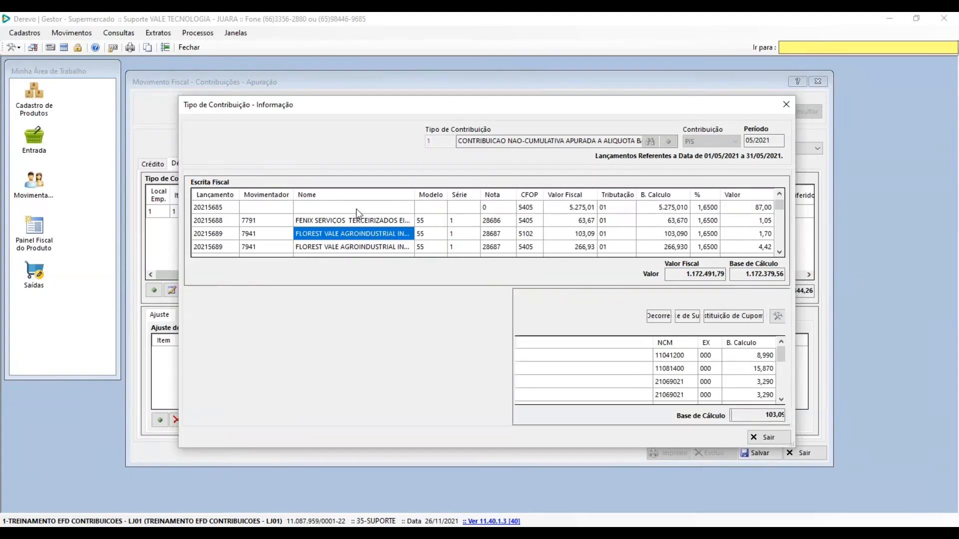
click(776, 316)
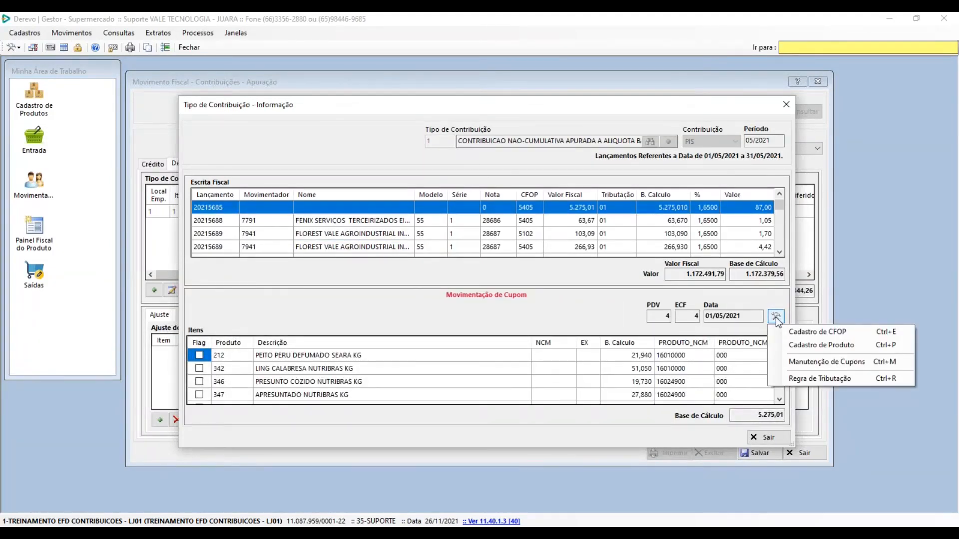
click(831, 380)
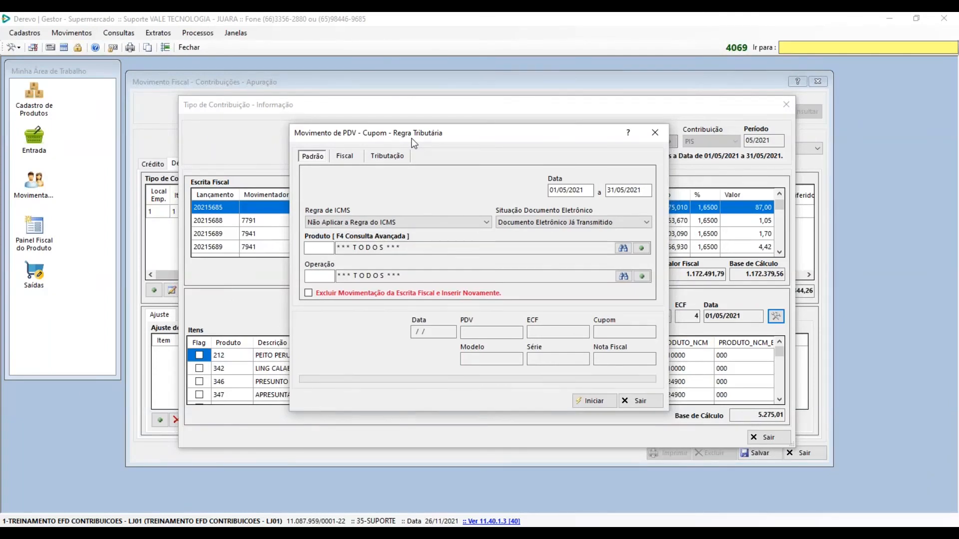
click(655, 134)
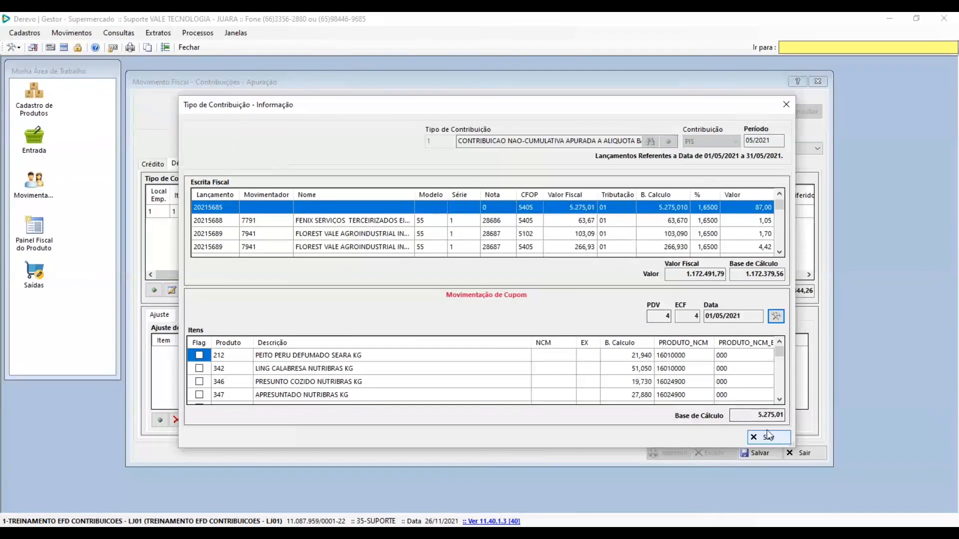
scroll(567, 249, up, 3)
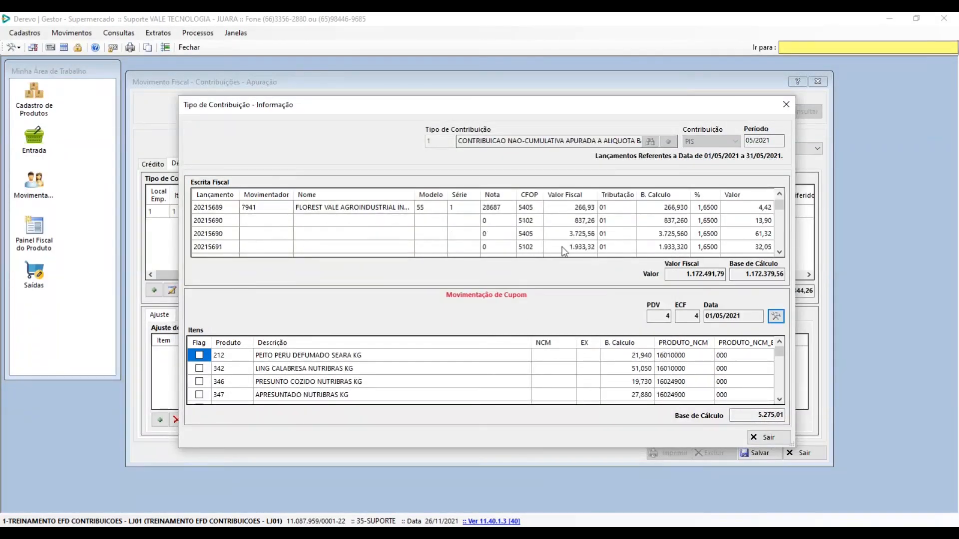
scroll(702, 250, up, 1)
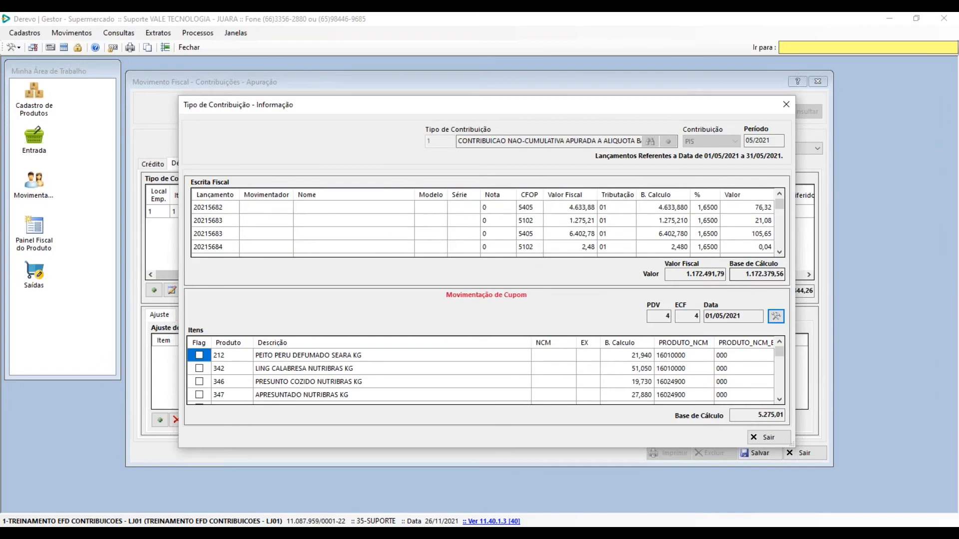
View the coupon's registration shortcuts and check the rate and product NCM codes of the CFOP 5405 entry of 4.633,88
click(774, 316)
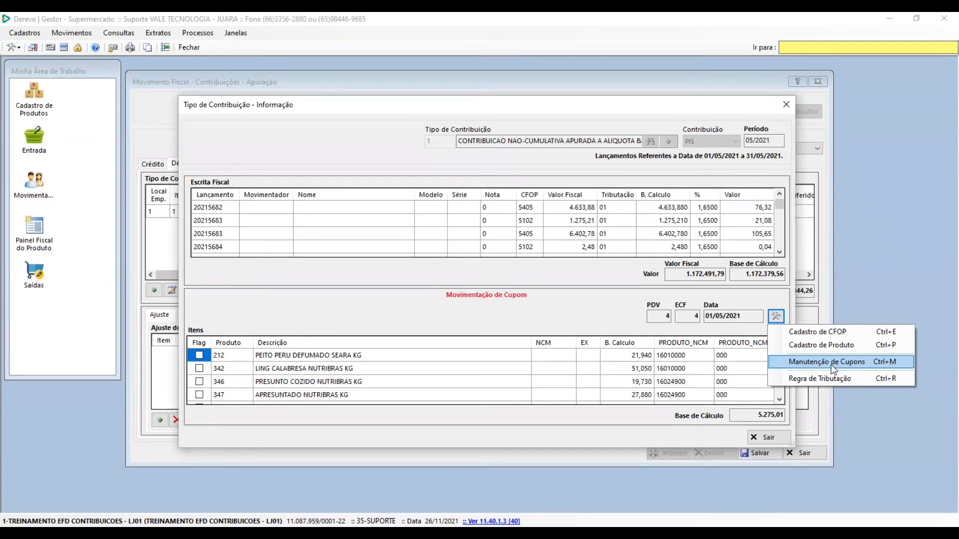
click(679, 125)
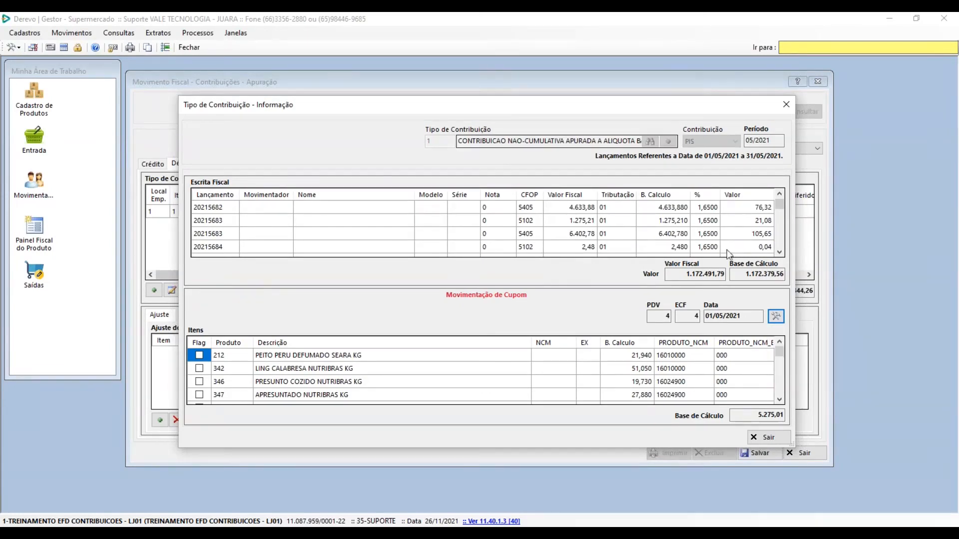
click(706, 209)
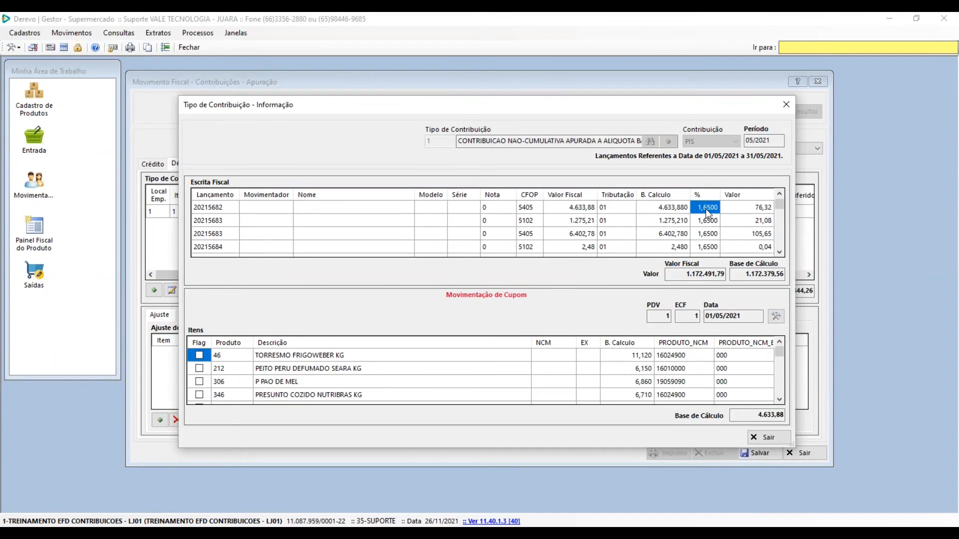
click(678, 358)
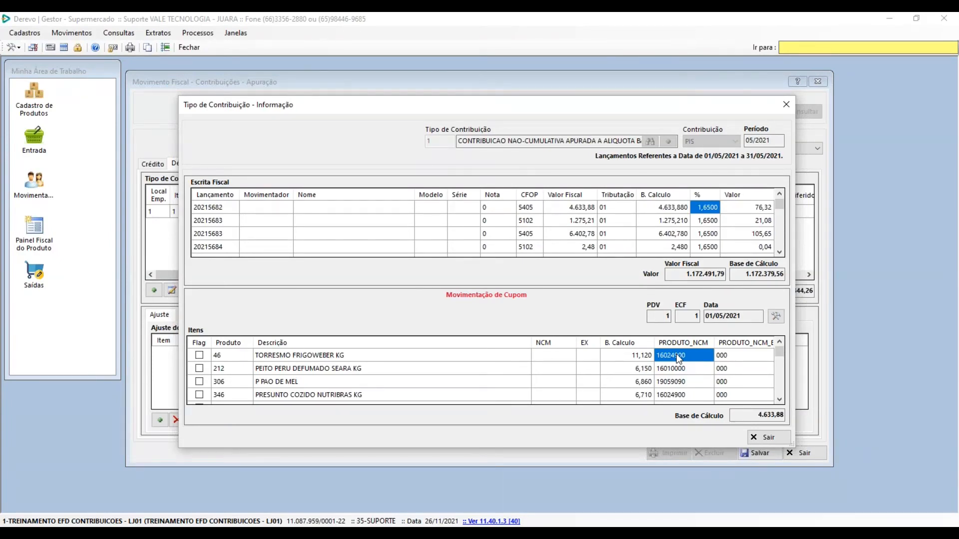
click(695, 369)
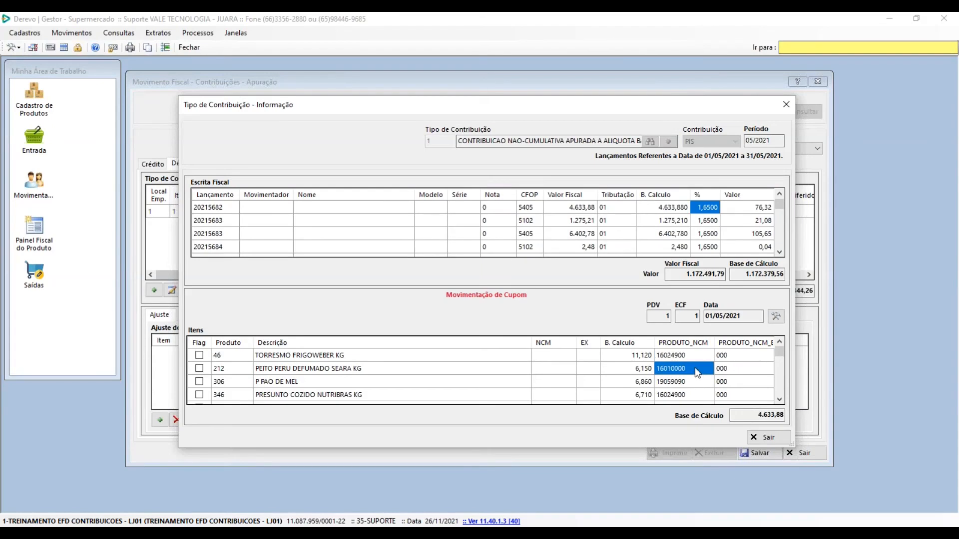
click(689, 357)
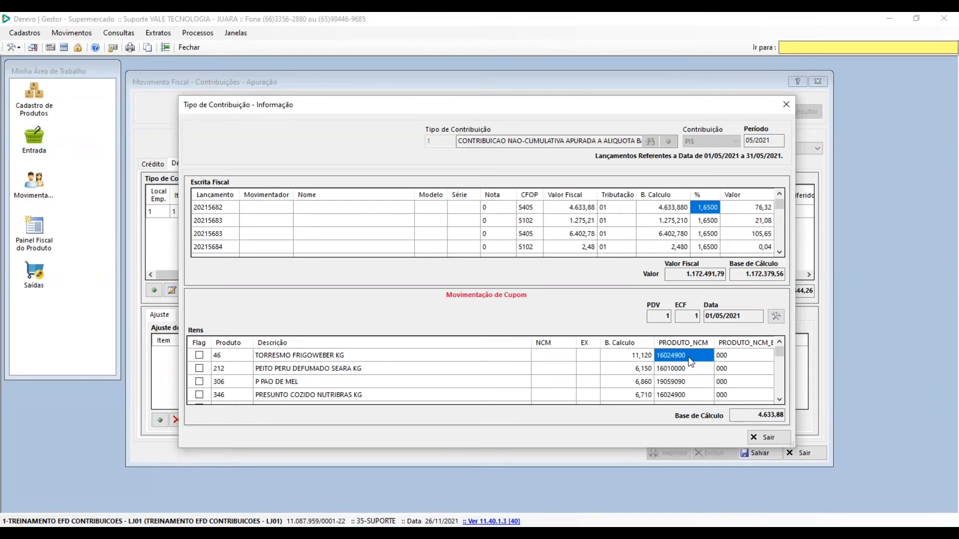
click(699, 212)
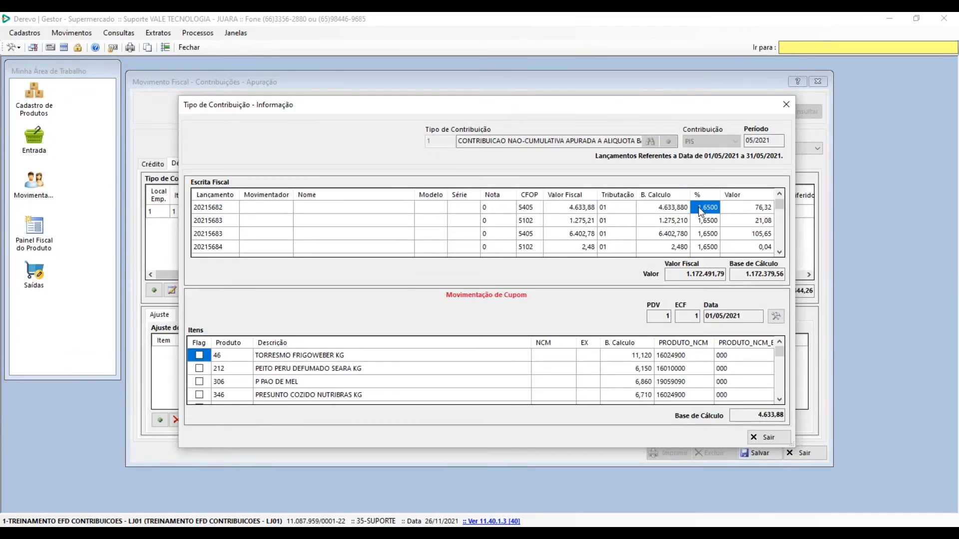
Move the contribution information window slightly and browse the coupon items of the CFOP 5405 entry down to product 9647
drag(438, 112, 420, 106)
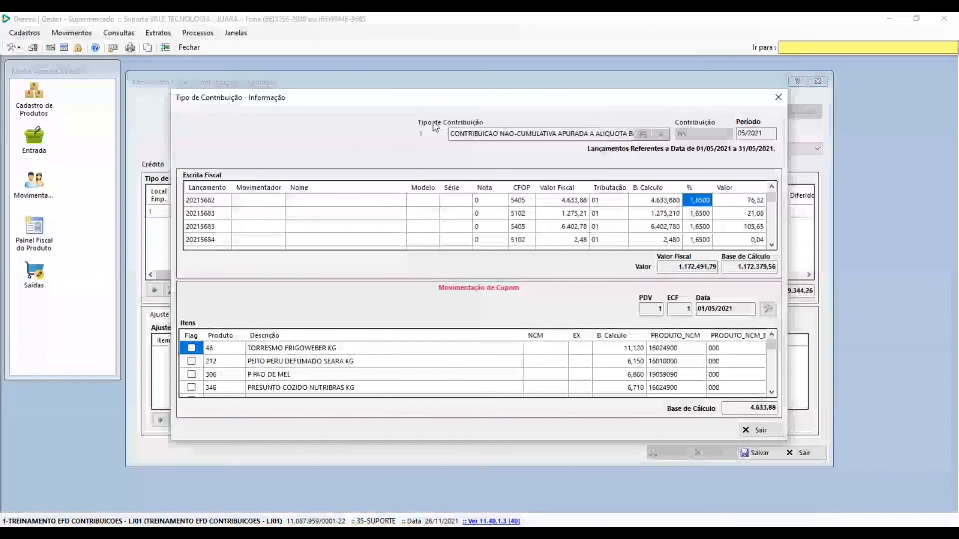
scroll(549, 350, down, 15)
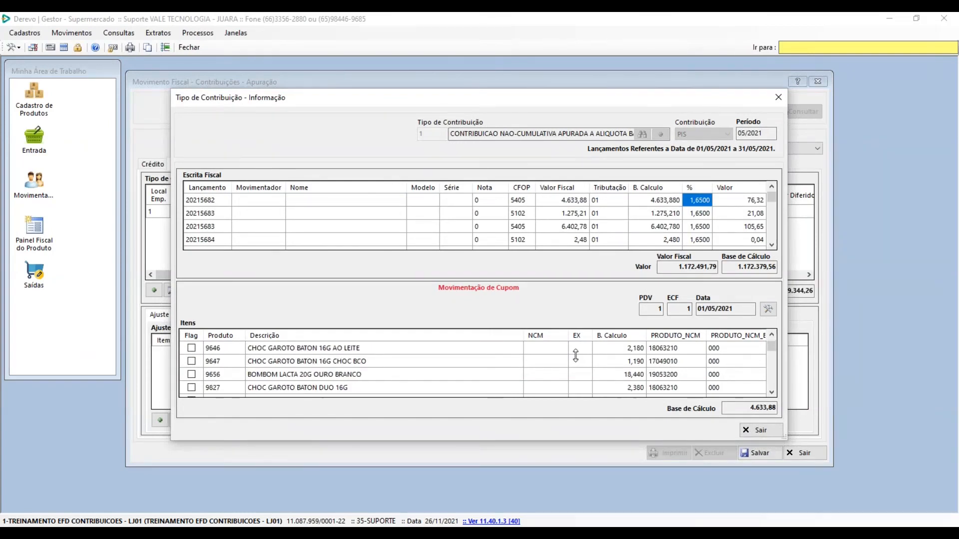
click(503, 366)
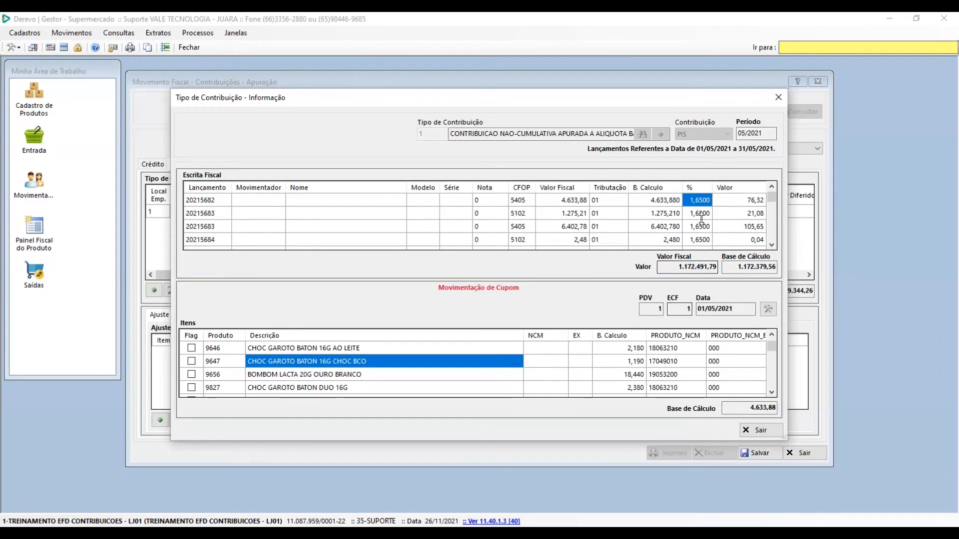
Examine the coupon items and NCM codes of the CFOP 5102 entry of 1.046,76 and close the contribution information
scroll(701, 220, down, 1)
scroll(701, 220, down, 5)
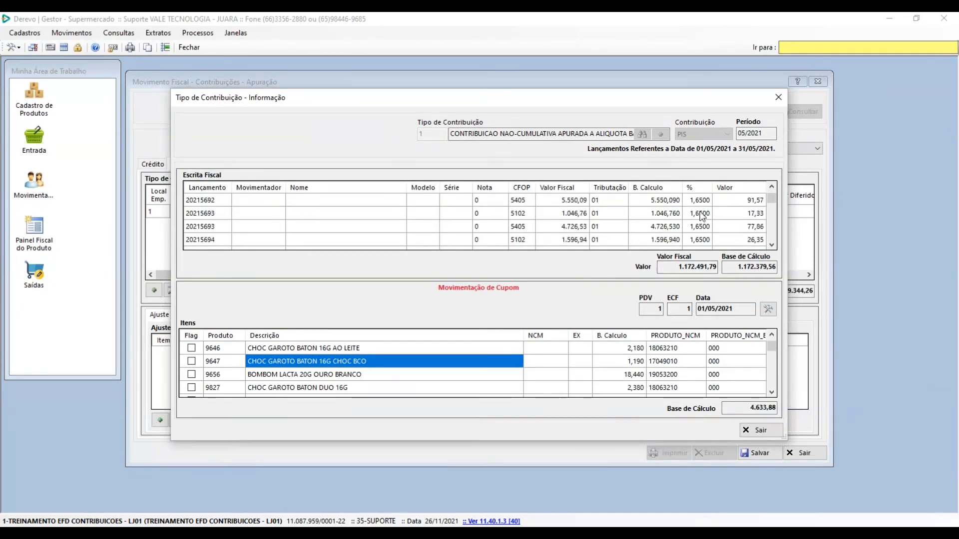
click(701, 214)
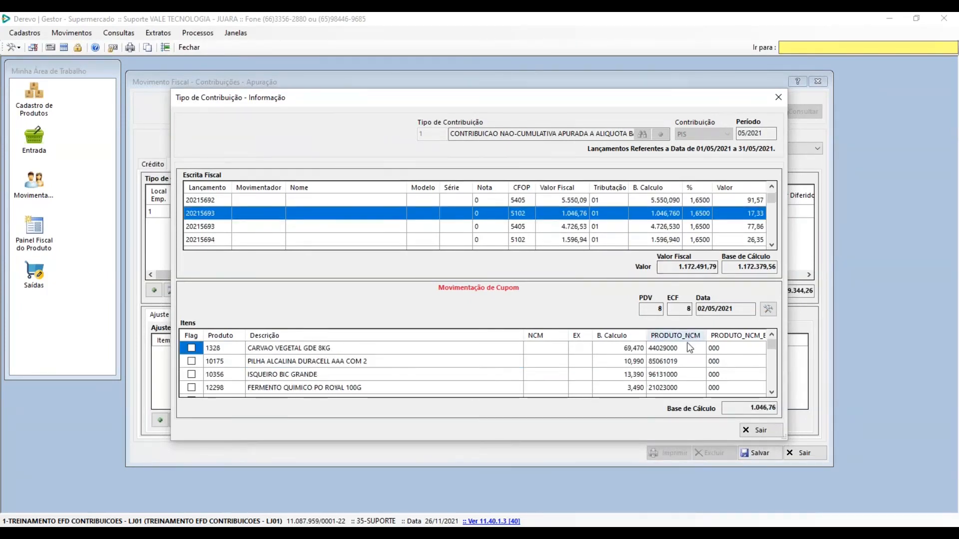
scroll(690, 348, down, 1)
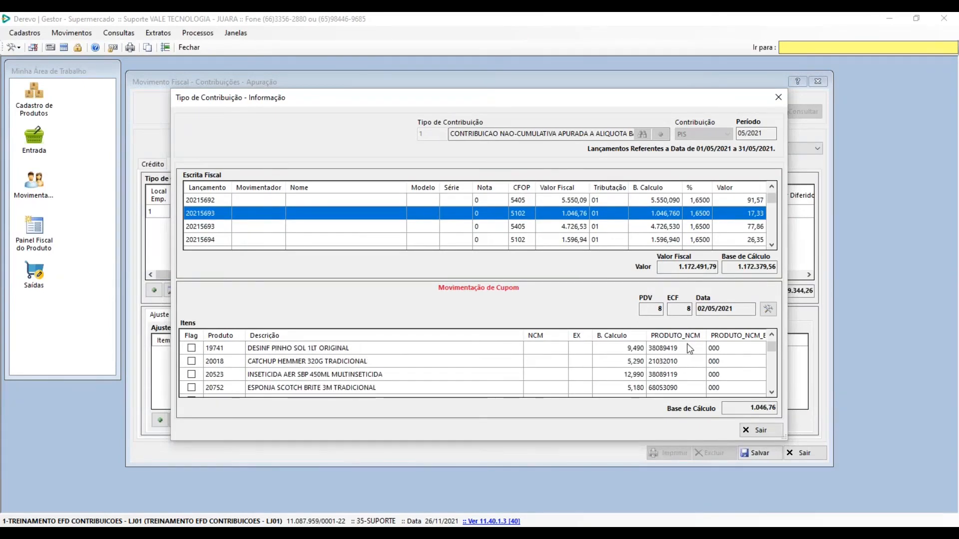
scroll(689, 348, up, 2)
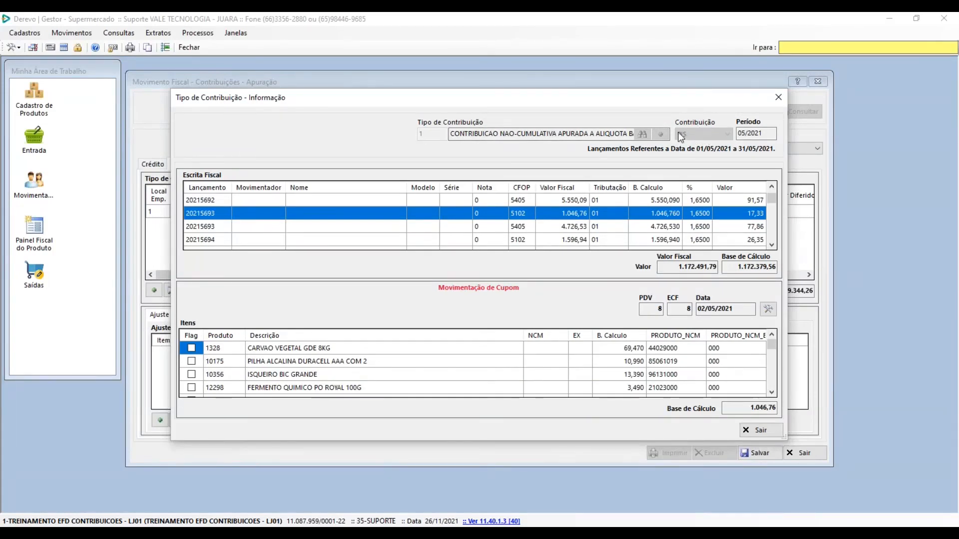
drag(584, 134, 648, 135)
key(Tab)
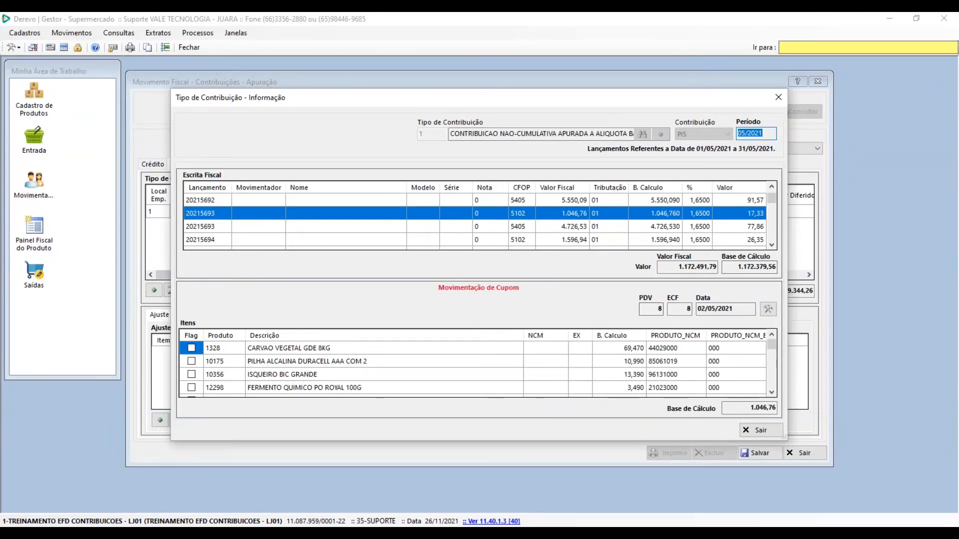
click(777, 98)
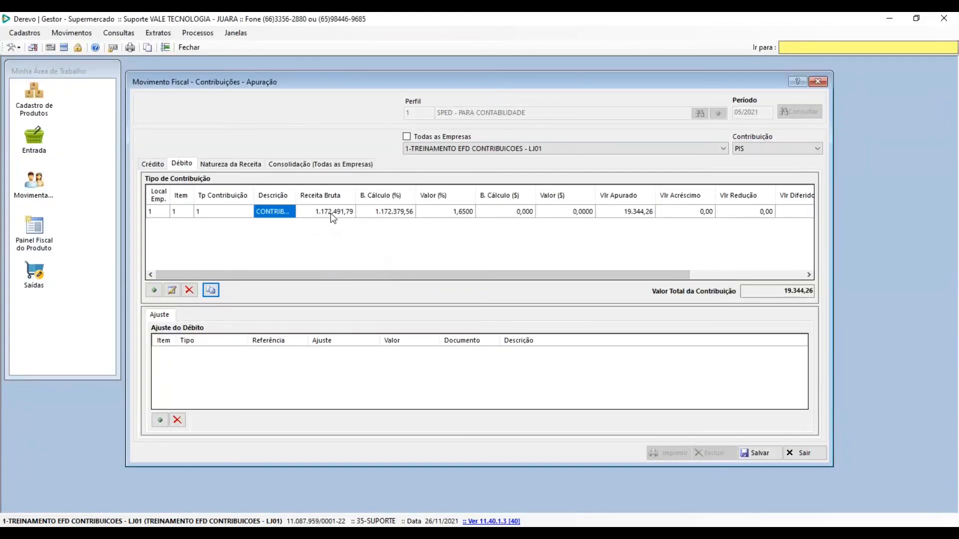
Open the revenue nature assessment and view the details of taxation codes 04, 06 and 08
double_click(813, 148)
click(242, 165)
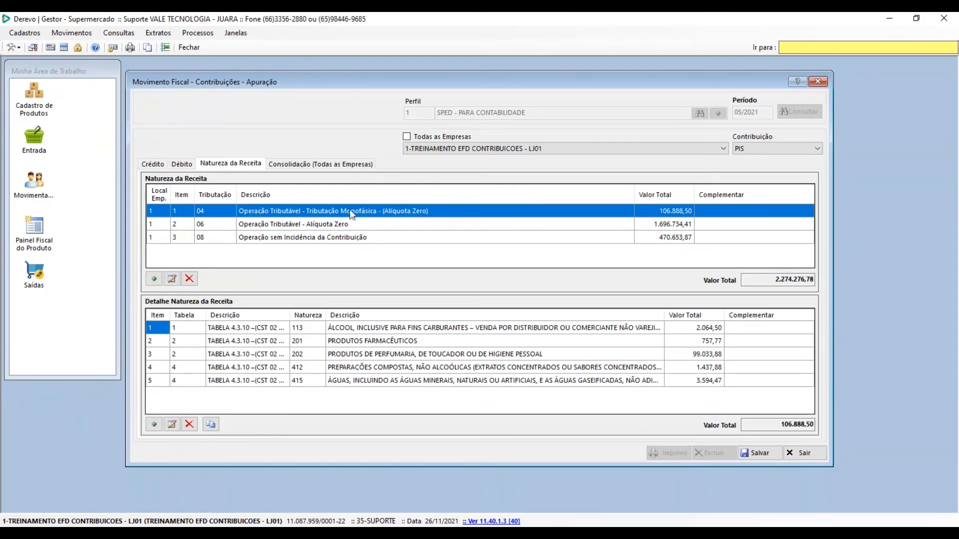
click(270, 224)
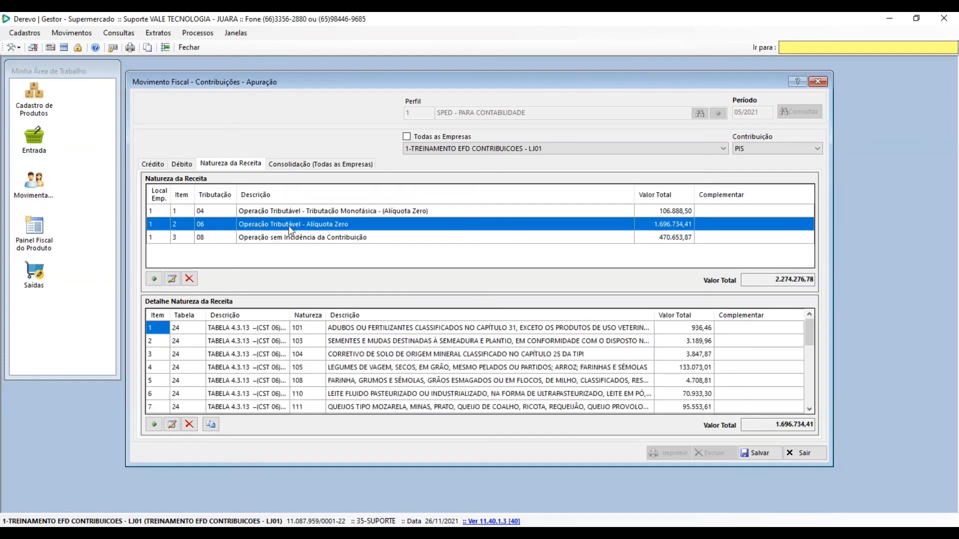
click(215, 212)
click(214, 225)
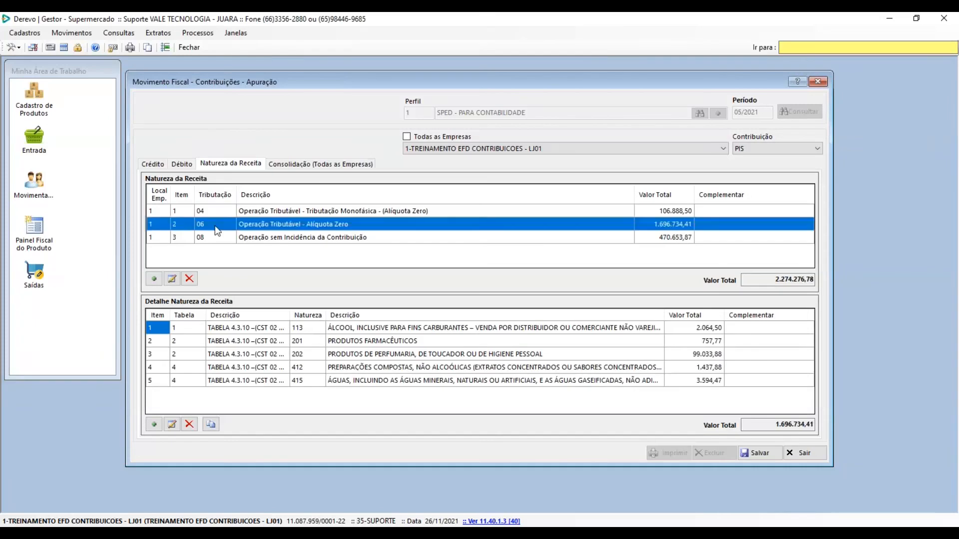
click(218, 238)
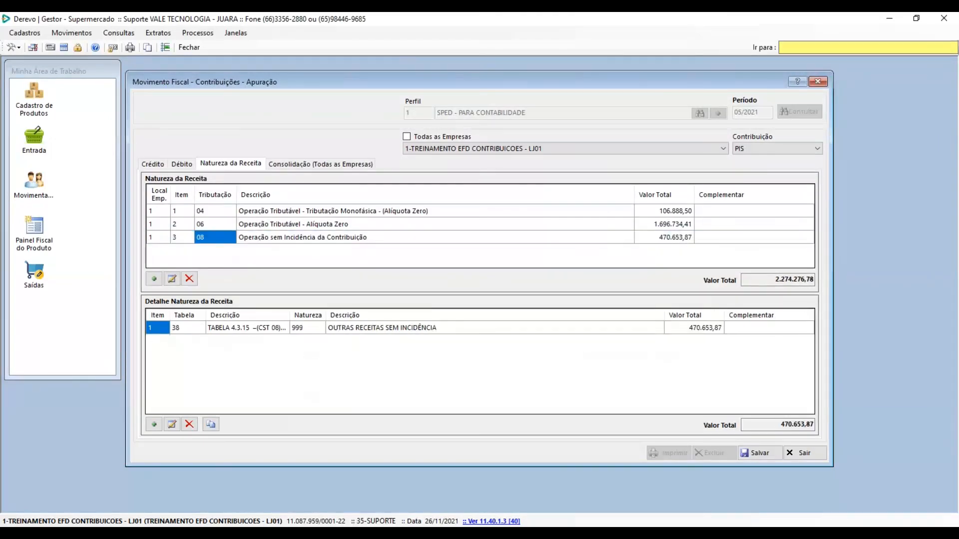
Compare the PIS debit contribution with the revenue nature group of zero-rate operations, taxation 06
click(182, 164)
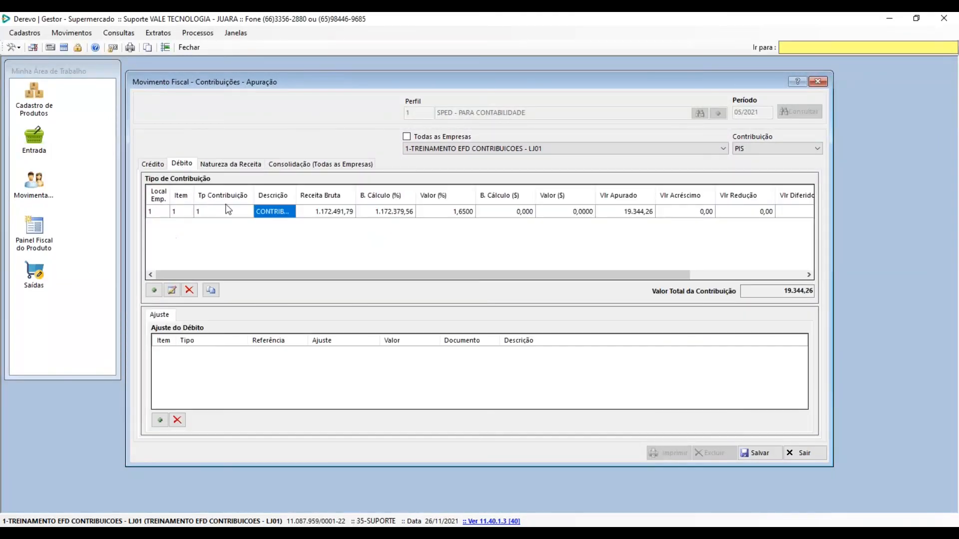
click(235, 164)
click(292, 224)
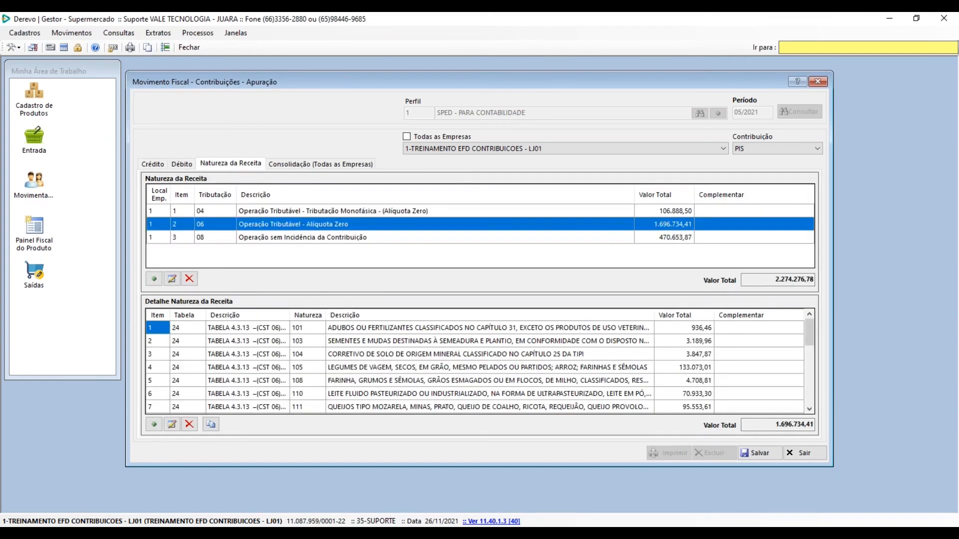
Examine the monophasic revenue details of taxation 04, covering natures 113 (alcohol), 201 (pharmaceuticals) and 202 (perfumery and personal hygiene)
click(311, 211)
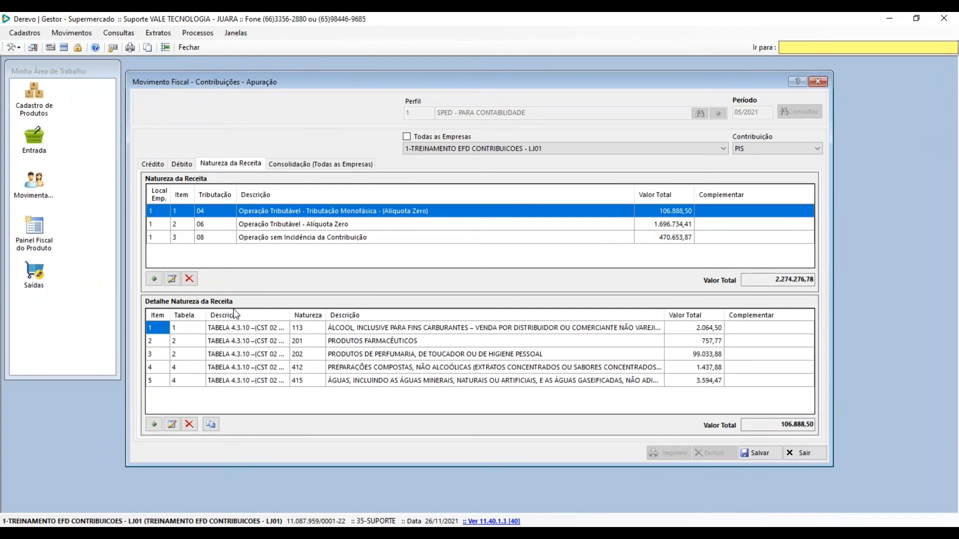
click(212, 215)
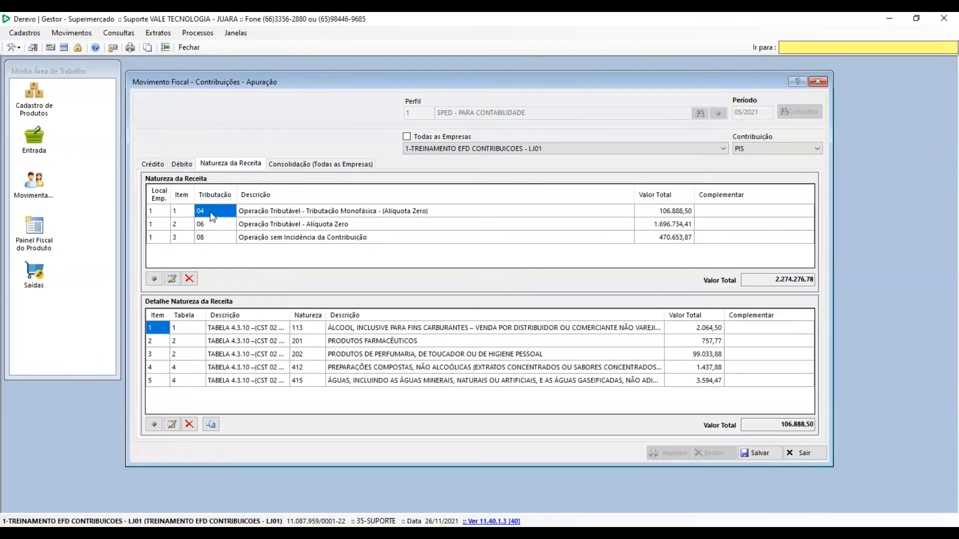
click(235, 331)
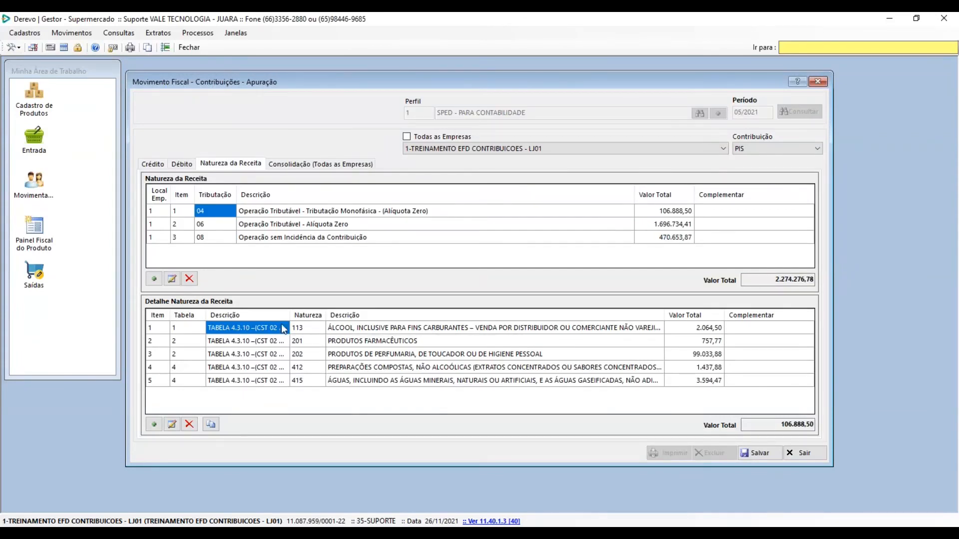
click(675, 213)
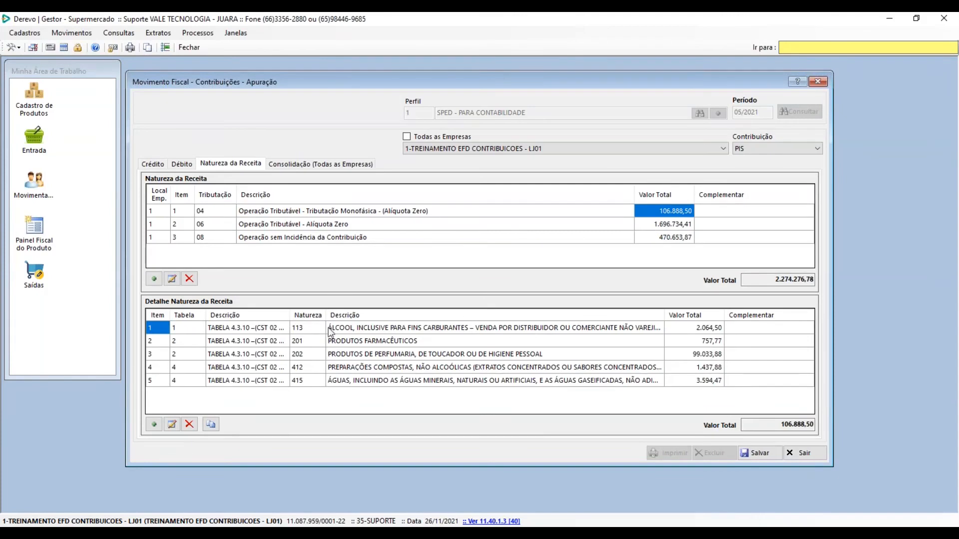
click(346, 328)
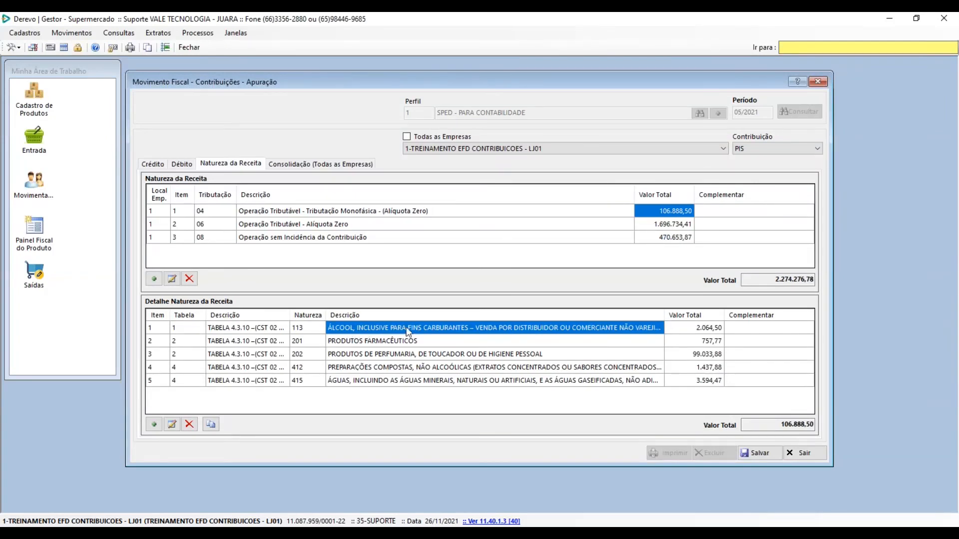
click(382, 342)
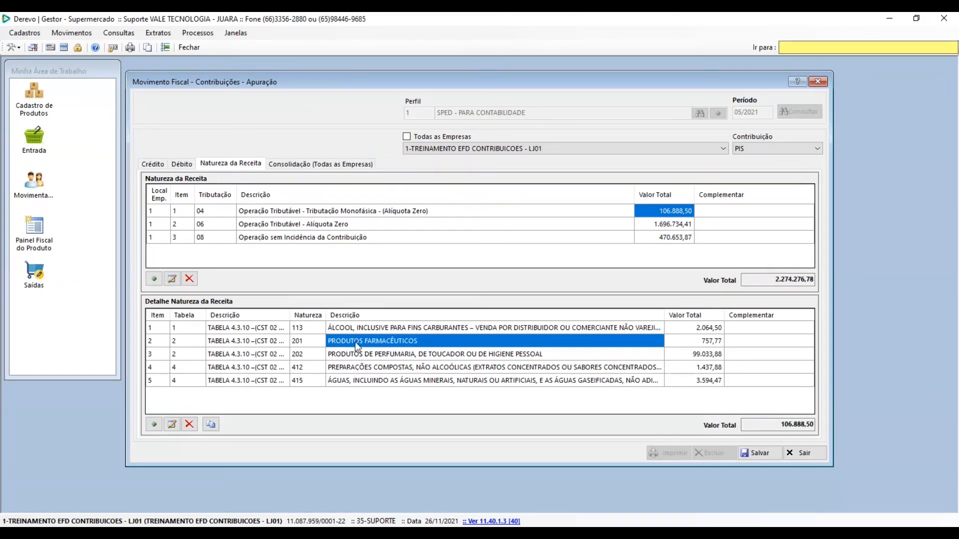
click(423, 354)
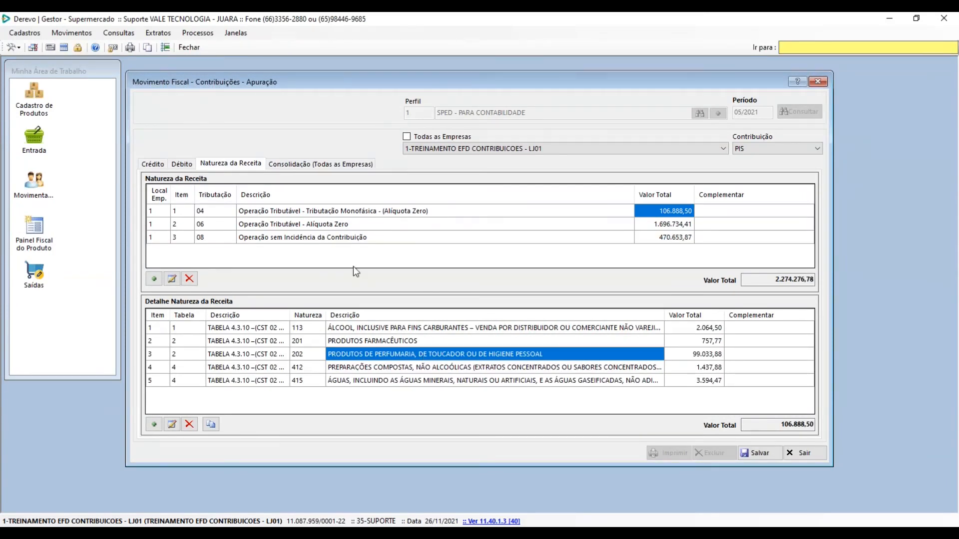
Review the full list of revenue natures under zero-rate taxation 06, including nature 128 for toilet soaps
click(302, 228)
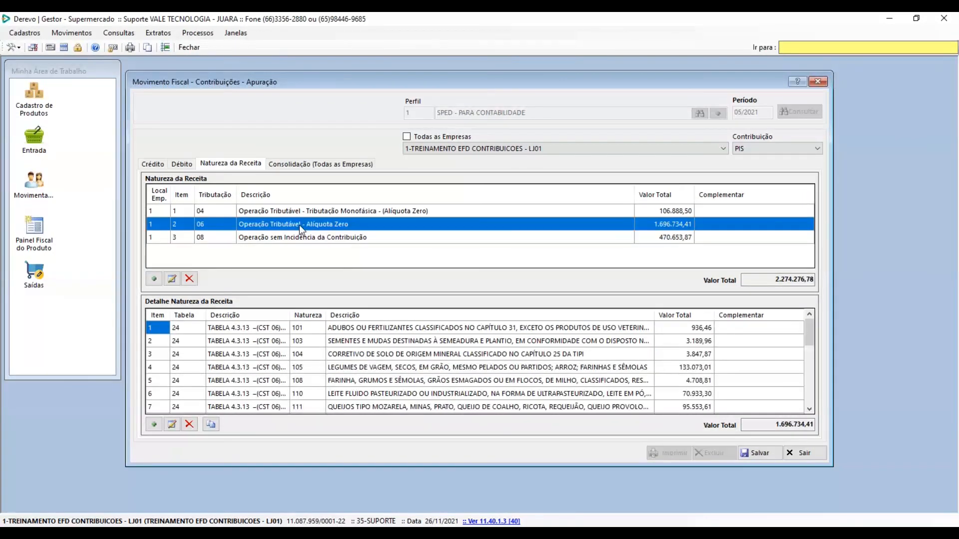
scroll(475, 367, down, 1)
scroll(379, 358, down, 4)
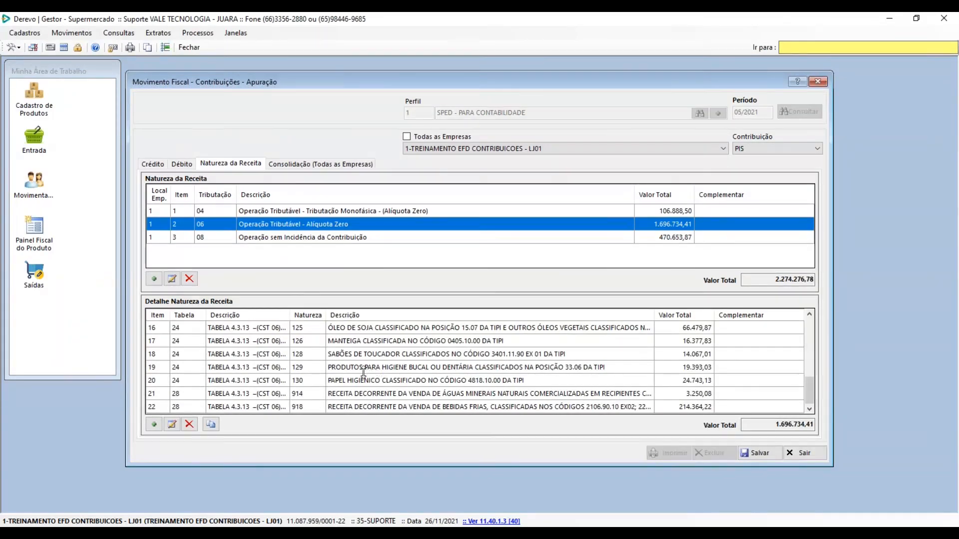
scroll(368, 373, up, 5)
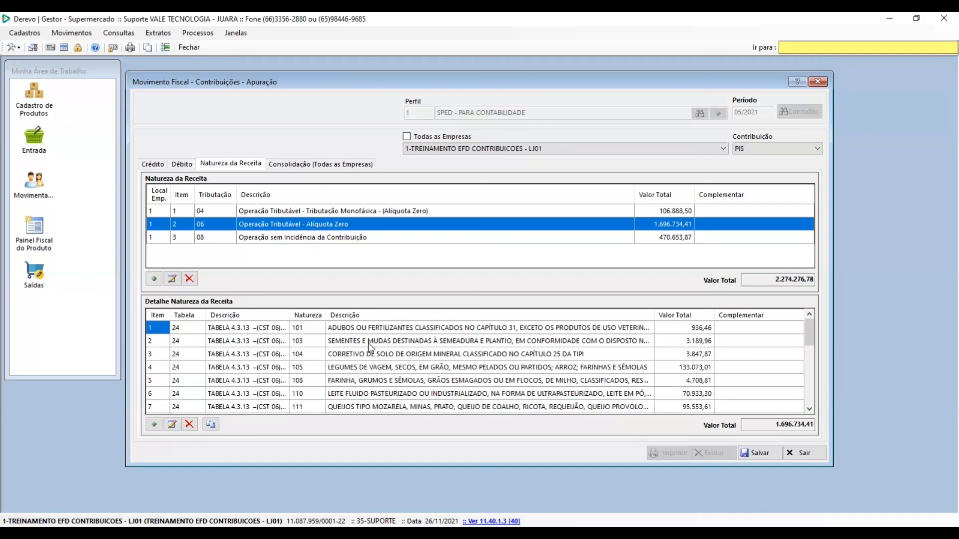
scroll(370, 346, down, 5)
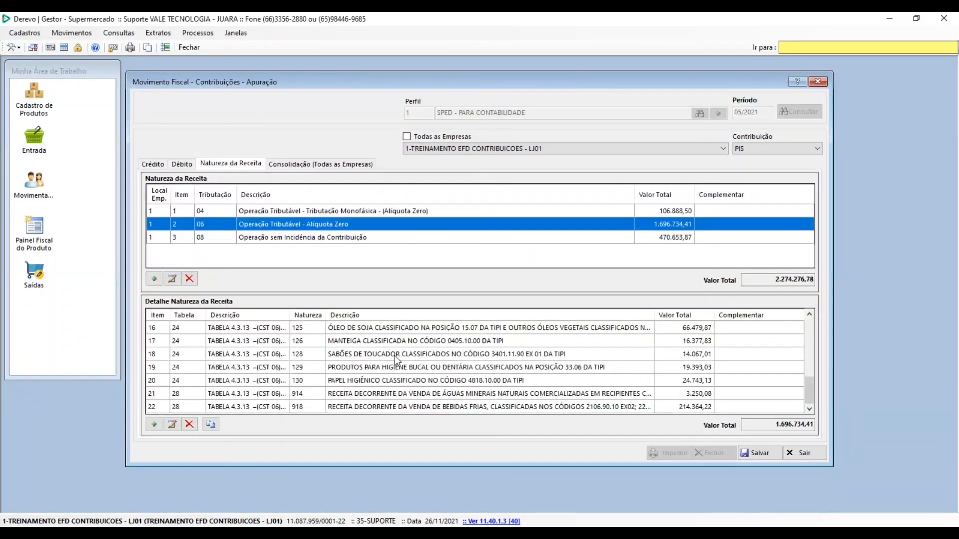
click(395, 356)
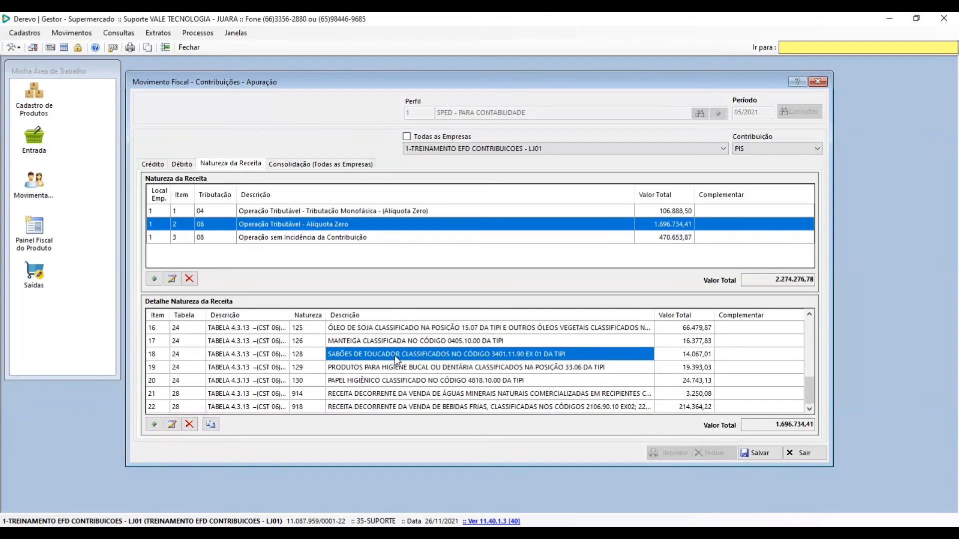
scroll(394, 356, up, 5)
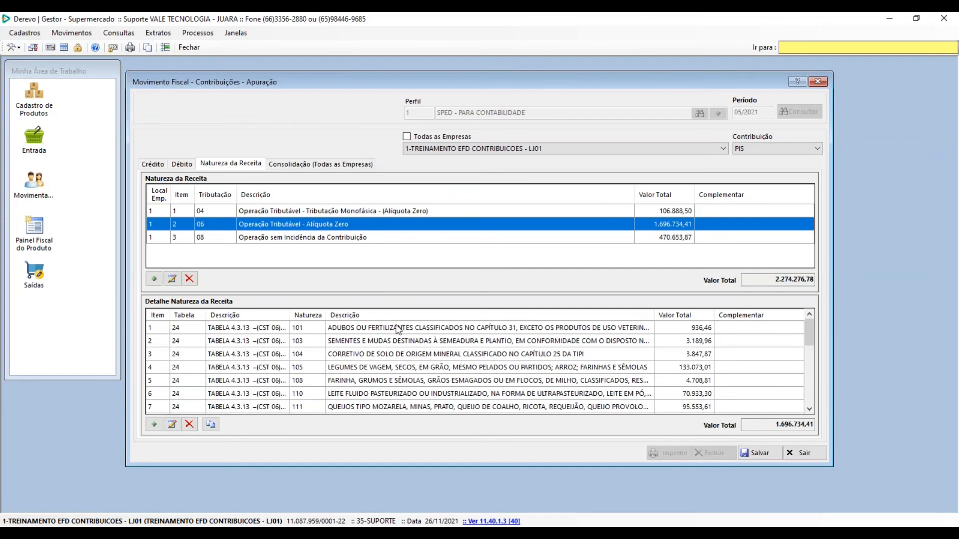
Examine the revenue details of taxation 08, operations without contribution incidence, covering table 4.3.15 and nature 999
click(352, 240)
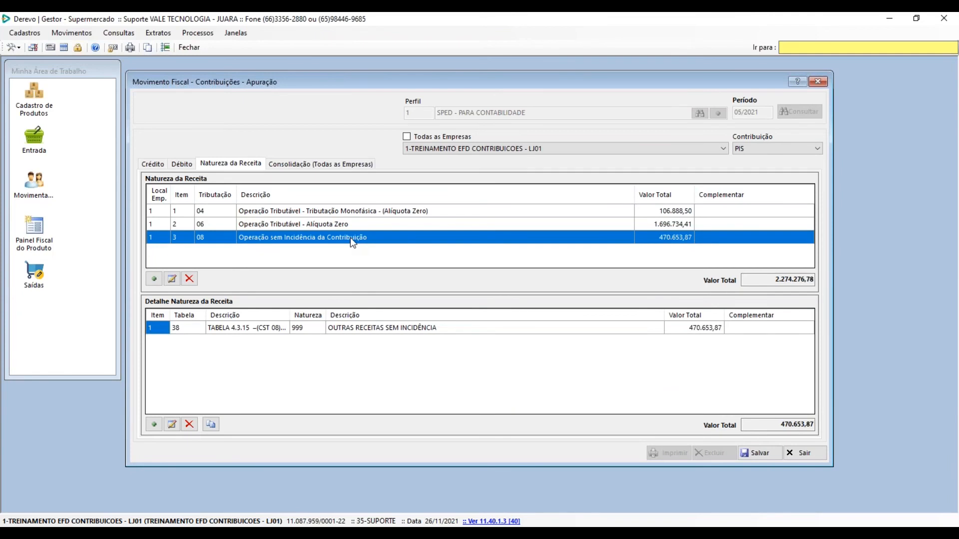
click(238, 241)
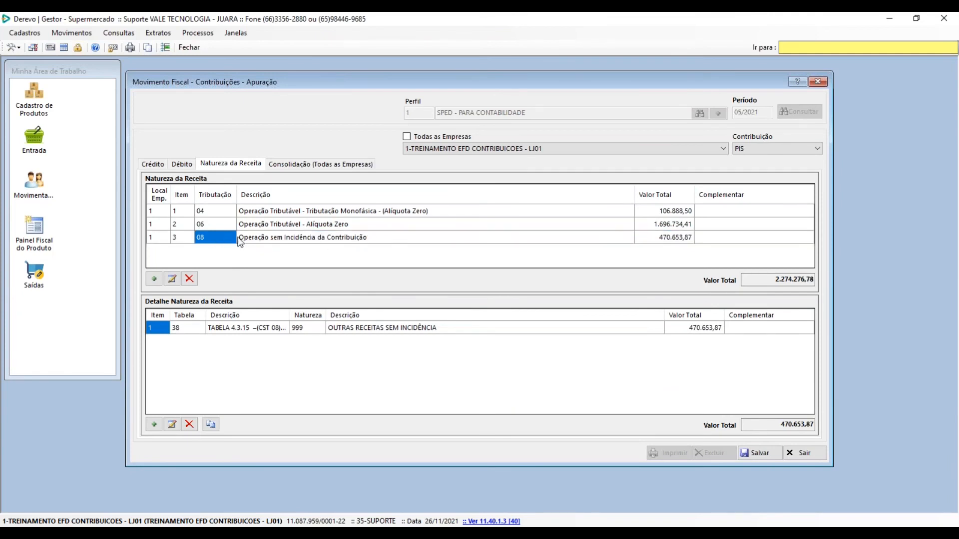
click(258, 242)
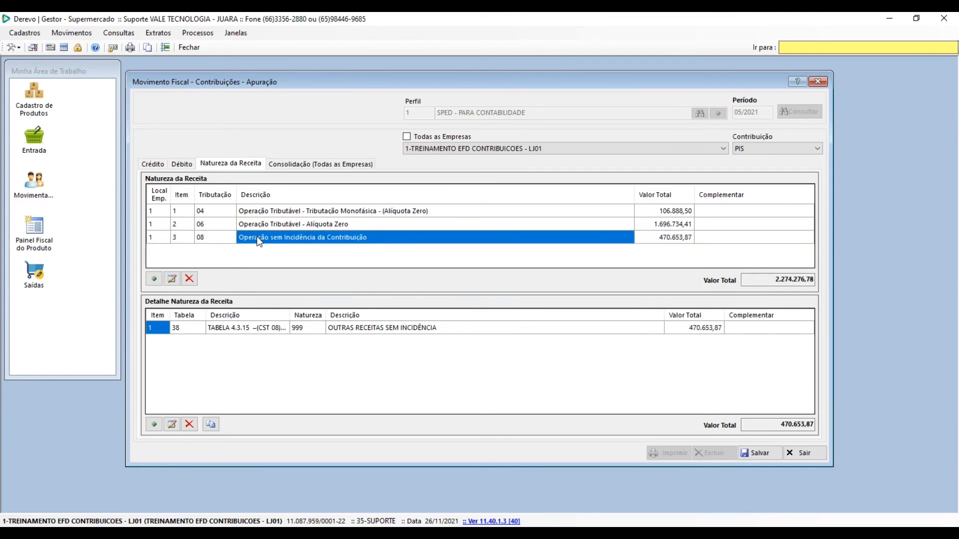
click(335, 332)
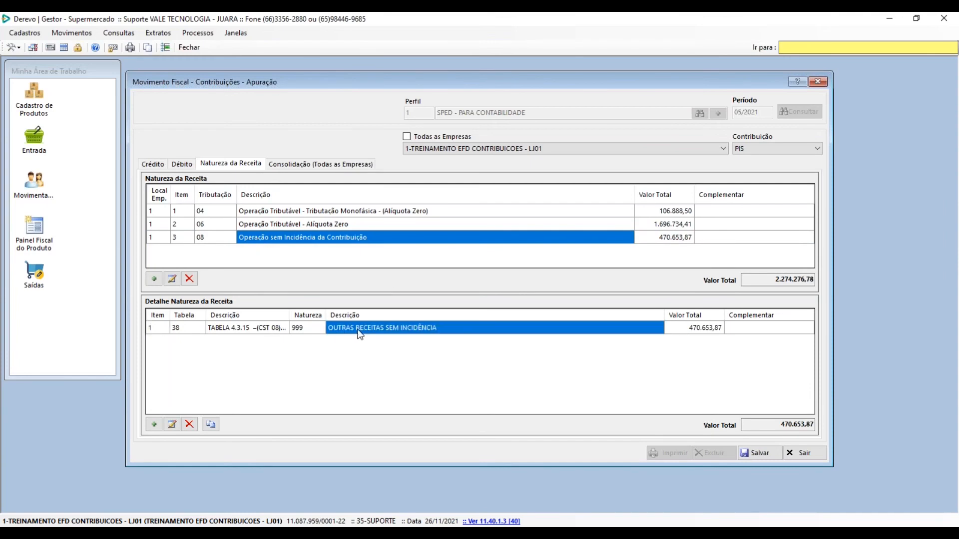
click(262, 332)
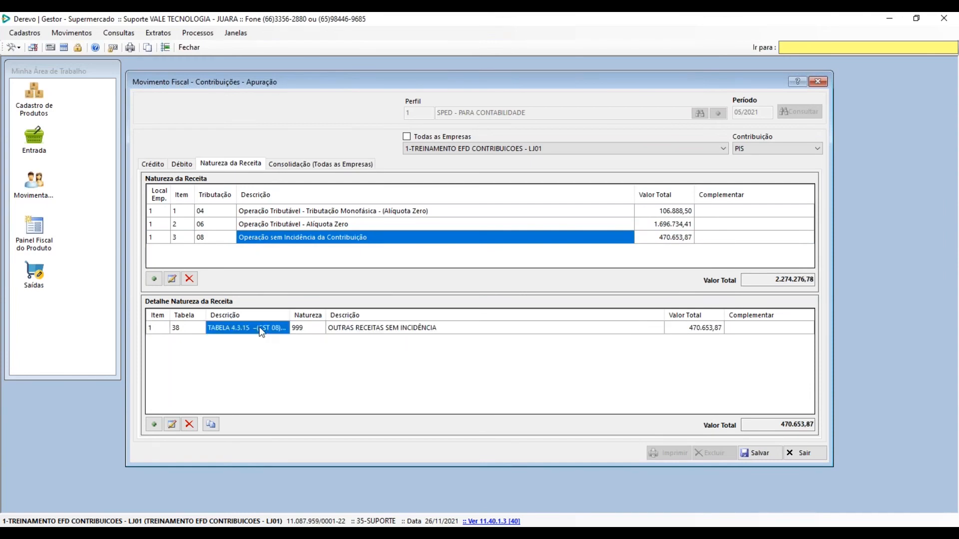
click(352, 333)
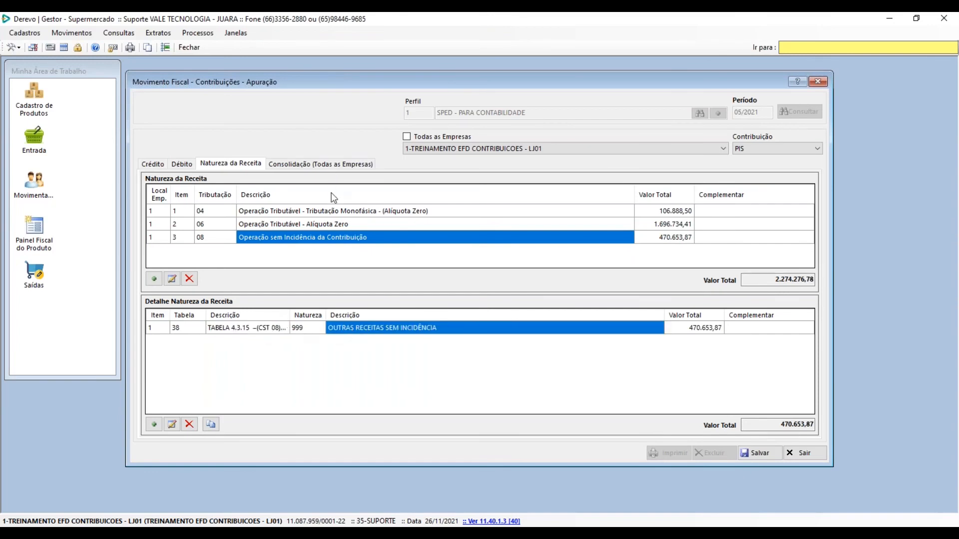
Open the PIS consolidation for all companies and review the non-cumulative previous credit, current credit, total debits and amount payable
click(310, 166)
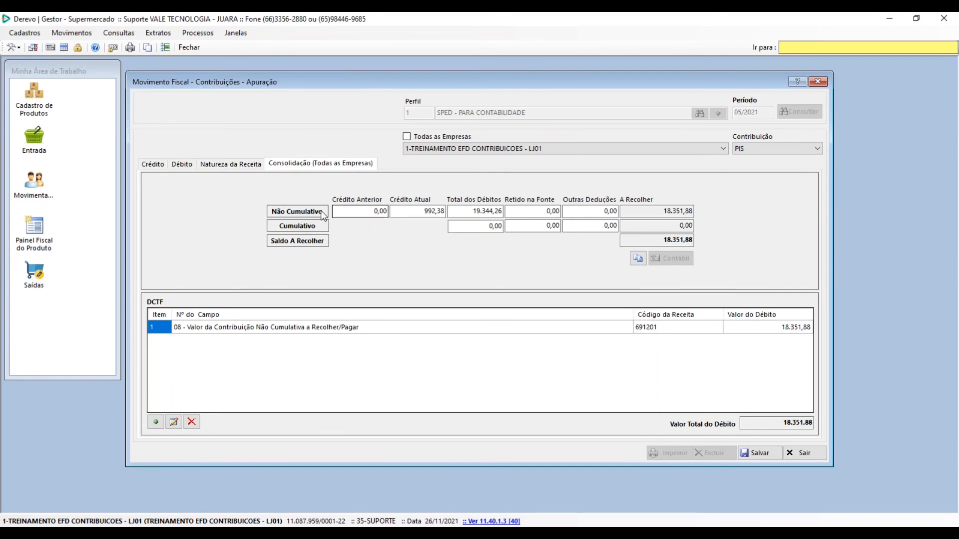
drag(423, 211, 435, 211)
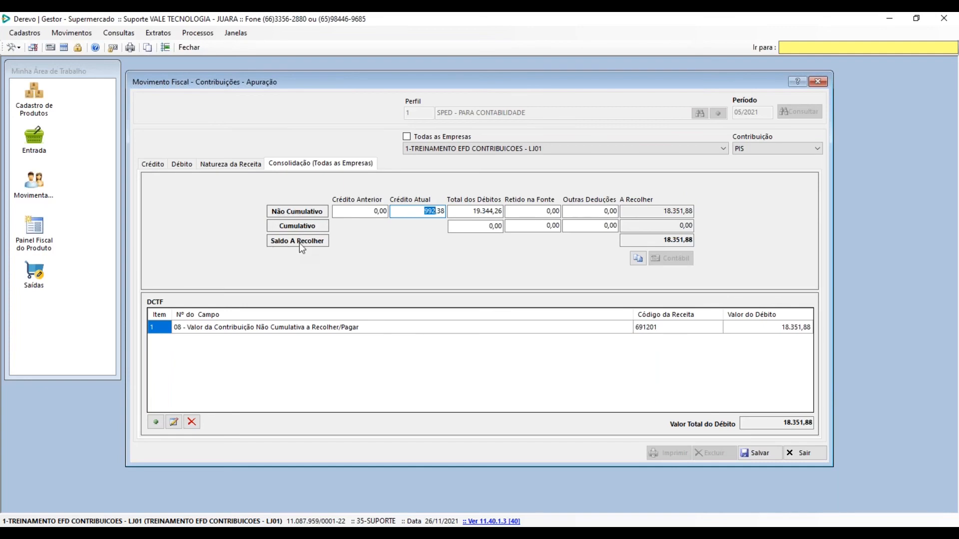
drag(334, 211, 379, 210)
click(414, 212)
drag(464, 213, 503, 215)
drag(632, 213, 714, 223)
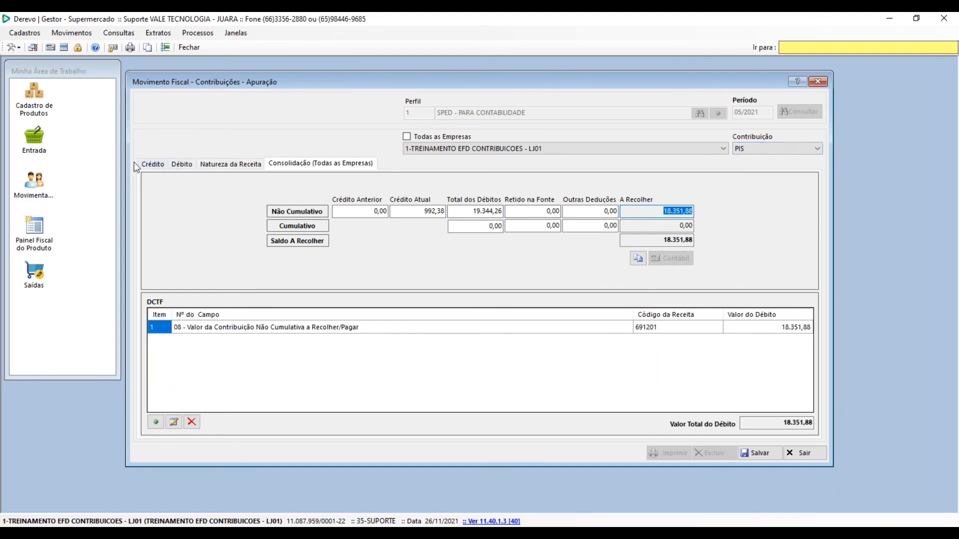
Check the source values of the consolidation in the PIS credit type 101 and the assessed debit contribution
click(149, 165)
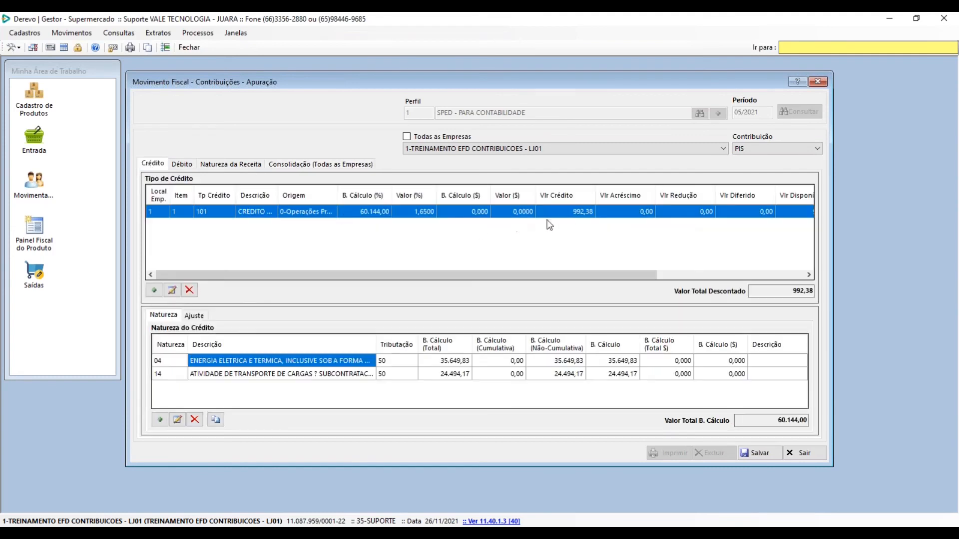
click(575, 212)
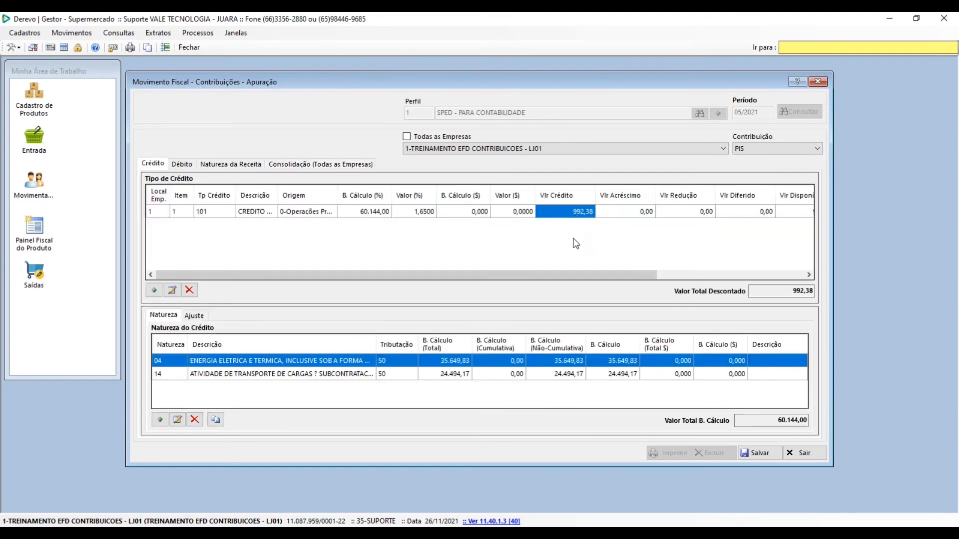
click(183, 164)
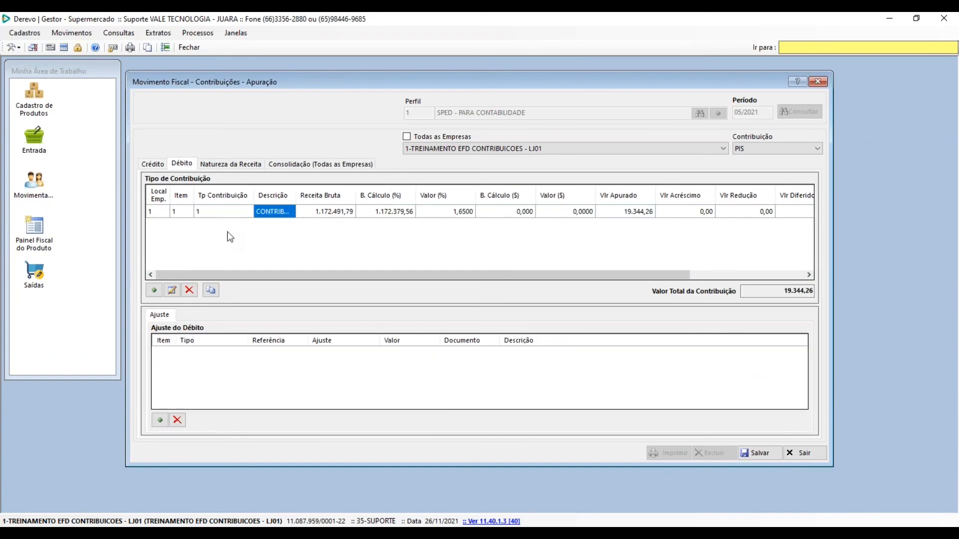
click(394, 214)
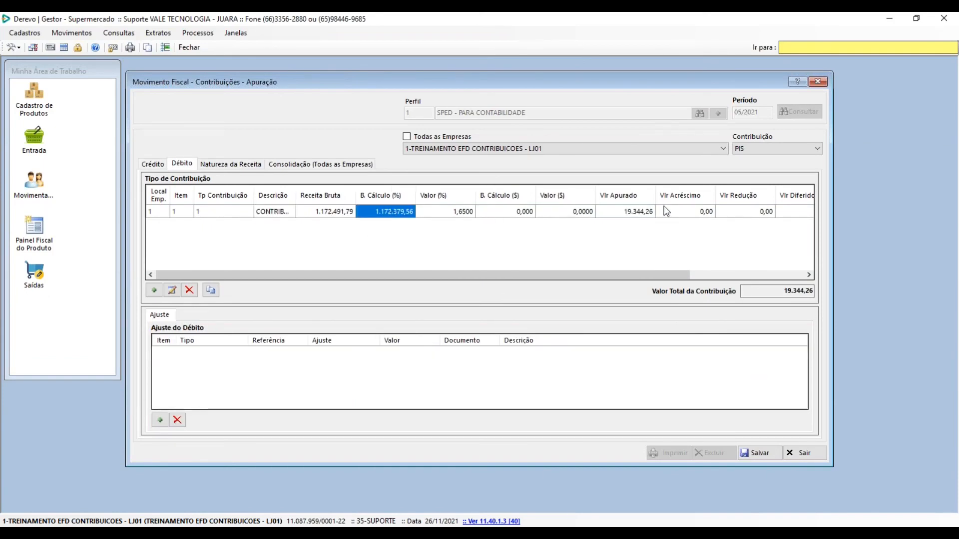
click(643, 214)
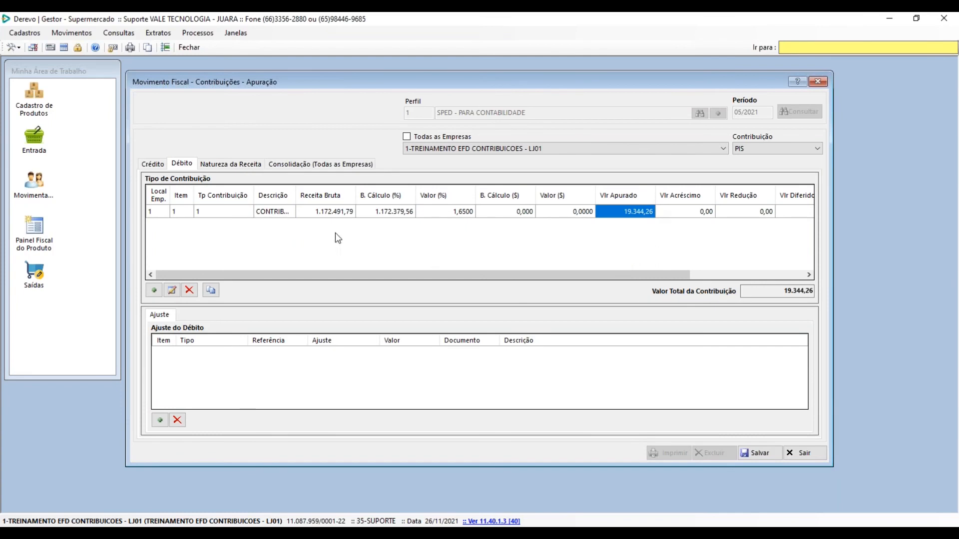
Compare the gross revenue with the percentage calculation base of the PIS debit contribution
click(331, 214)
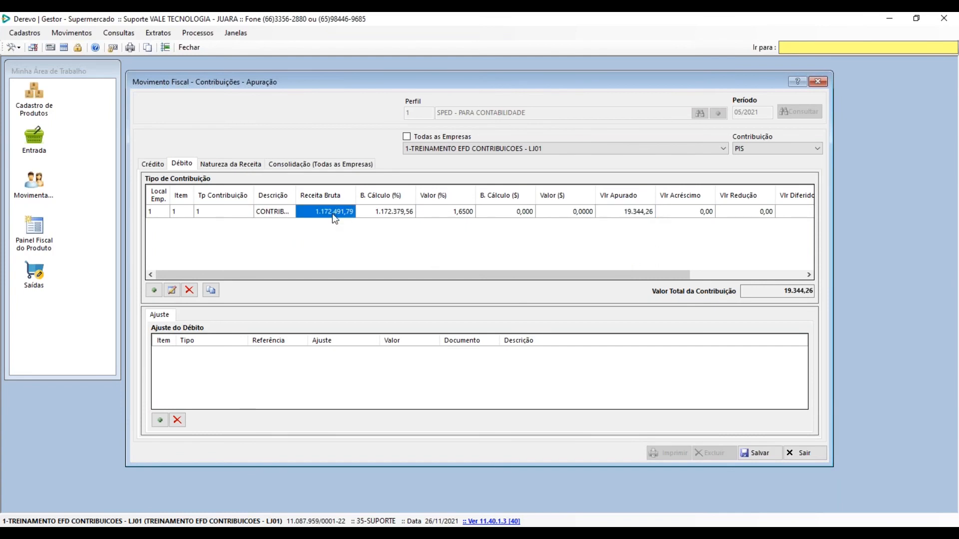
click(385, 218)
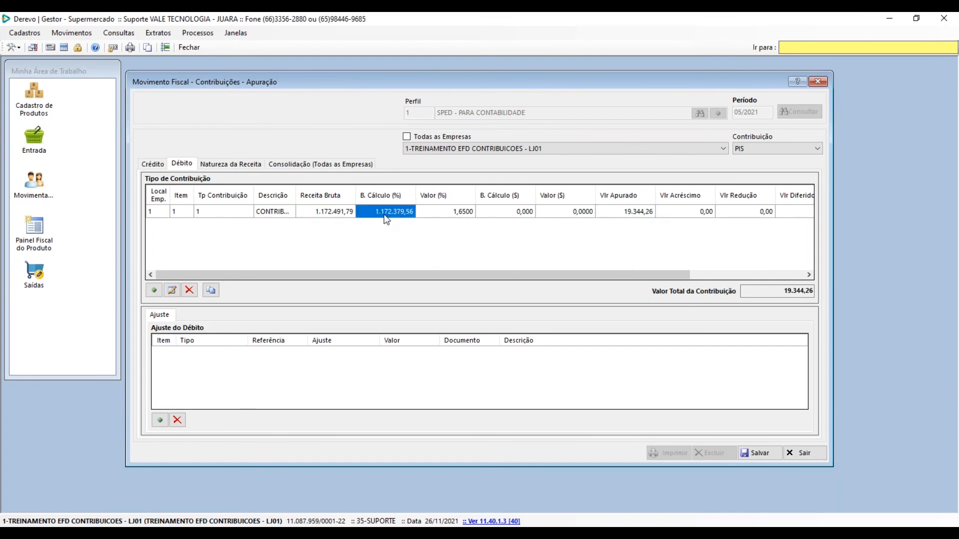
click(331, 212)
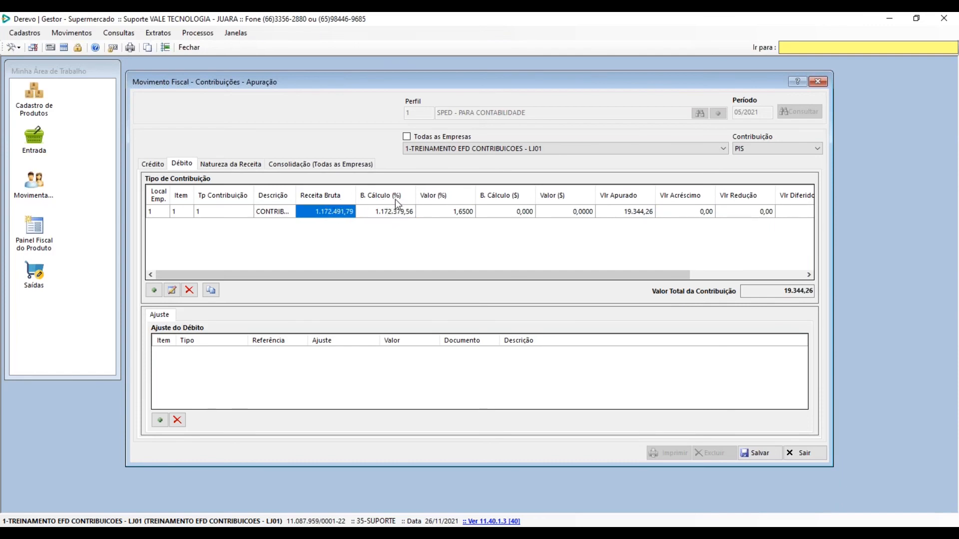
click(398, 213)
click(333, 214)
click(390, 214)
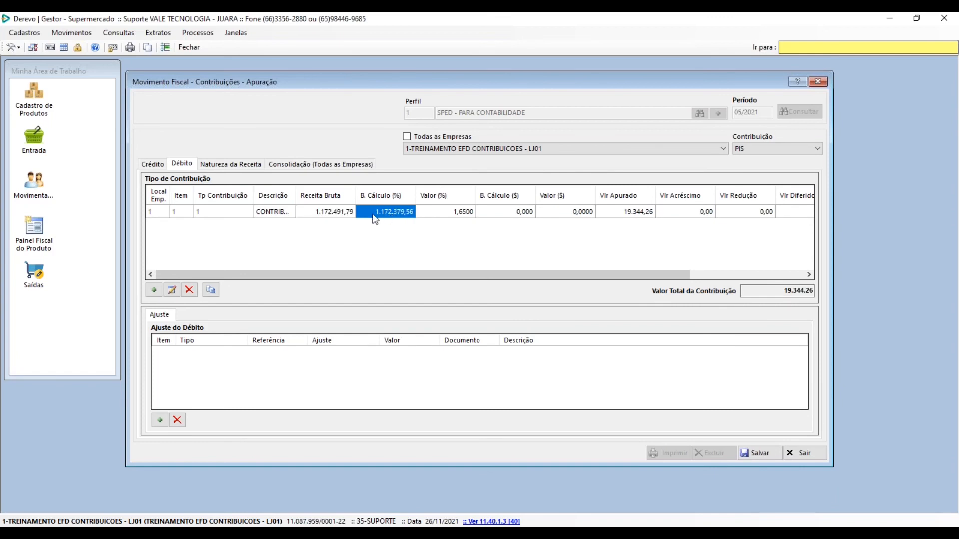
click(333, 214)
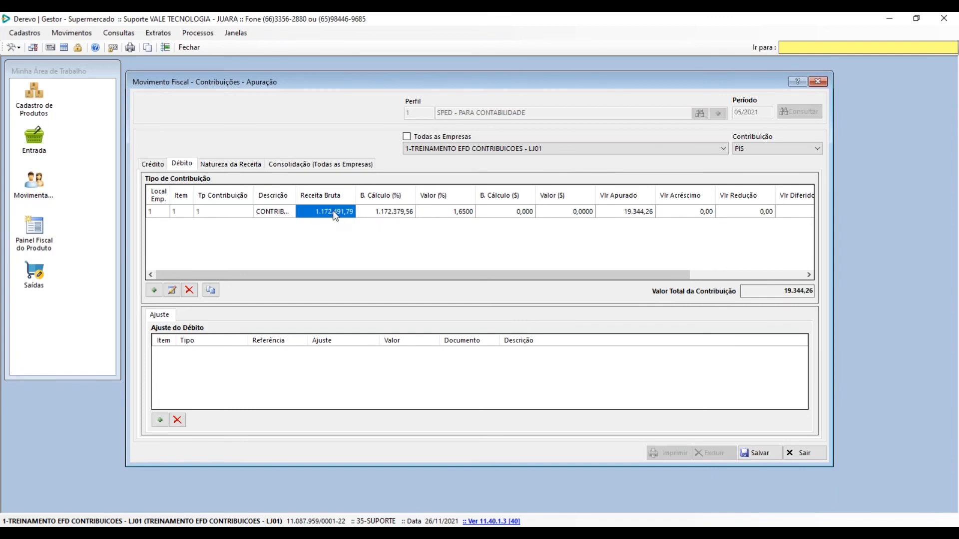
click(383, 213)
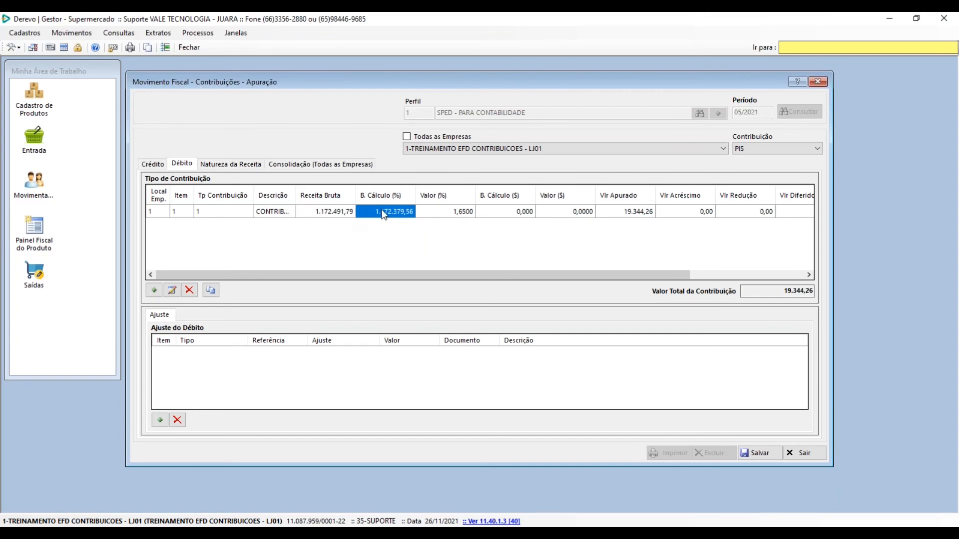
click(335, 209)
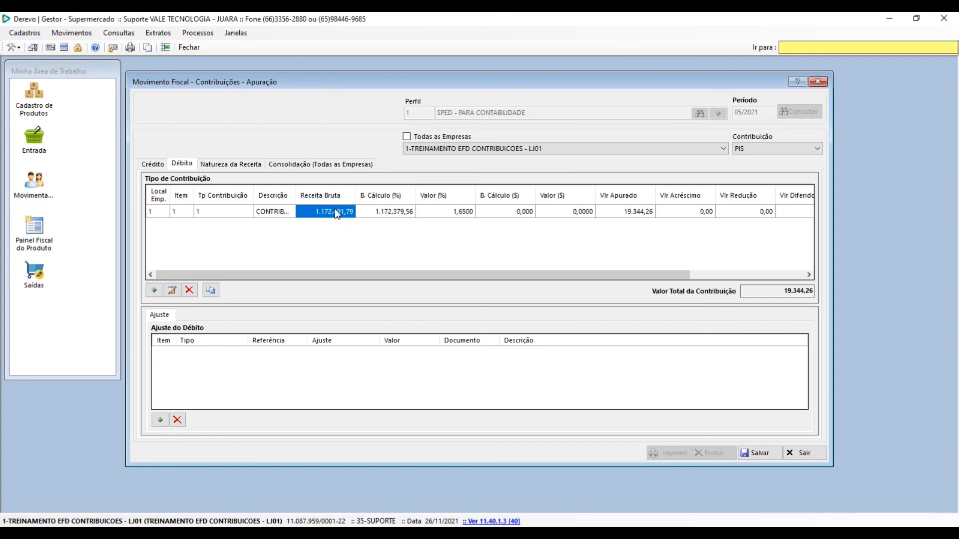
click(389, 212)
click(341, 215)
click(381, 215)
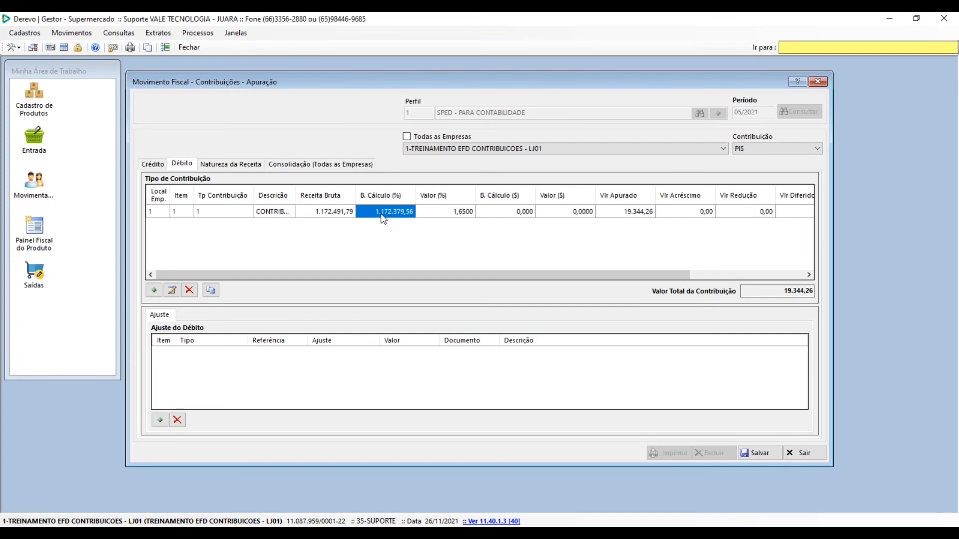
click(332, 212)
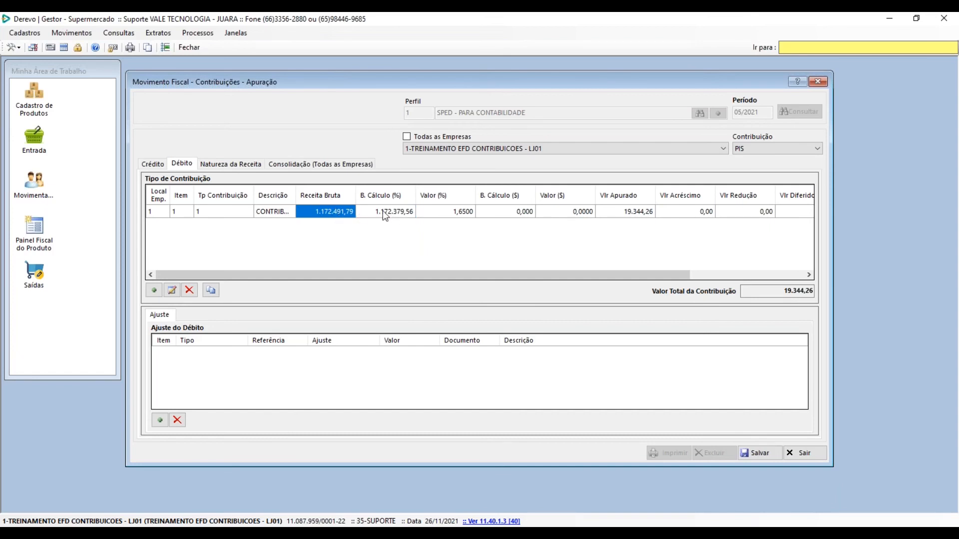
Return to the PIS consolidation, view the per-company breakdown of the amount payable for LJ01, and close it
click(294, 164)
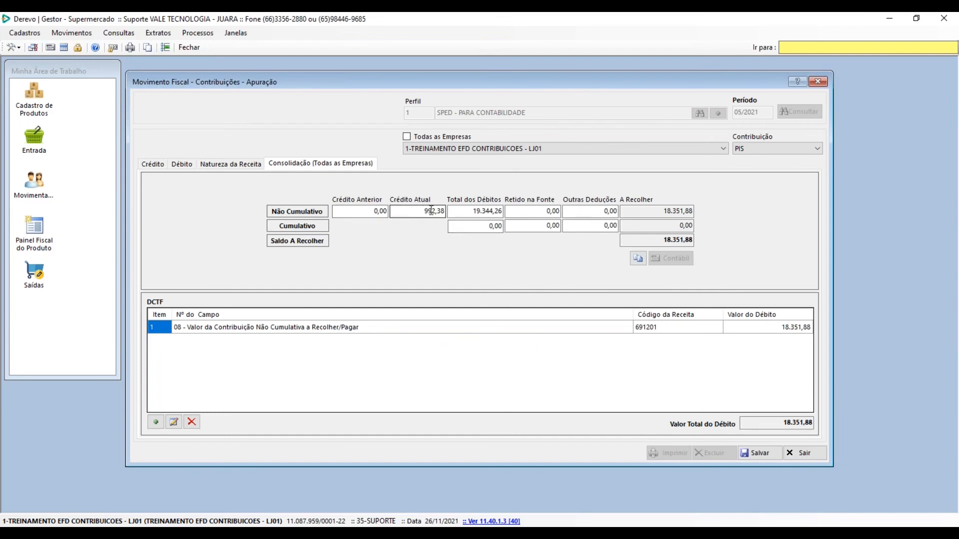
click(649, 212)
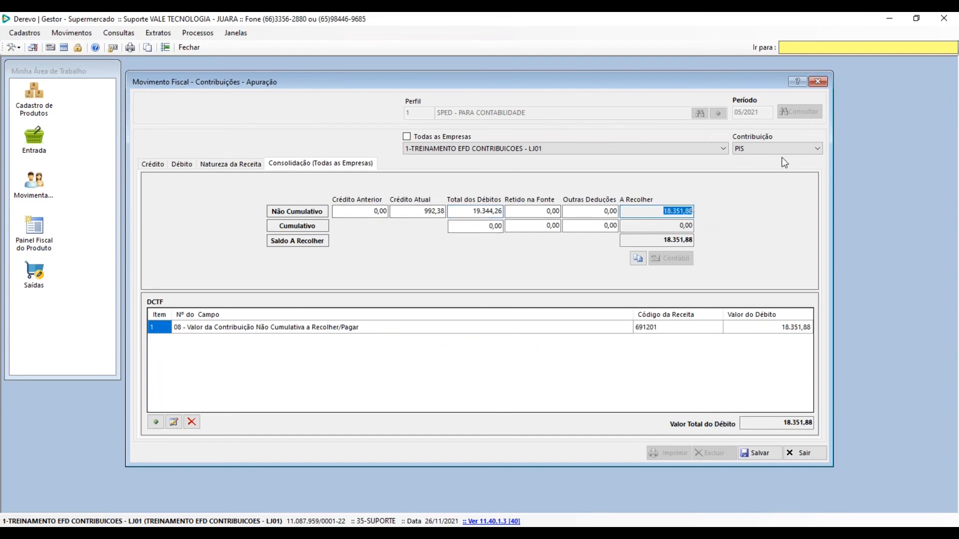
click(637, 259)
drag(488, 193, 491, 287)
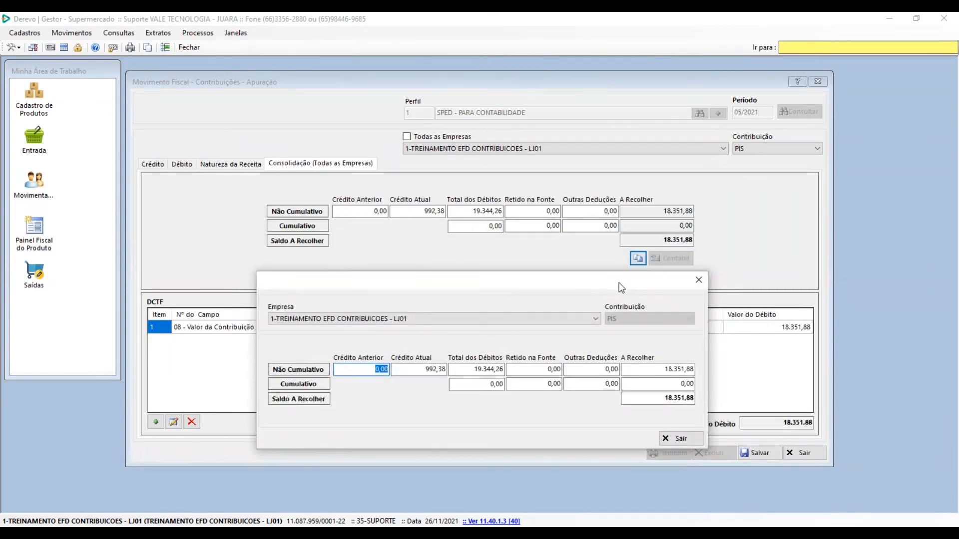
drag(616, 278, 619, 166)
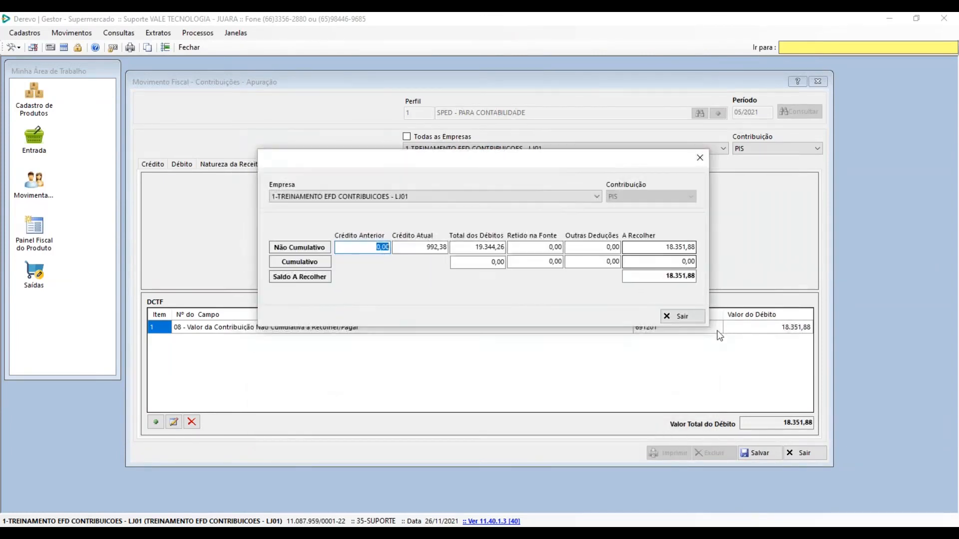
click(692, 319)
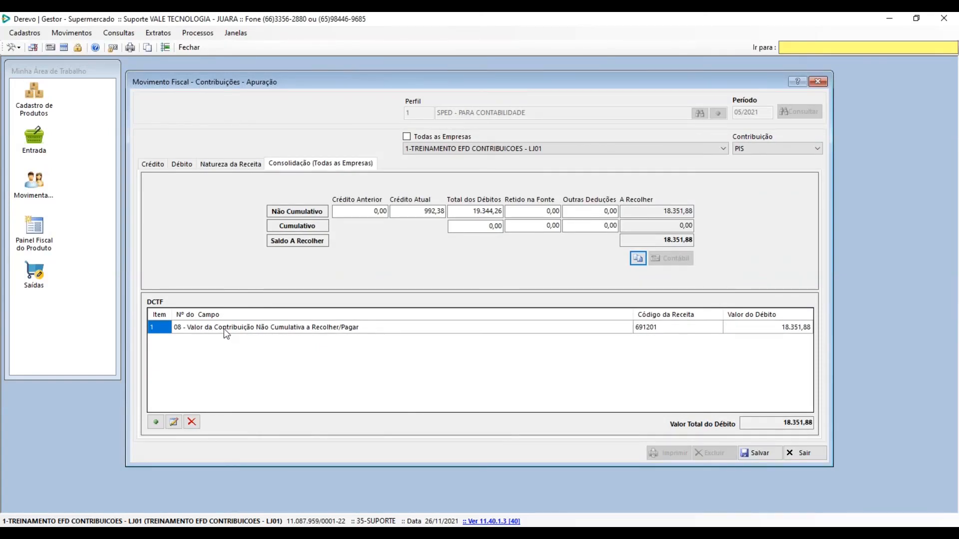
View the PIS DCTF entry for field 08, checking its PIS/PASEP non-cumulative code, and close it without saving
click(265, 327)
click(175, 422)
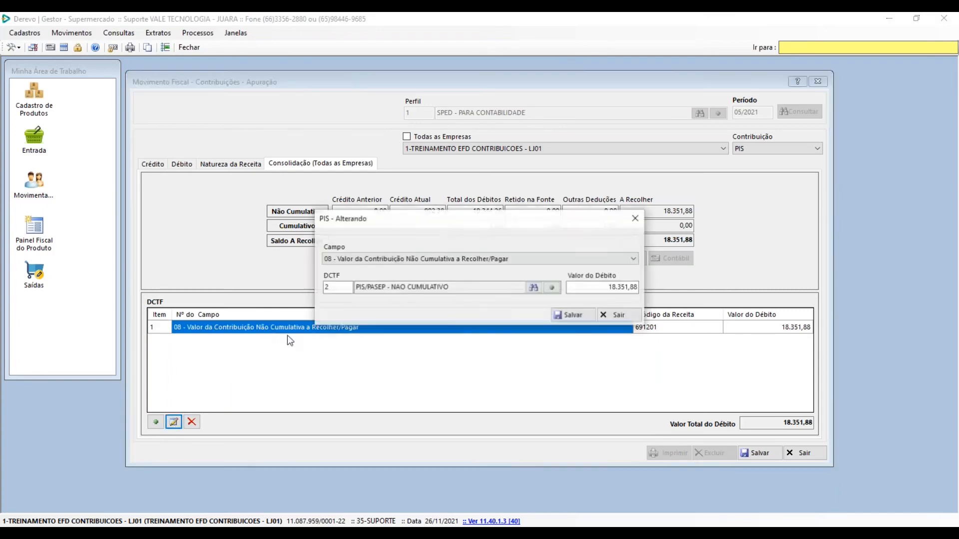
drag(423, 223, 398, 202)
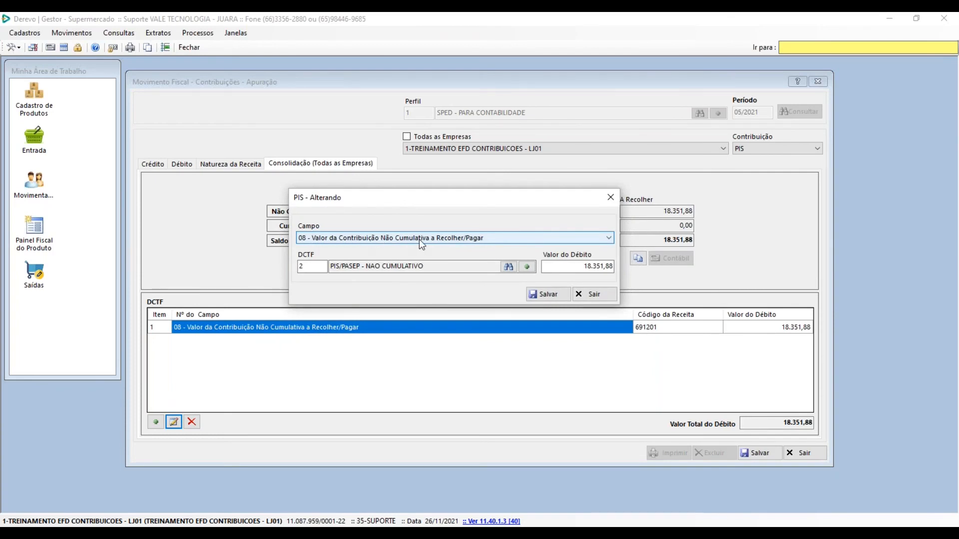
drag(446, 267, 395, 272)
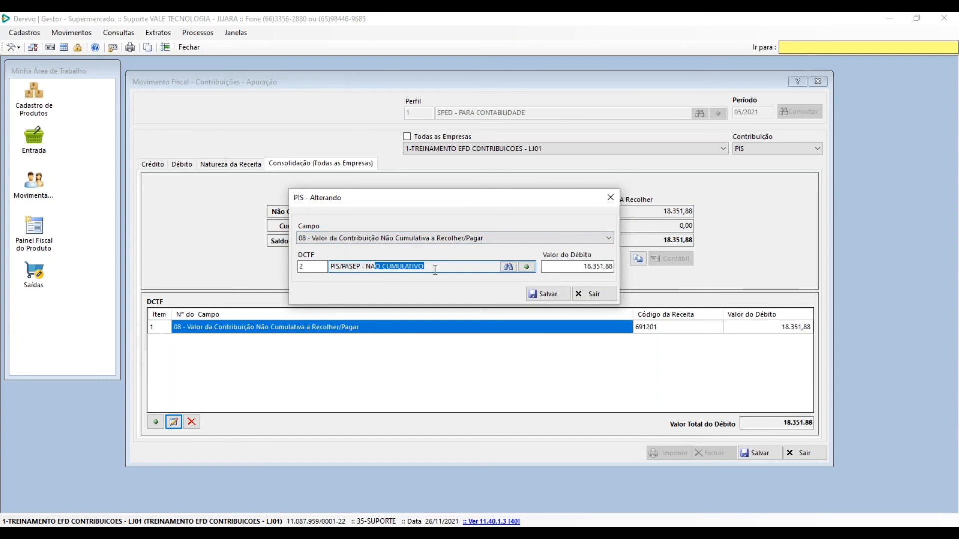
click(466, 269)
click(609, 197)
Switch the contribution to COFINS and review its consolidated credit, debits and amount payable, along with its DCTF entry for field 08
click(754, 147)
click(773, 167)
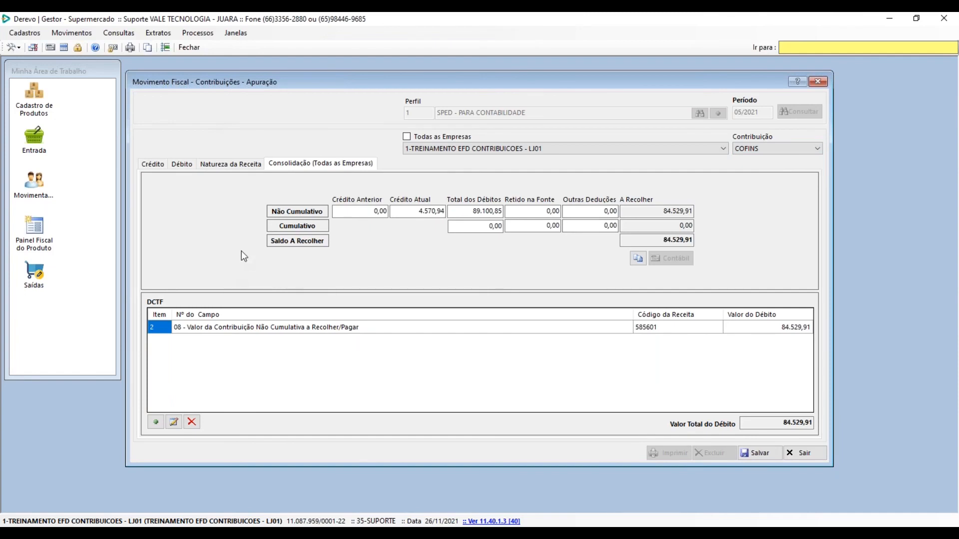
drag(407, 212, 502, 212)
click(406, 213)
click(465, 210)
click(644, 212)
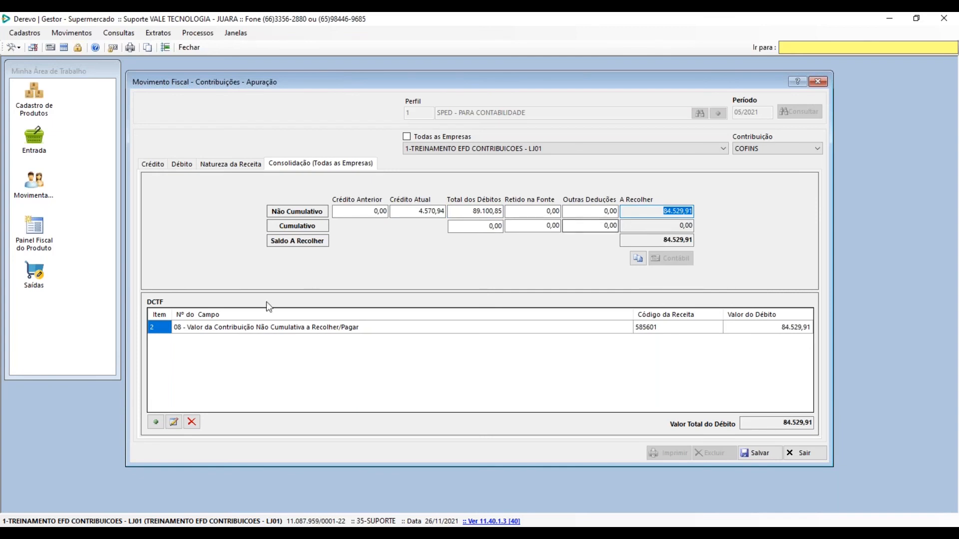
click(174, 422)
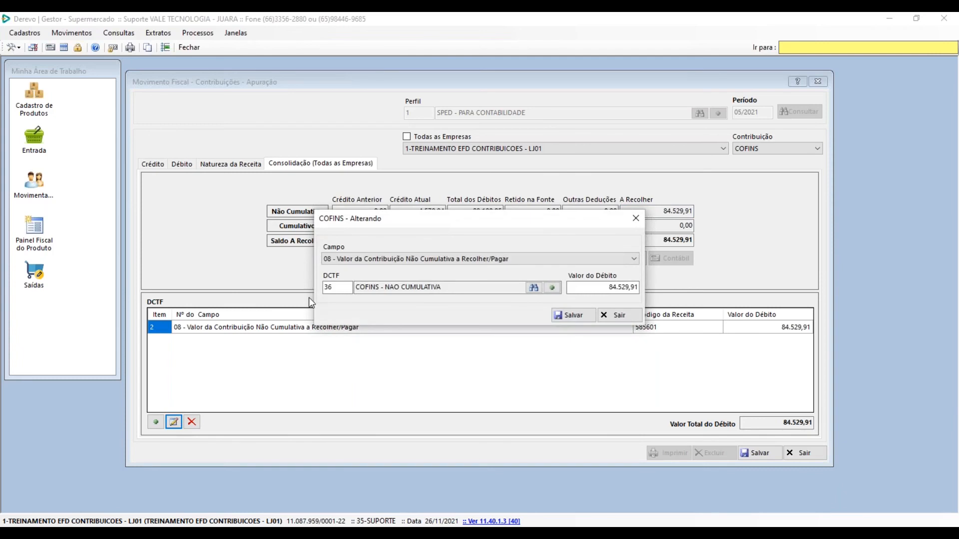
click(620, 315)
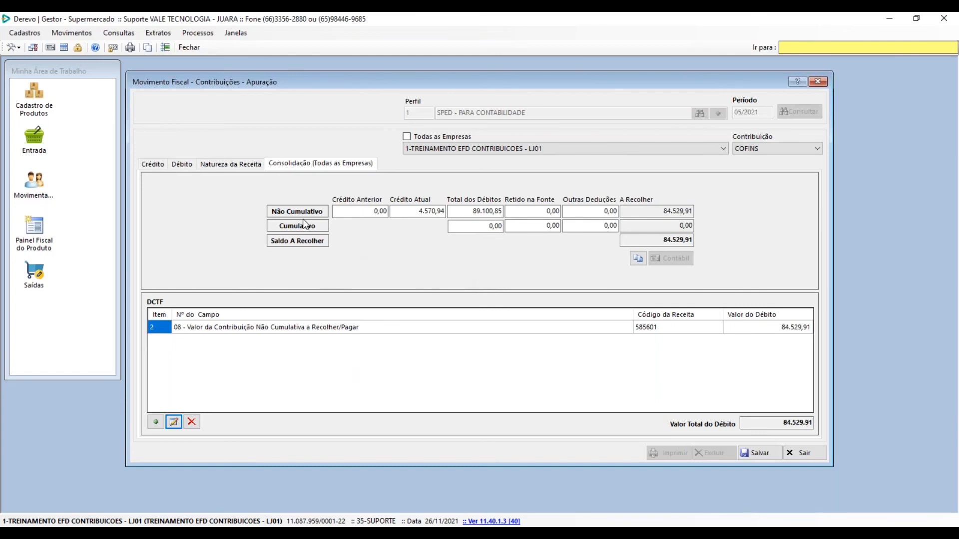
Review the COFINS credit and debit details for LJ01, including calculation bases, rates and credit natures
click(200, 166)
click(151, 164)
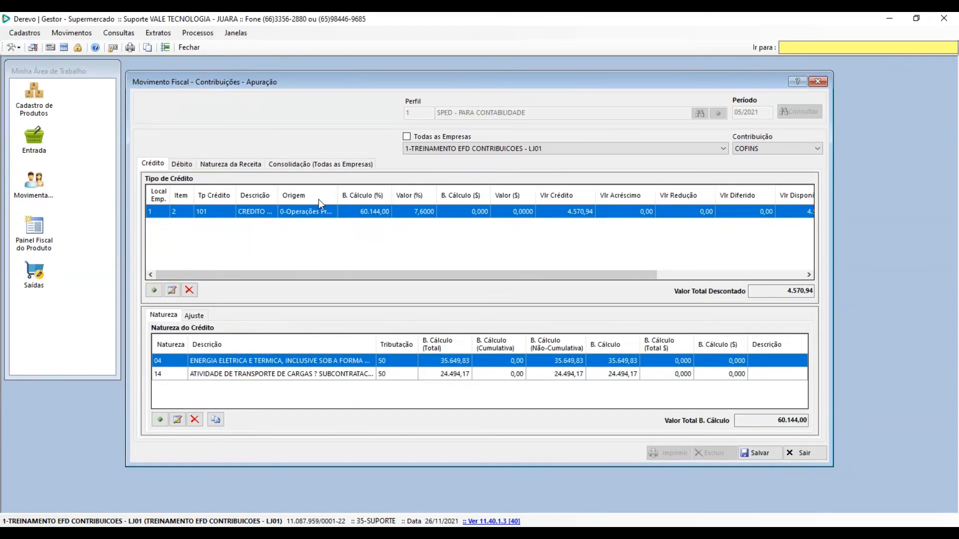
click(181, 165)
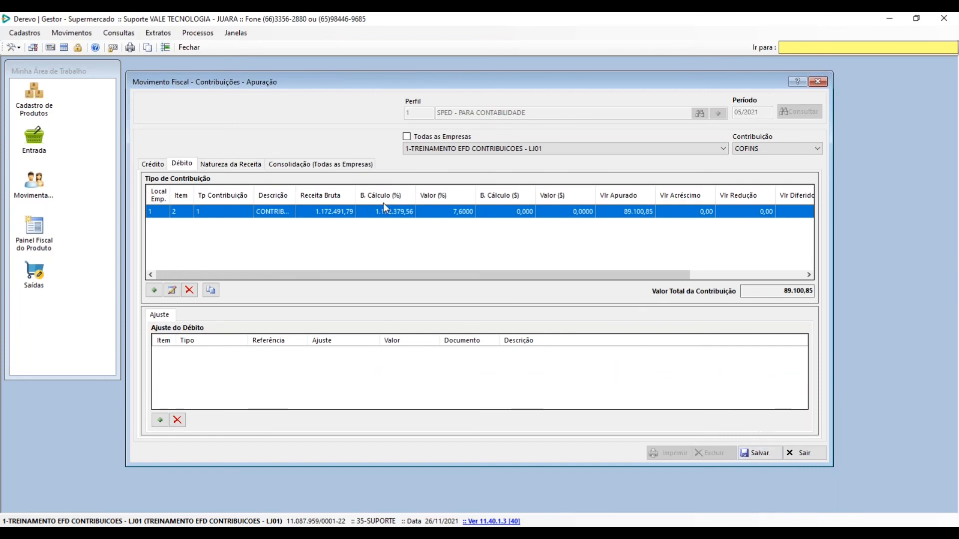
Save the contributions assessment, consult profile 1 for period 05/2021 again, and save it once more
click(758, 454)
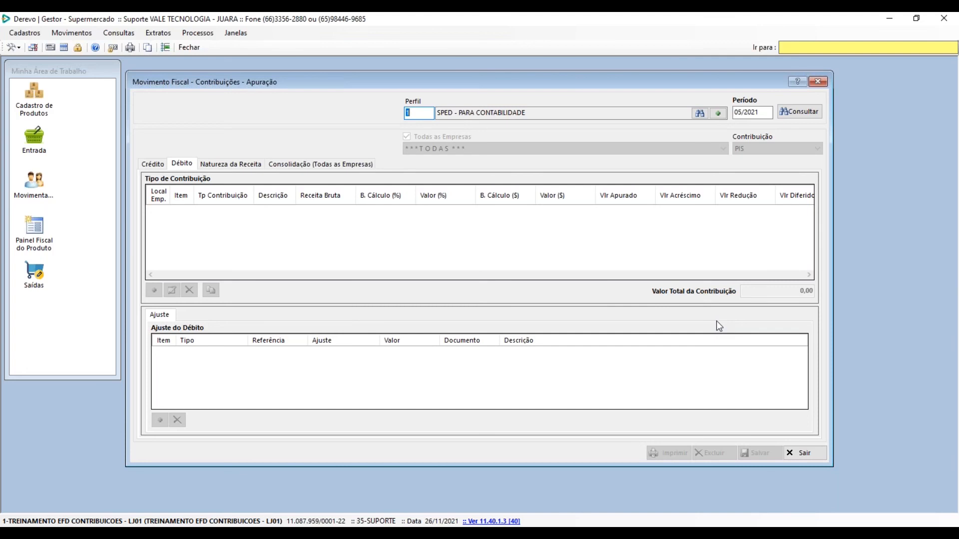
click(794, 117)
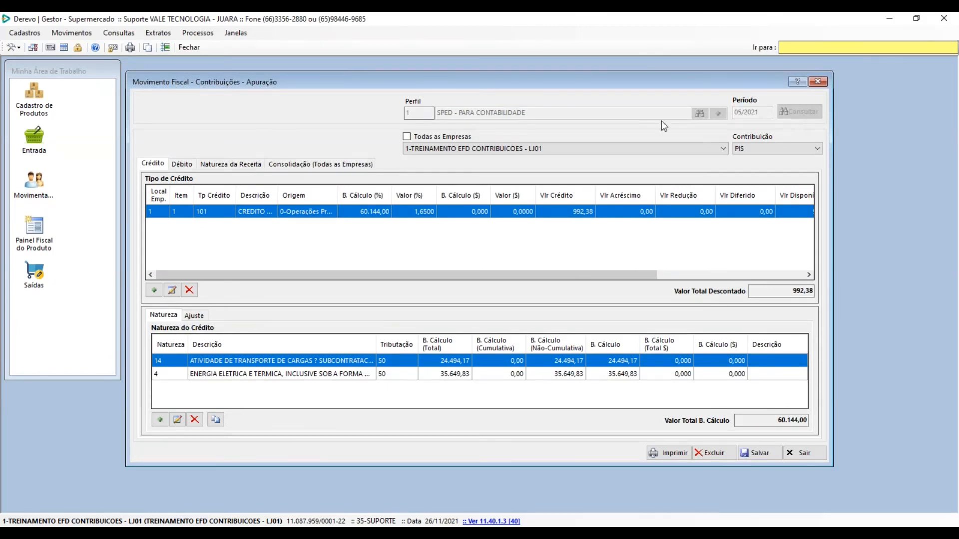
click(757, 455)
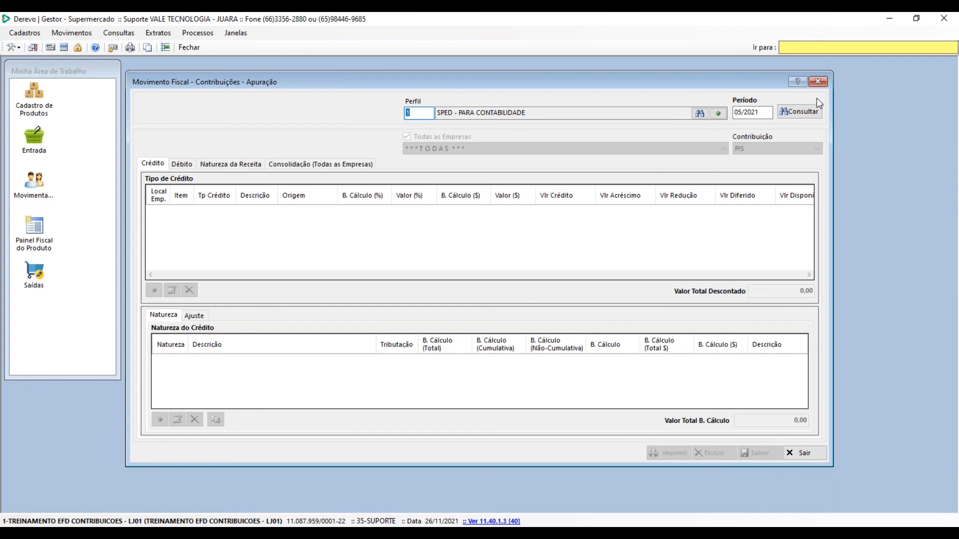
Switch to the PowerPoint presentation, read the EFD PIS/COFINS 6049 slide, and return to Derevo Gestor
click(309, 535)
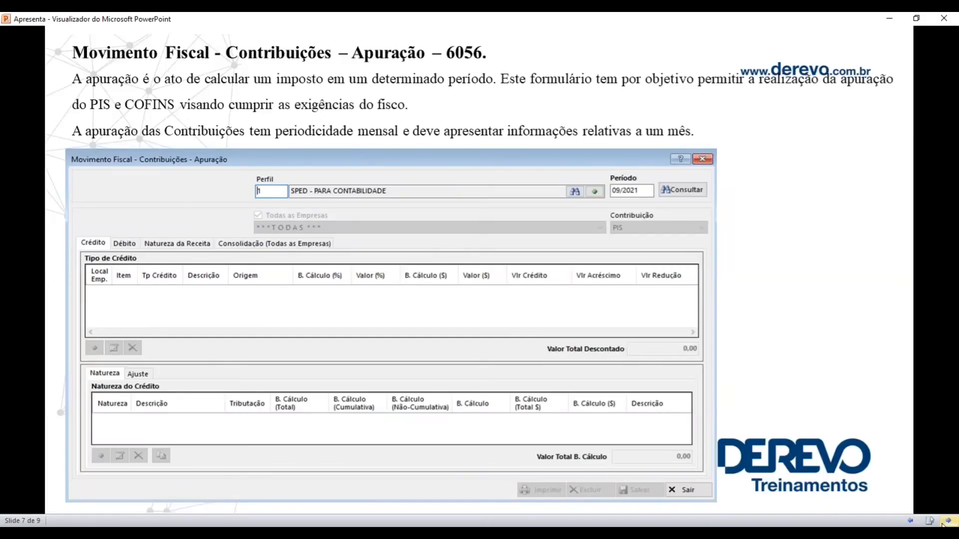
click(949, 522)
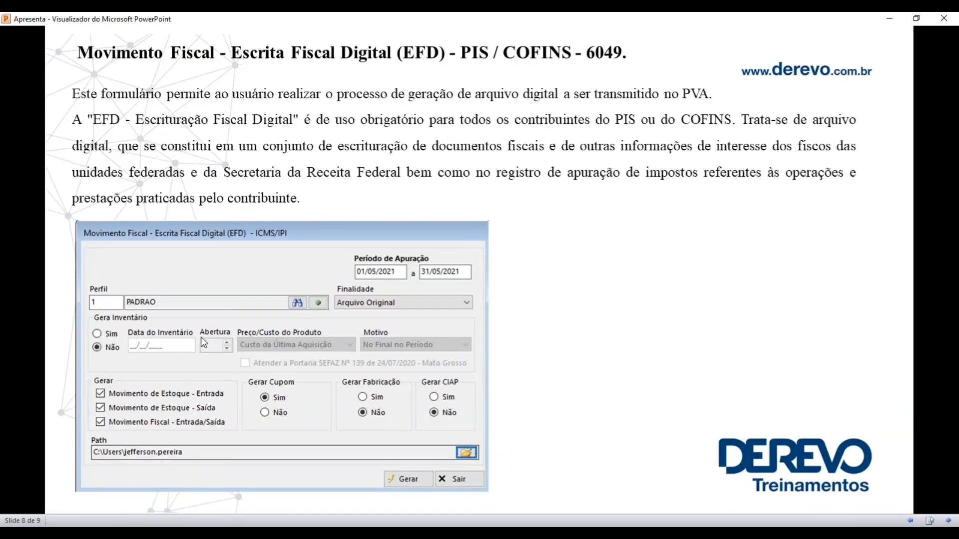
click(253, 534)
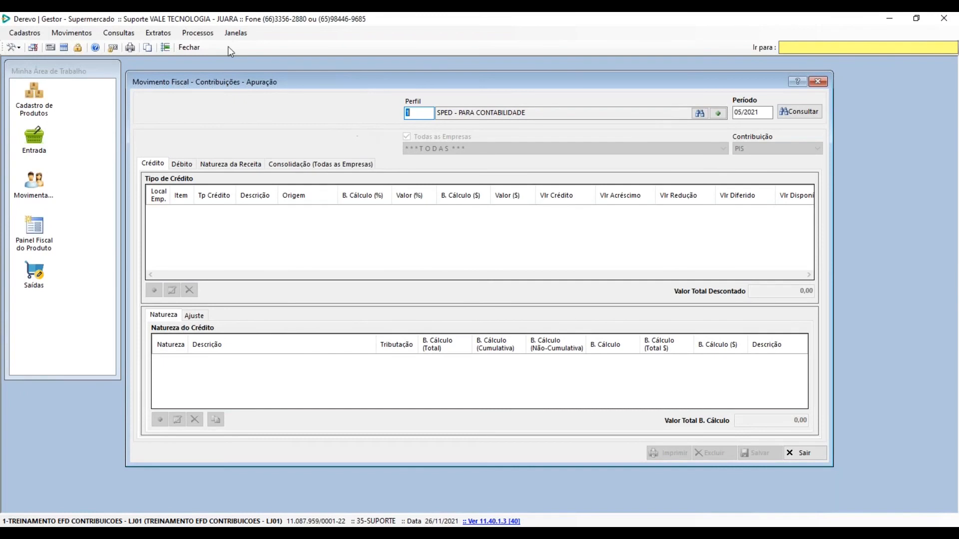
Open the EFD - PIS/COFINS (Contribuições) generation form from the SPED fiscal processes and close the contributions assessment form
click(198, 33)
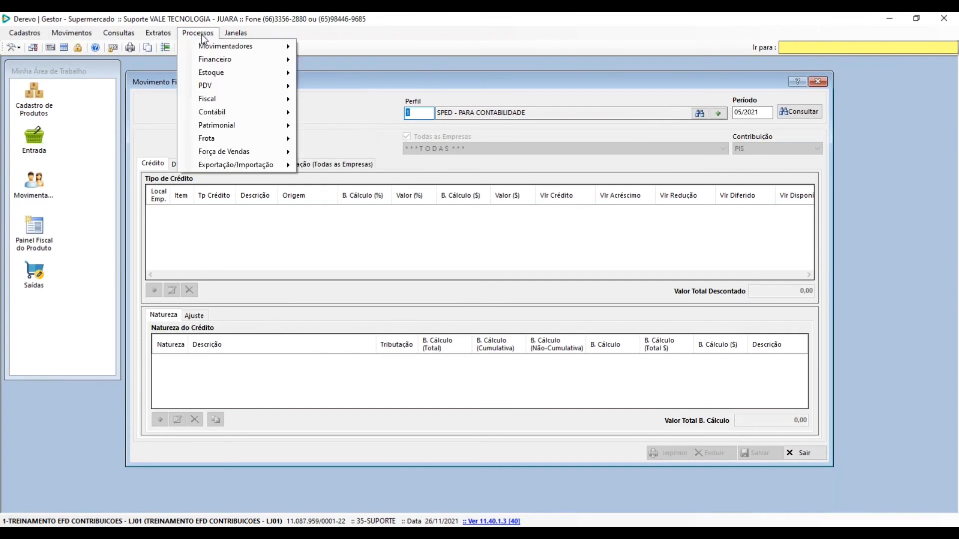
mouse_move(239, 100)
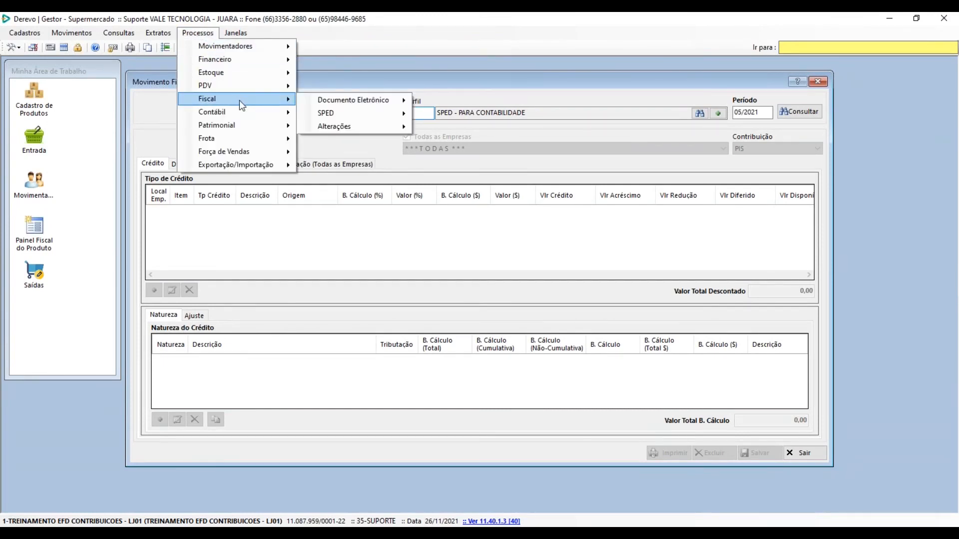
mouse_move(371, 113)
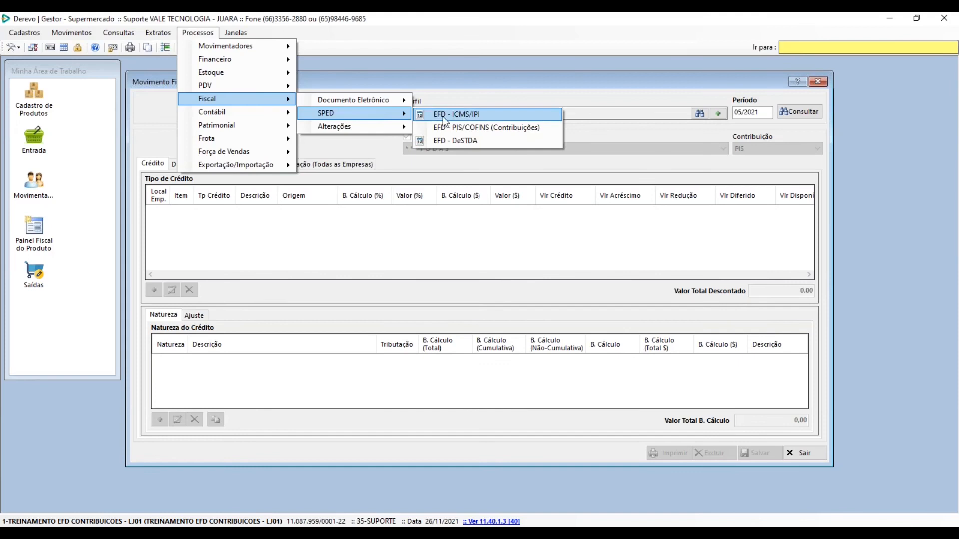
click(514, 128)
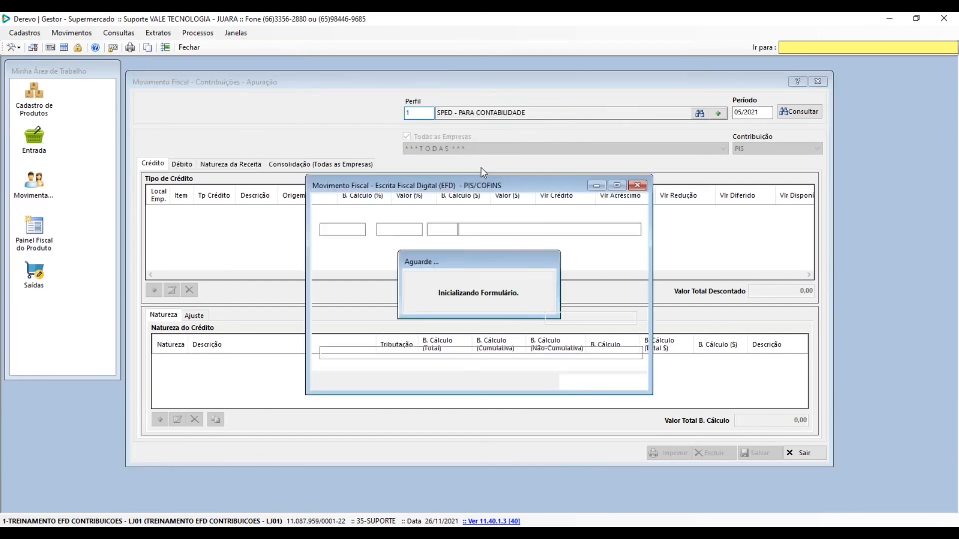
click(818, 82)
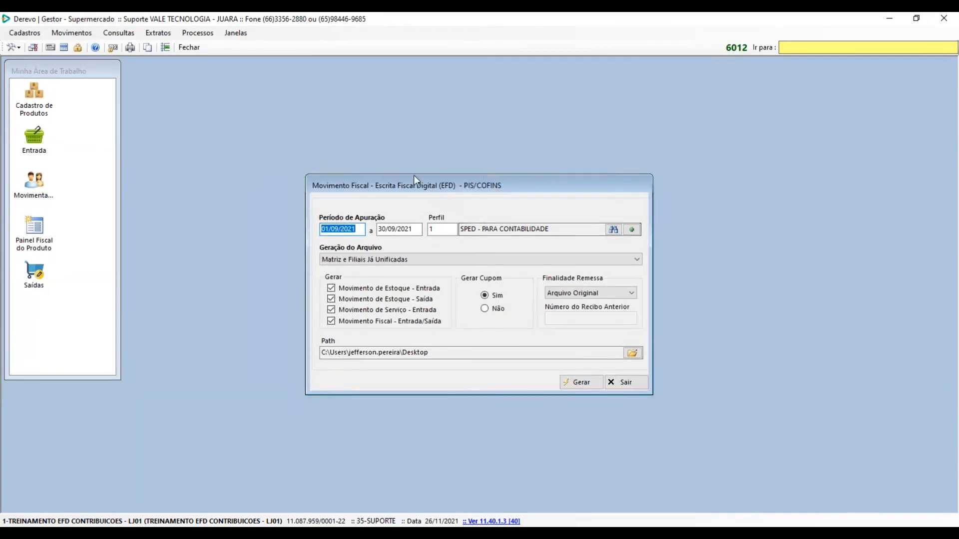
drag(415, 176, 411, 120)
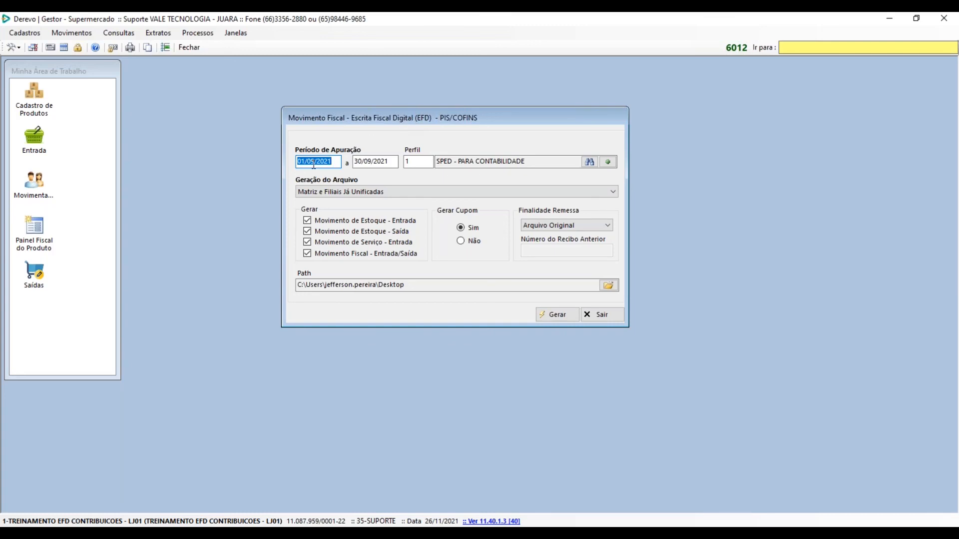
Set the assessment period to 01/05/2021 through 31/05/2021 and check the SPED - PARA CONTABILIDADE profile
text(01052021)
key(Tab)
text(31/05/2021)
key(Tab)
drag(443, 161, 544, 156)
click(464, 161)
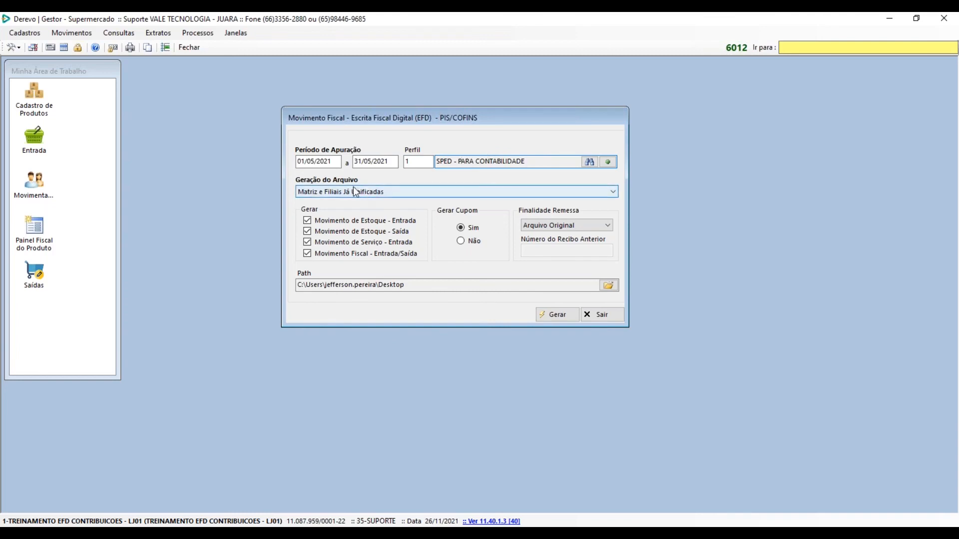
drag(467, 162, 439, 162)
drag(540, 160, 455, 166)
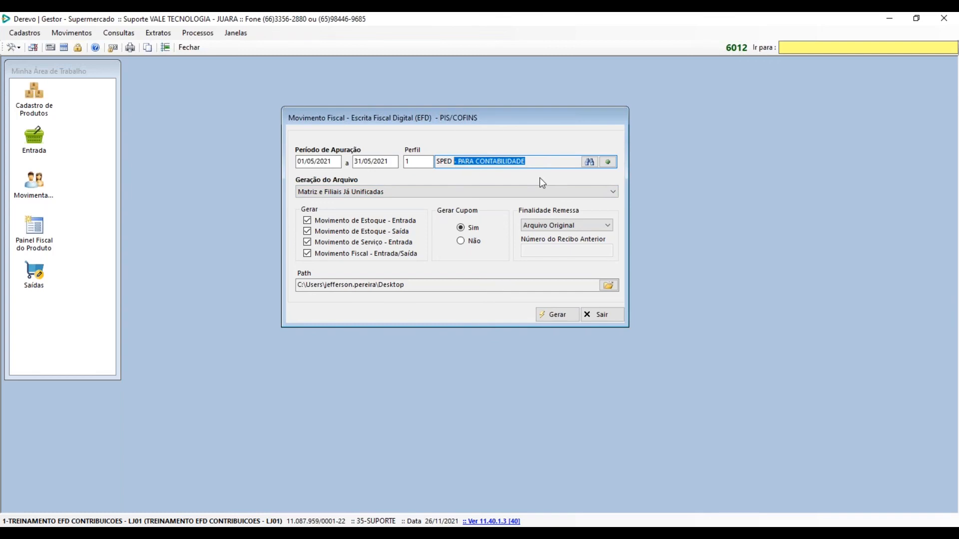
click(549, 161)
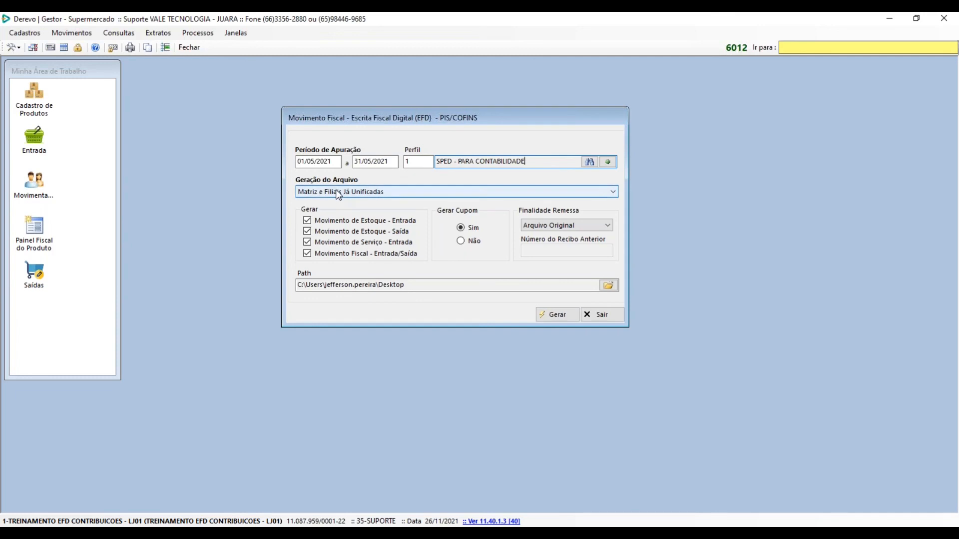
Try the two Matriz e Filiais Não Unificadas file generation options and restore Matriz e Filiais Já Unificadas
click(404, 195)
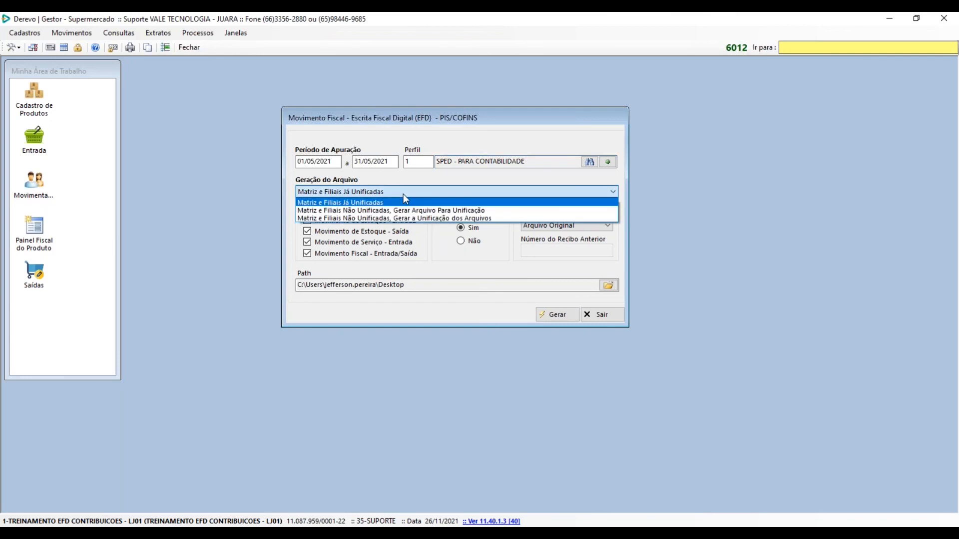
click(467, 202)
click(397, 192)
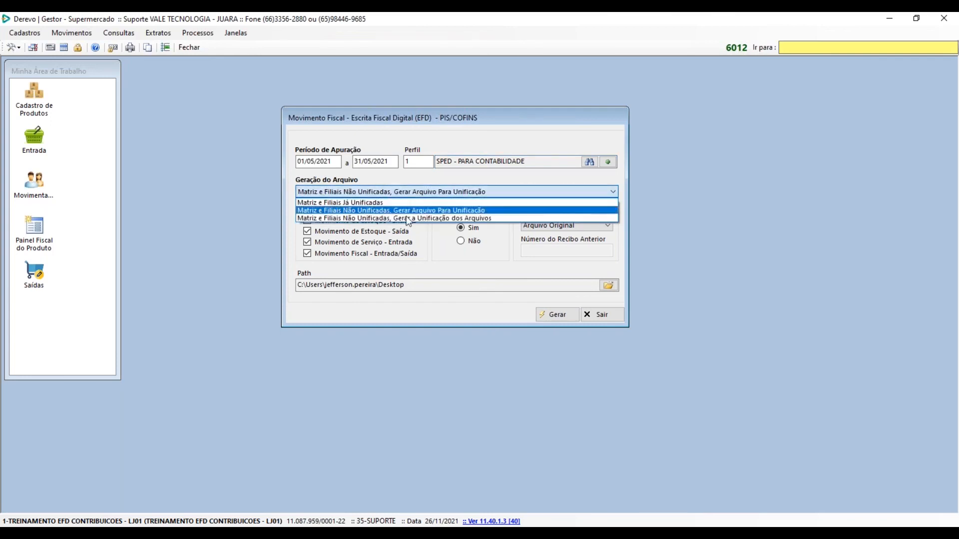
click(399, 219)
click(398, 195)
click(394, 200)
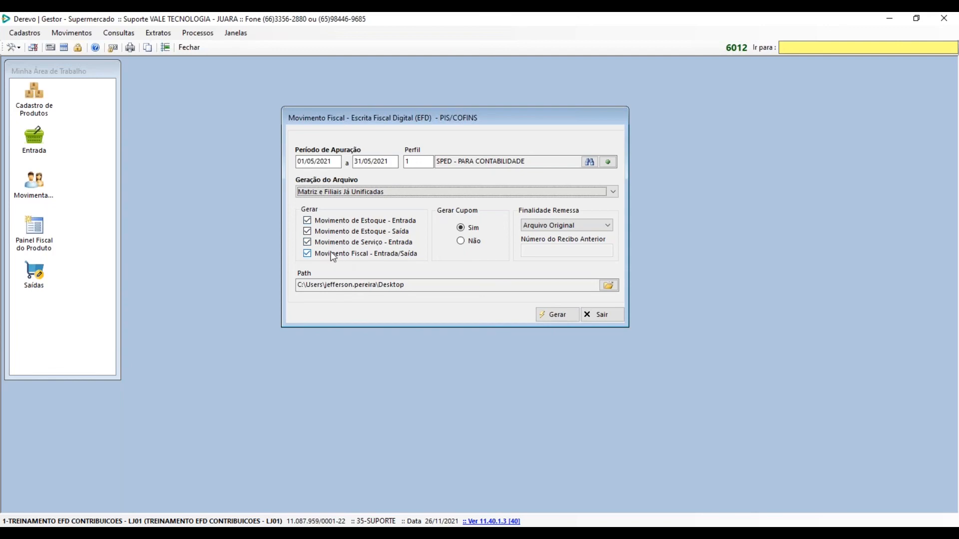
Exclude the stock entry, stock exit, service entry and fiscal movements from generation, and include all four again
click(354, 220)
click(372, 231)
click(368, 242)
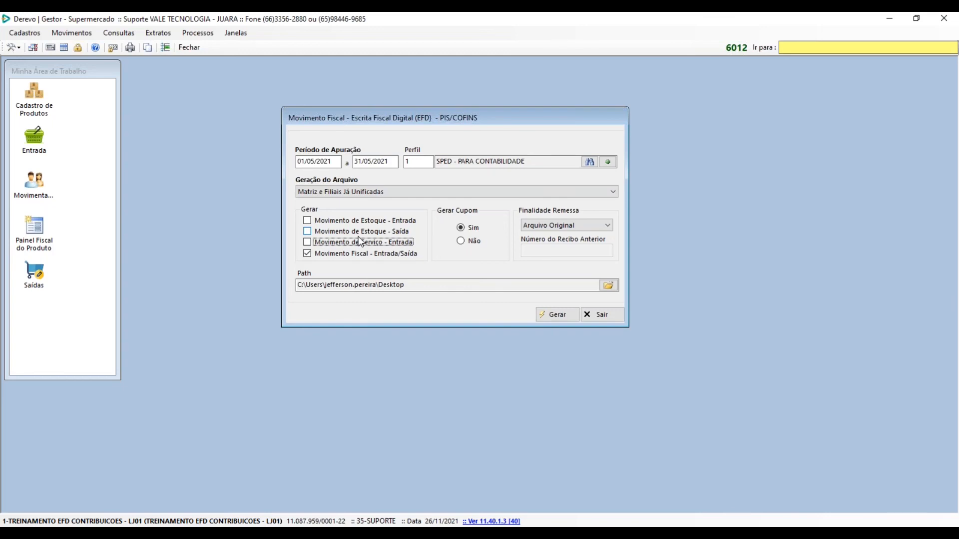
click(344, 253)
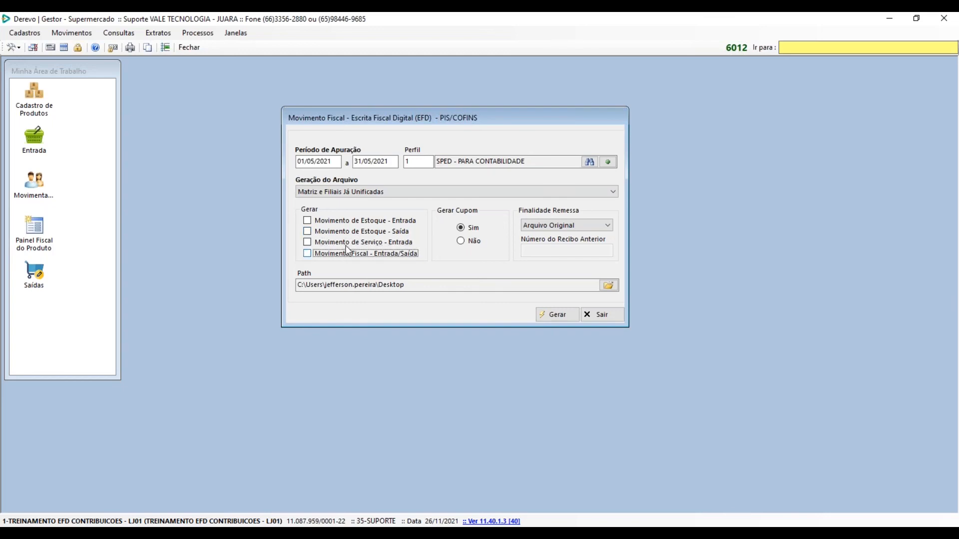
click(356, 232)
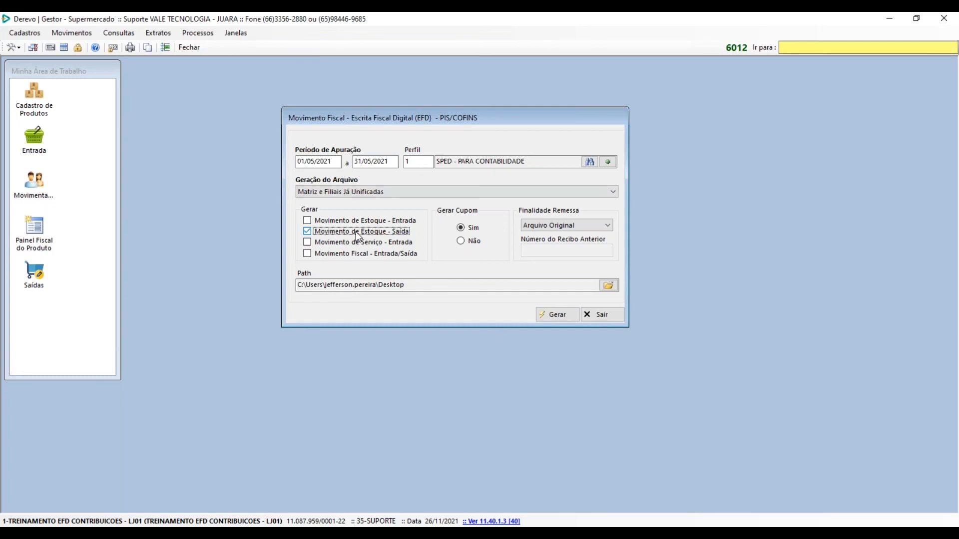
click(357, 222)
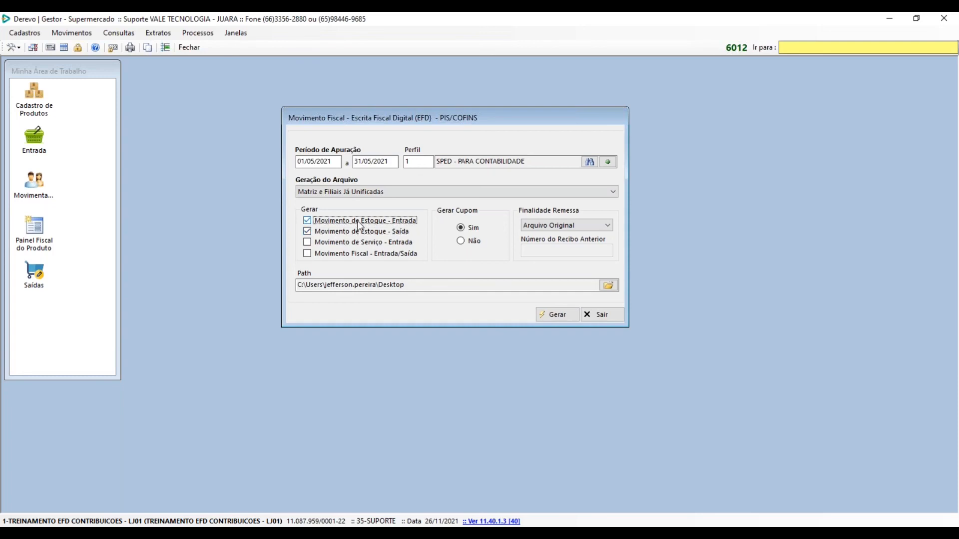
click(341, 242)
click(339, 255)
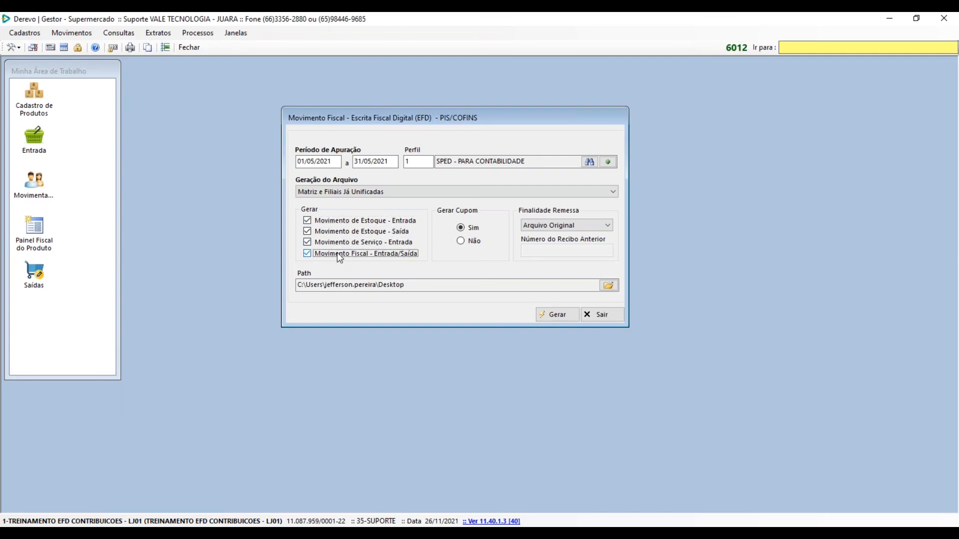
Set coupon generation to Não and return it to Sim
click(461, 228)
click(461, 242)
click(468, 229)
Try Arquivo Substituto as the submission purpose to examine the previous receipt number field, and restore Arquivo Original
click(606, 226)
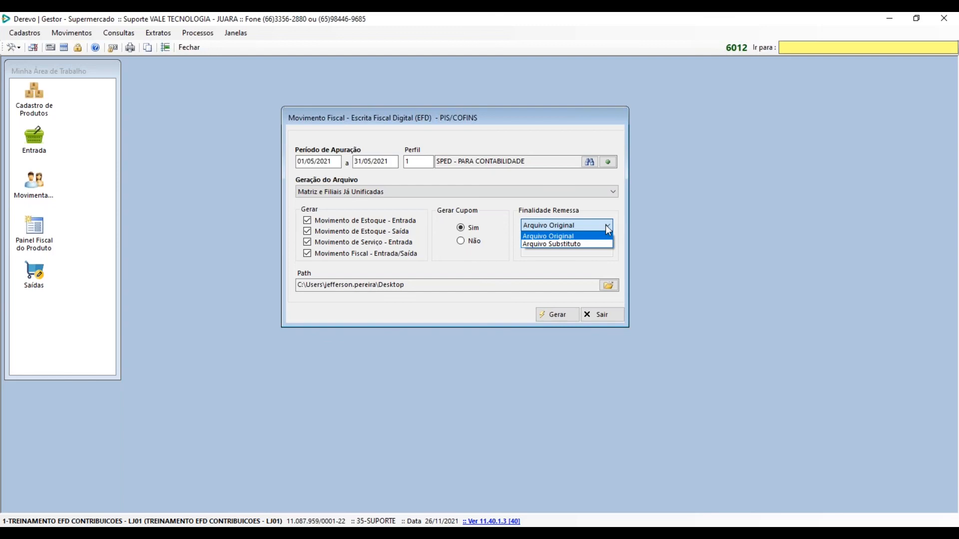
click(596, 243)
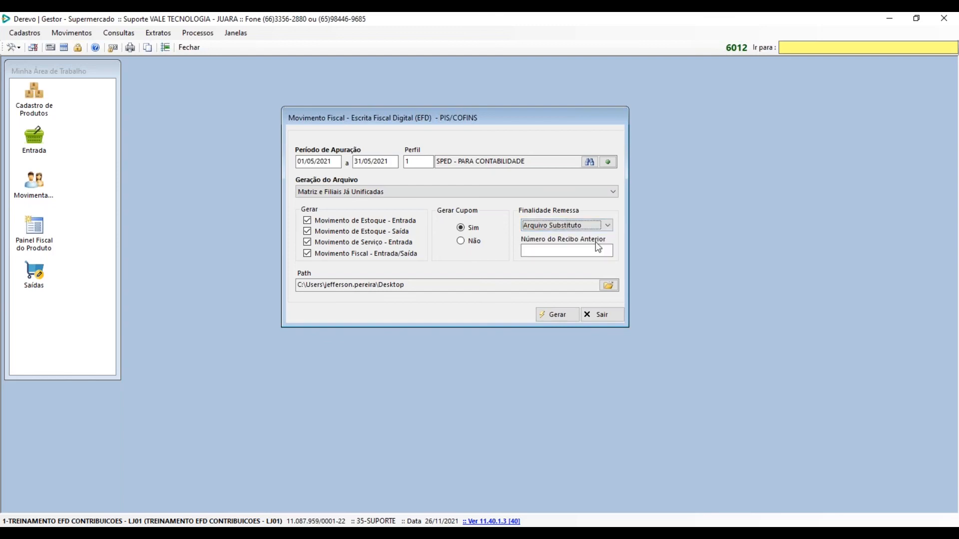
click(585, 225)
click(582, 231)
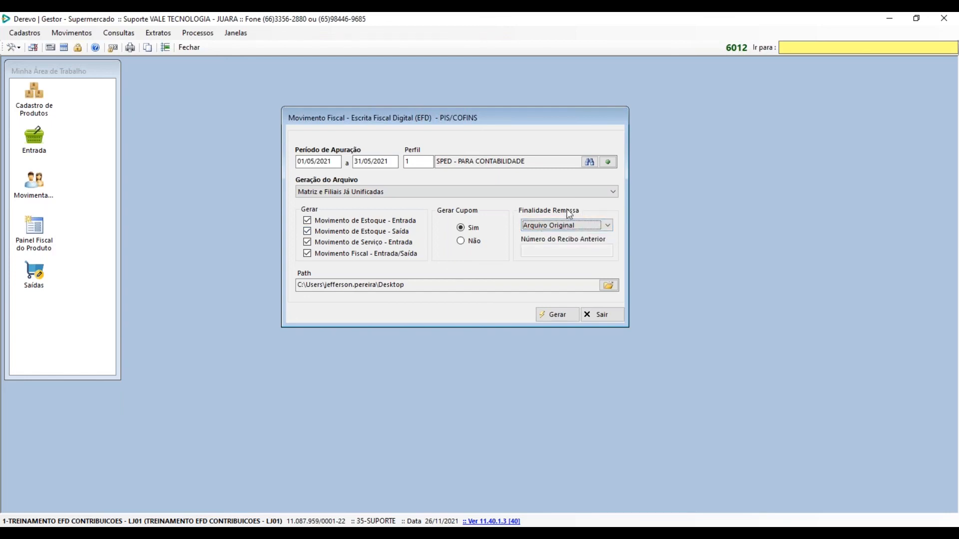
click(579, 221)
click(571, 245)
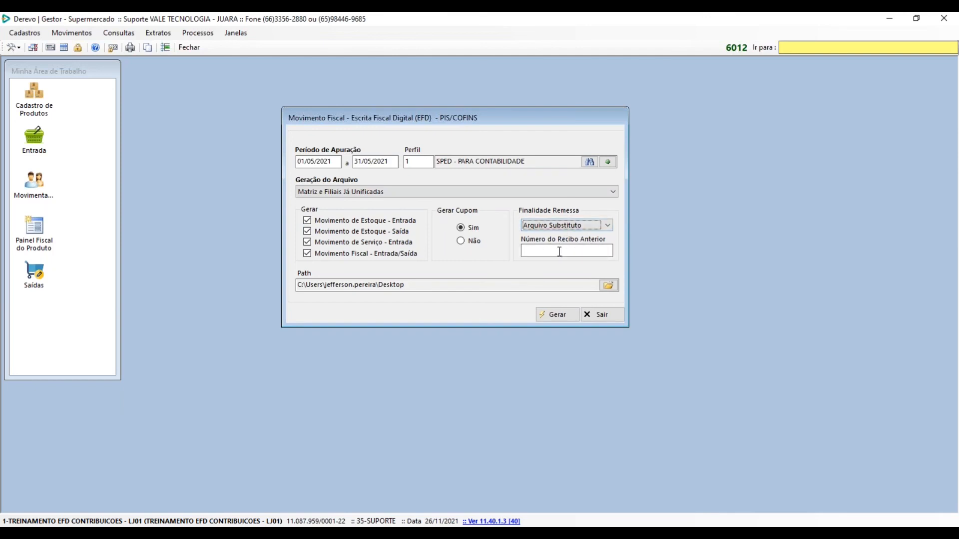
click(556, 227)
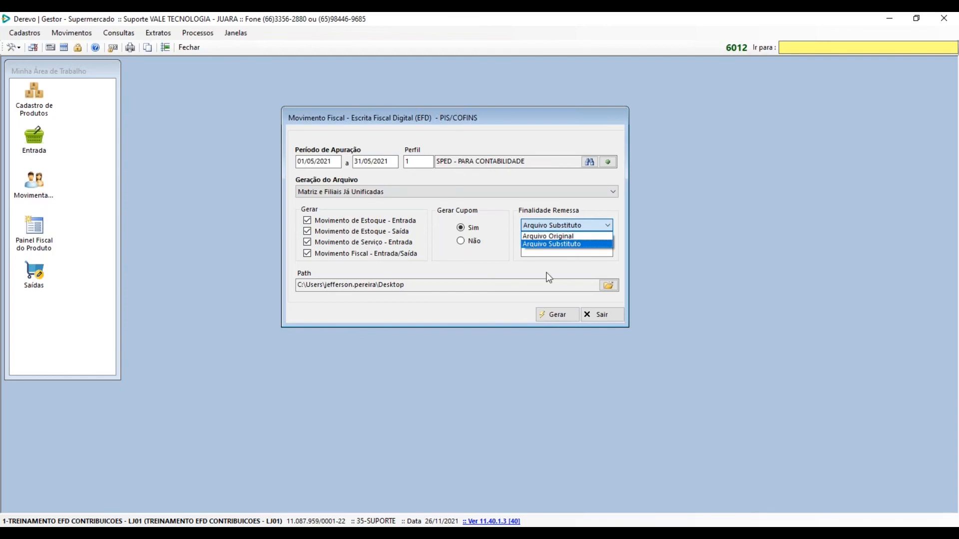
click(549, 278)
click(573, 227)
click(579, 235)
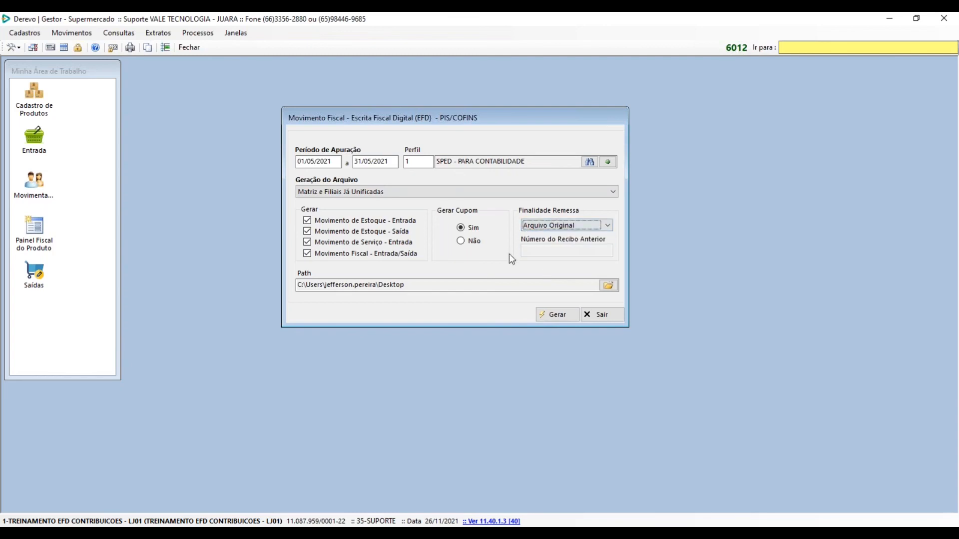
Check the Desktop output path, dismiss the folder selection, and generate the EFD PIS/COFINS file
double_click(372, 286)
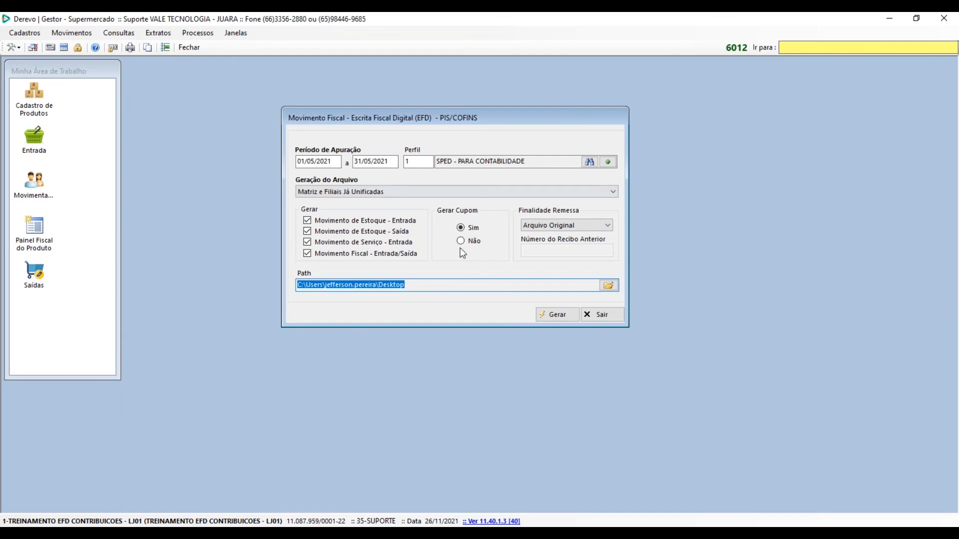
click(614, 287)
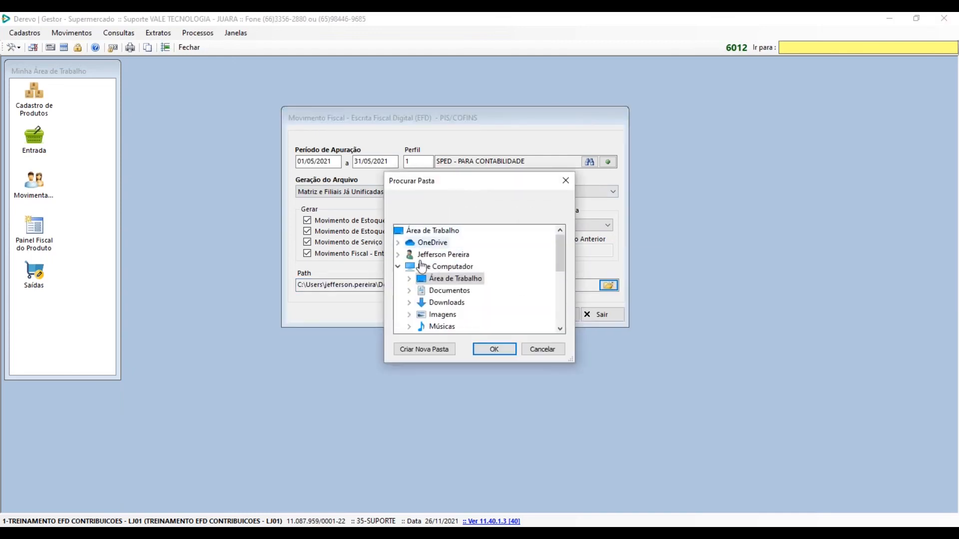
click(547, 349)
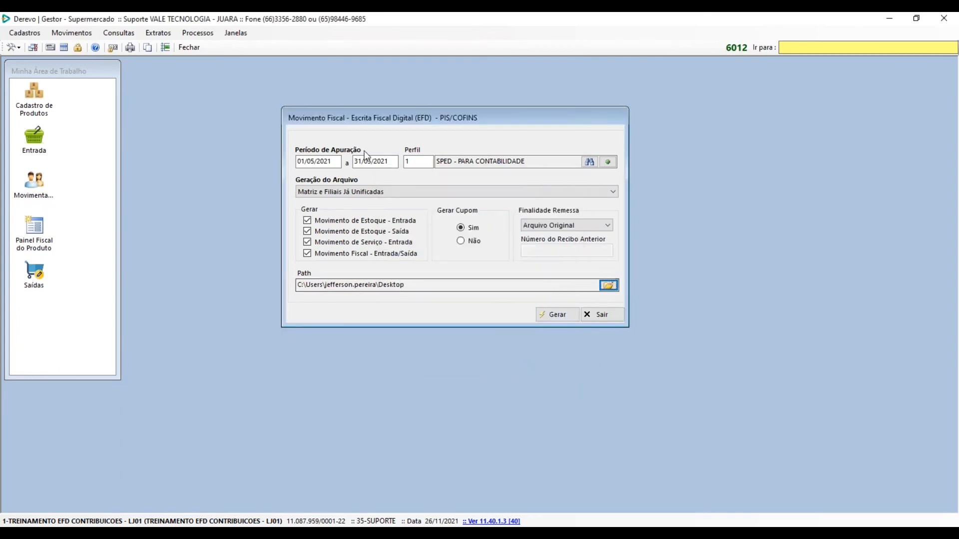
click(547, 314)
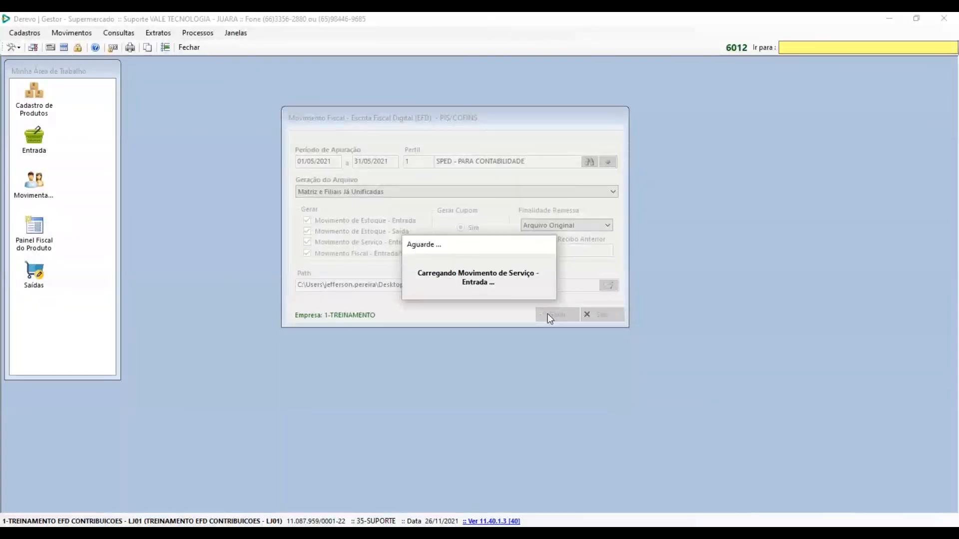